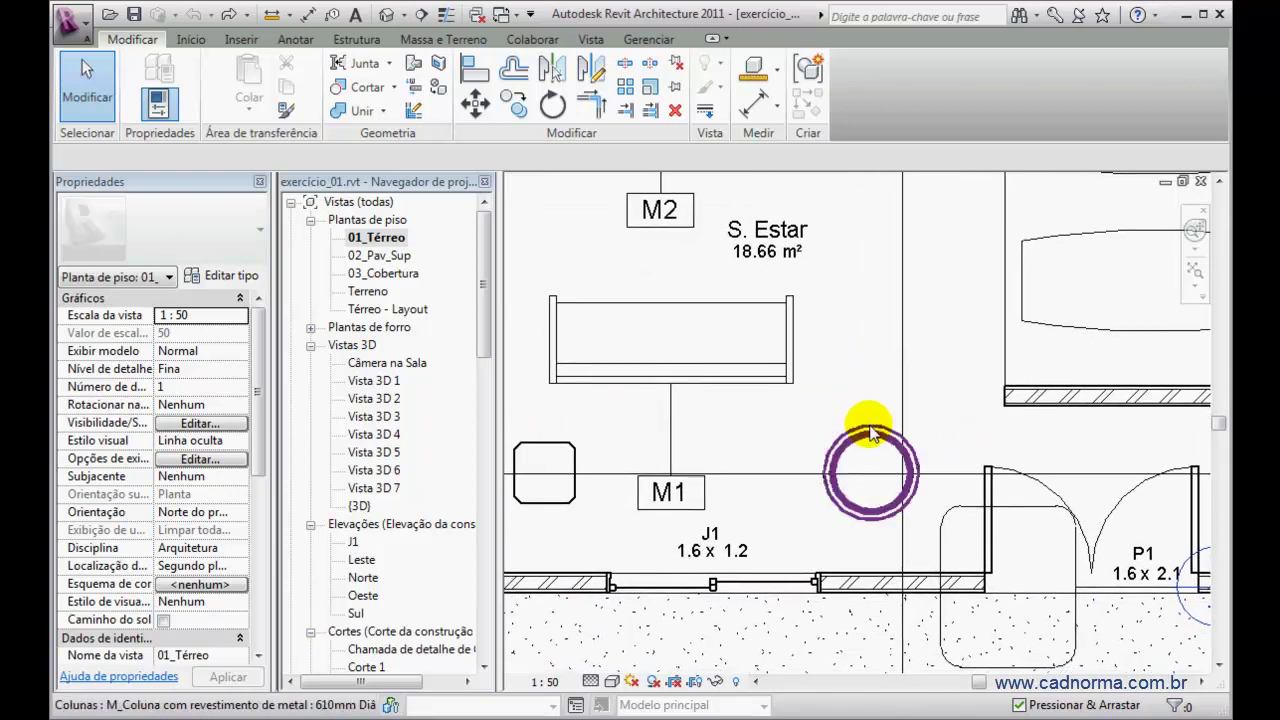
Delete the round metal-clad column in the S. Estar room and undo the deletion
{"action": "left_click", "coordinate": [866, 470]}
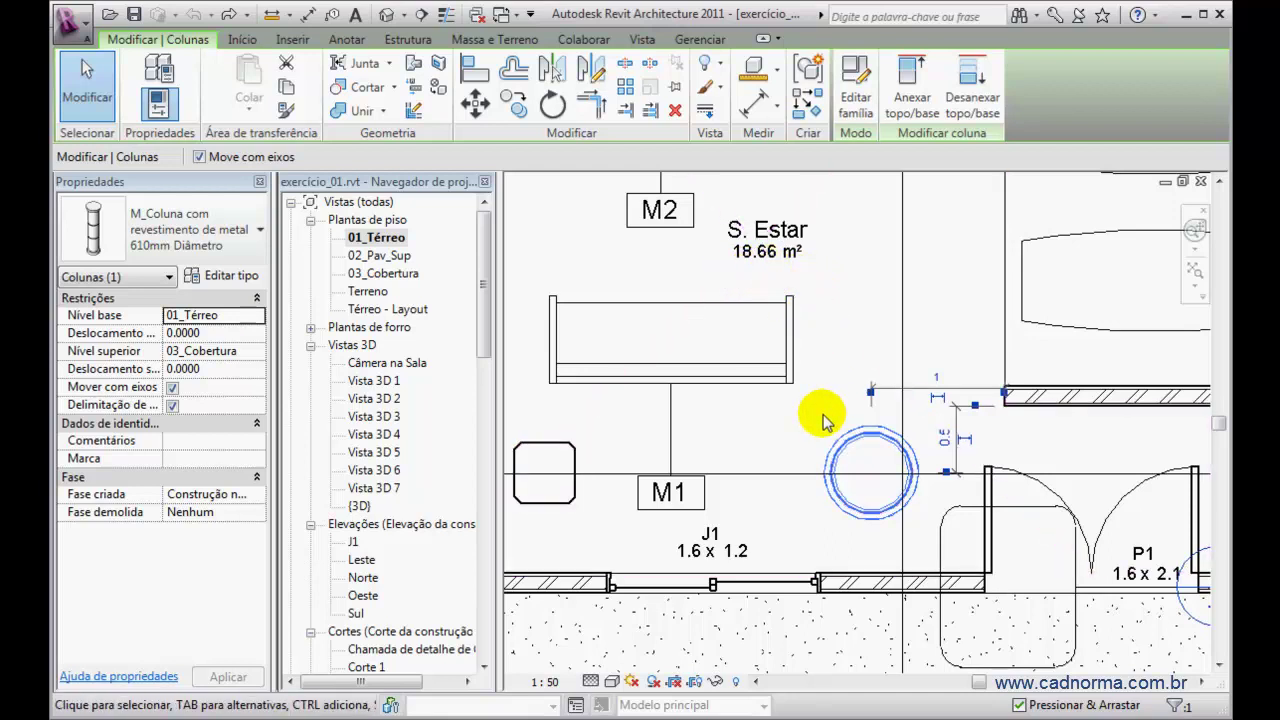
{"action": "key", "text": "Delete"}
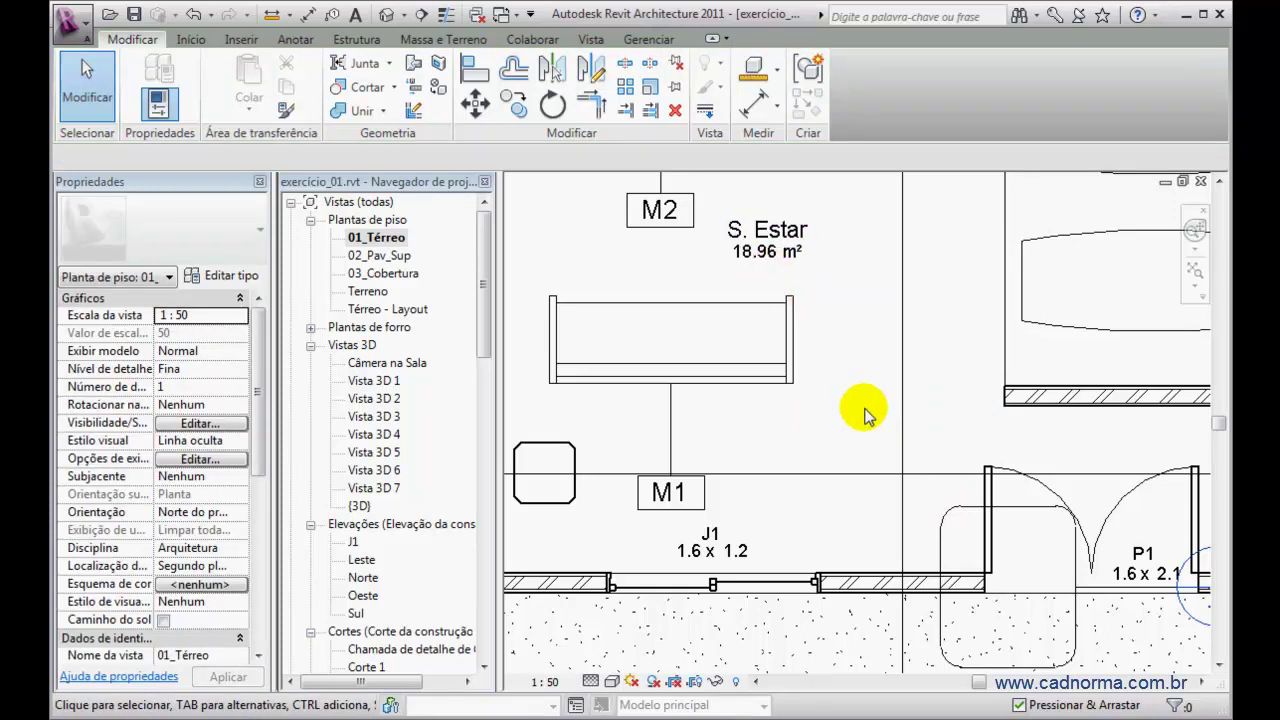
{"action": "key", "text": "ctrl+z"}
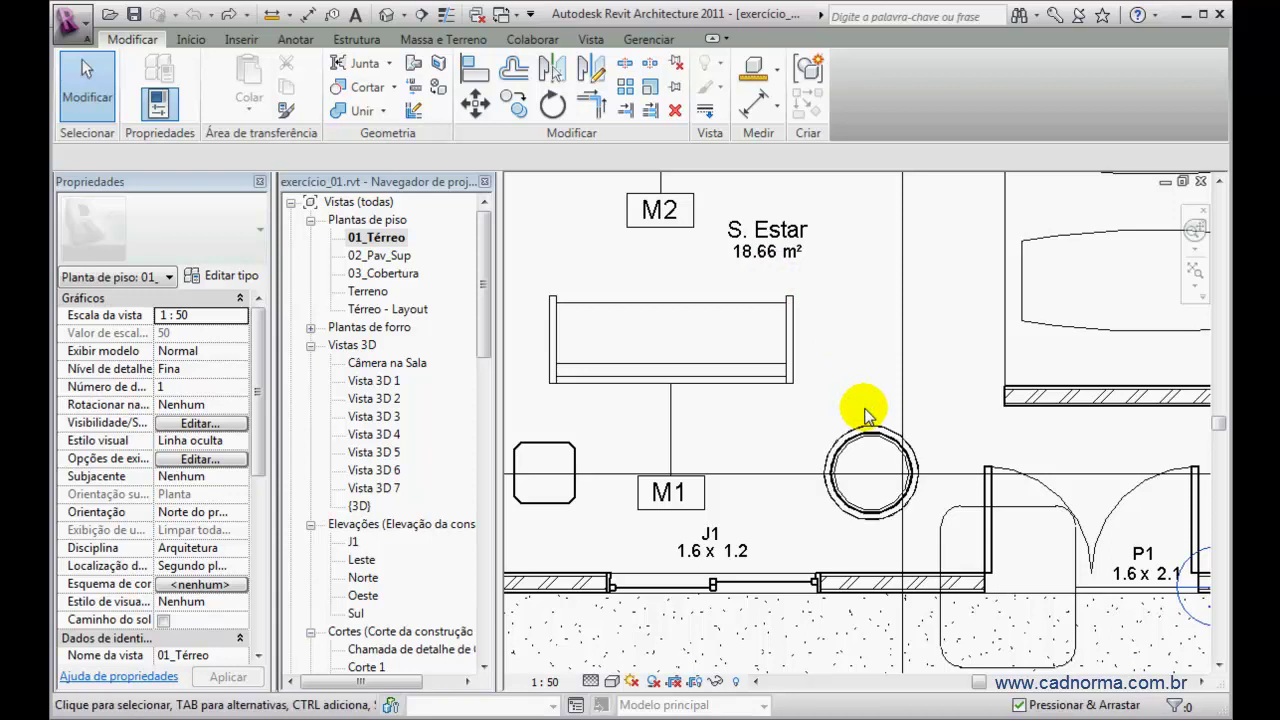
Turn off room bounding for the round metal-clad column in the S. Estar room
{"action": "left_click", "coordinate": [858, 440]}
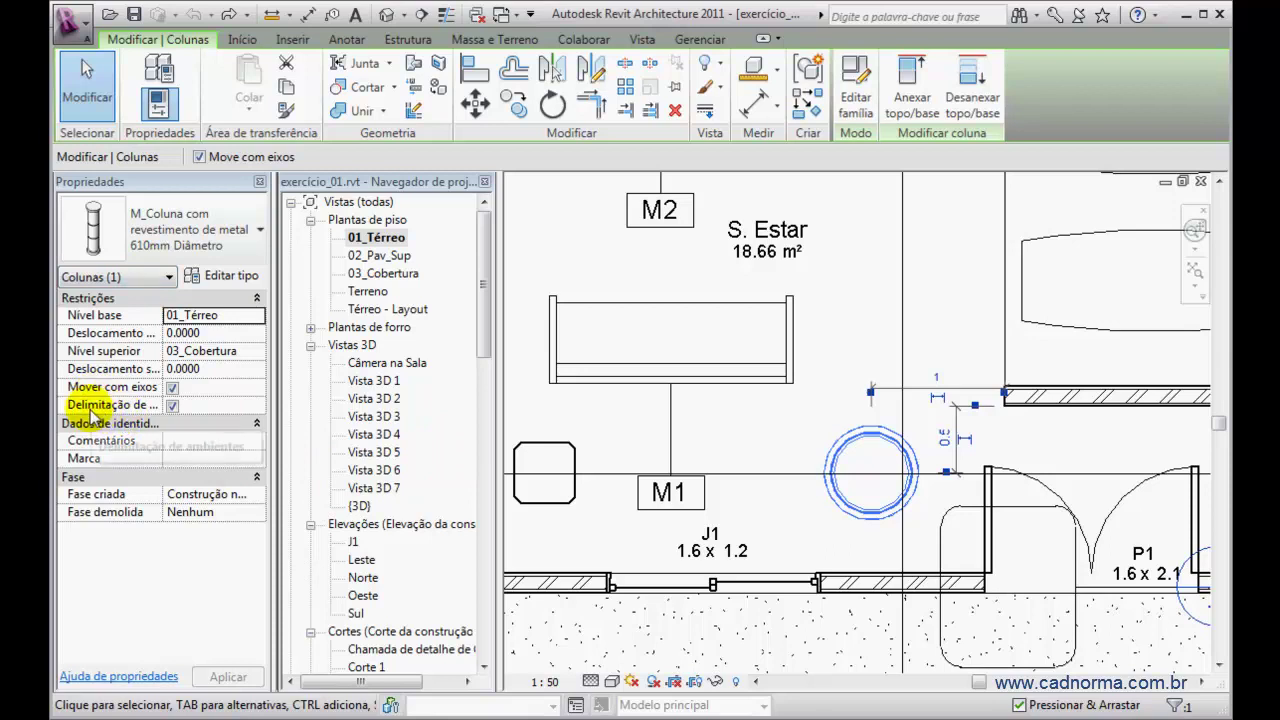
{"action": "left_click", "coordinate": [172, 406]}
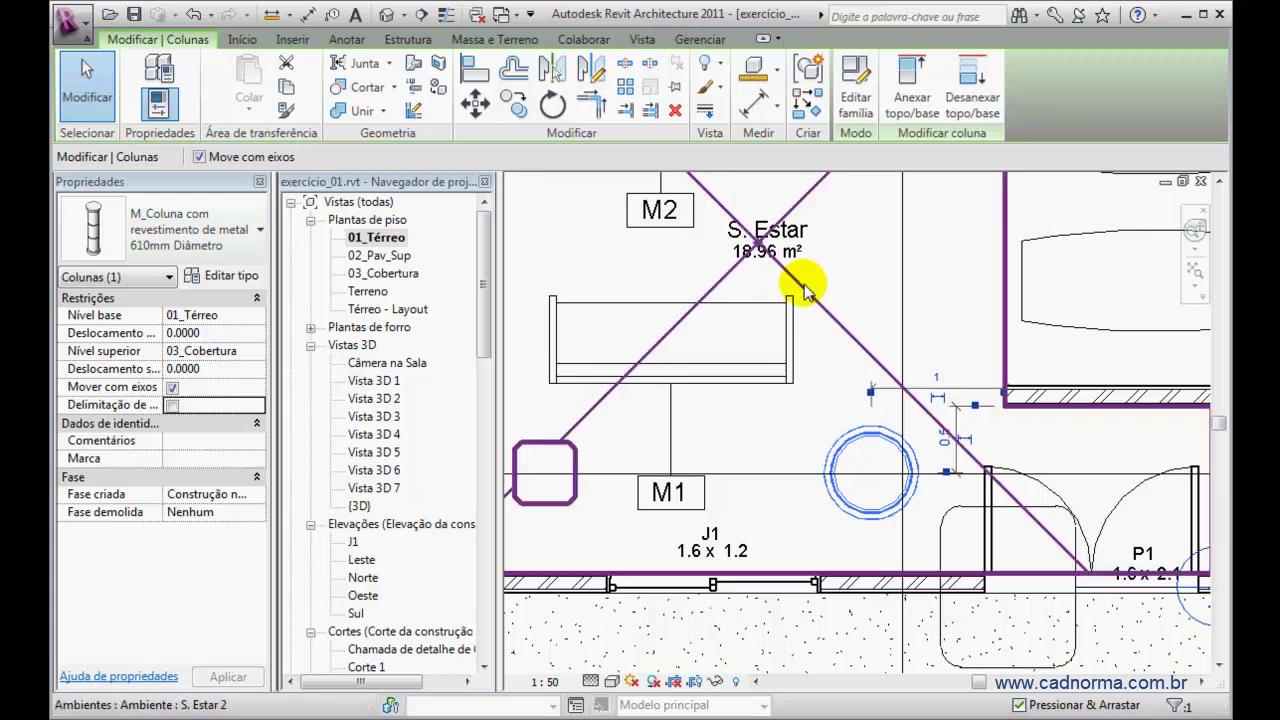
{"action": "left_click", "coordinate": [614, 449]}
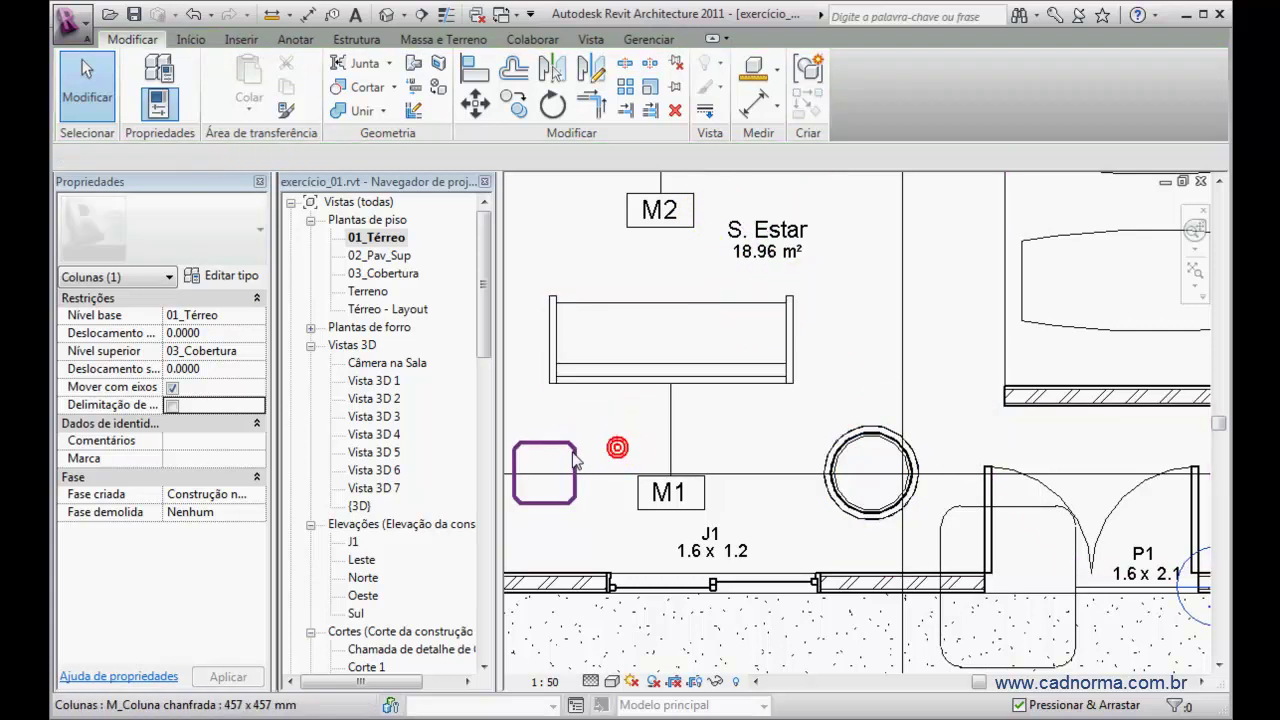
{"action": "left_click", "coordinate": [852, 440]}
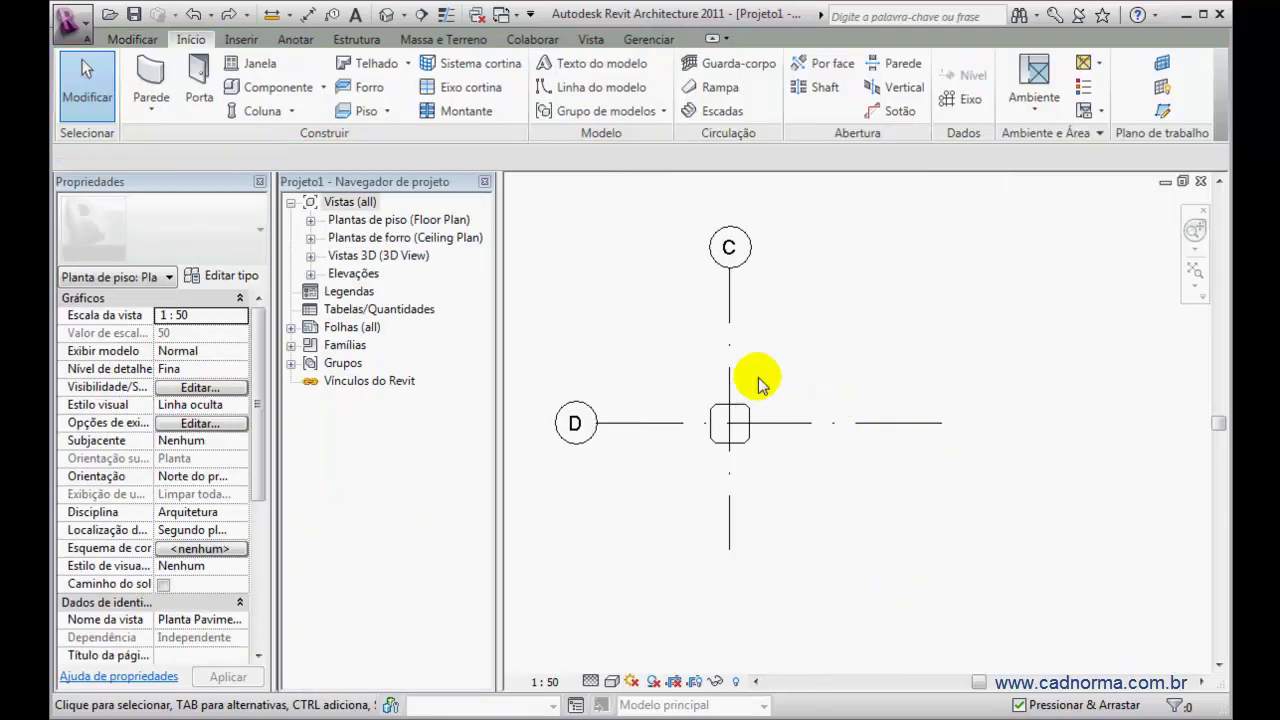
In the Projeto1 project, move grid line C to the right together with the chamfered column at its intersection with grid D
{"action": "left_click", "coordinate": [715, 418]}
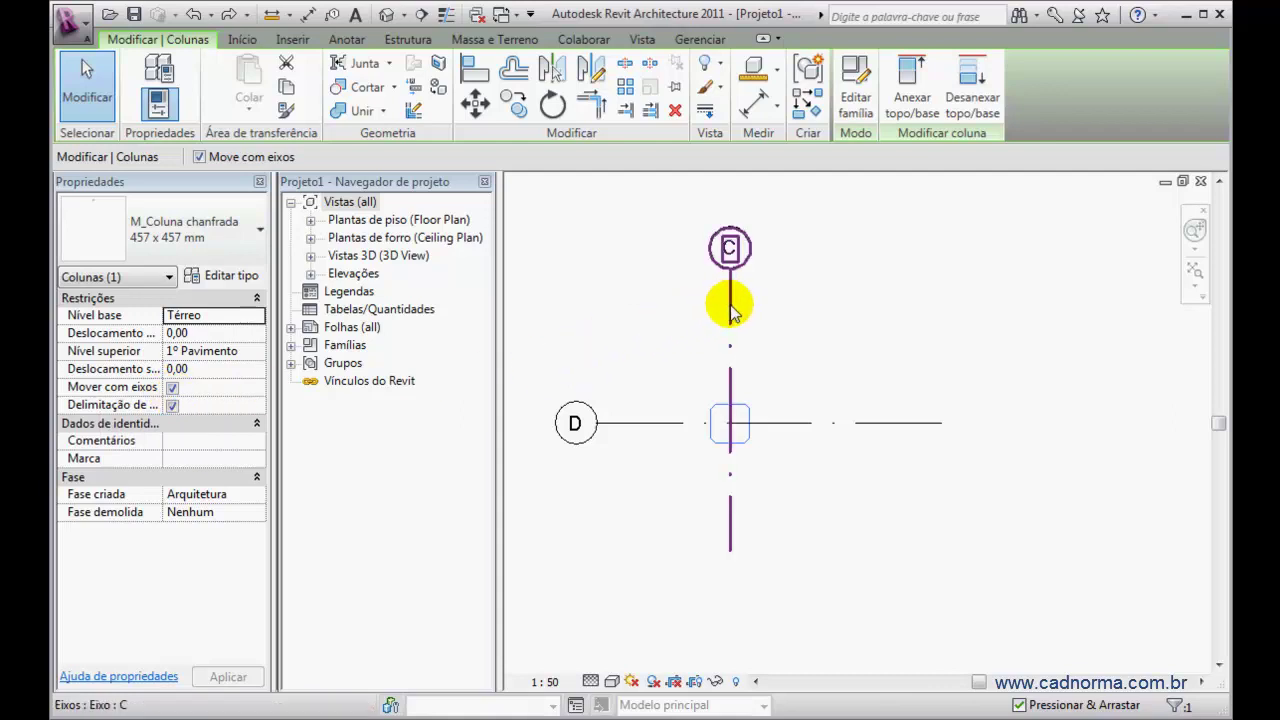
{"action": "left_click_drag", "start_coordinate": [730, 310], "coordinate": [800, 300]}
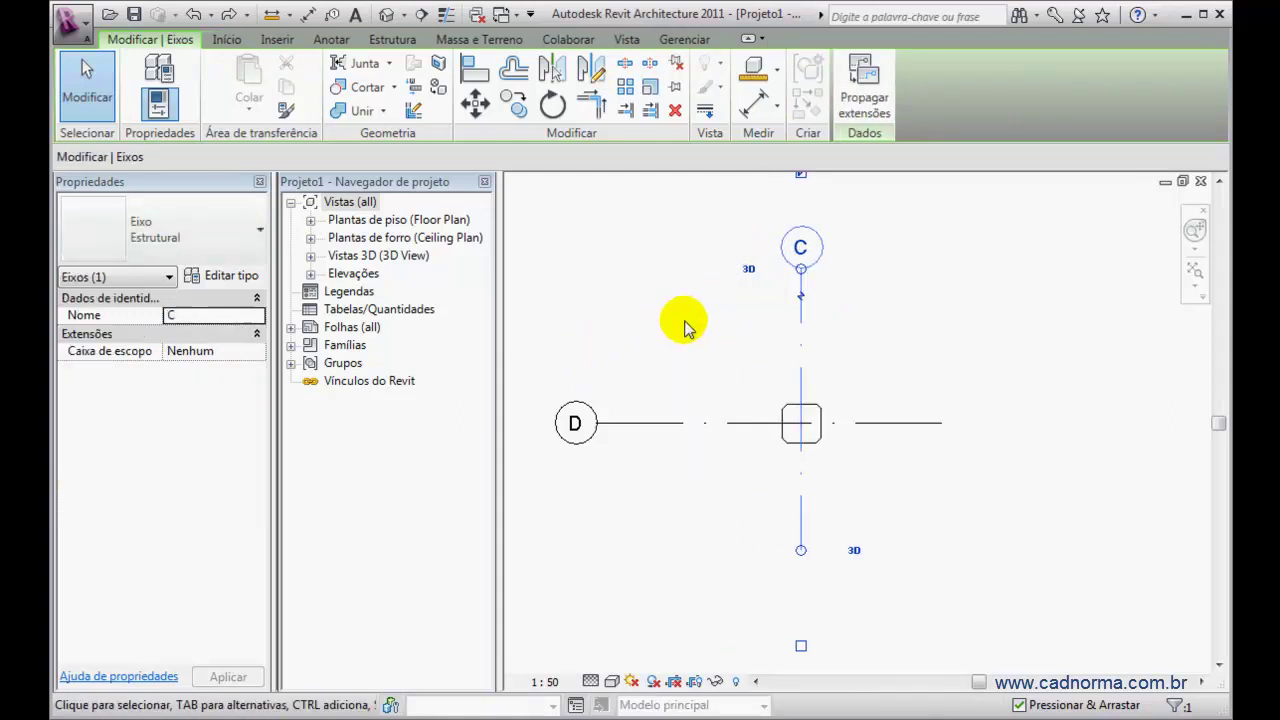
Disable moving with grids for the chamfered column and move grid line C to the left, away from the column
{"action": "left_click", "coordinate": [795, 418]}
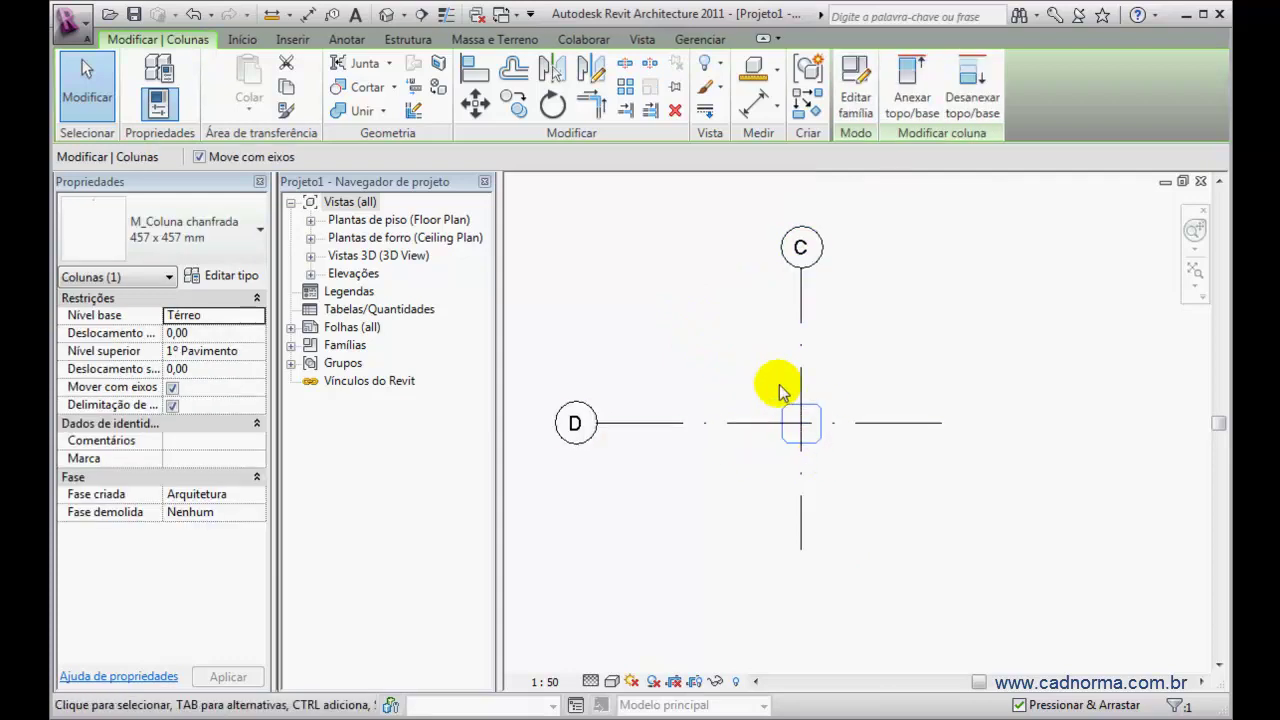
{"action": "left_click", "coordinate": [172, 387]}
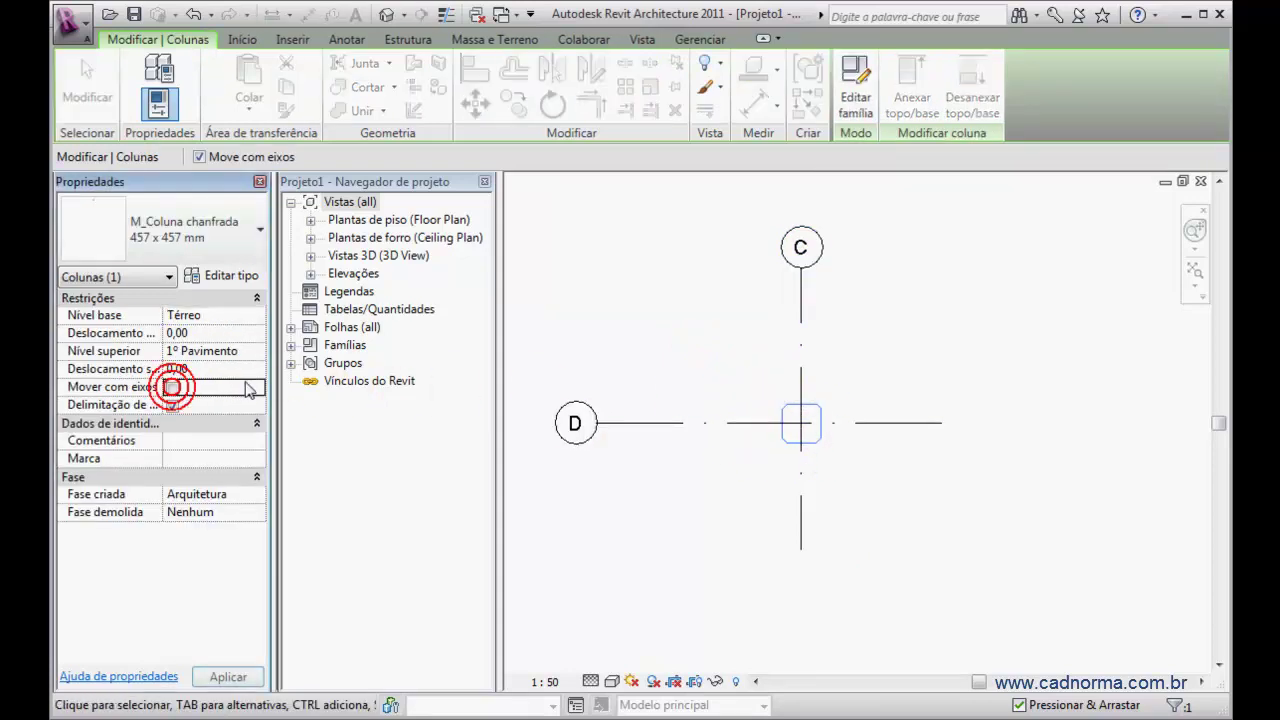
{"action": "left_click_drag", "start_coordinate": [800, 310], "coordinate": [692, 313]}
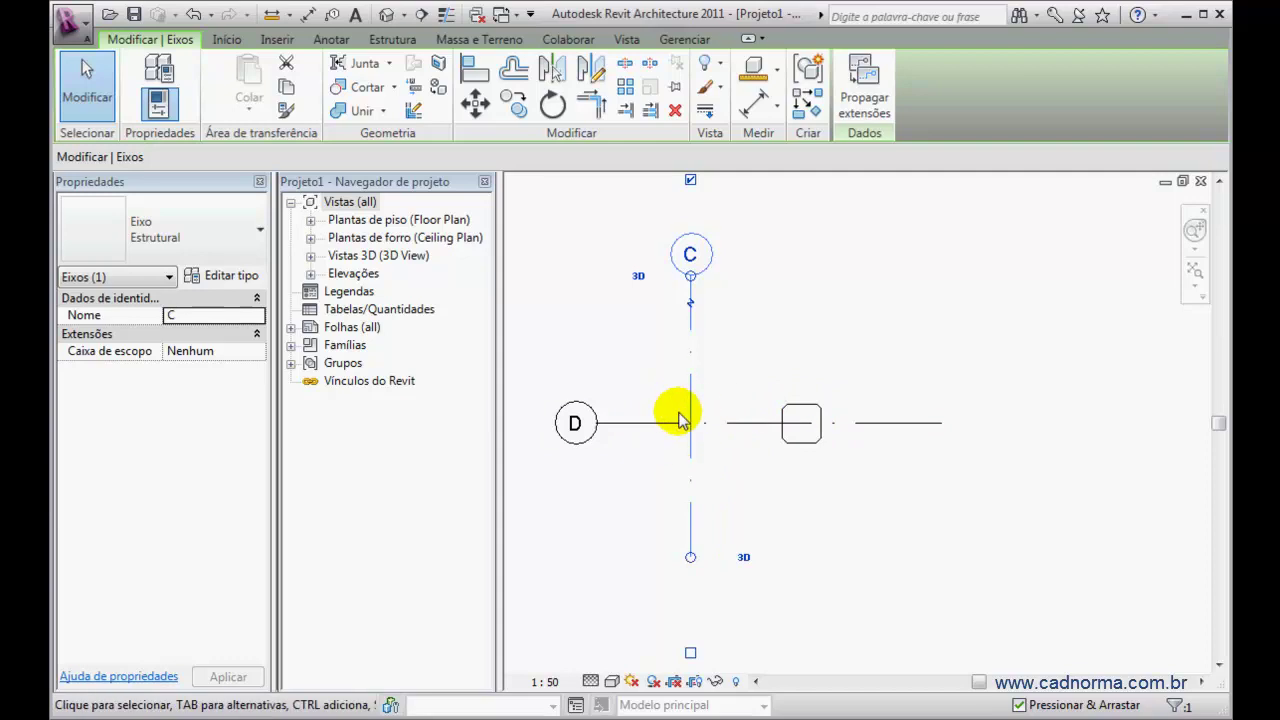
{"action": "left_click", "coordinate": [810, 414]}
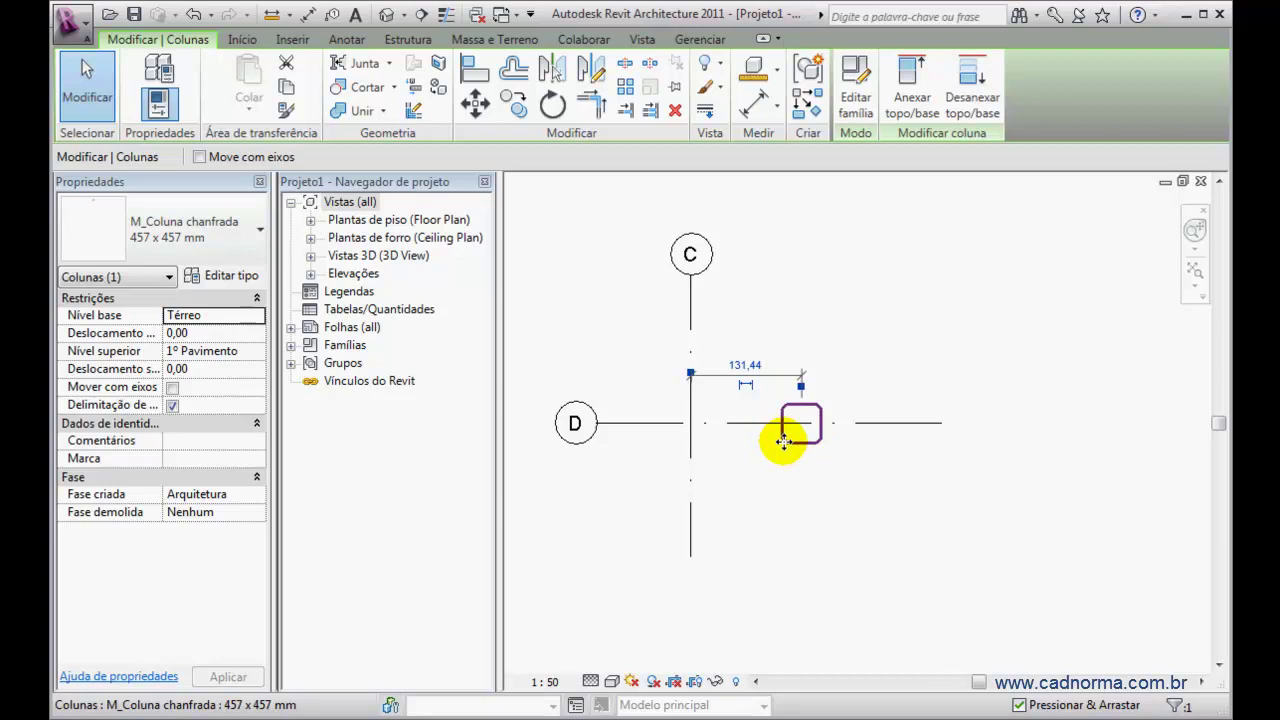
{"action": "key", "text": "Escape"}
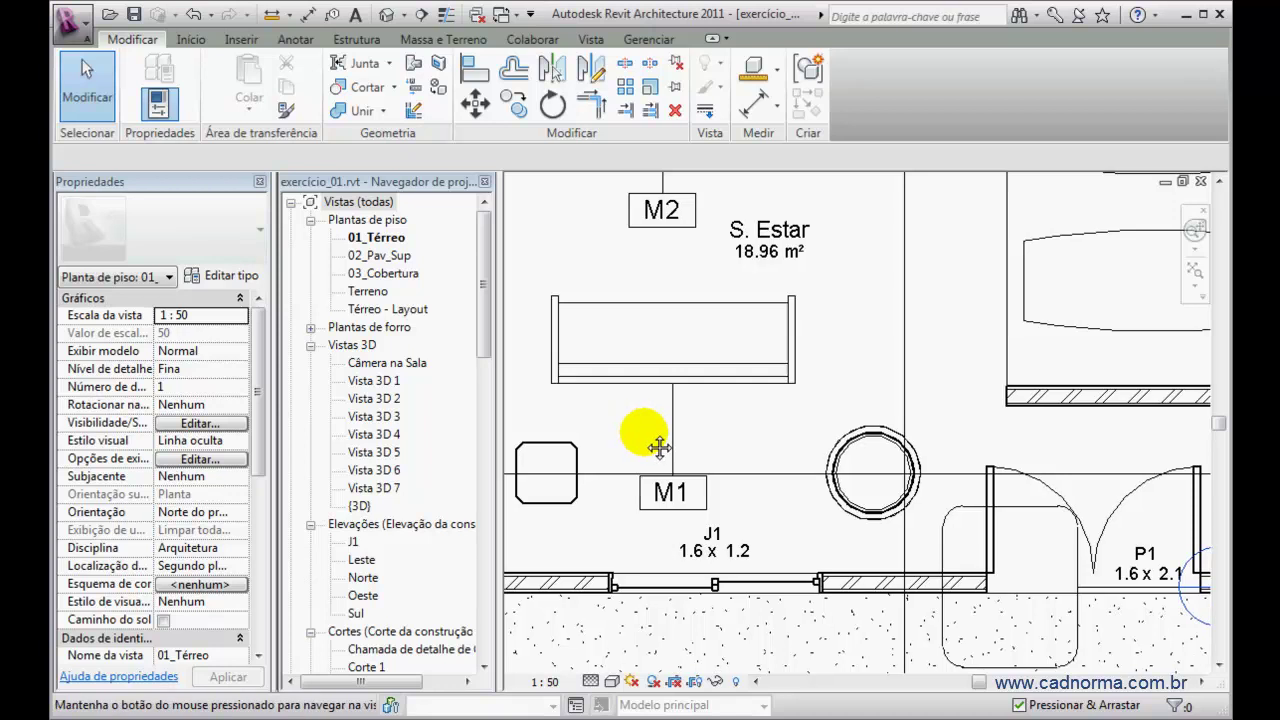
In the exercício_01 project, examine the instance and type properties of the chamfered column in the S. Estar room
{"action": "middle_click_drag", "start_coordinate": [659, 447], "coordinate": [800, 414]}
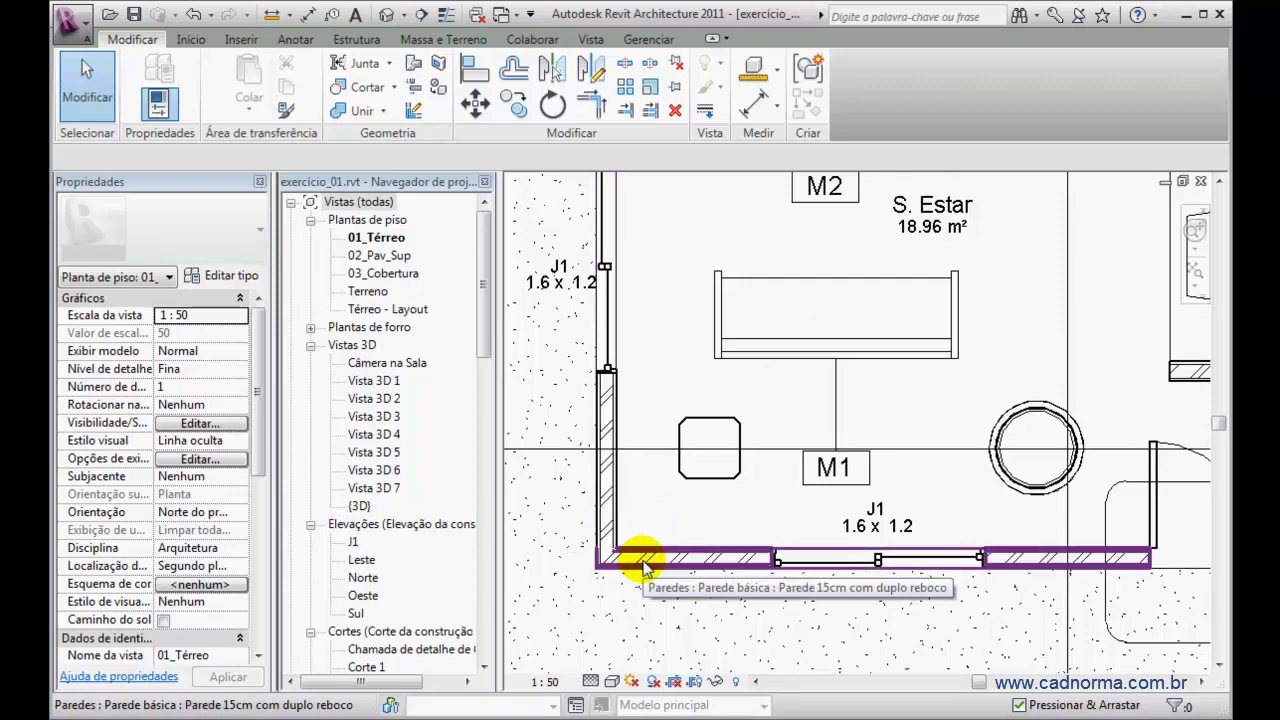
{"action": "left_click", "coordinate": [715, 485]}
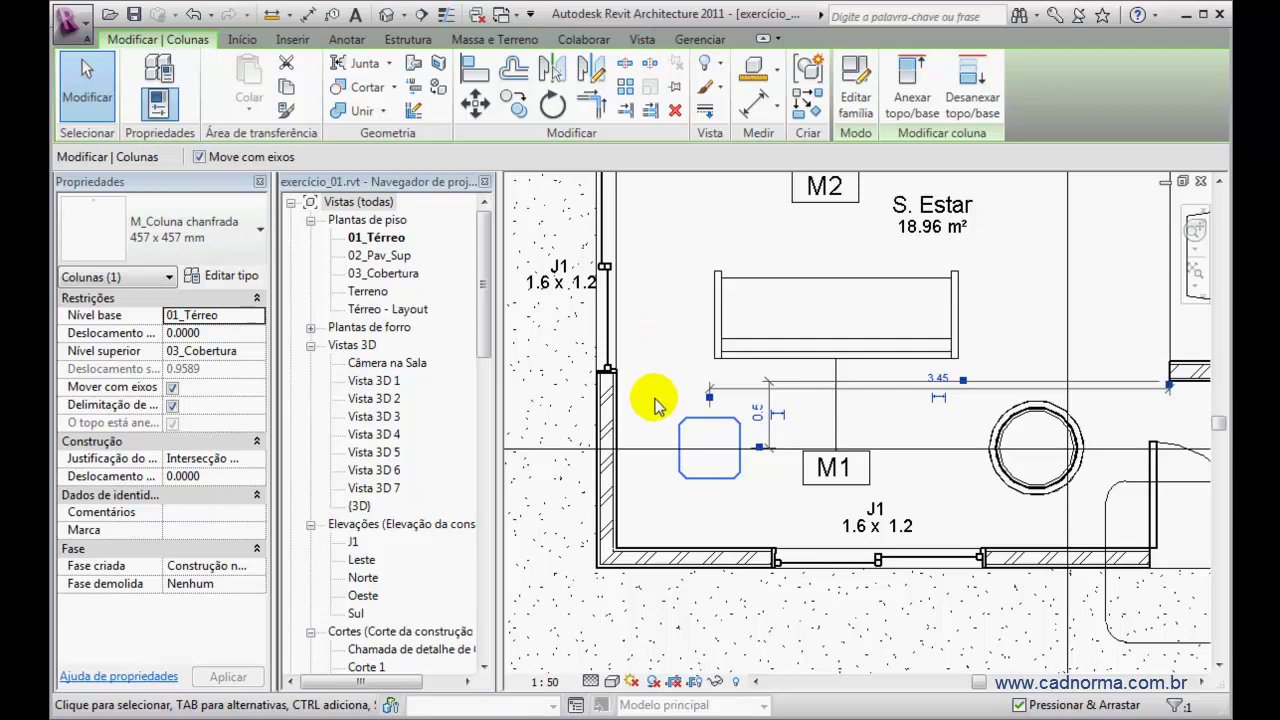
{"action": "key", "text": "Escape"}
{"action": "left_click", "coordinate": [708, 422]}
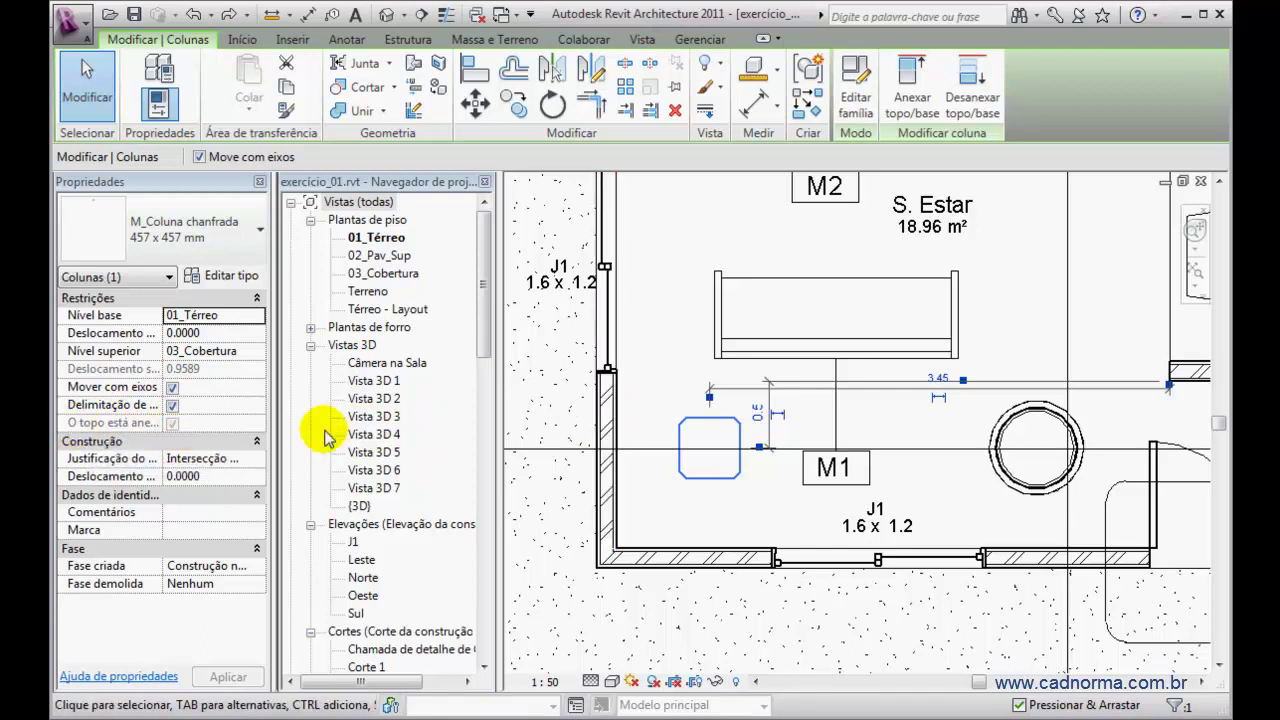
{"action": "left_click", "coordinate": [186, 513]}
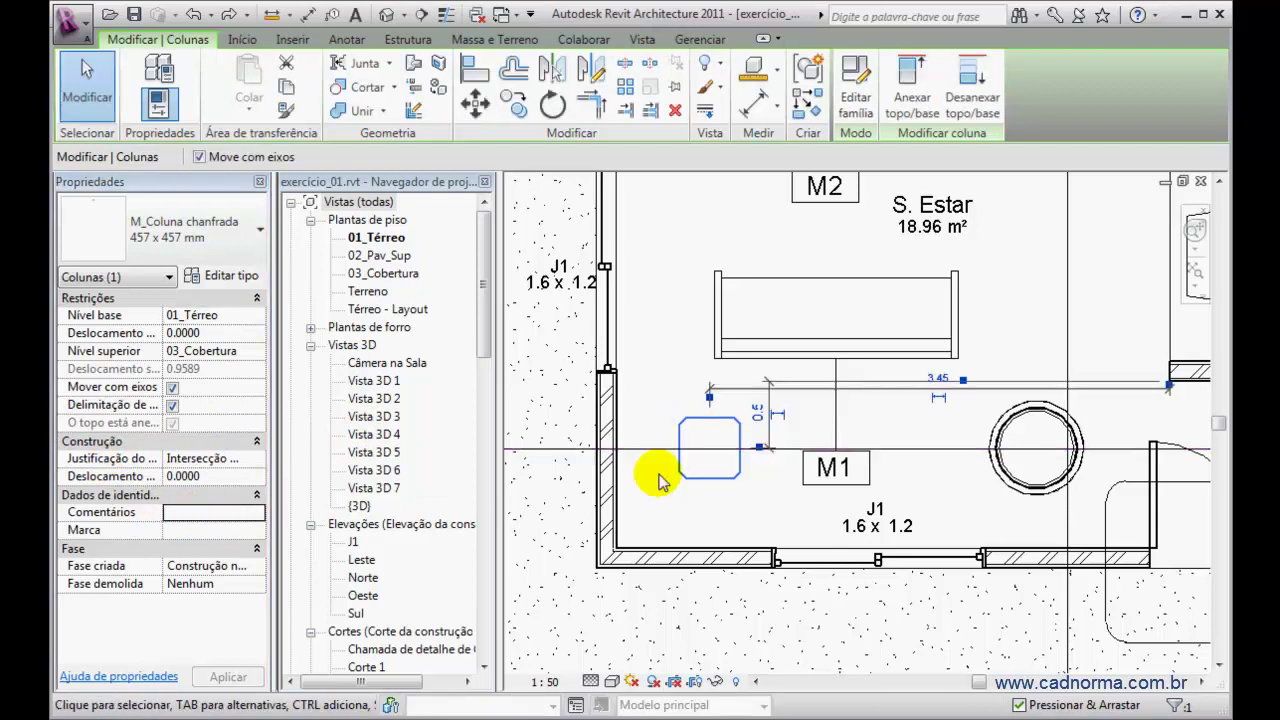
{"action": "left_click", "coordinate": [204, 531]}
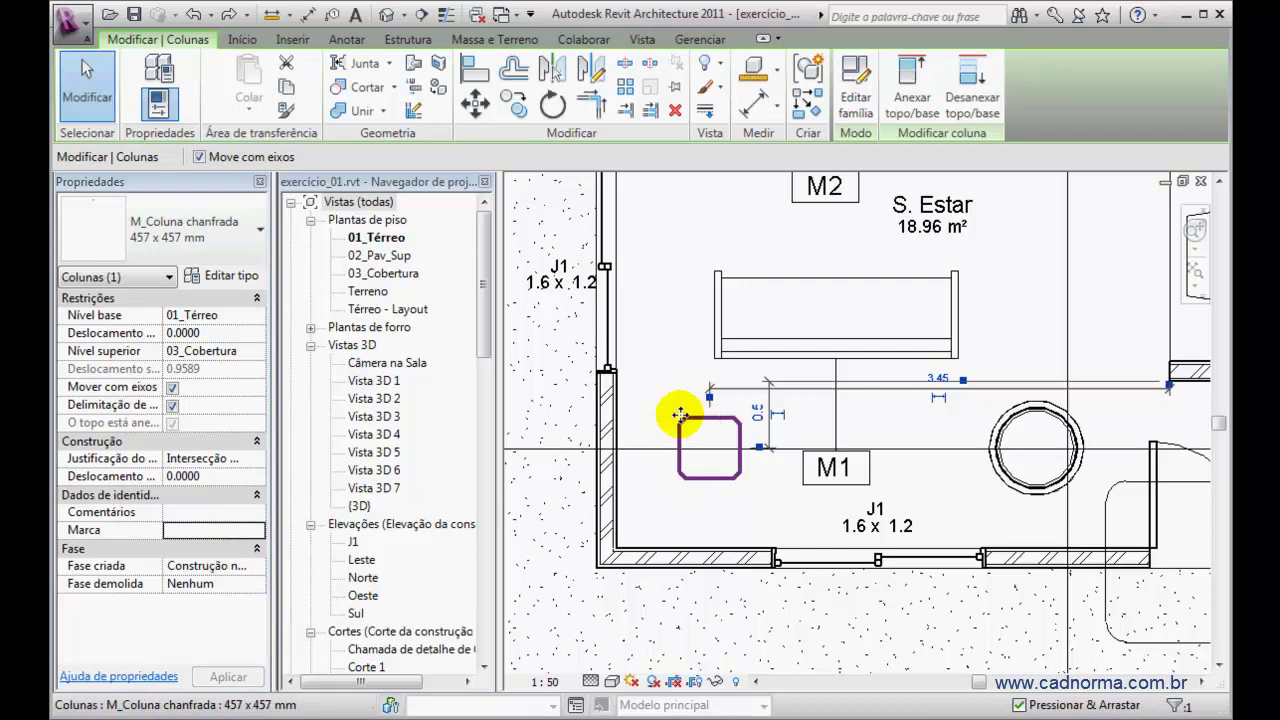
{"action": "left_click", "coordinate": [243, 278]}
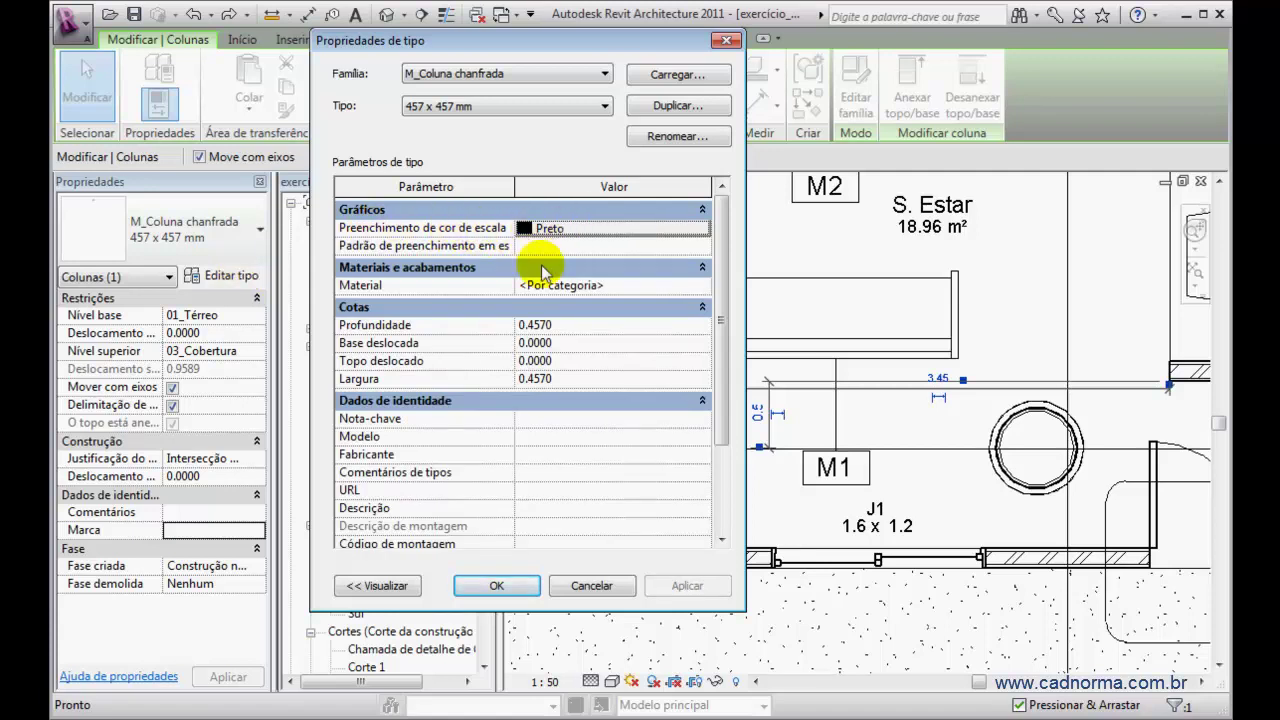
{"action": "left_click", "coordinate": [580, 585]}
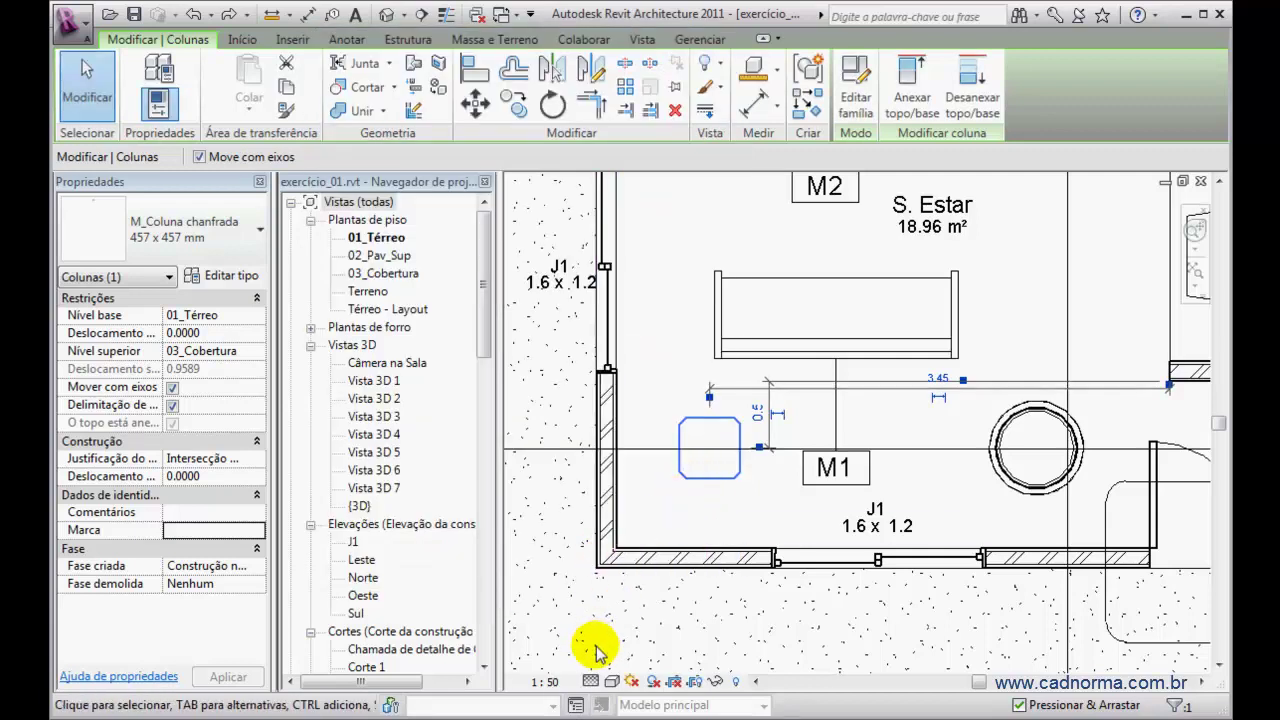
Set the detail level of the 01_Térreo floor plan to Baixa resolução
{"action": "left_click", "coordinate": [591, 681]}
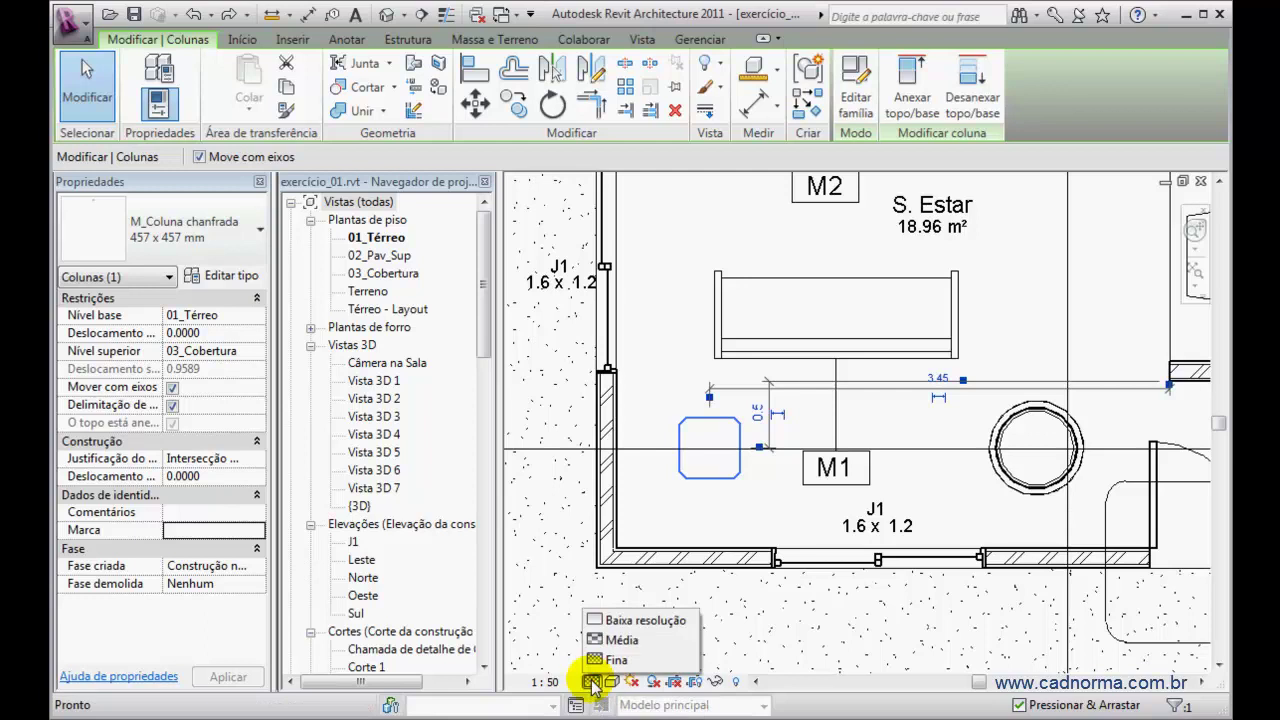
{"action": "left_click", "coordinate": [605, 620]}
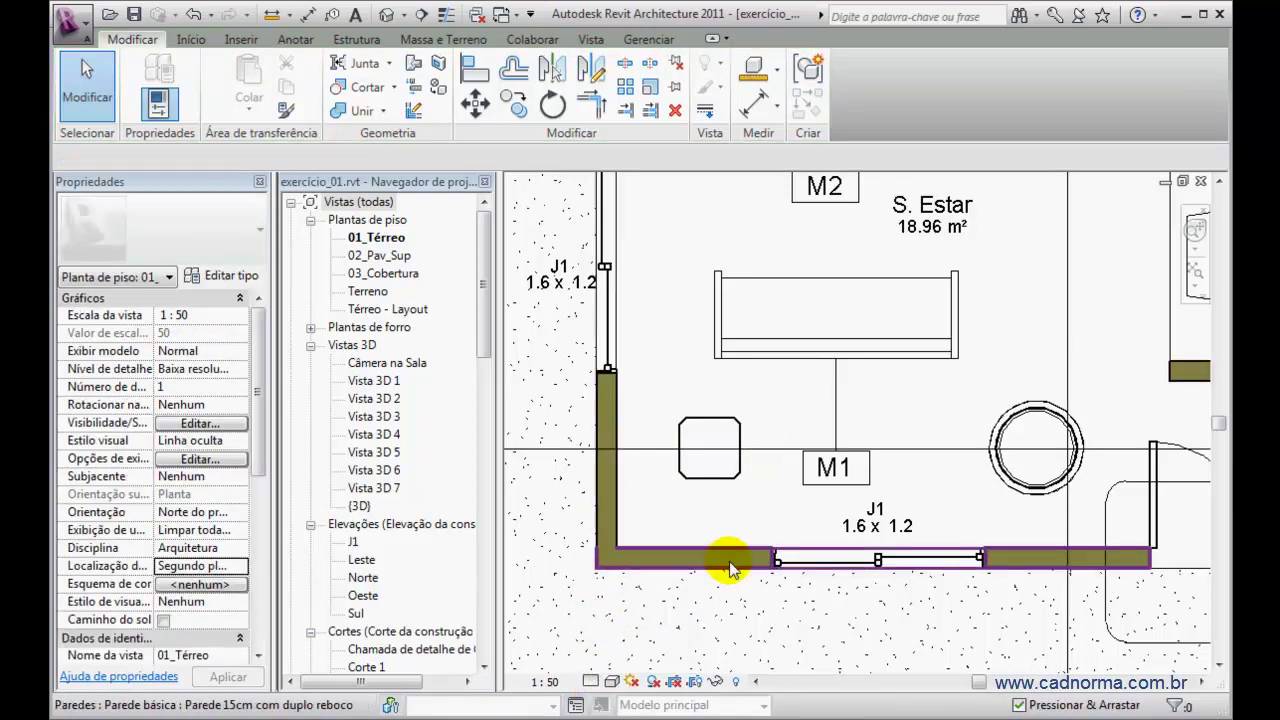
Set the coarse-scale fill color of the chamfered column's 457 x 457 mm type to red (Vermelho)
{"action": "left_click", "coordinate": [719, 481]}
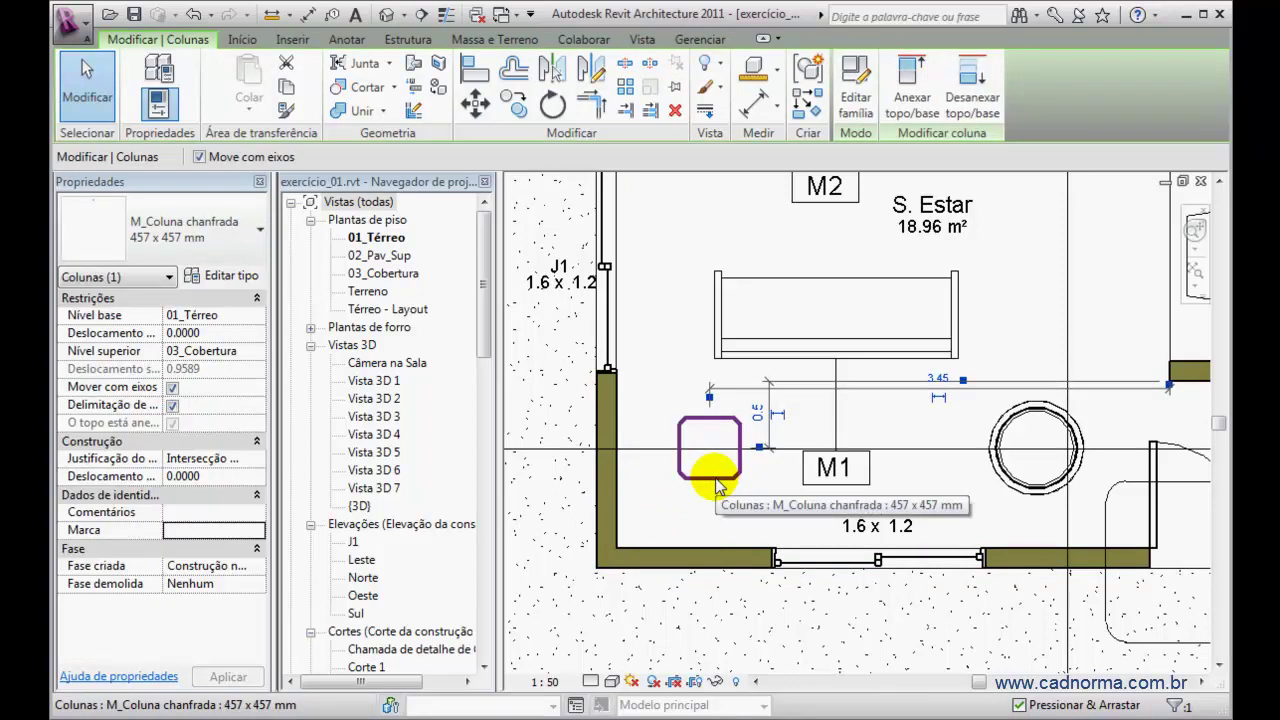
{"action": "left_click", "coordinate": [240, 278]}
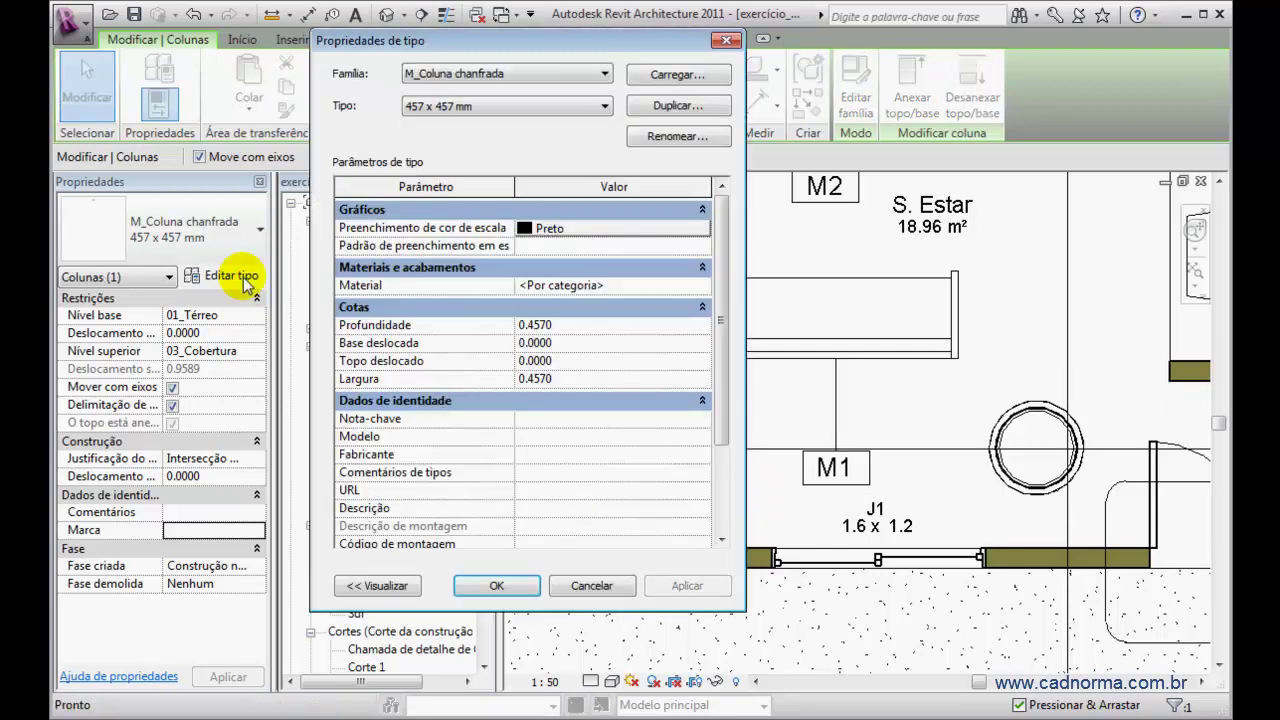
{"action": "left_click_drag", "start_coordinate": [515, 285], "coordinate": [632, 283]}
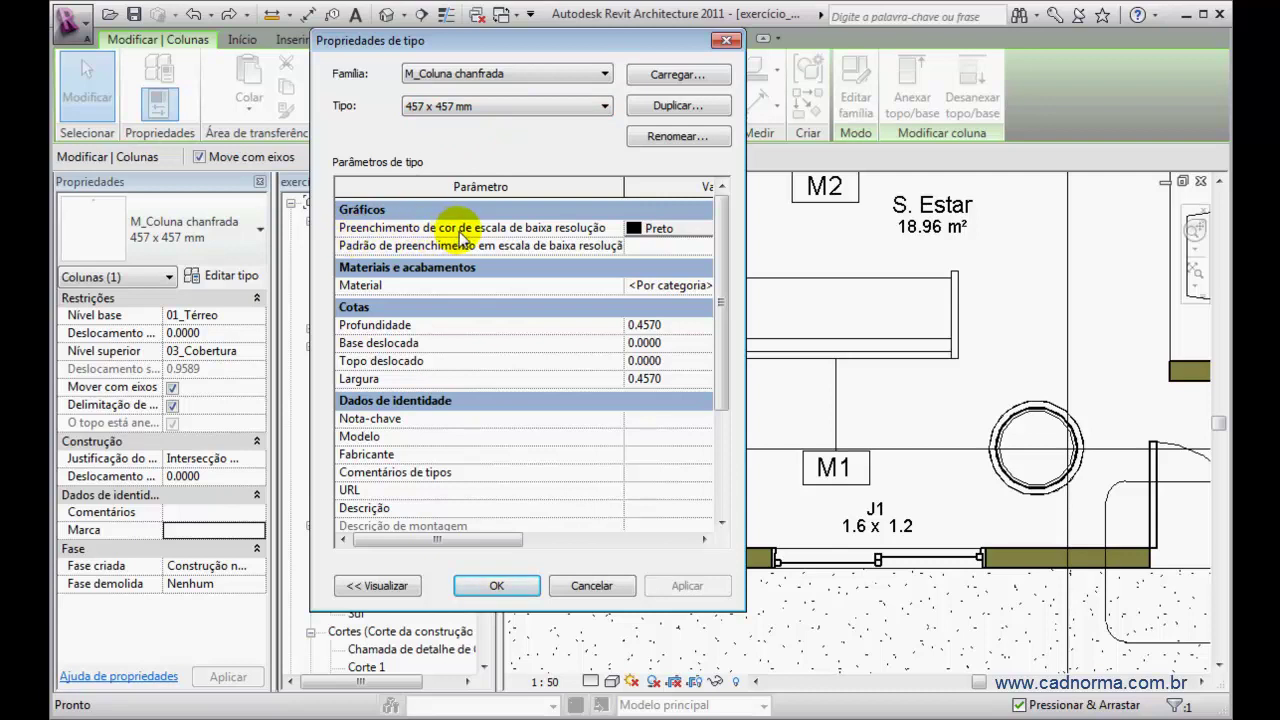
{"action": "left_click", "coordinate": [686, 236]}
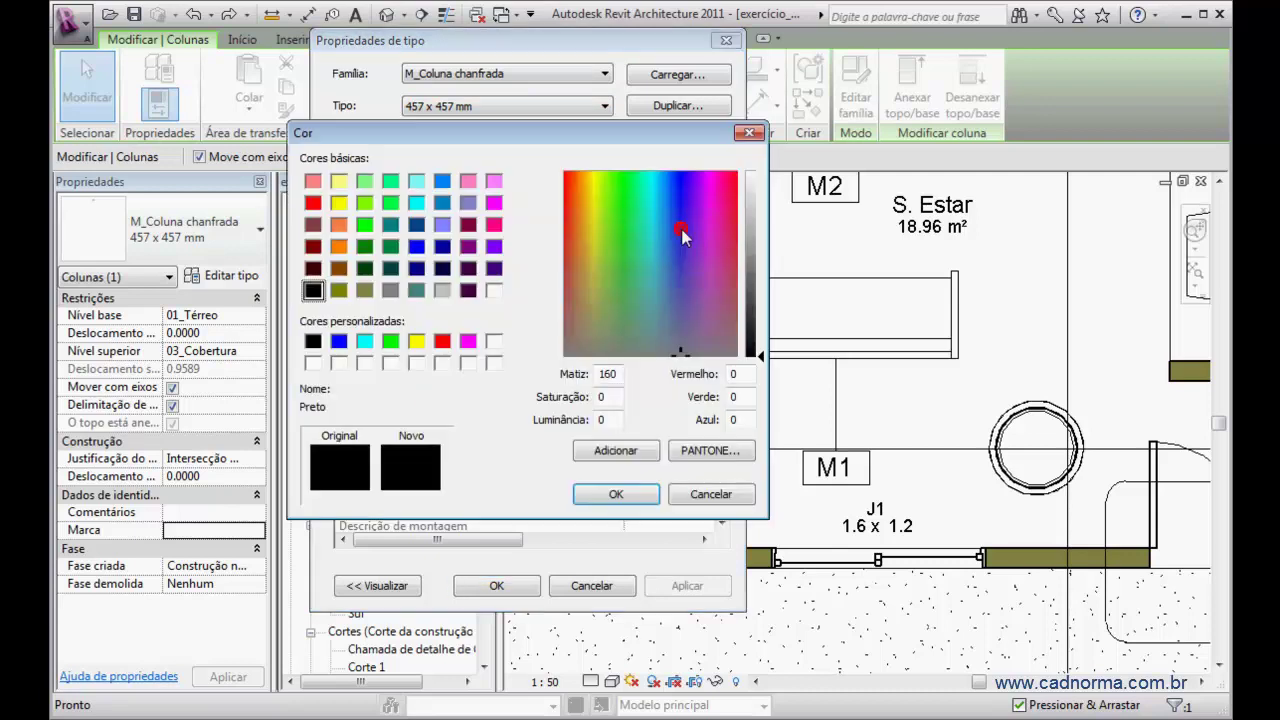
{"action": "left_click", "coordinate": [313, 204]}
{"action": "left_click", "coordinate": [628, 496]}
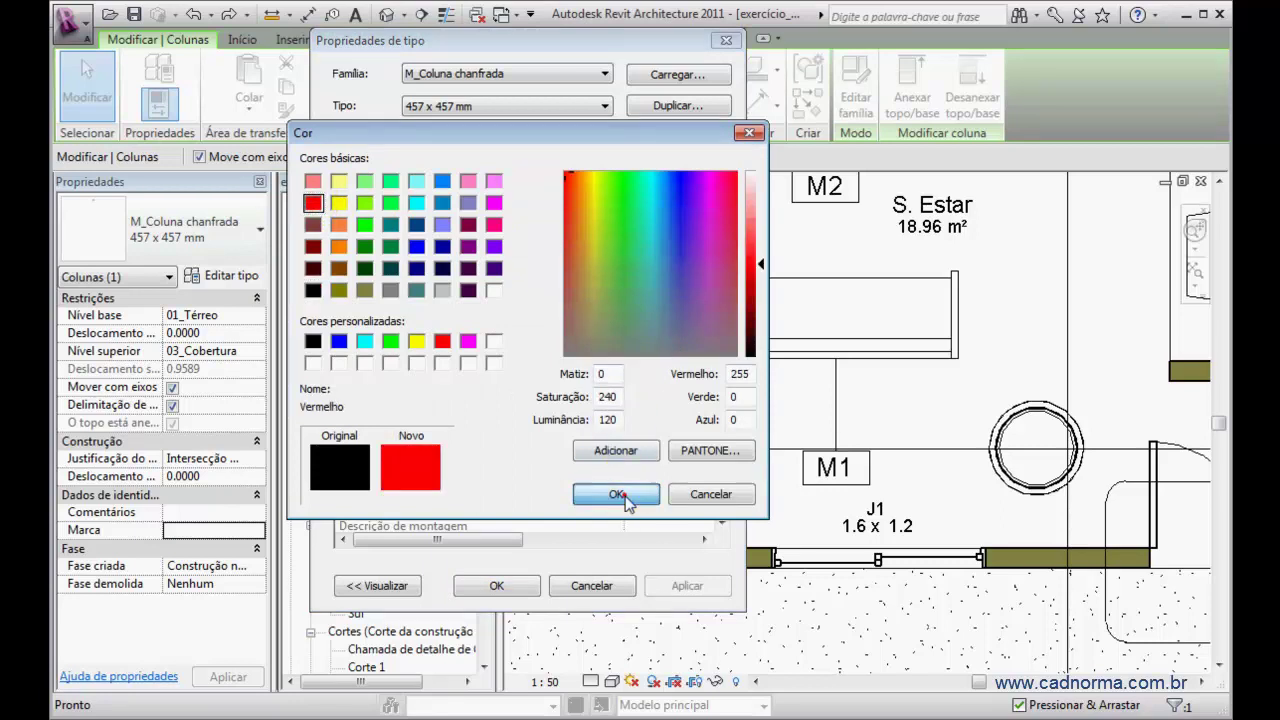
{"action": "left_click", "coordinate": [686, 586]}
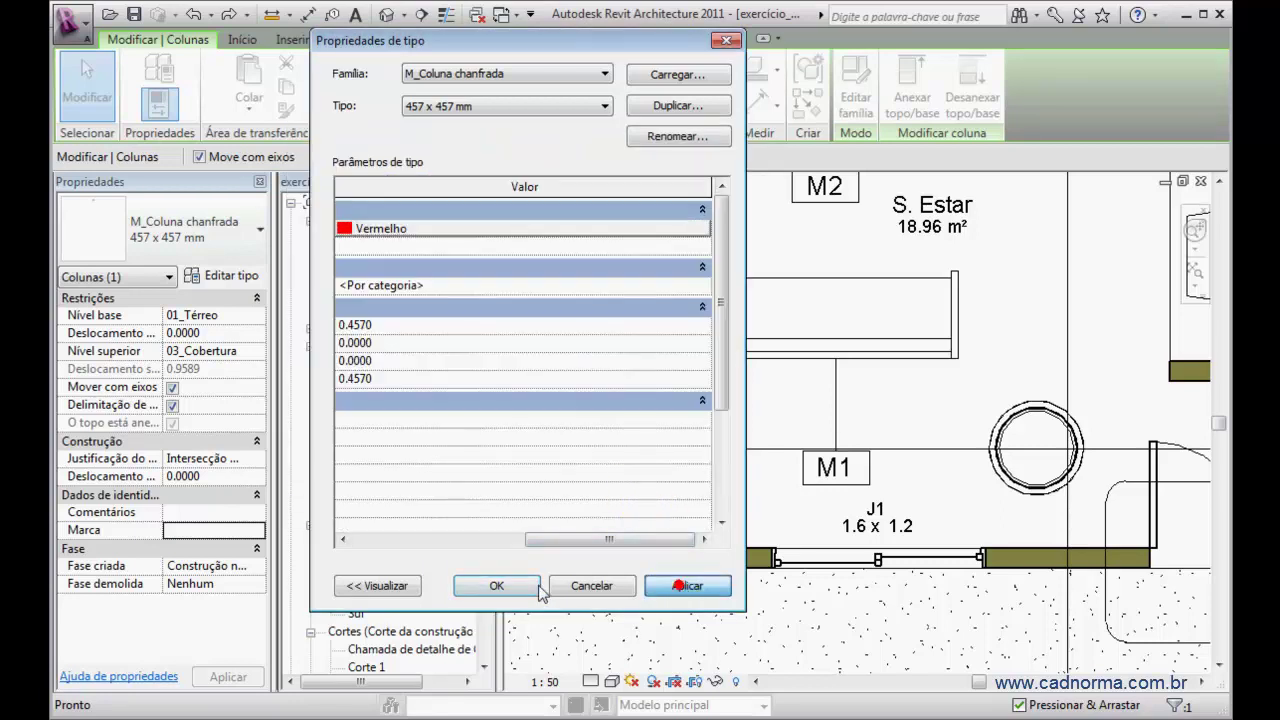
{"action": "left_click", "coordinate": [499, 584]}
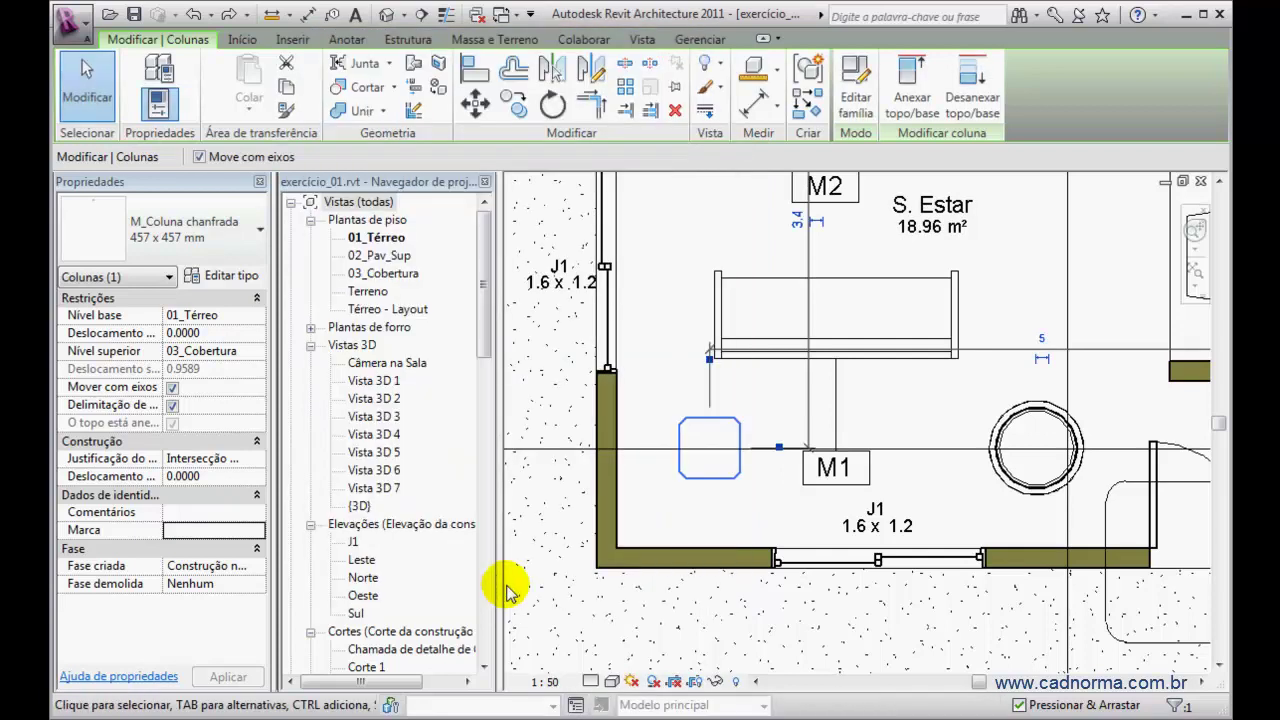
{"action": "left_click", "coordinate": [647, 424]}
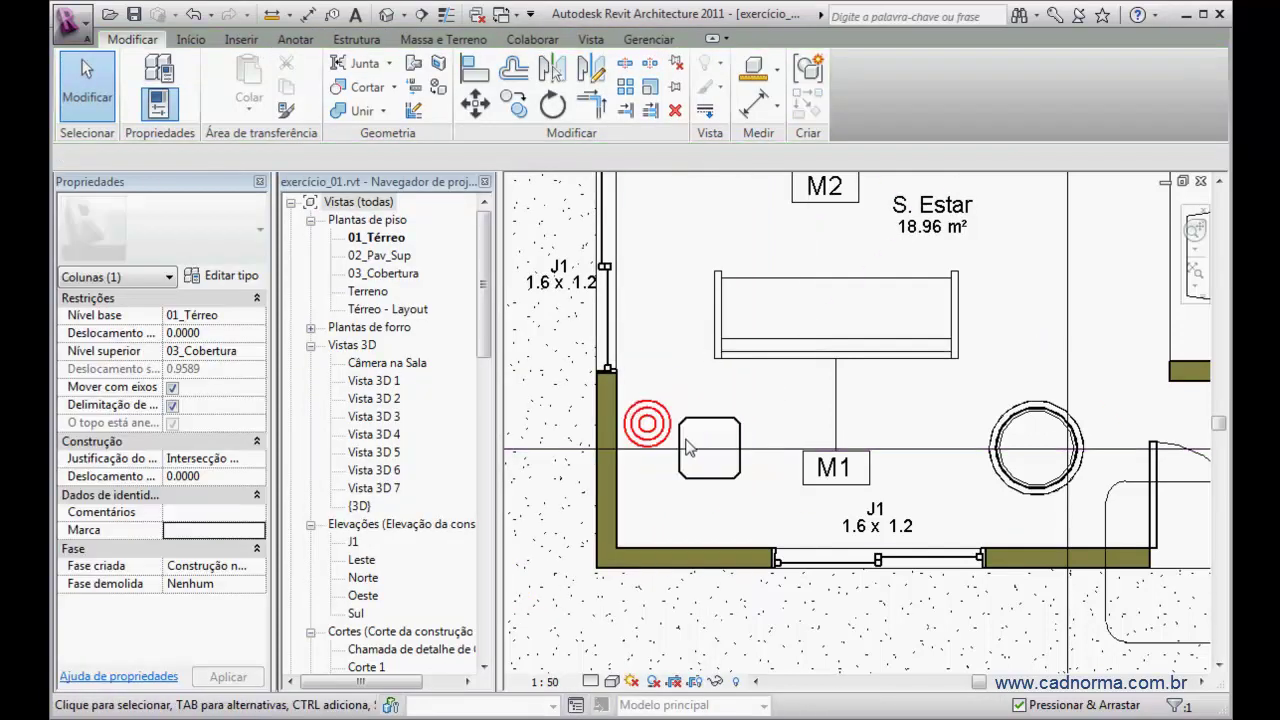
Set the coarse-scale fill pattern of the chamfered column's 457 x 457 mm type to Alvenaria and apply the type changes
{"action": "left_click", "coordinate": [701, 424]}
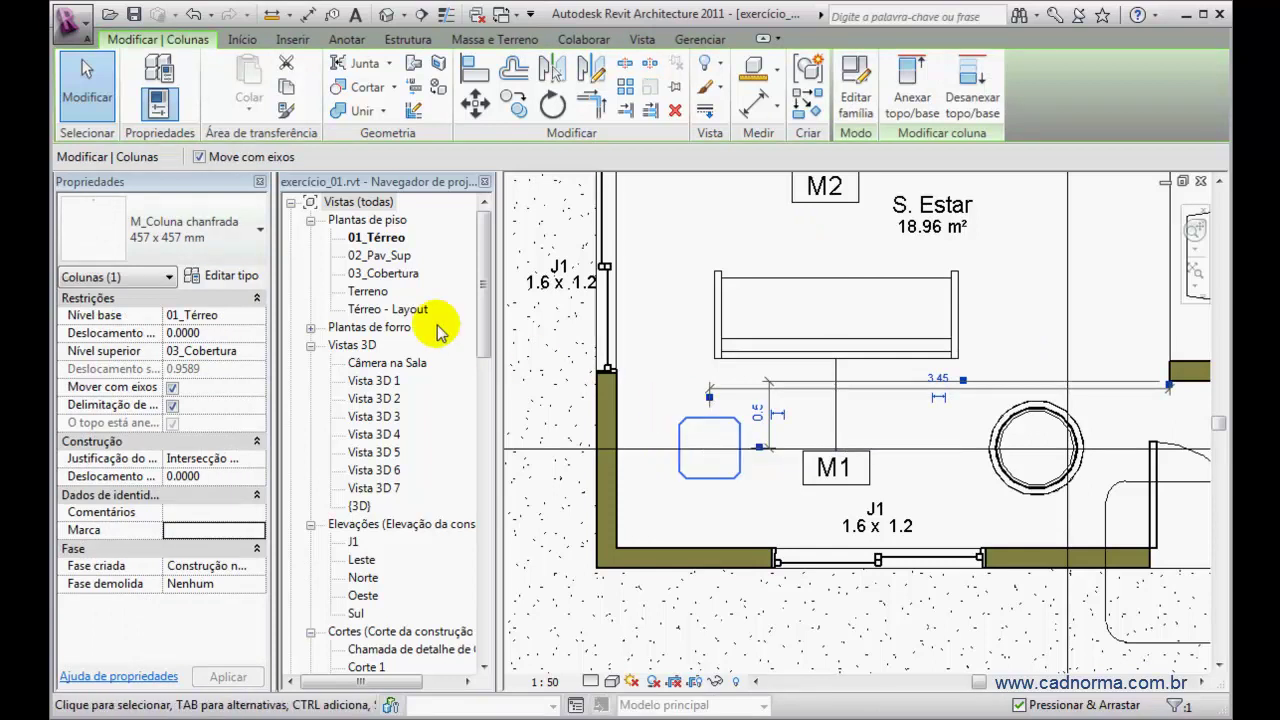
{"action": "left_click", "coordinate": [232, 278]}
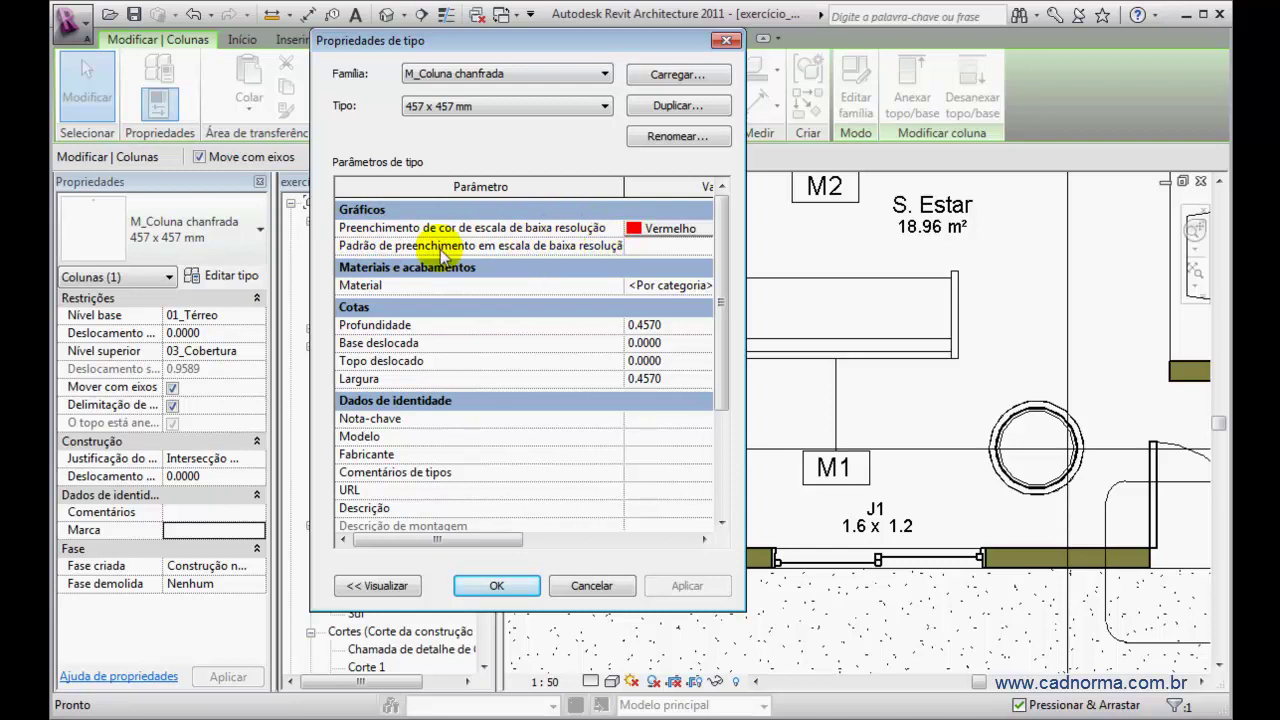
{"action": "left_click", "coordinate": [660, 250]}
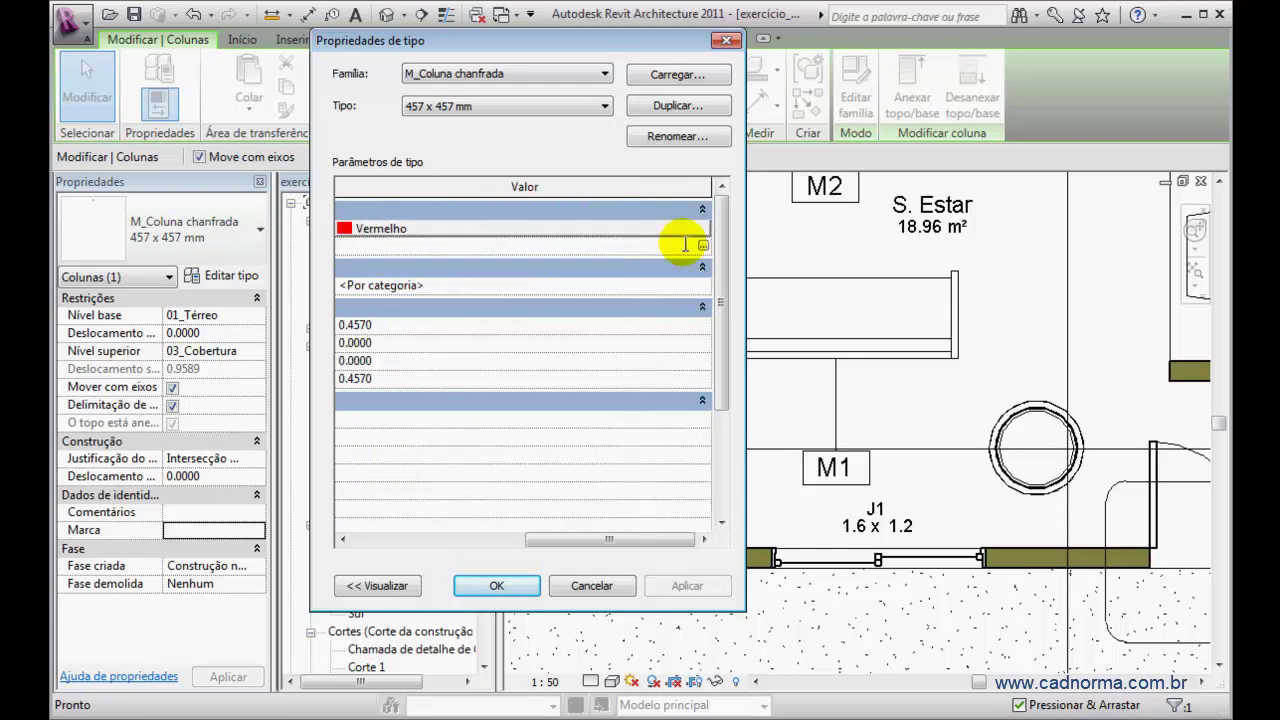
{"action": "left_click", "coordinate": [704, 246]}
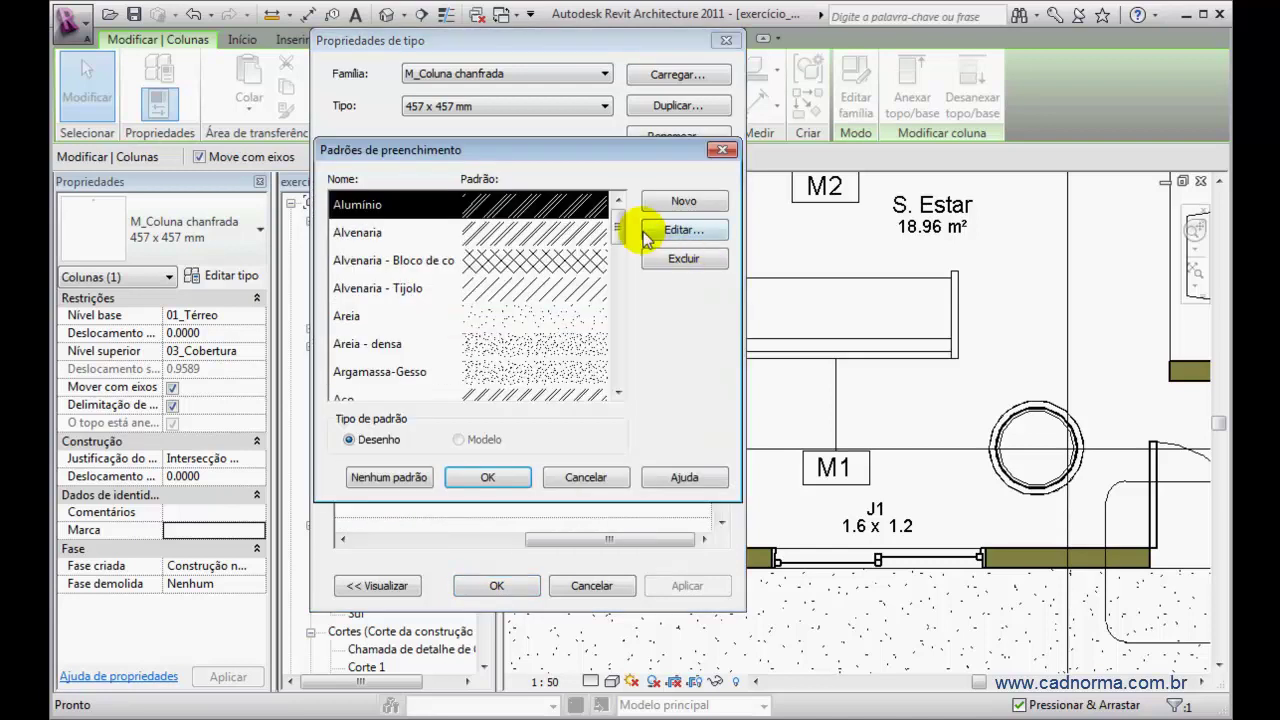
{"action": "left_click_drag", "start_coordinate": [617, 228], "coordinate": [618, 228]}
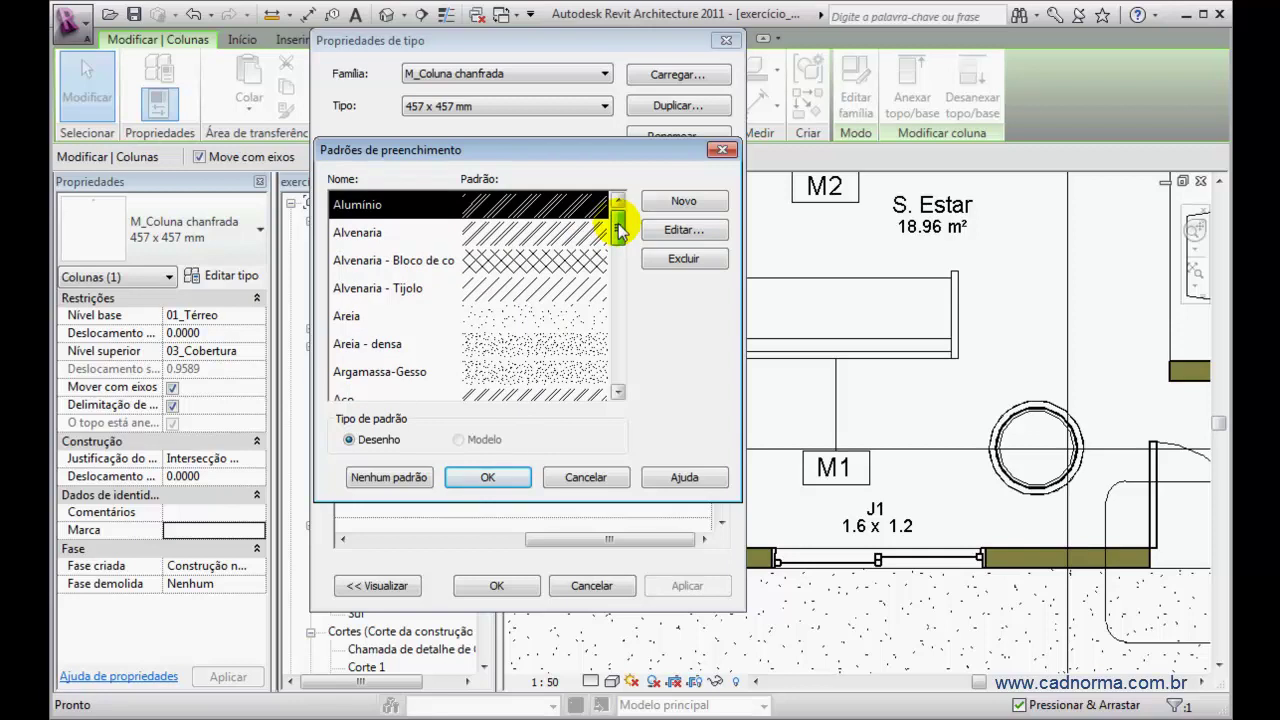
{"action": "left_click", "coordinate": [572, 232]}
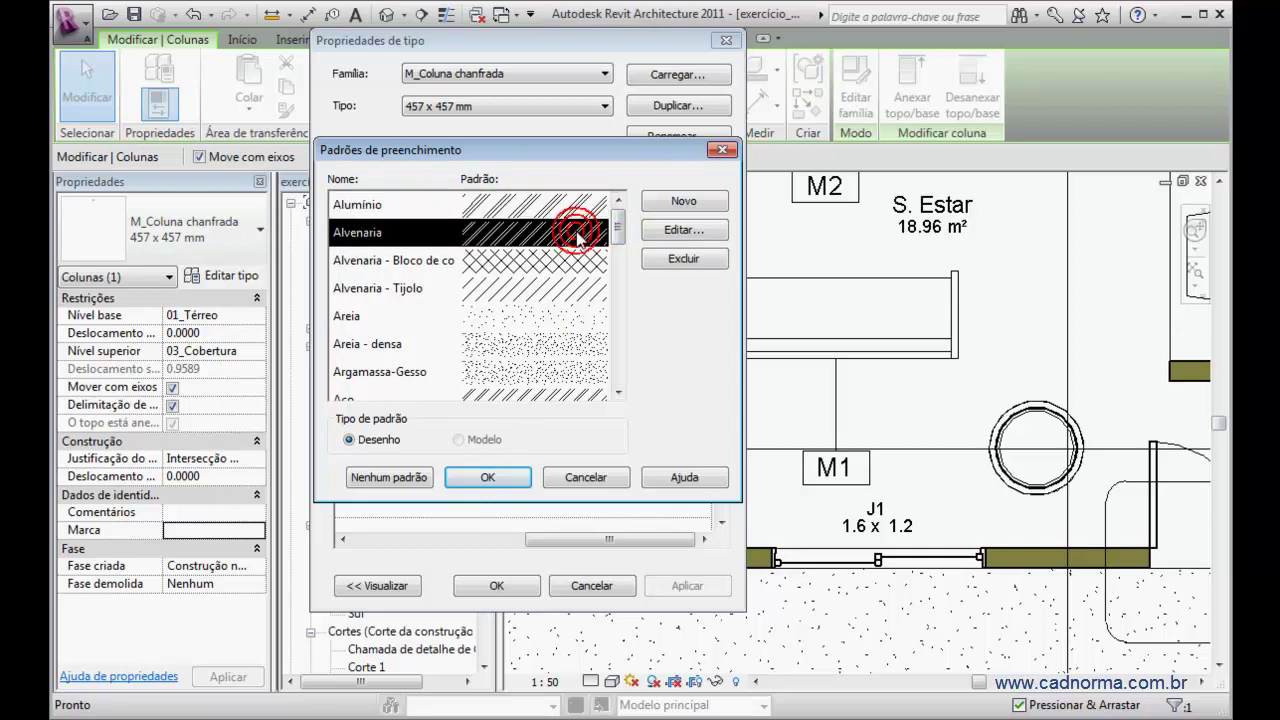
{"action": "left_click", "coordinate": [487, 477]}
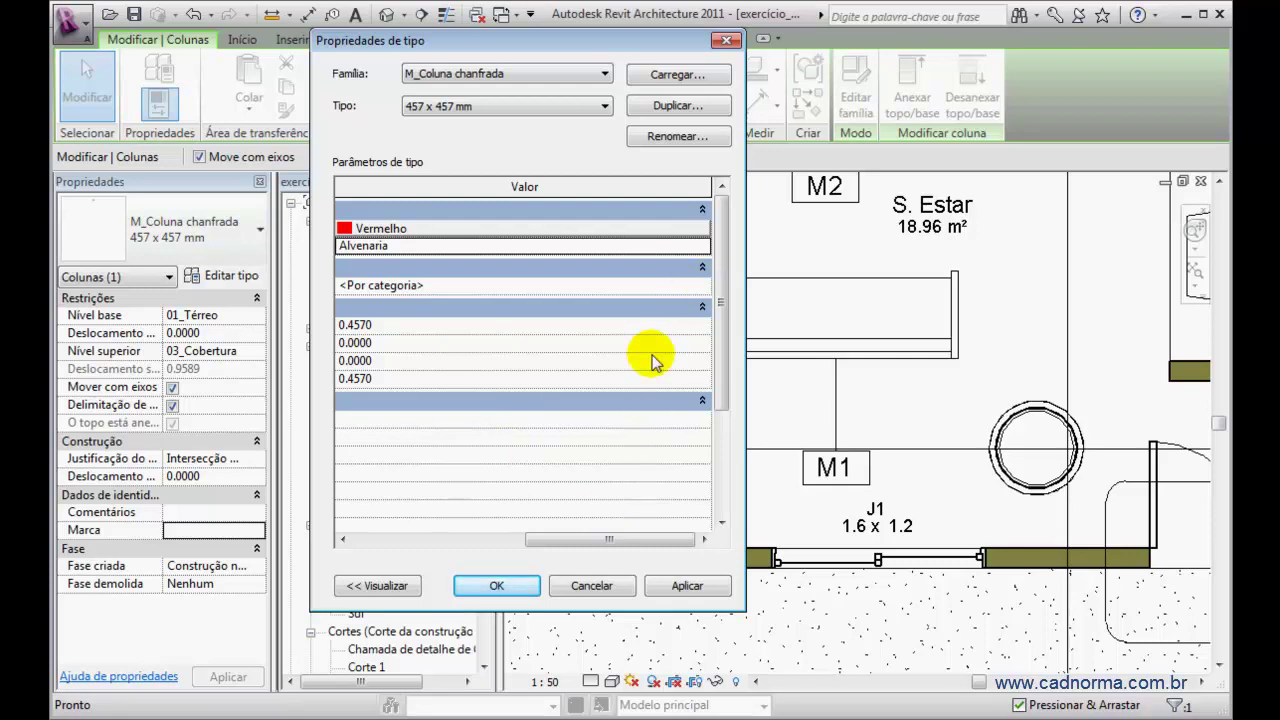
{"action": "left_click_drag", "start_coordinate": [560, 539], "coordinate": [390, 539]}
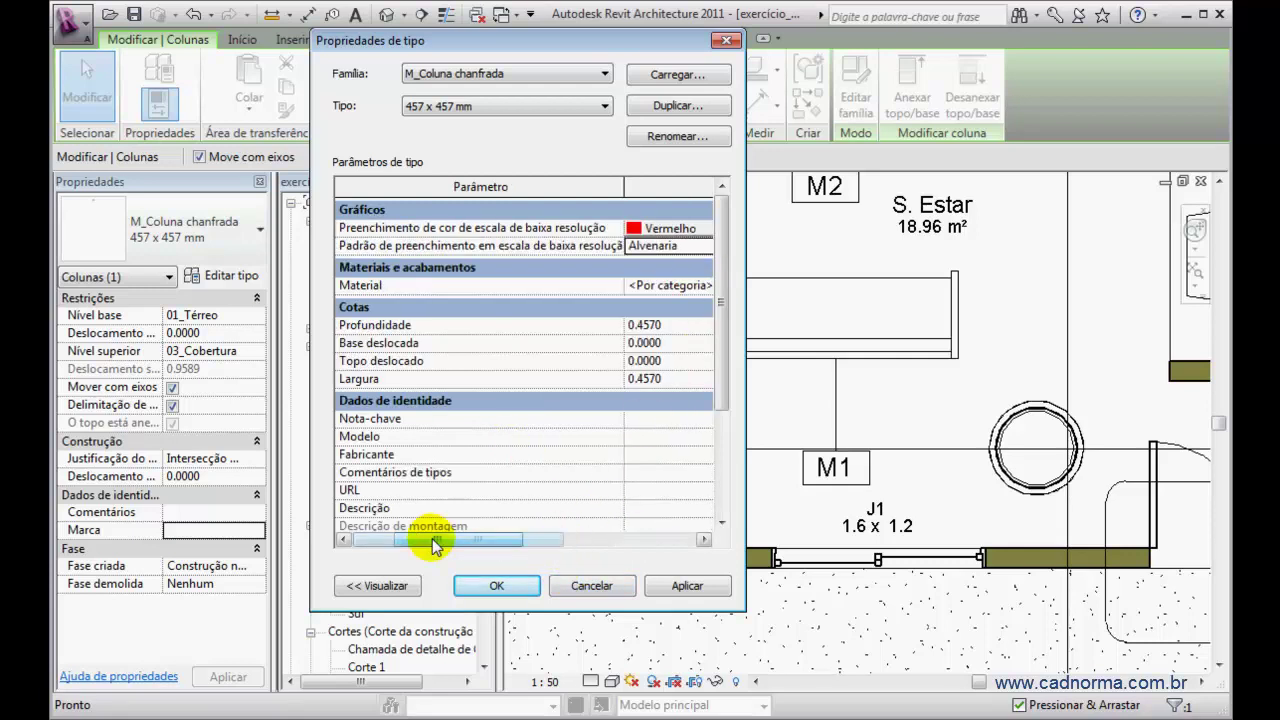
{"action": "left_click_drag", "start_coordinate": [625, 186], "coordinate": [520, 187]}
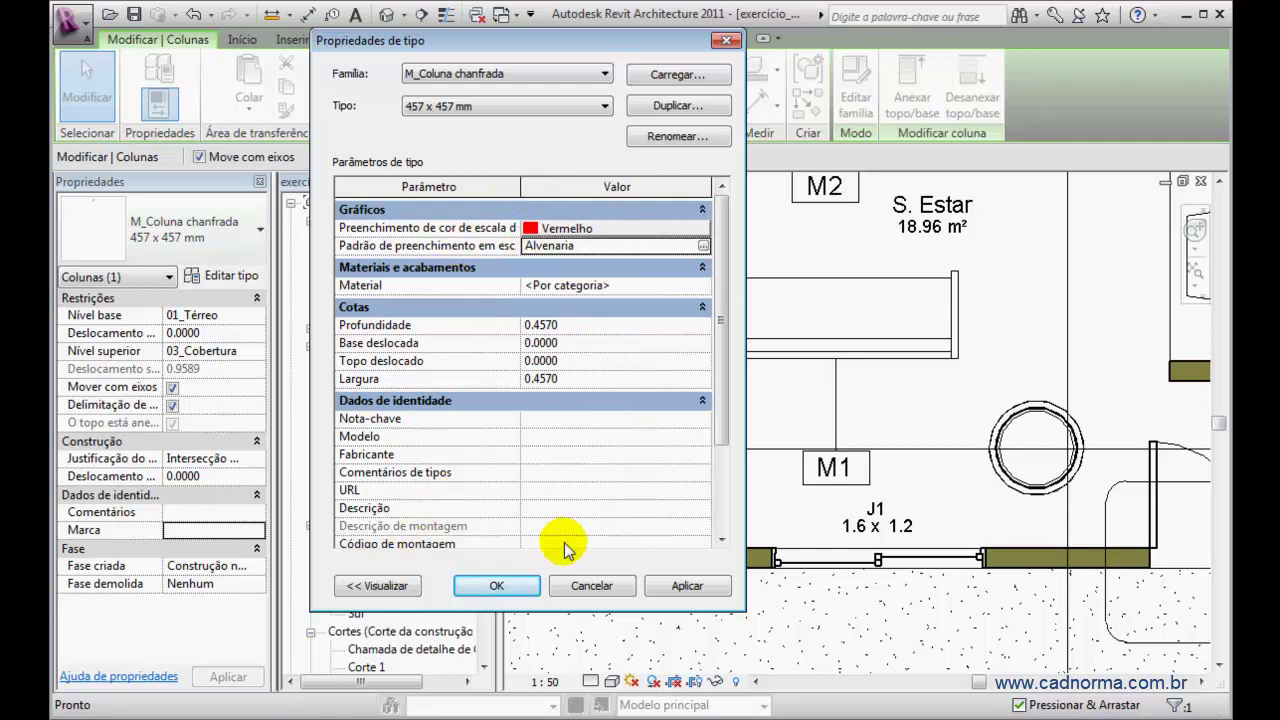
{"action": "left_click", "coordinate": [686, 586]}
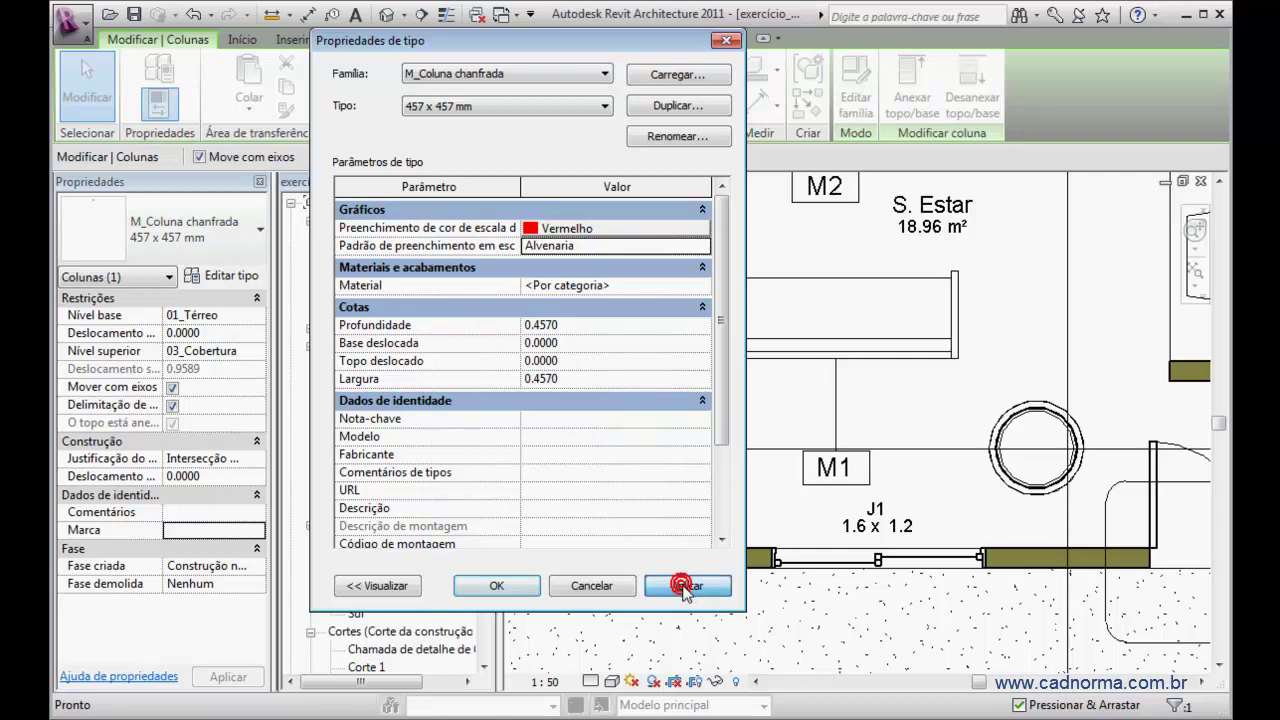
{"action": "left_click", "coordinate": [497, 586]}
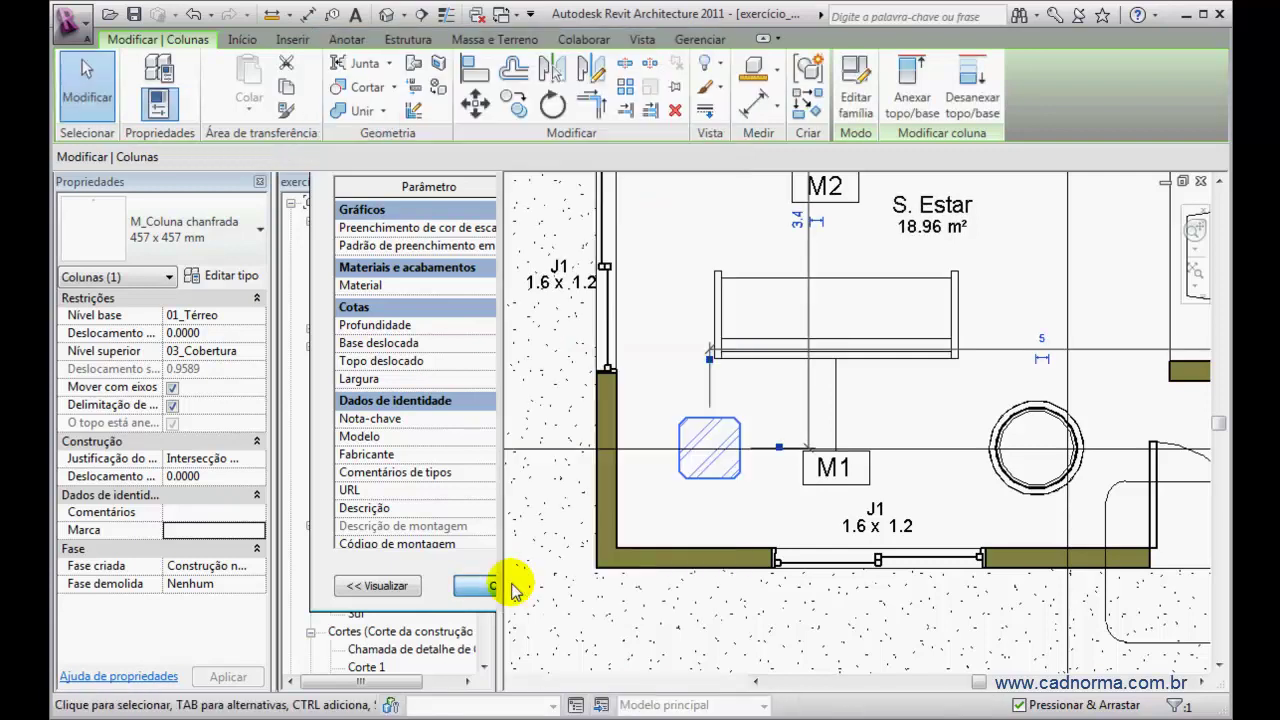
{"action": "left_click", "coordinate": [645, 430]}
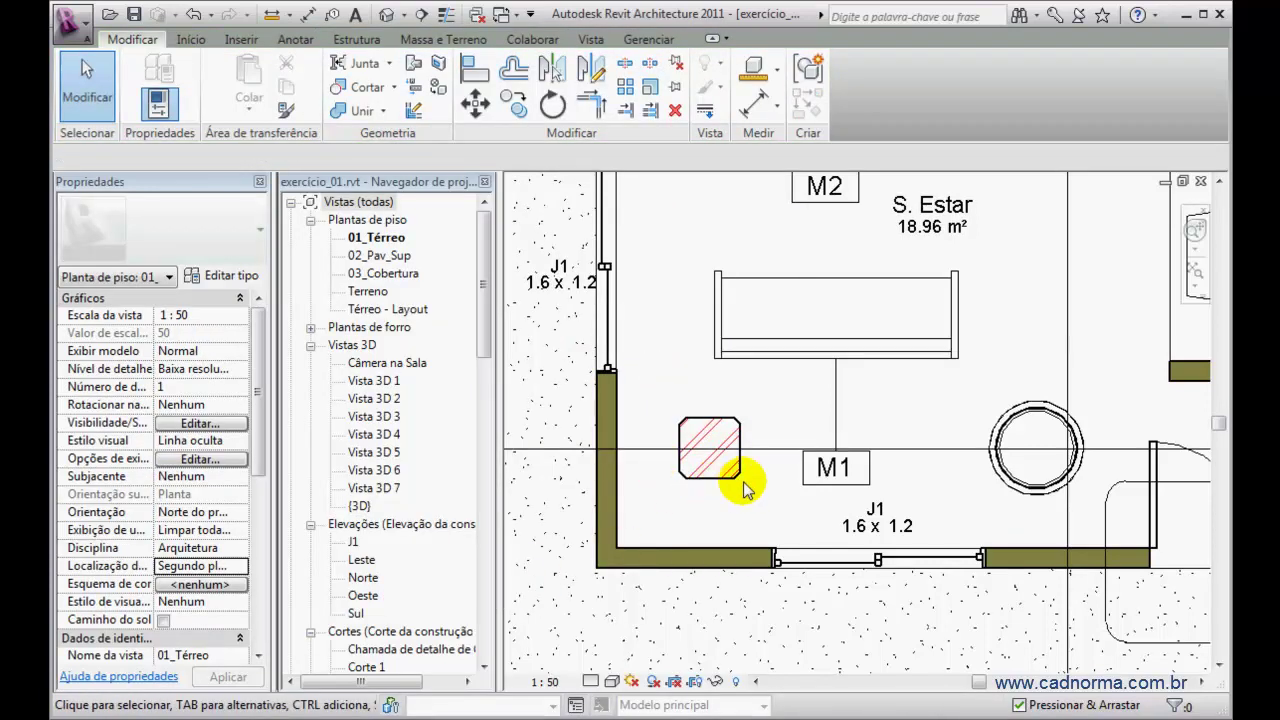
Align the chamfered column's outer side with the exterior face of the adjacent vertical wall in the S. Estar room
{"action": "scroll", "coordinate": [728, 480], "scroll_direction": "up", "scroll_amount": 1}
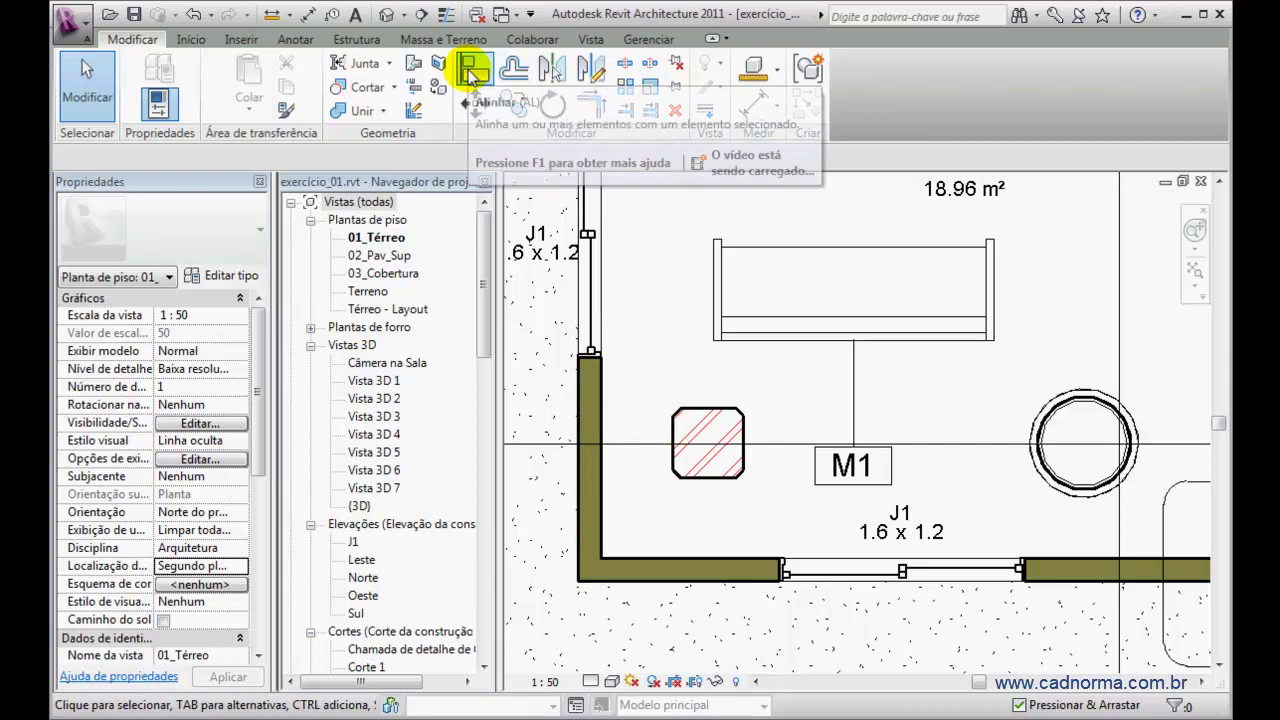
{"action": "left_click", "coordinate": [473, 71]}
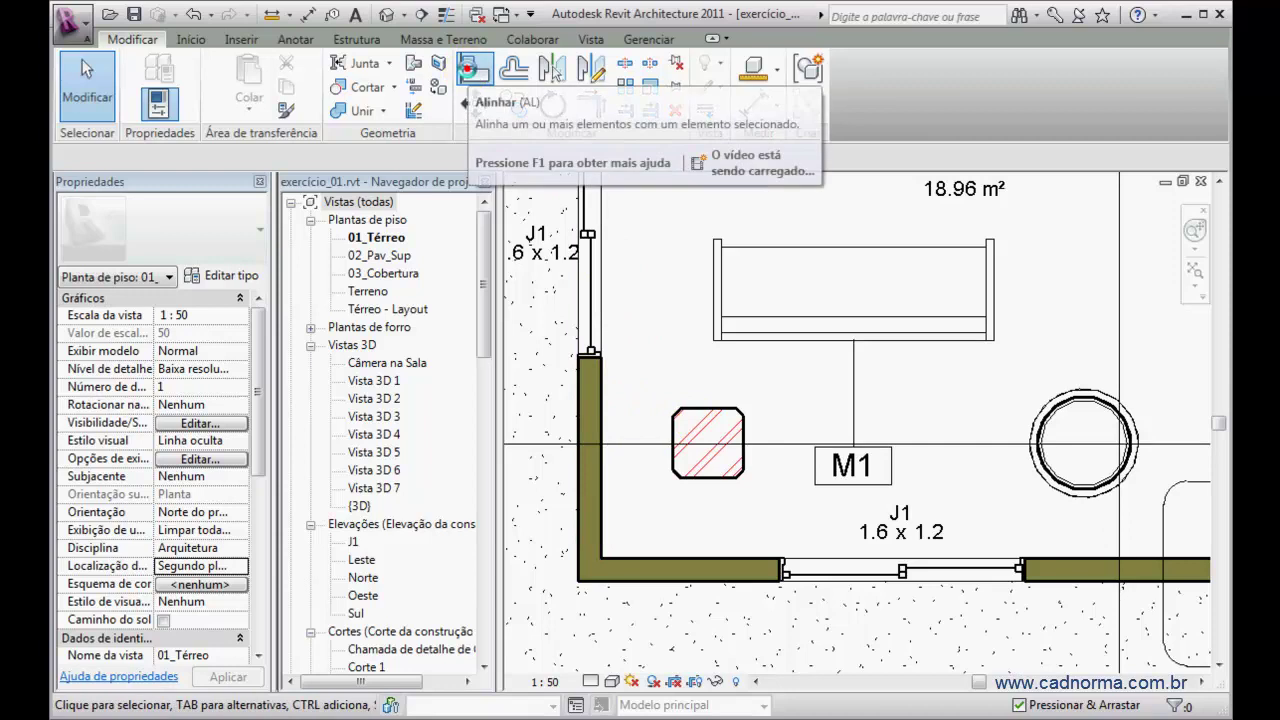
{"action": "left_click", "coordinate": [578, 429]}
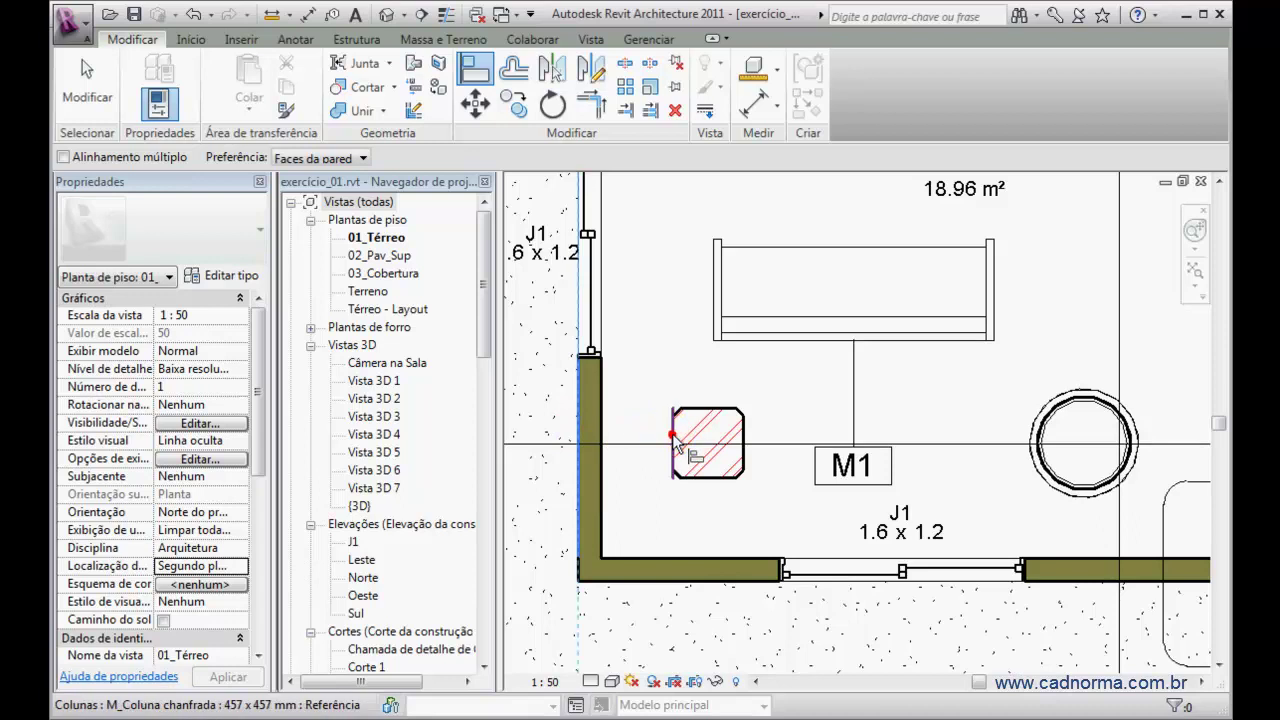
{"action": "left_click", "coordinate": [673, 436]}
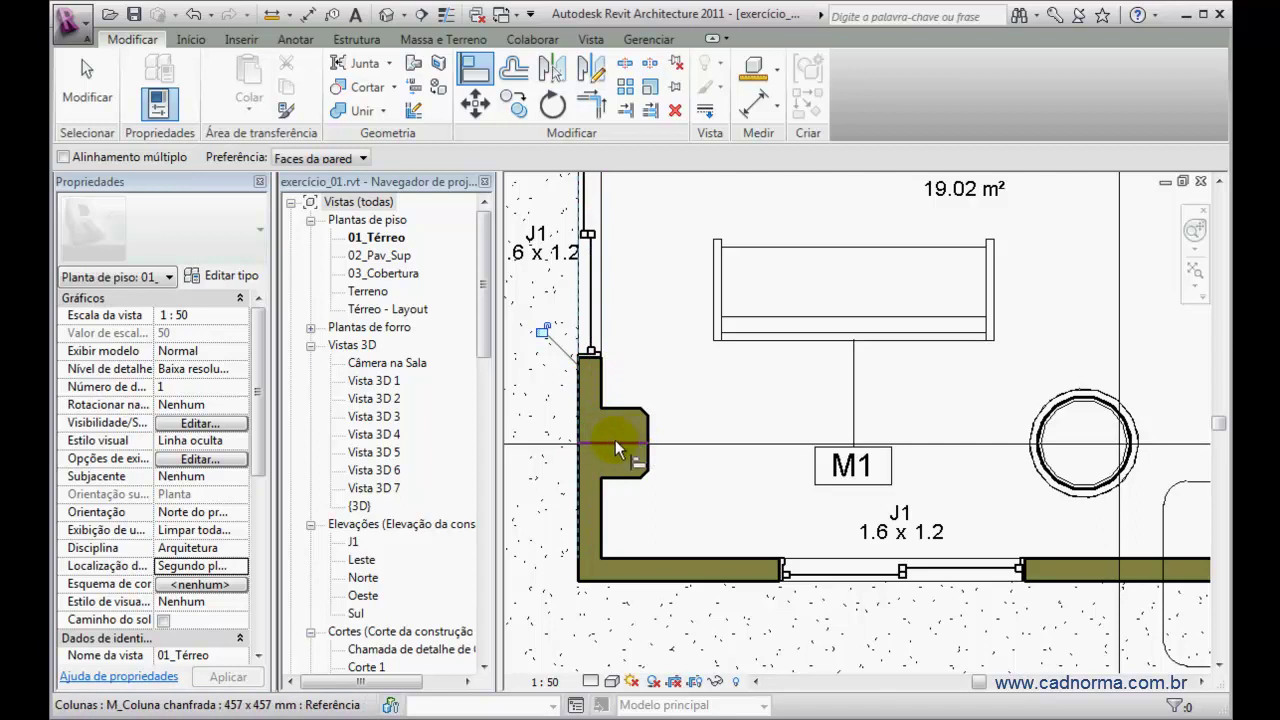
{"action": "left_click", "coordinate": [112, 100]}
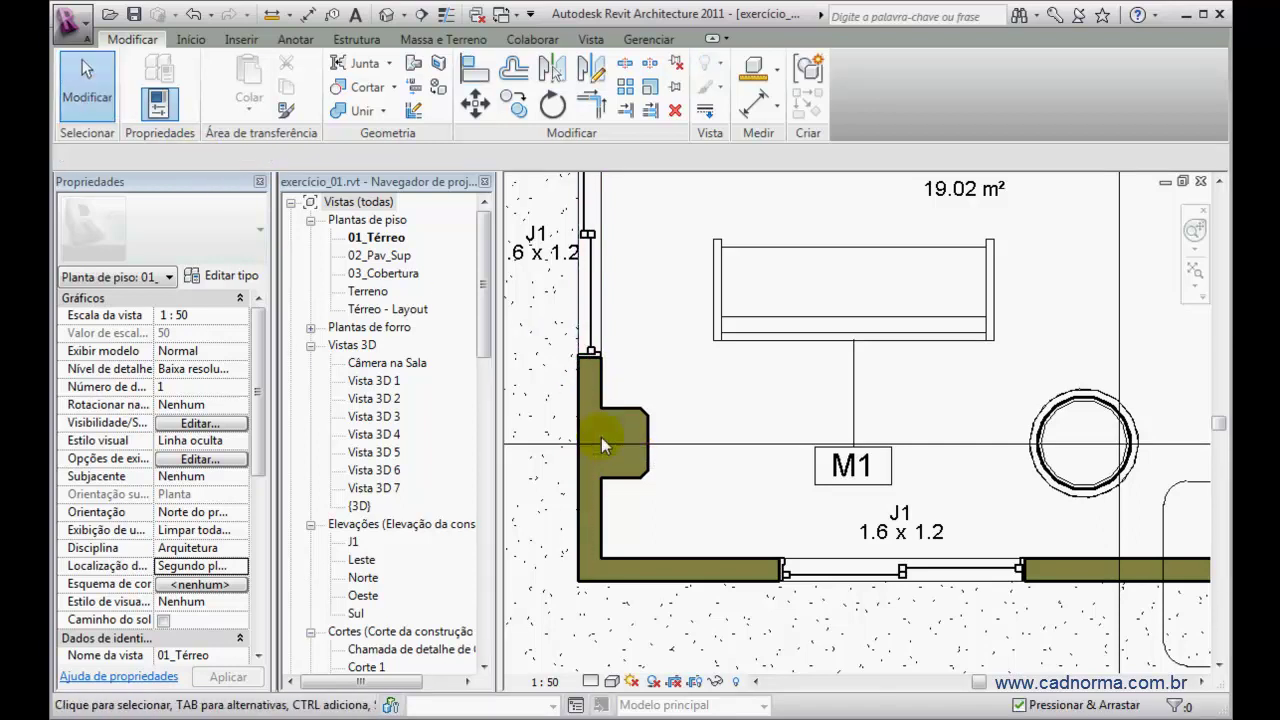
Examine the coarse-scale fill pattern and color in the type properties of the Parede 15cm com duplo reboco wall
{"action": "left_click", "coordinate": [644, 555]}
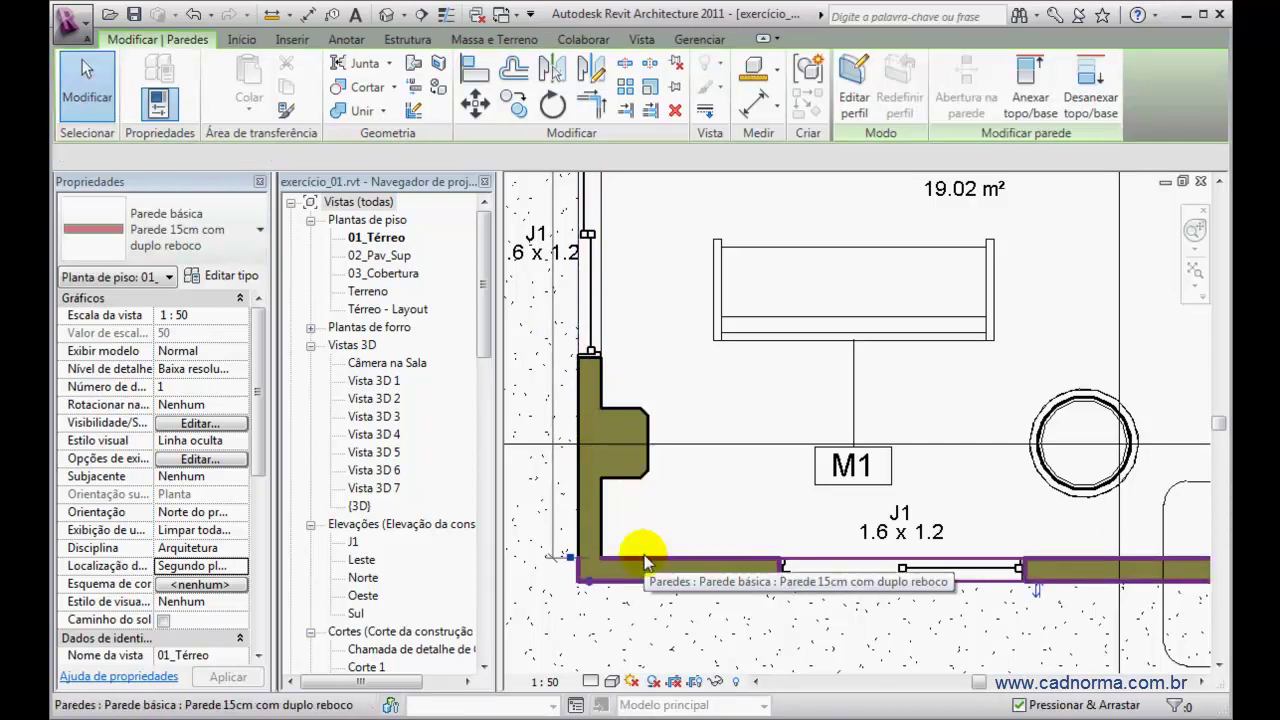
{"action": "left_click", "coordinate": [238, 276]}
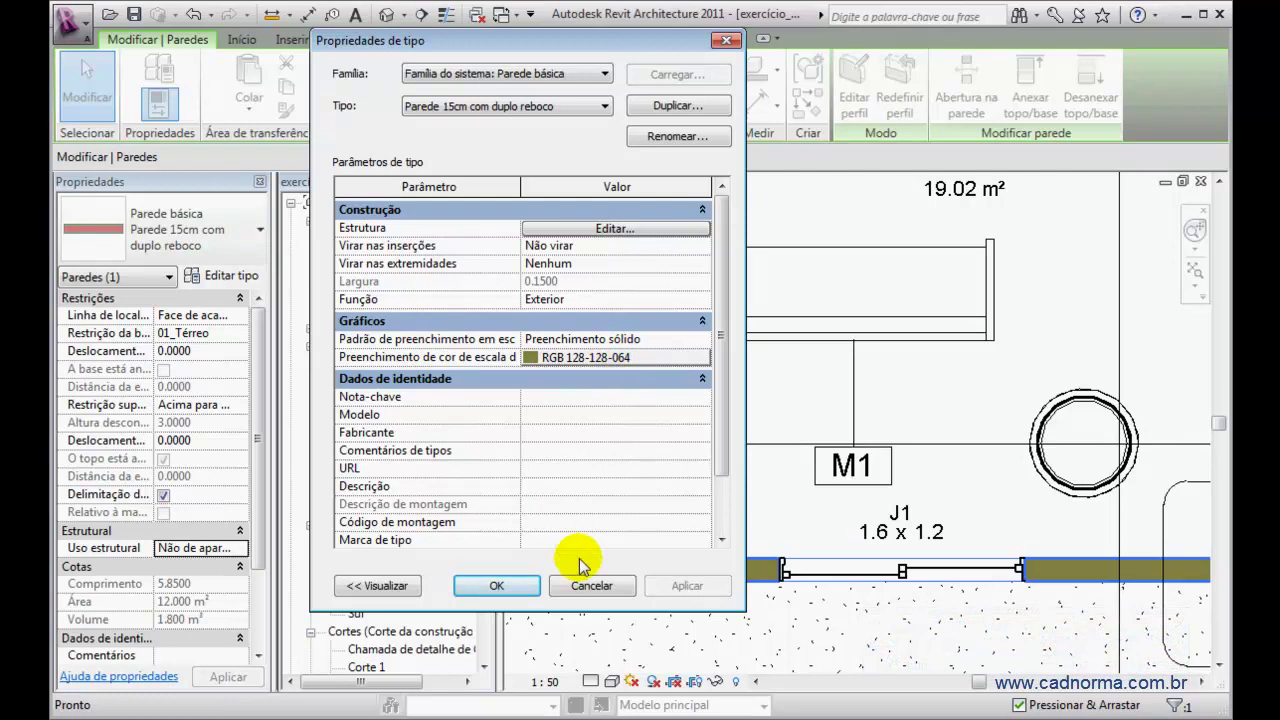
{"action": "left_click", "coordinate": [592, 586]}
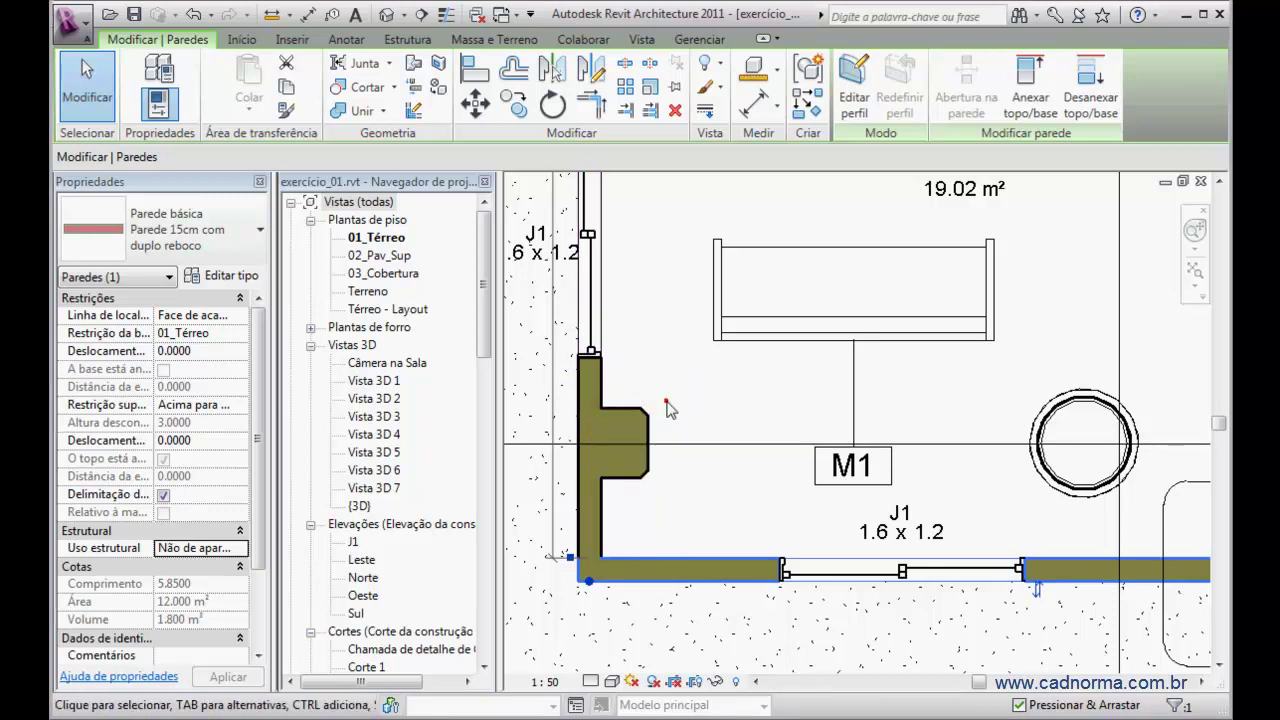
Repeat the alignment of the chamfered column with the outer face of the adjoining exterior wall
{"action": "key", "text": "a"}
{"action": "key", "text": "l"}
{"action": "scroll", "coordinate": [718, 388], "scroll_direction": "down", "scroll_amount": 1}
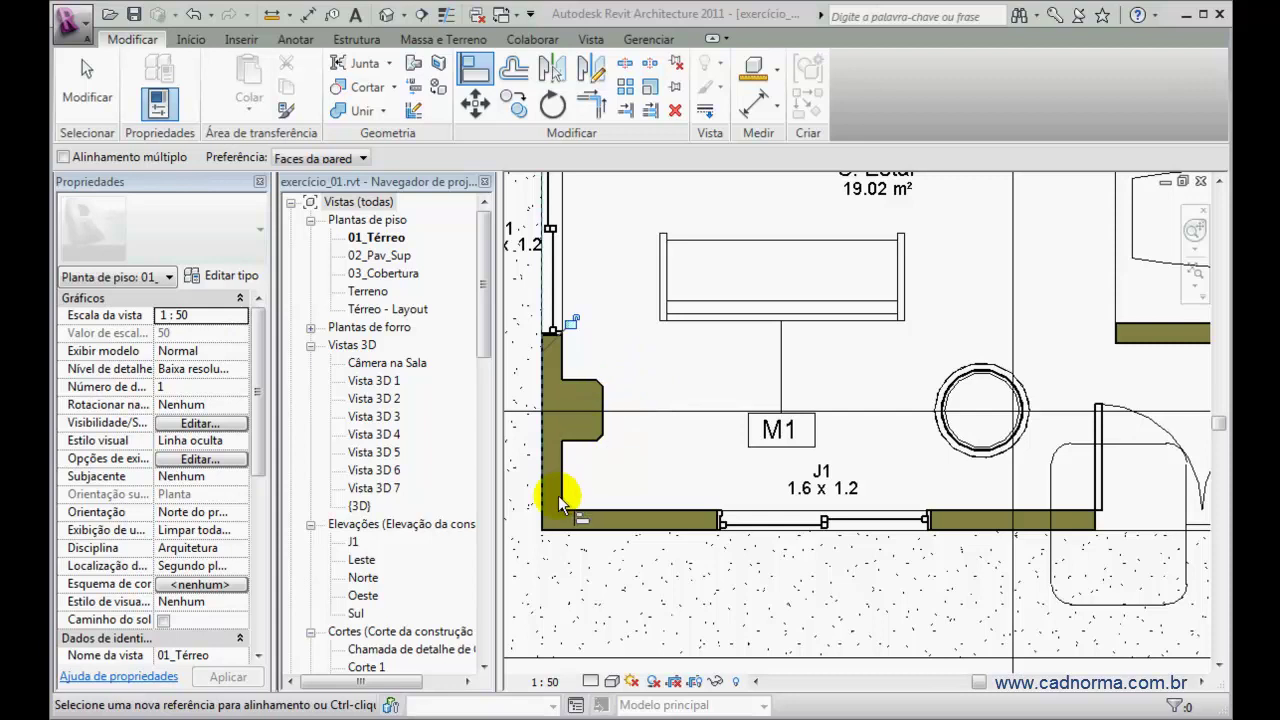
{"action": "key", "text": "Escape"}
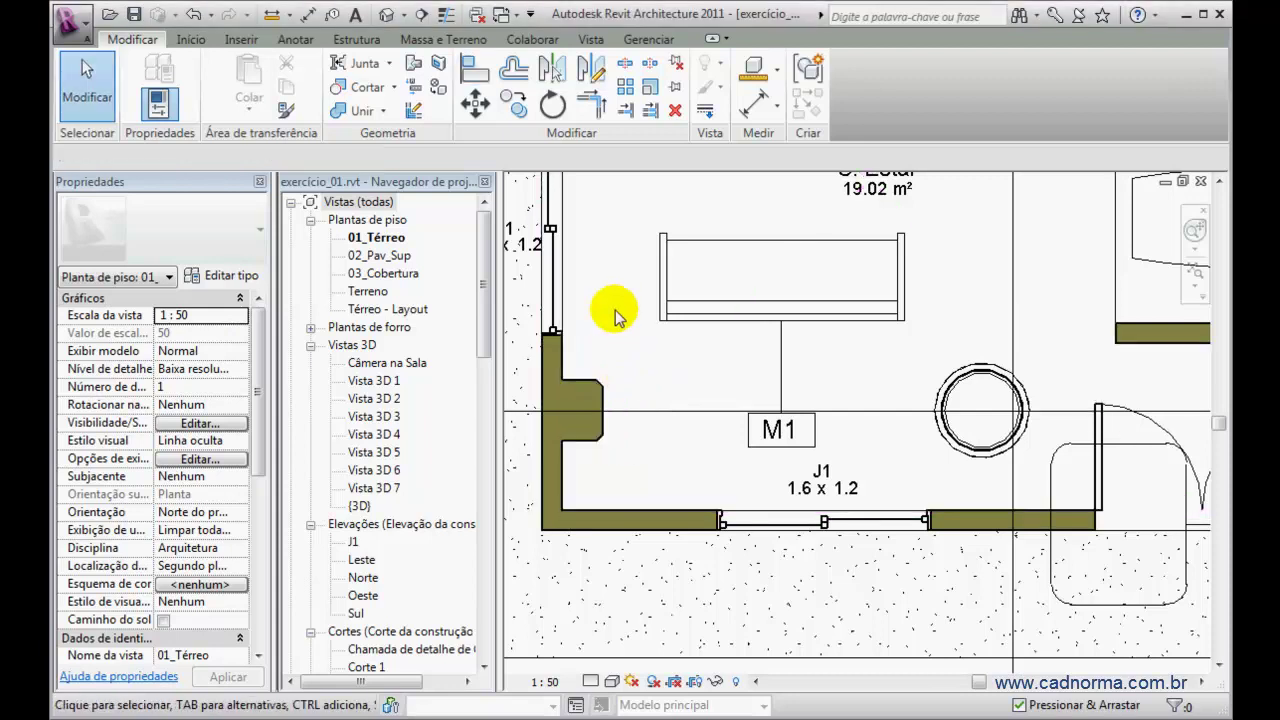
Examine the column types available for the chamfered column embedded in the wall
{"action": "left_click", "coordinate": [603, 398]}
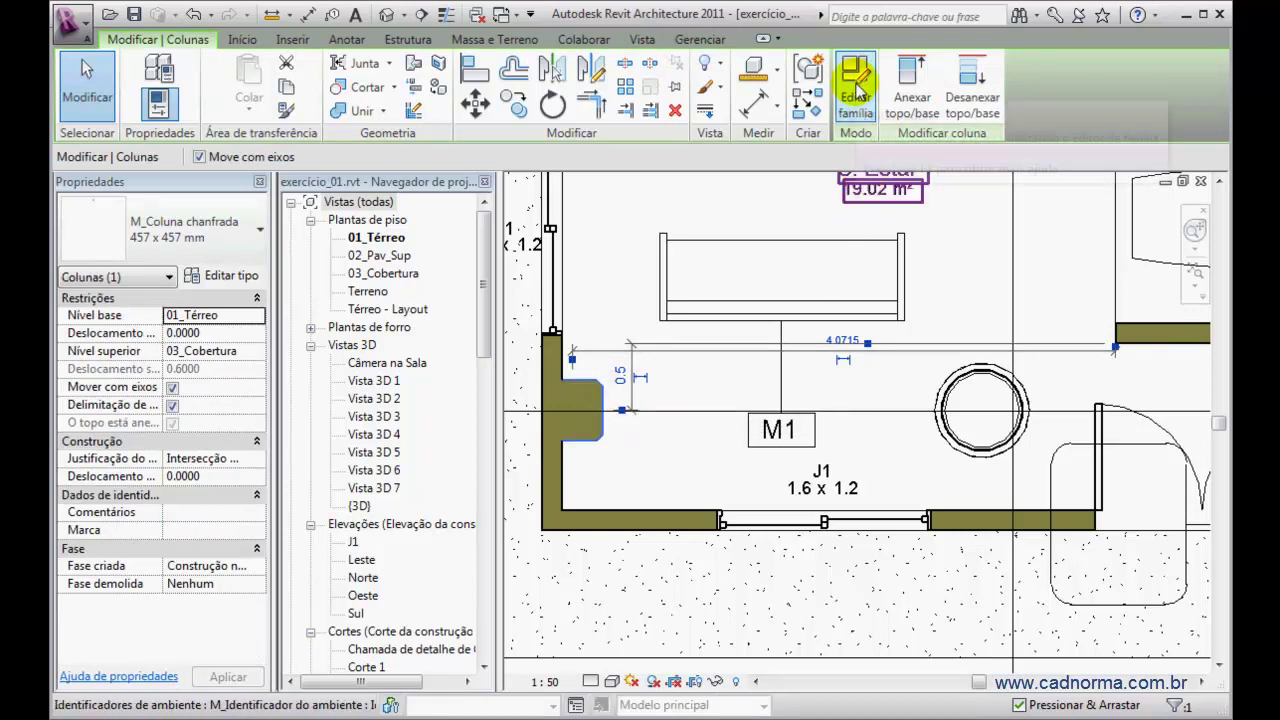
{"action": "left_click", "coordinate": [259, 230]}
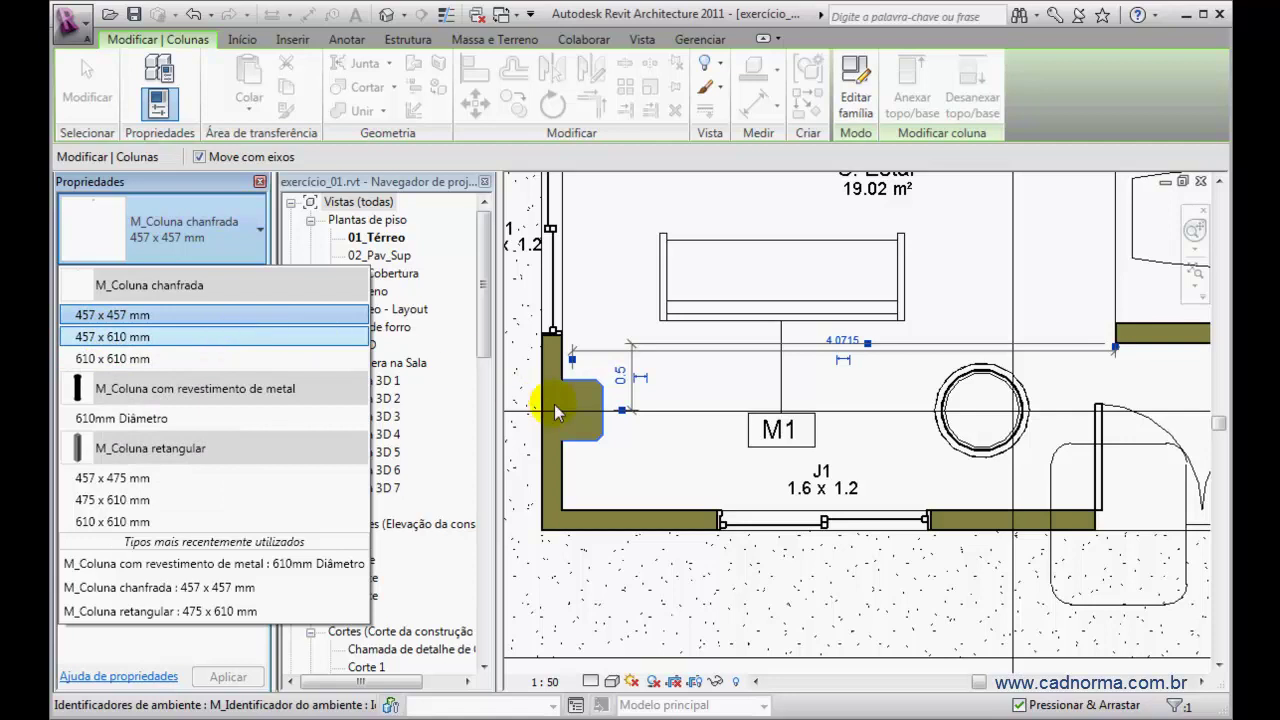
{"action": "left_click", "coordinate": [612, 465]}
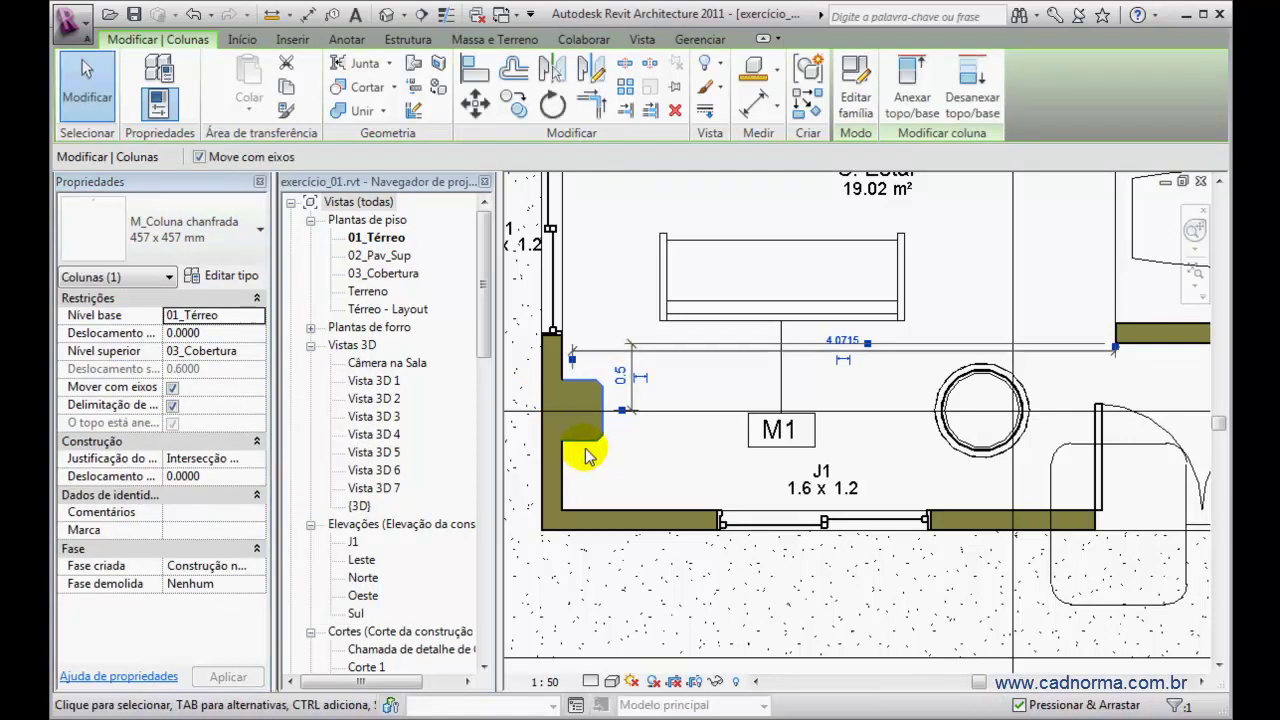
Open the M_Coluna chanfrada family for editing and create a new family type named 120 x 300
{"action": "left_click", "coordinate": [855, 100]}
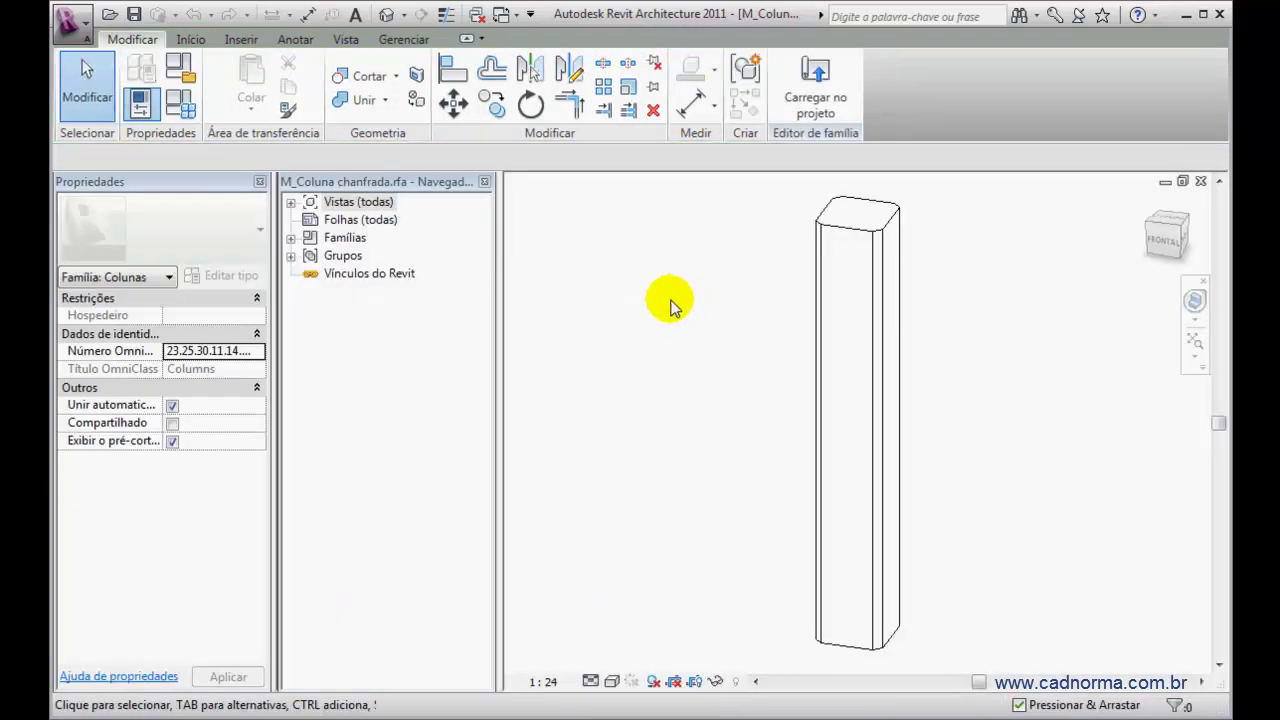
{"action": "left_click", "coordinate": [178, 107]}
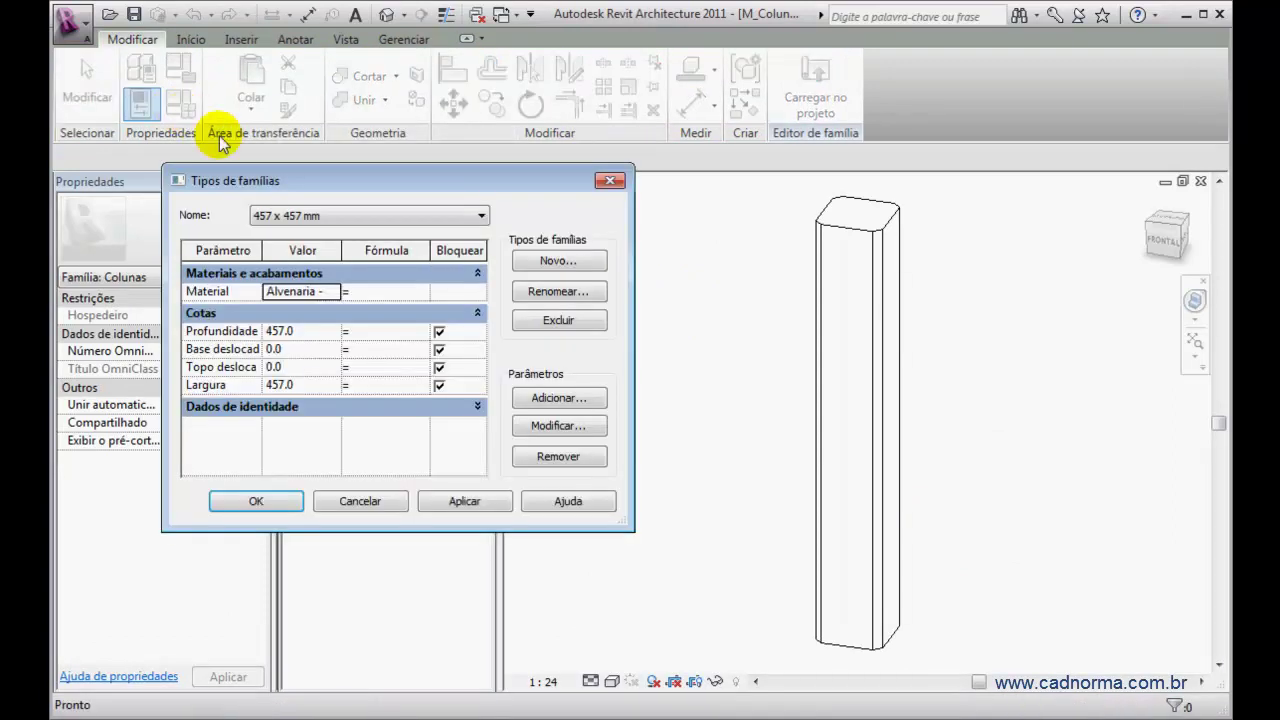
{"action": "left_click", "coordinate": [548, 261]}
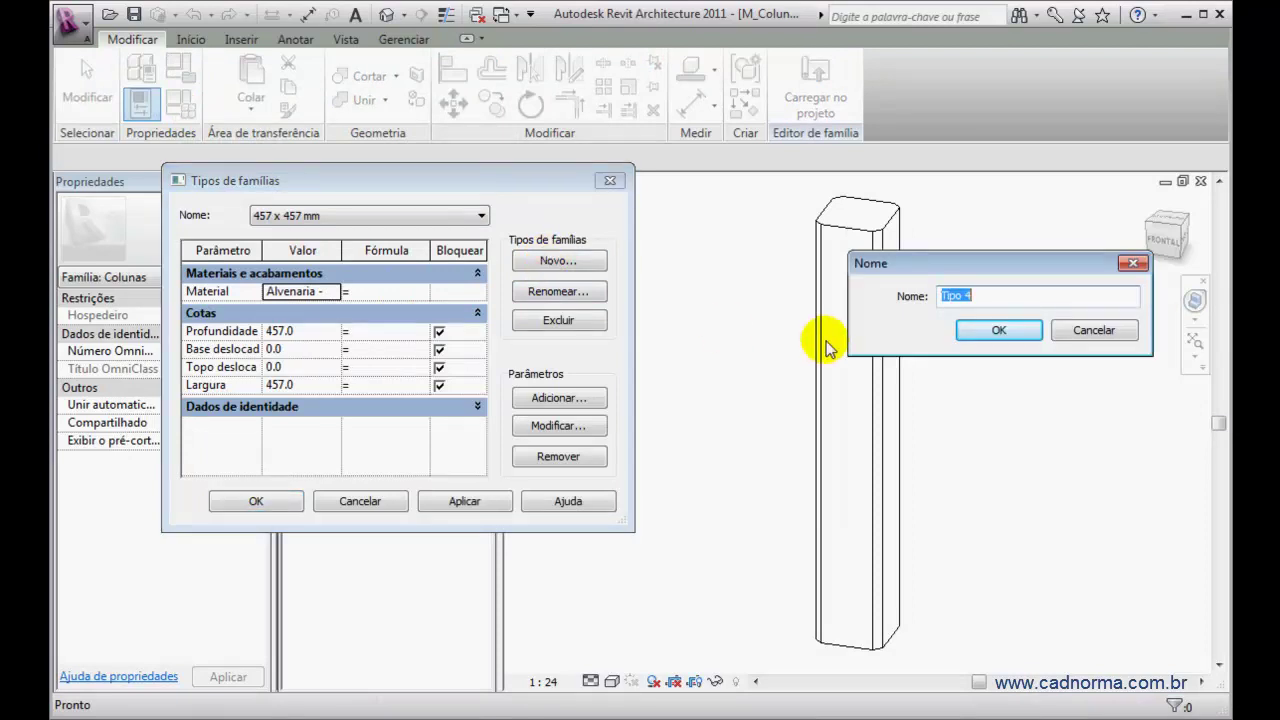
{"action": "type", "text": "120 x 300"}
{"action": "left_click", "coordinate": [992, 330]}
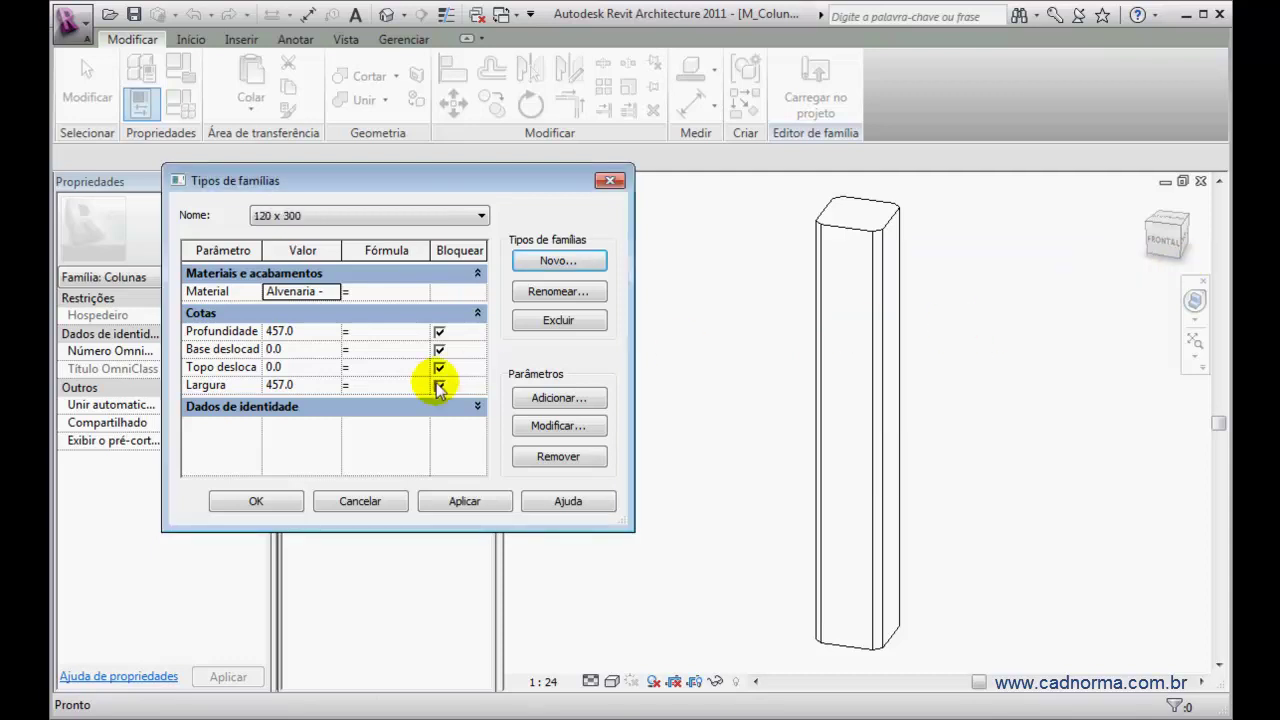
Set the 120 x 300 type's Profundidade to 120 and Largura to 300, and apply the dimensions
{"action": "left_click", "coordinate": [318, 330]}
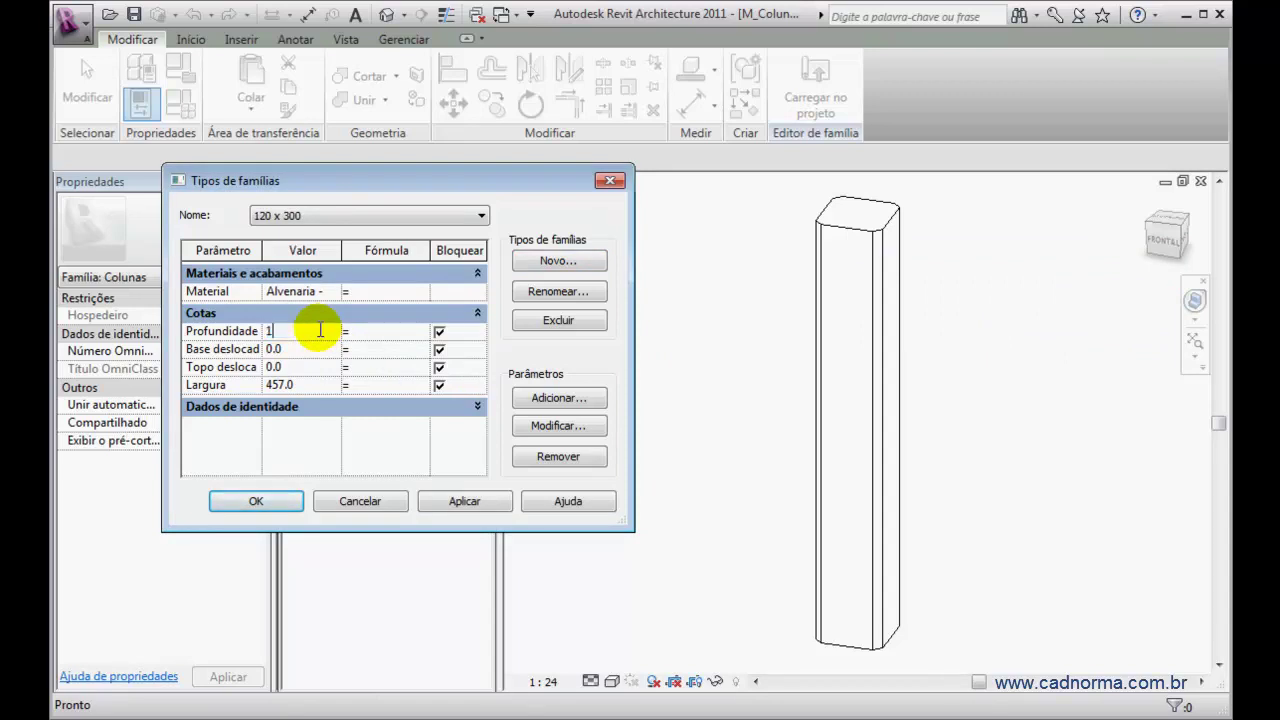
{"action": "type", "text": "120"}
{"action": "left_click", "coordinate": [323, 383]}
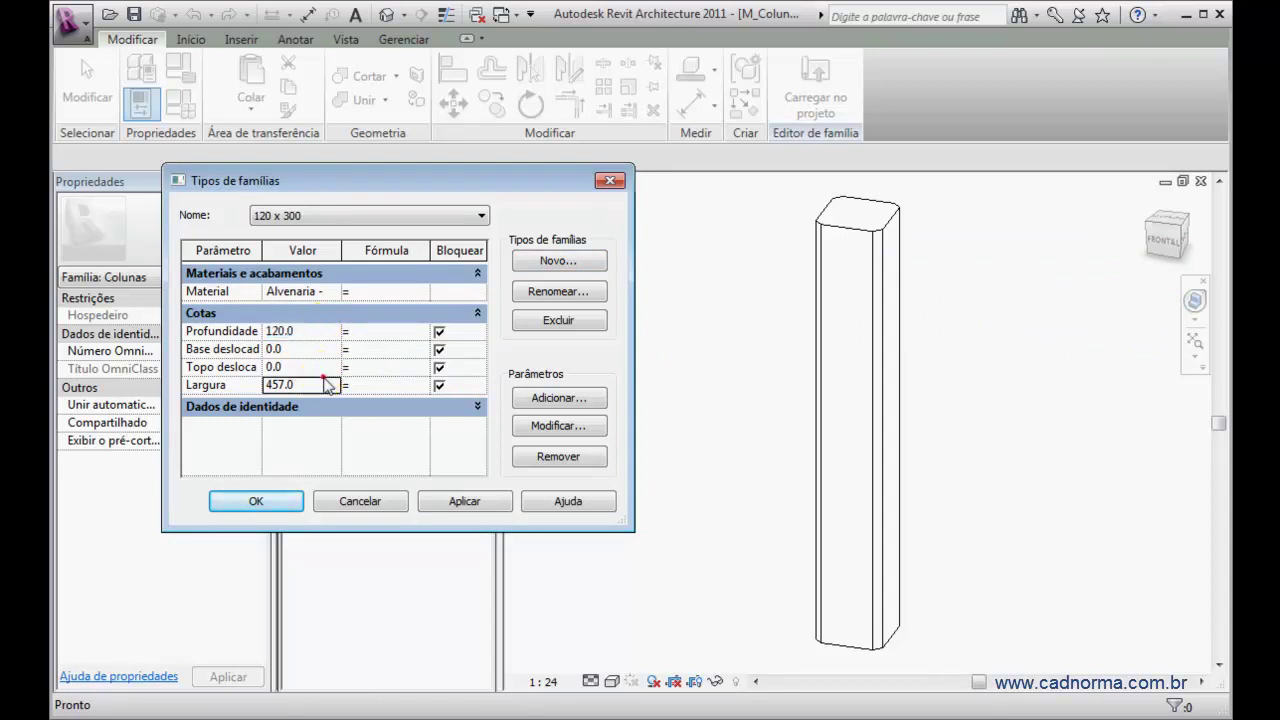
{"action": "type", "text": "300"}
{"action": "left_click", "coordinate": [464, 501]}
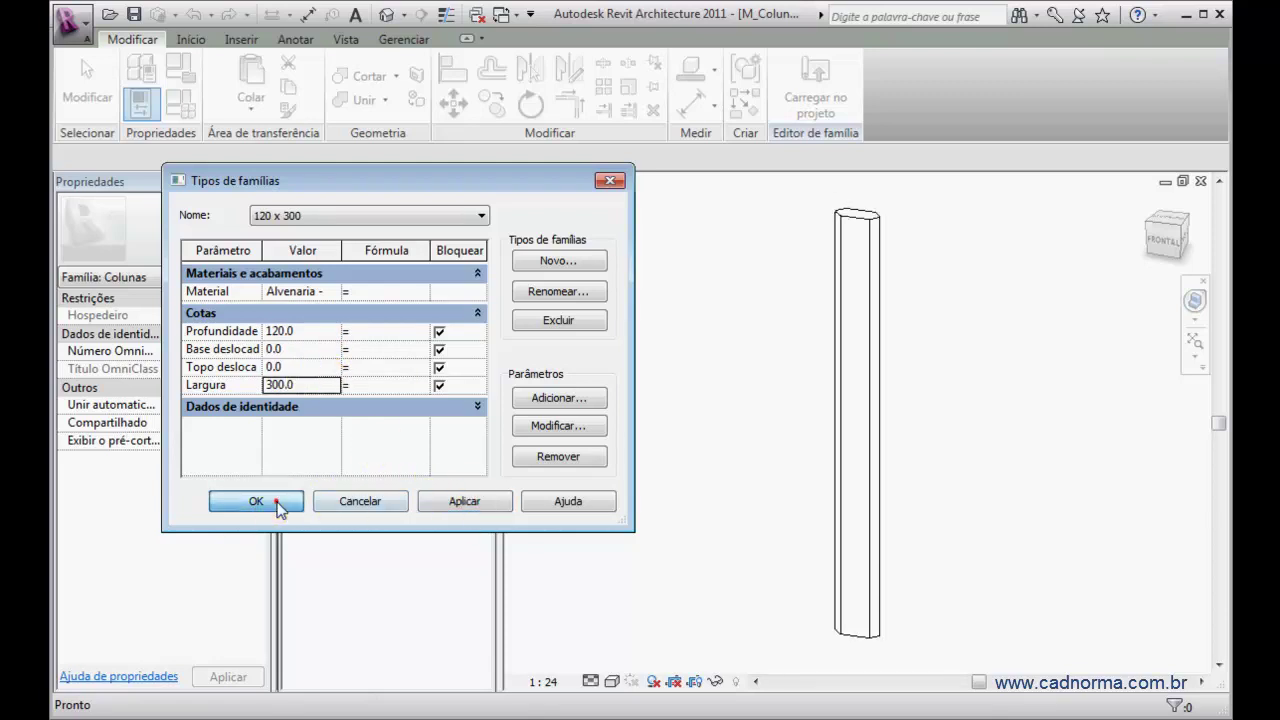
{"action": "left_click", "coordinate": [277, 503]}
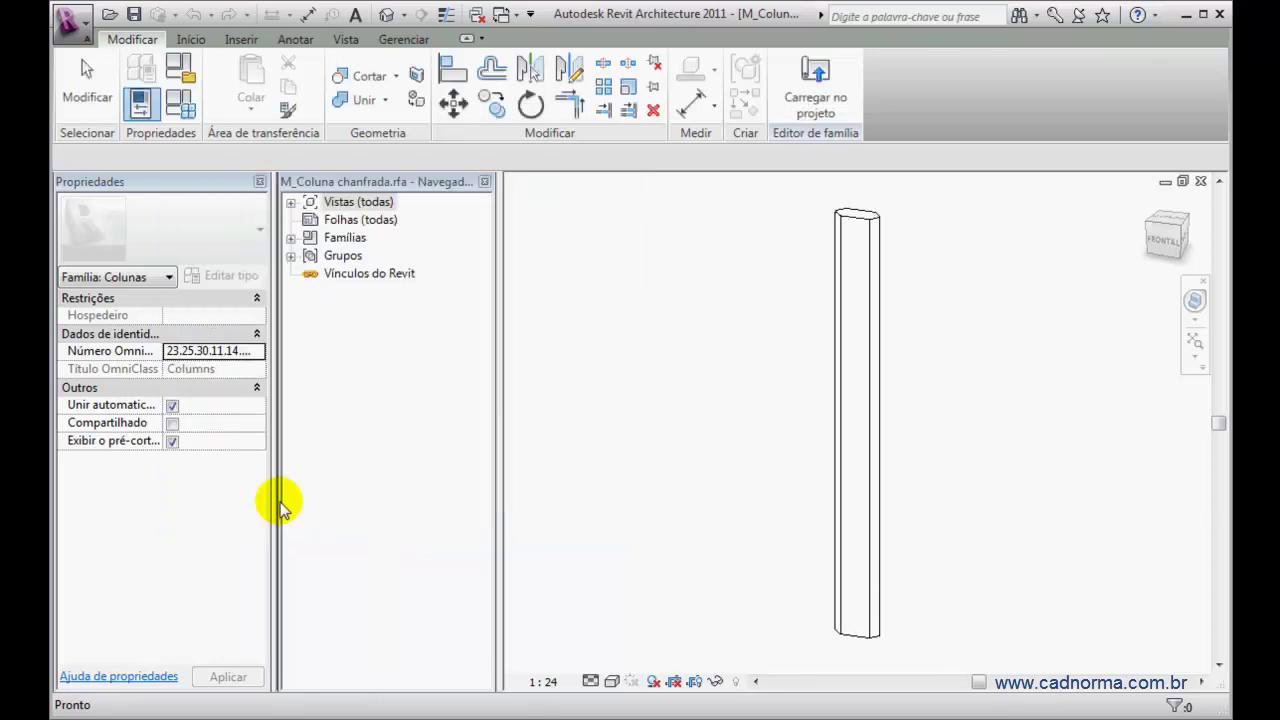
Load the edited chamfered column family into exercício_01.rvt, overwriting the existing version
{"action": "left_click", "coordinate": [820, 99]}
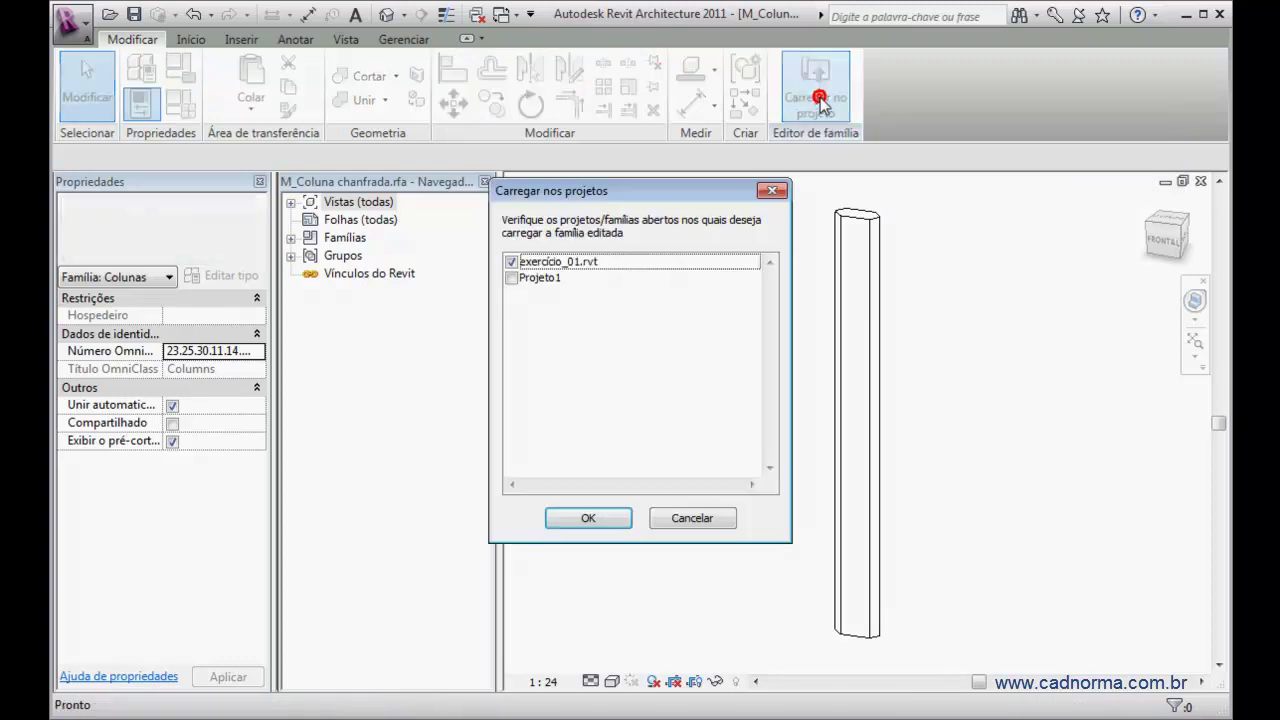
{"action": "left_click", "coordinate": [578, 517]}
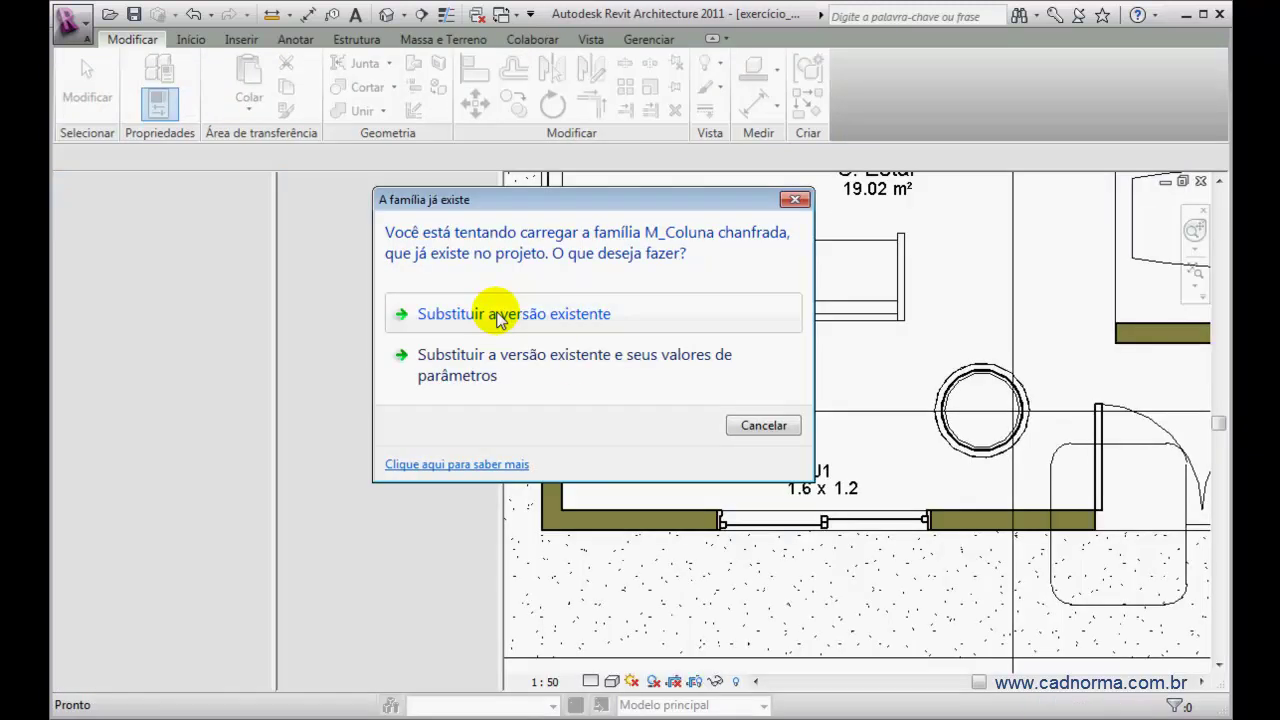
{"action": "left_click", "coordinate": [497, 315]}
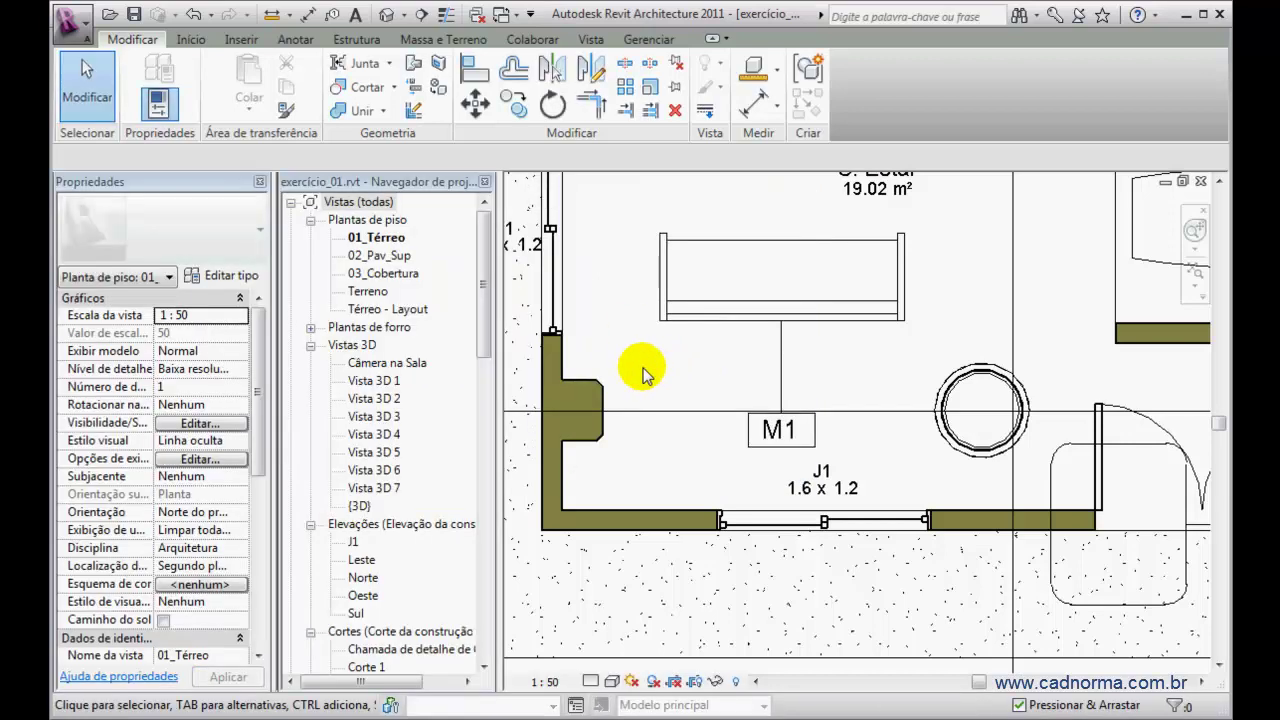
Change the chamfered column embedded in the exterior wall to the 120 x 300 type
{"action": "left_click", "coordinate": [605, 390]}
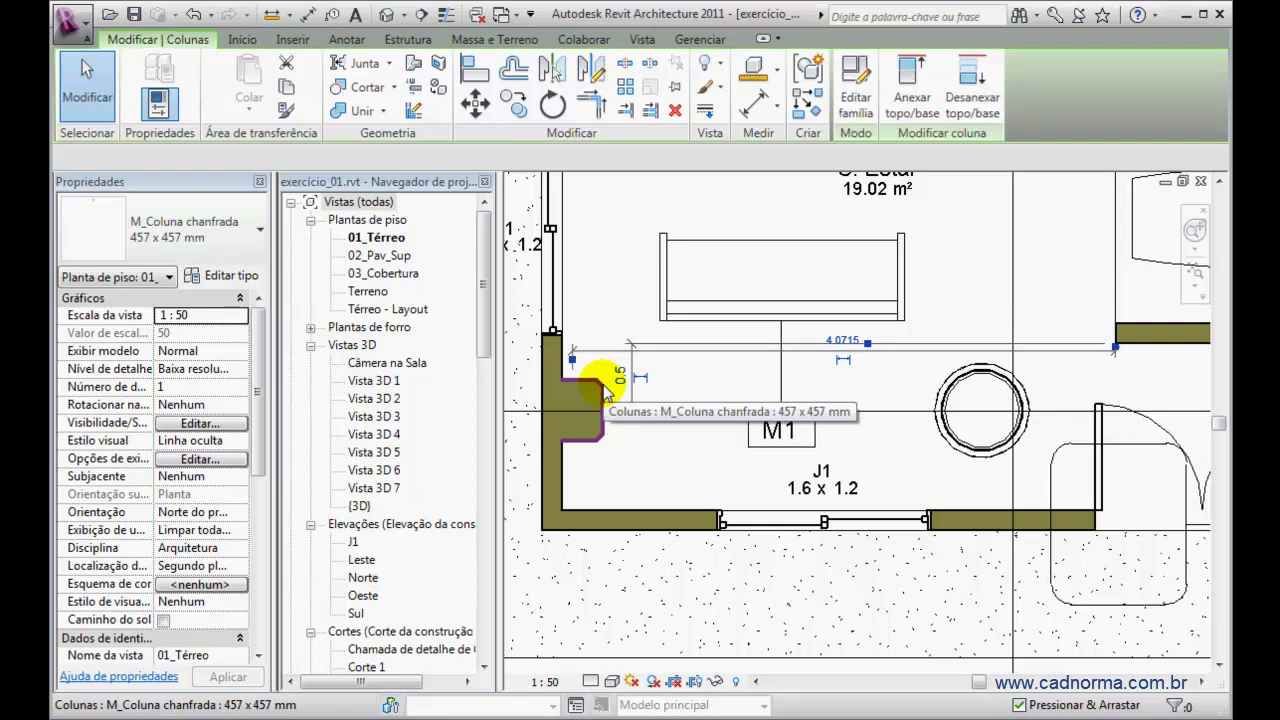
{"action": "left_click", "coordinate": [259, 236]}
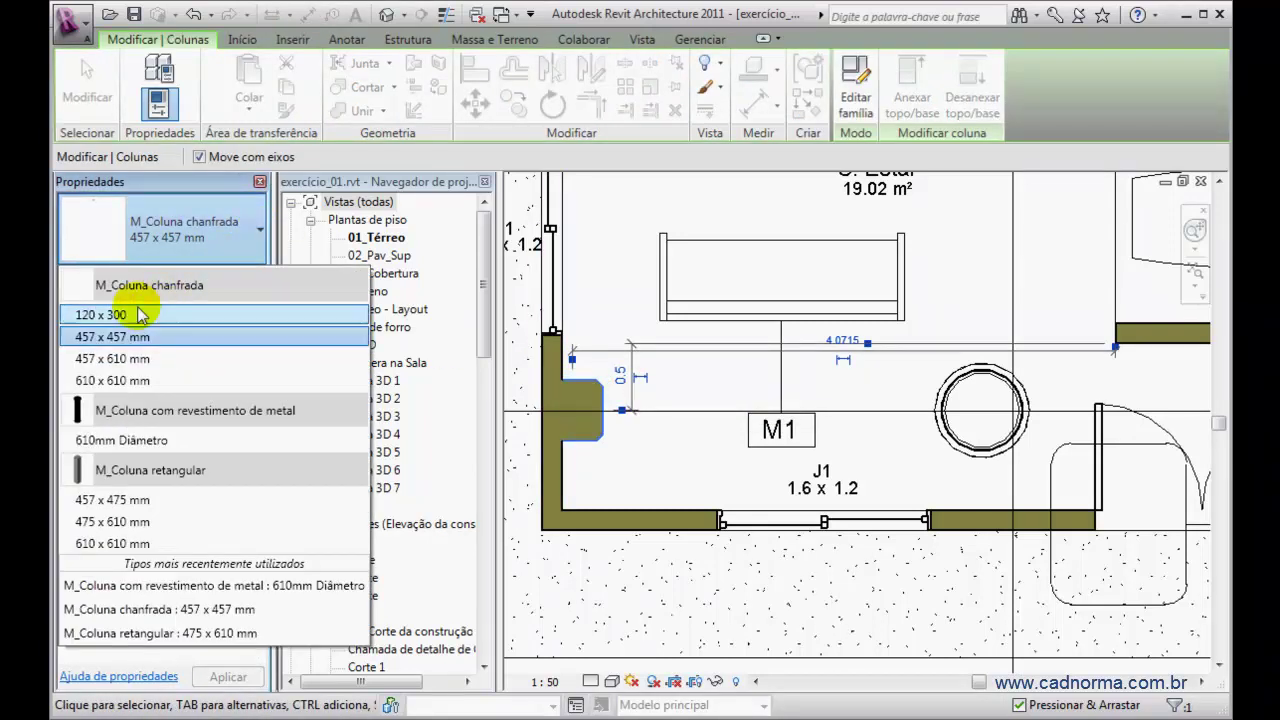
{"action": "left_click", "coordinate": [105, 315]}
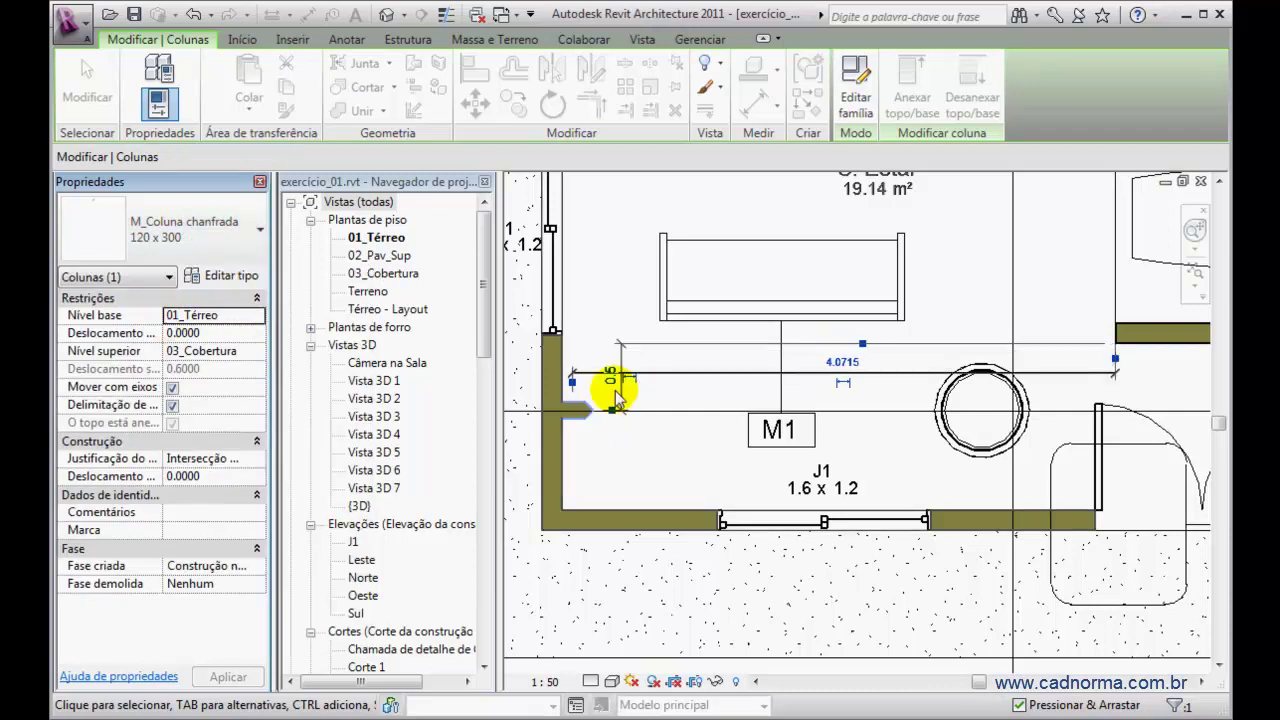
Move the 120 x 300 chamfered column into the corner where the two exterior walls meet
{"action": "left_click", "coordinate": [608, 424]}
{"action": "scroll", "coordinate": [600, 422], "scroll_direction": "up", "scroll_amount": 2}
{"action": "left_click_drag", "start_coordinate": [590, 418], "coordinate": [737, 549]}
{"action": "scroll", "coordinate": [580, 571], "scroll_direction": "up", "scroll_amount": 2}
{"action": "scroll", "coordinate": [850, 465], "scroll_direction": "up", "scroll_amount": 1}
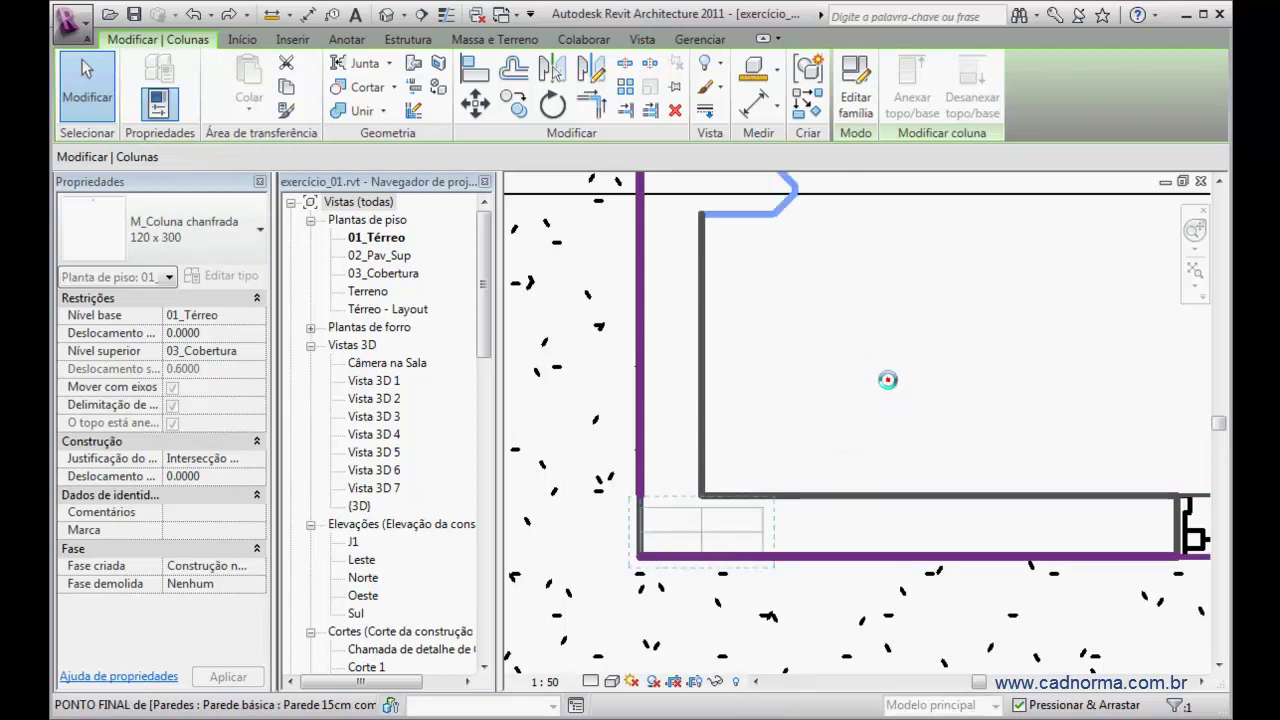
{"action": "left_click", "coordinate": [888, 375]}
{"action": "scroll", "coordinate": [889, 388], "scroll_direction": "down", "scroll_amount": 3}
{"action": "scroll", "coordinate": [888, 392], "scroll_direction": "down", "scroll_amount": 2}
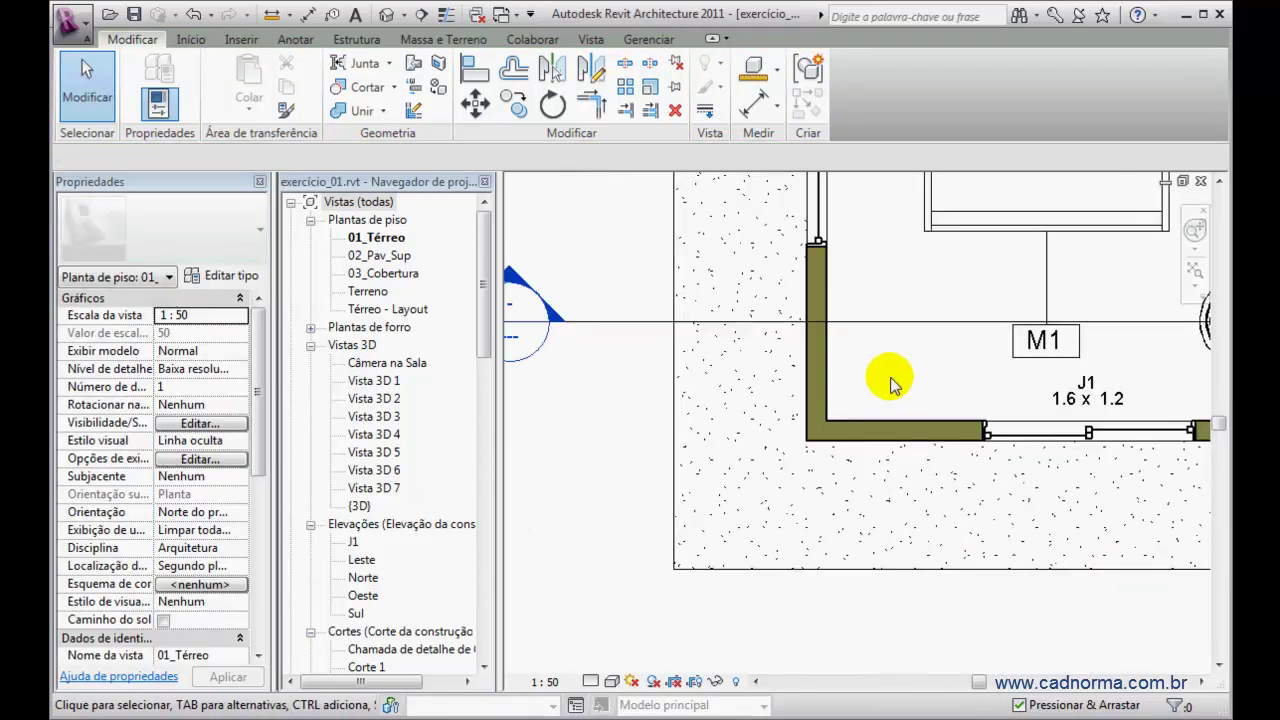
Inspect the wall corner containing the column and try the Fina detail level on the floor plan
{"action": "left_click_drag", "start_coordinate": [608, 610], "coordinate": [886, 363]}
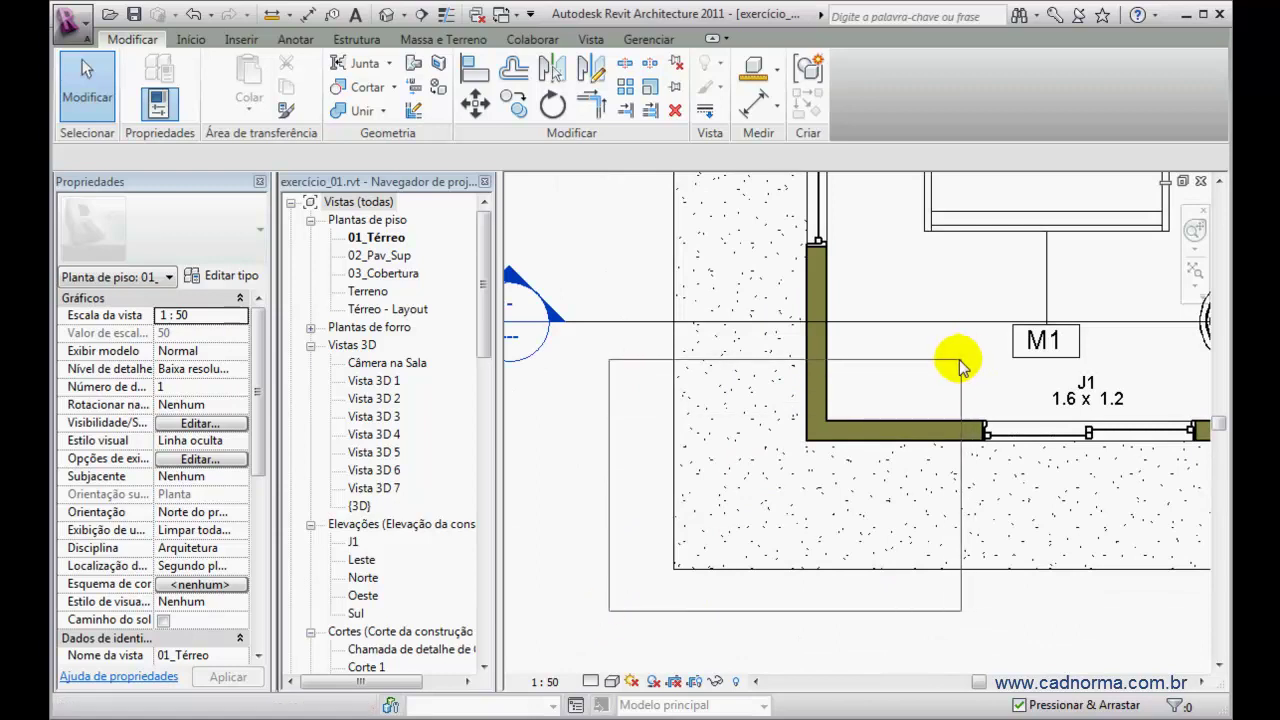
{"action": "left_click_drag", "start_coordinate": [622, 582], "coordinate": [931, 356]}
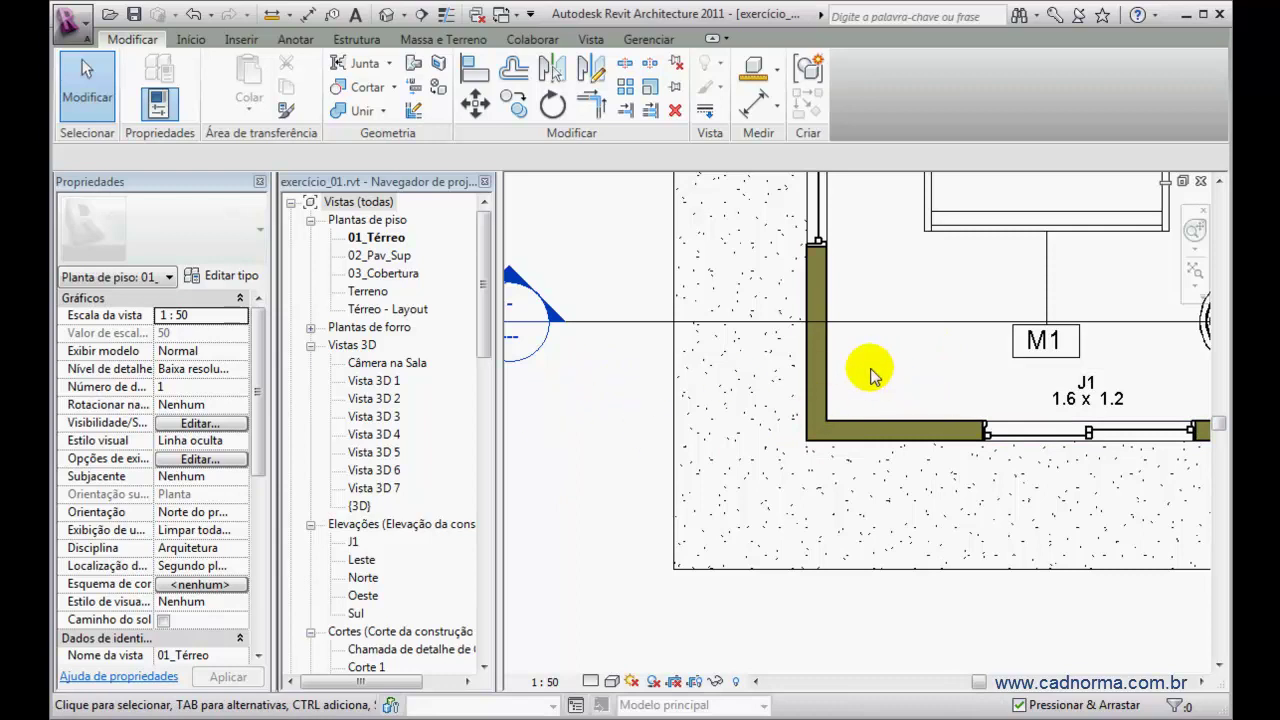
{"action": "scroll", "coordinate": [871, 371], "scroll_direction": "up", "scroll_amount": 3}
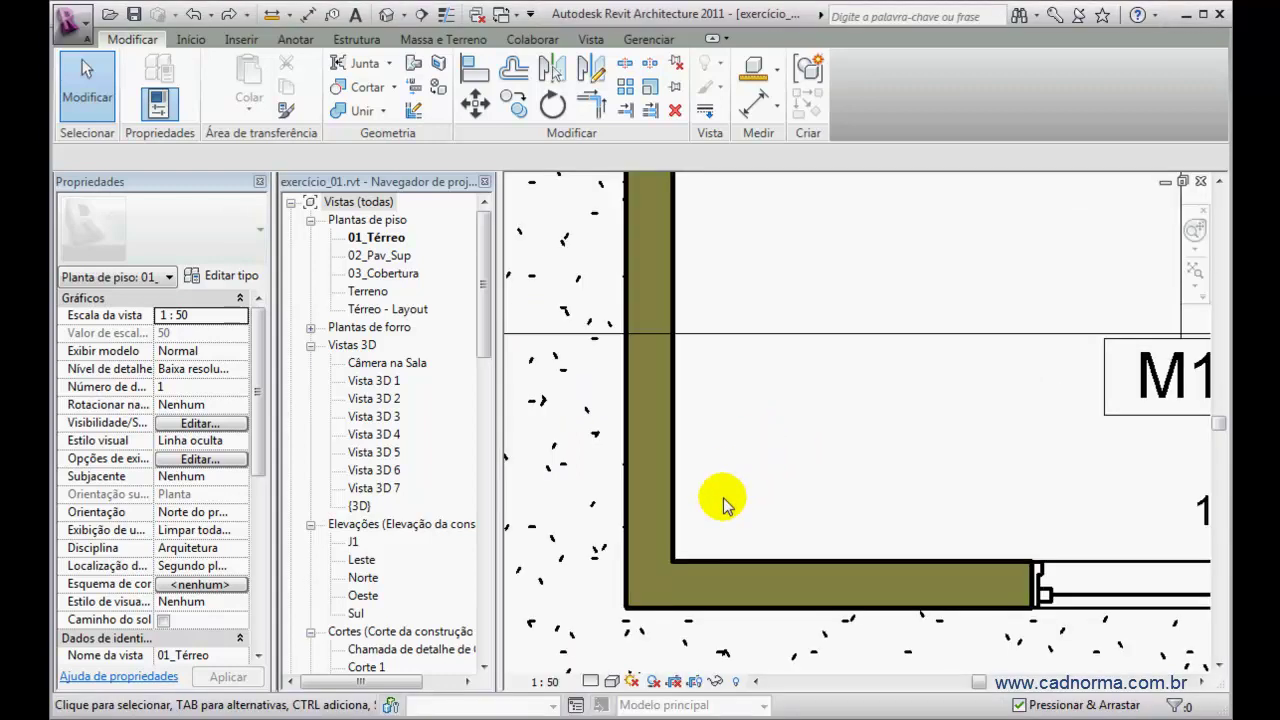
{"action": "left_click", "coordinate": [610, 682]}
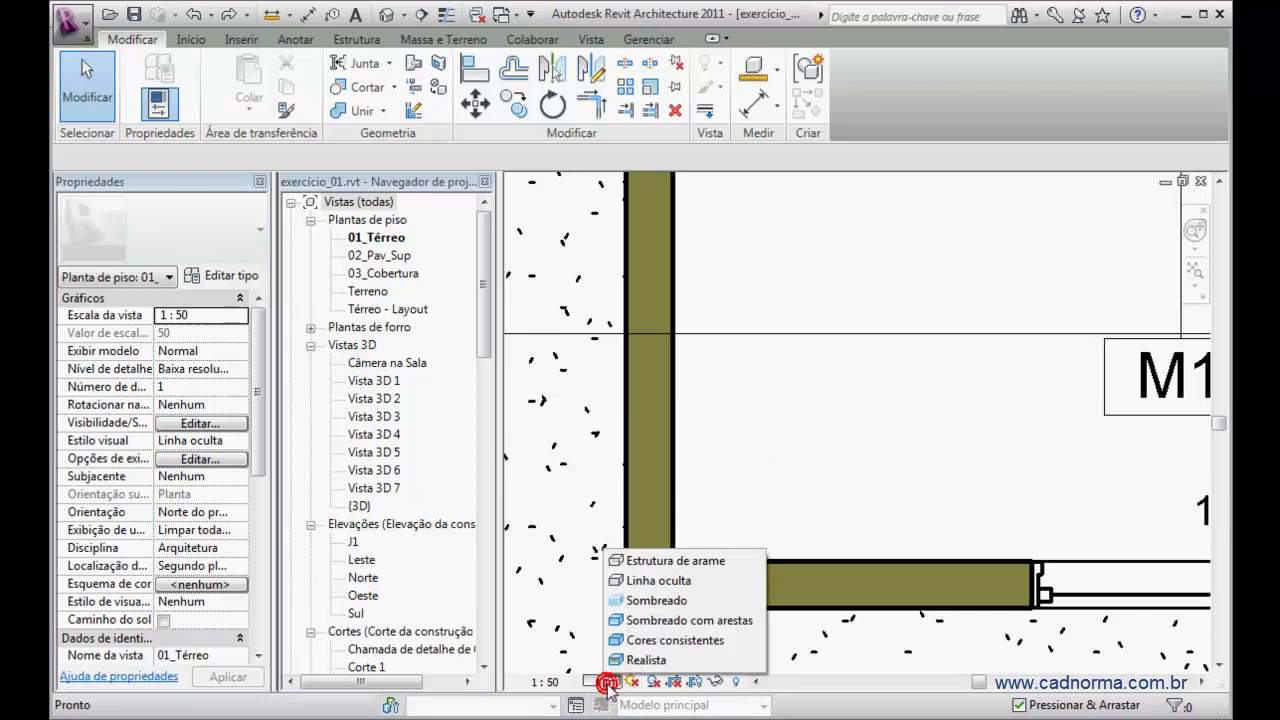
{"action": "left_click", "coordinate": [590, 682]}
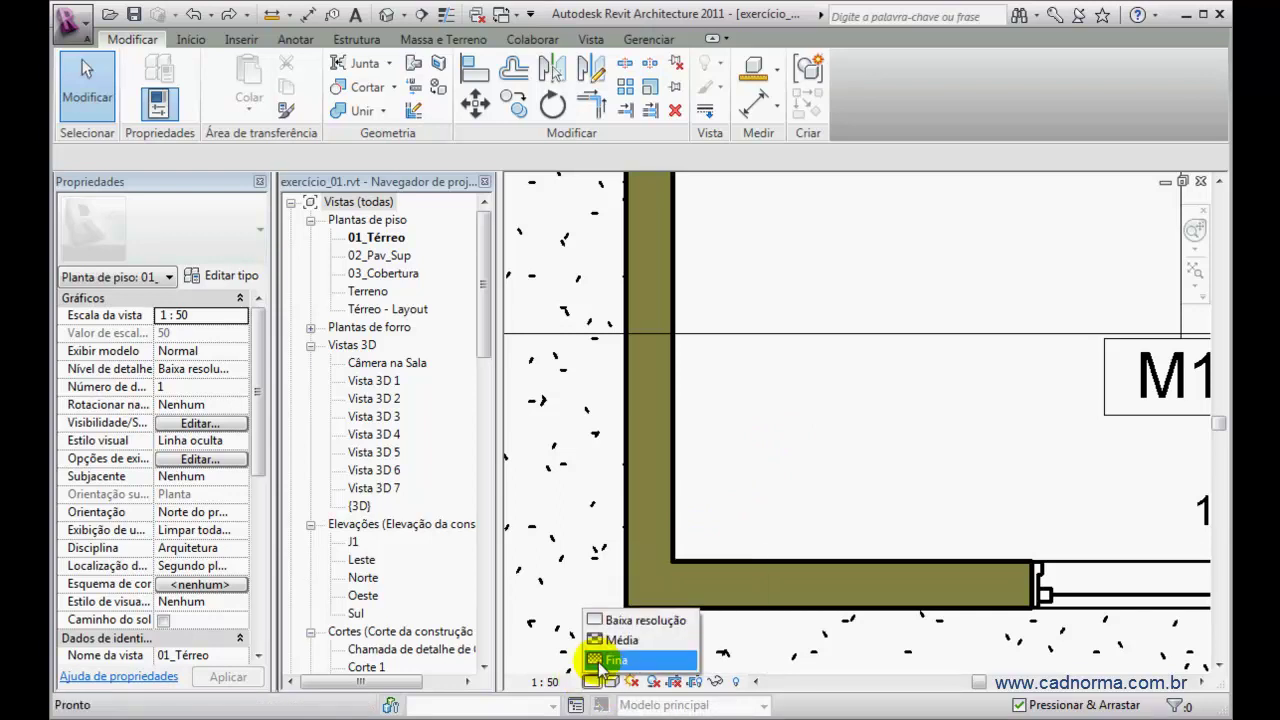
{"action": "left_click", "coordinate": [597, 662]}
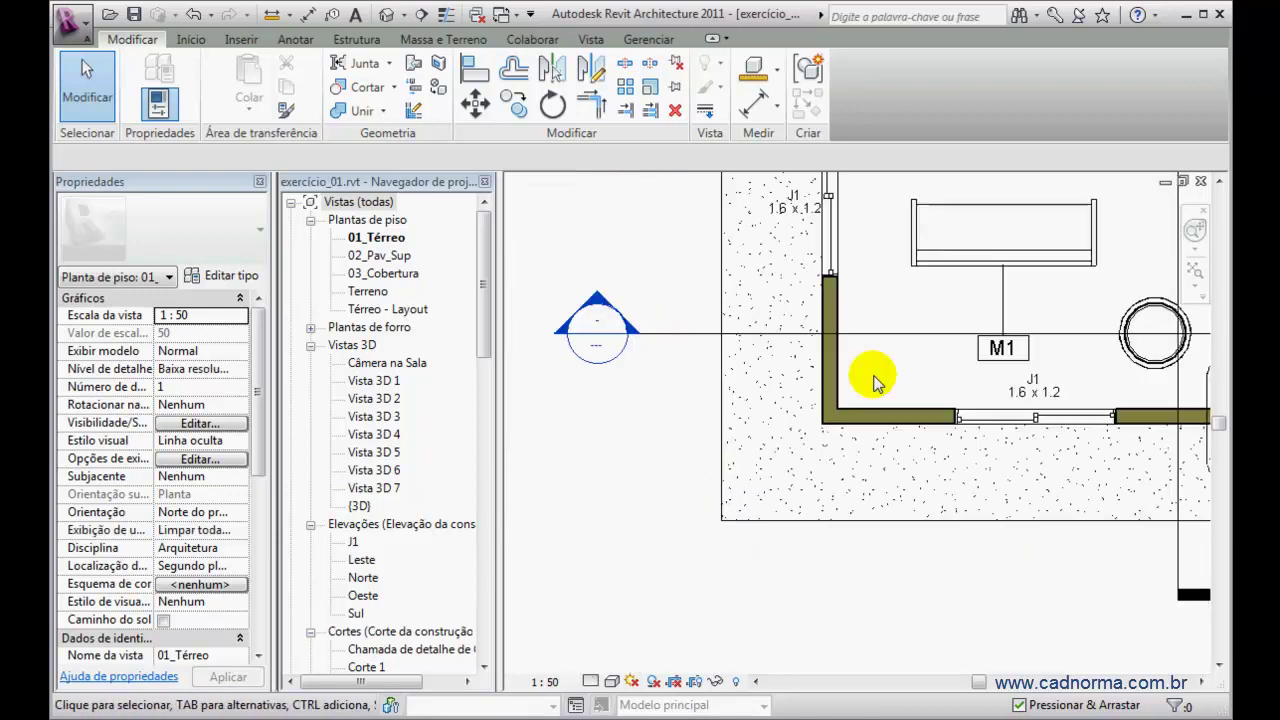
Undo the chamfered column's move into the wall corner and its change to the 120 x 300 type
{"action": "middle_click_drag", "start_coordinate": [862, 378], "coordinate": [770, 428]}
{"action": "scroll", "coordinate": [770, 428], "scroll_direction": "up", "scroll_amount": 2}
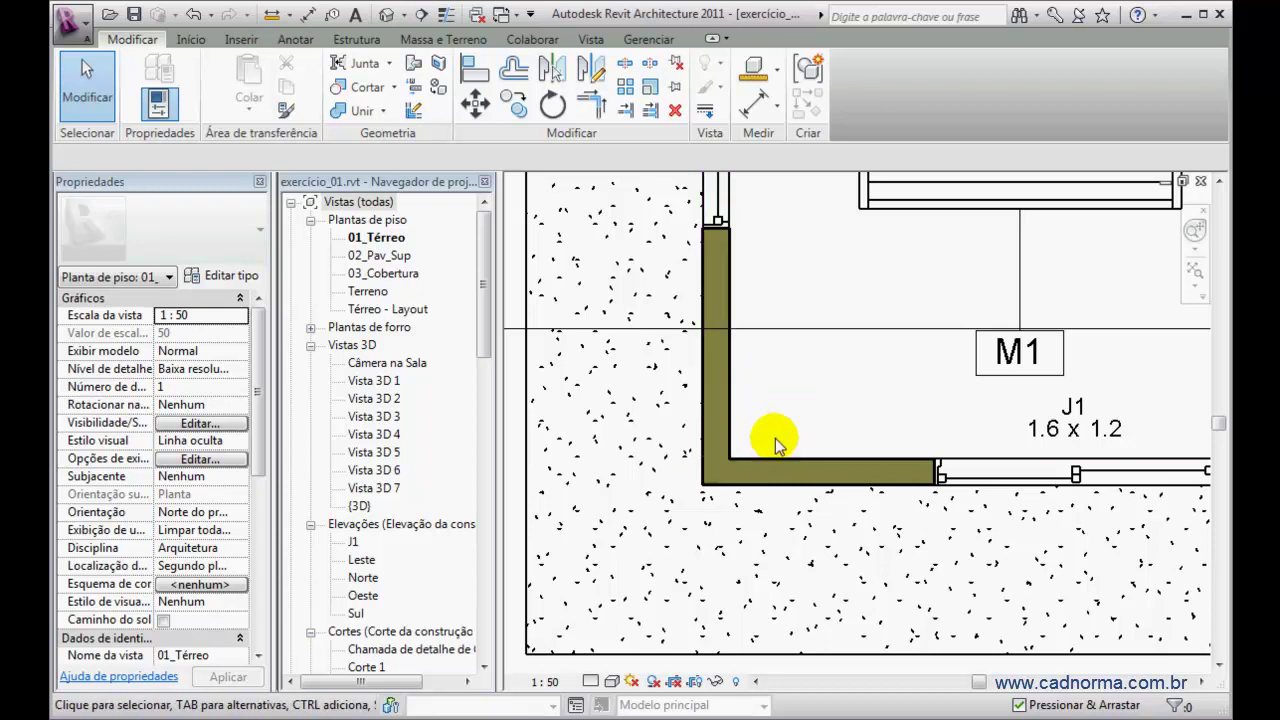
{"action": "scroll", "coordinate": [838, 422], "scroll_direction": "up", "scroll_amount": 2}
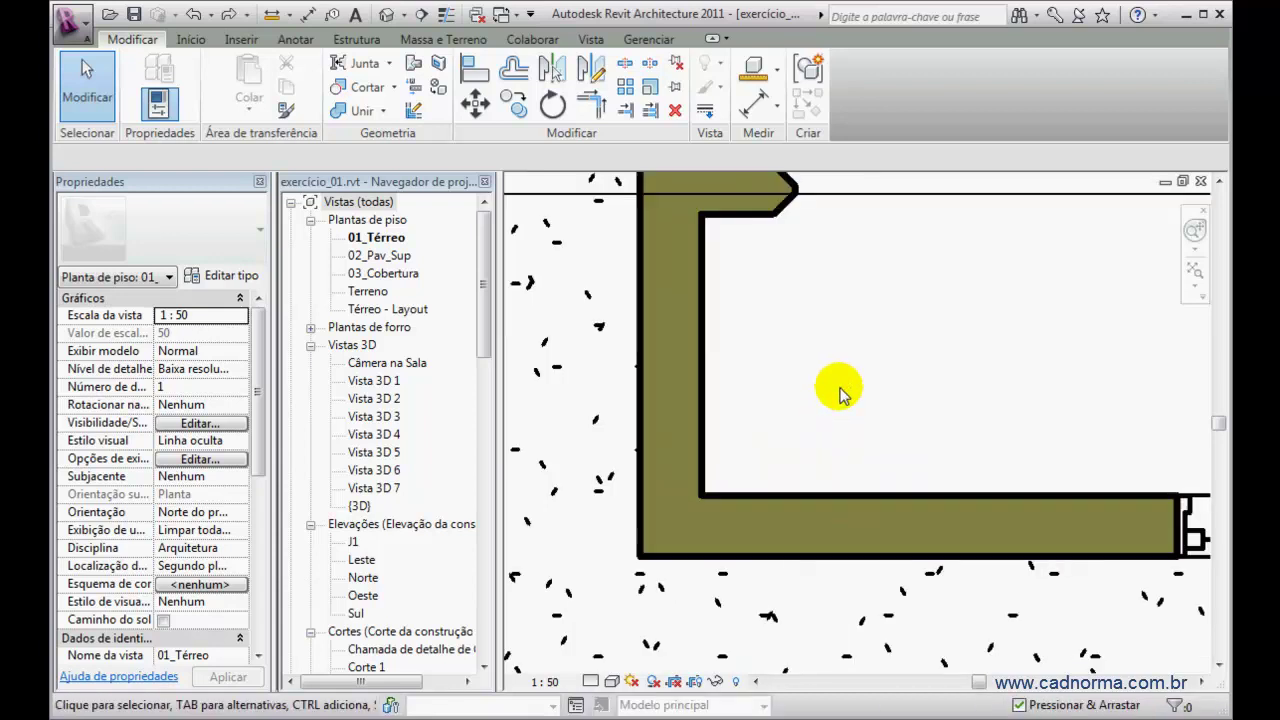
{"action": "scroll", "coordinate": [831, 391], "scroll_direction": "down", "scroll_amount": 3}
{"action": "middle_click_drag", "start_coordinate": [848, 400], "coordinate": [826, 436]}
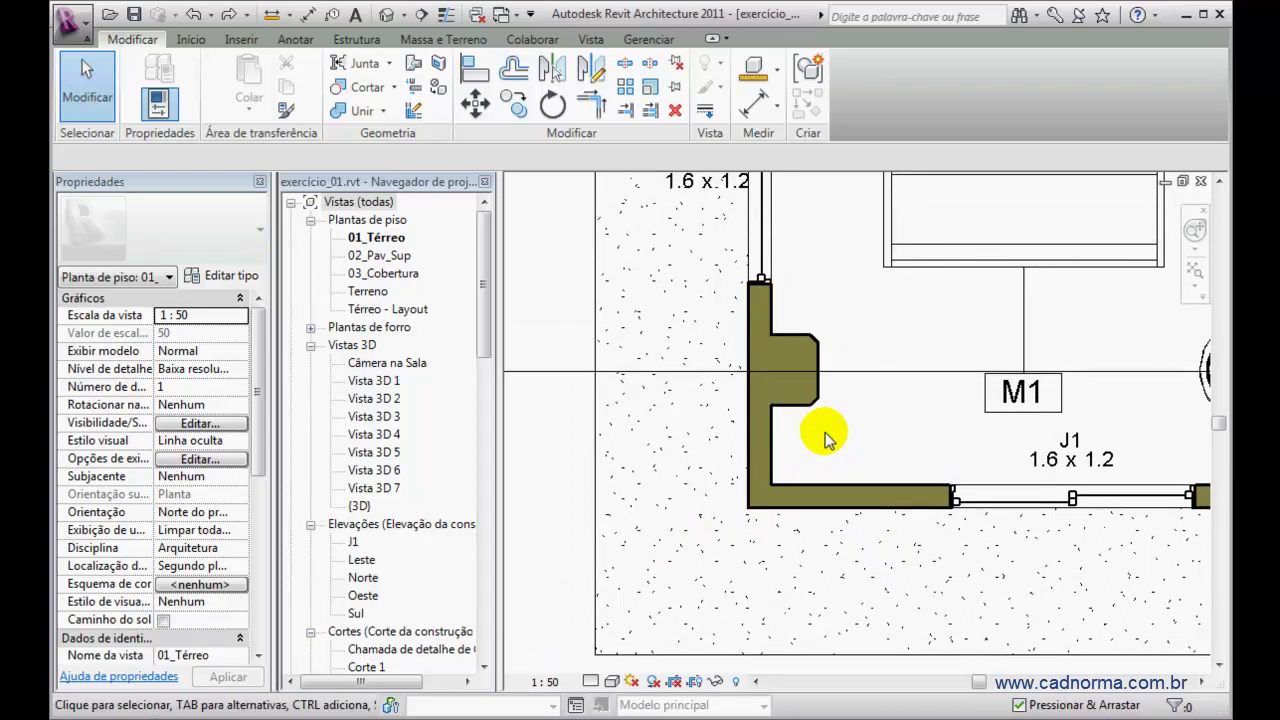
Place an M_Concreto-Redondo-Coluna 600 mm structural column at the exterior wall corner and compare it with the architectural column
{"action": "left_click", "coordinate": [188, 39]}
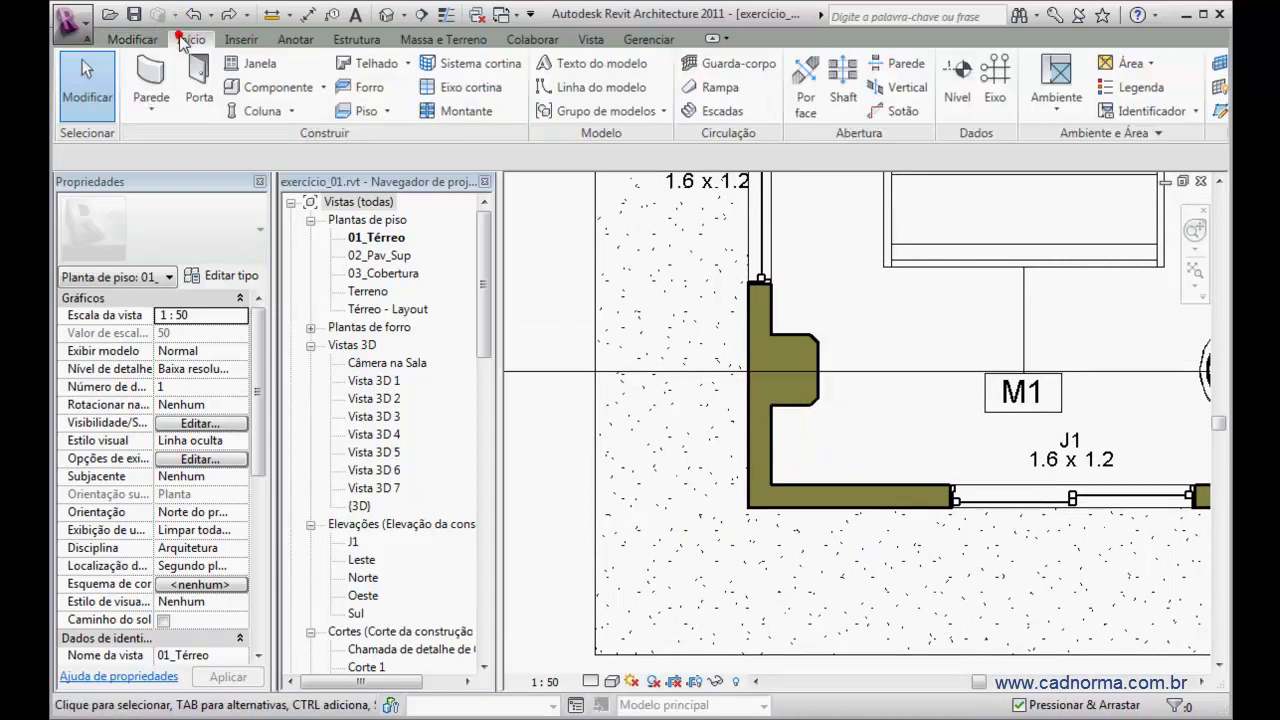
{"action": "left_click", "coordinate": [290, 111]}
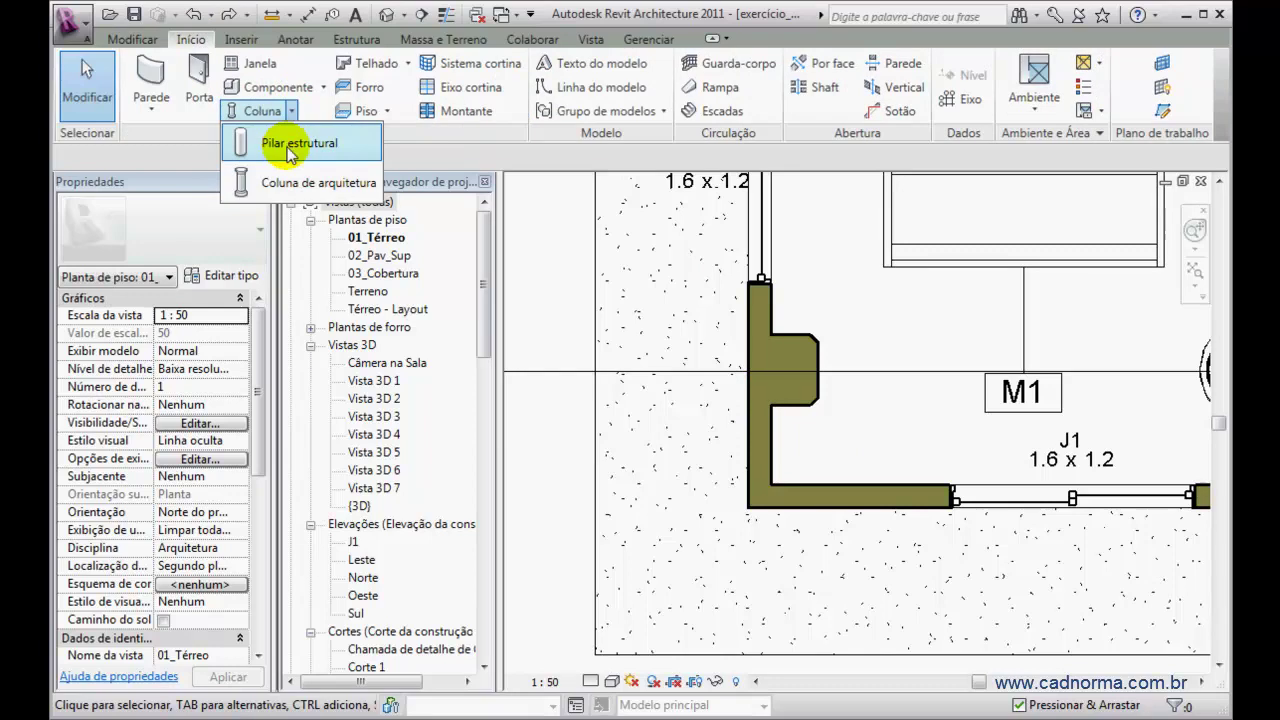
{"action": "left_click", "coordinate": [288, 143]}
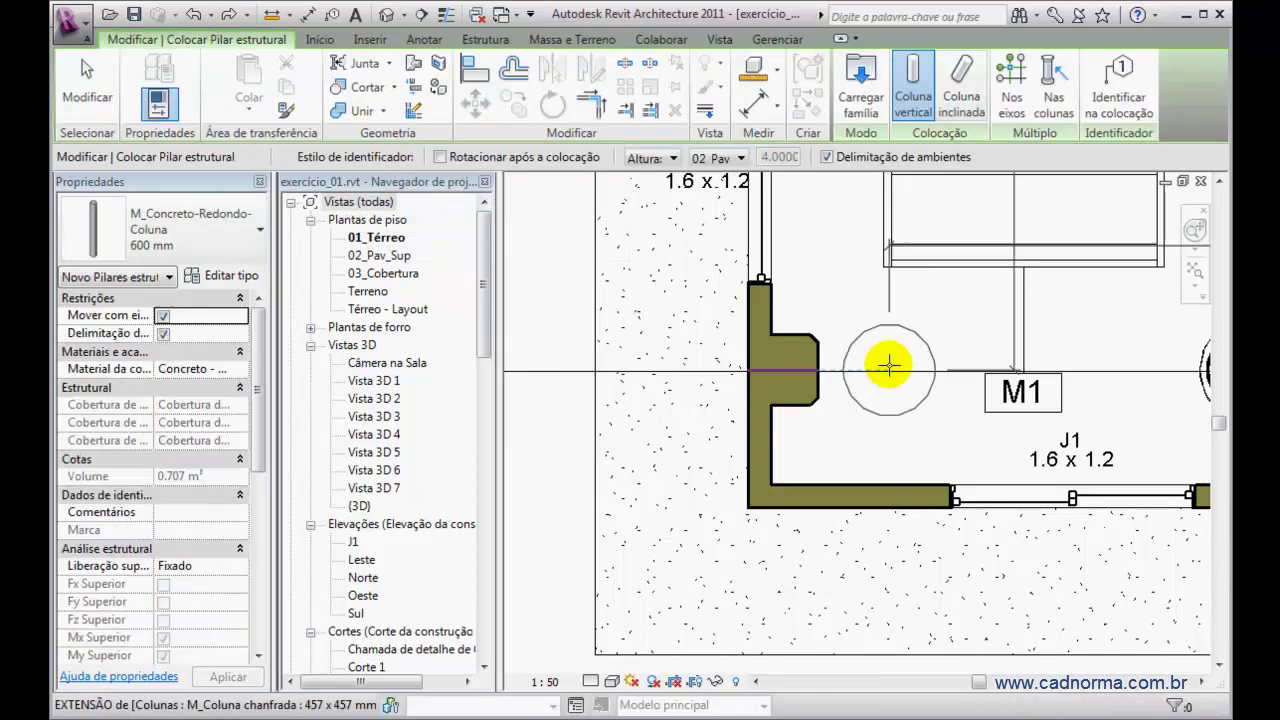
{"action": "left_click", "coordinate": [760, 494]}
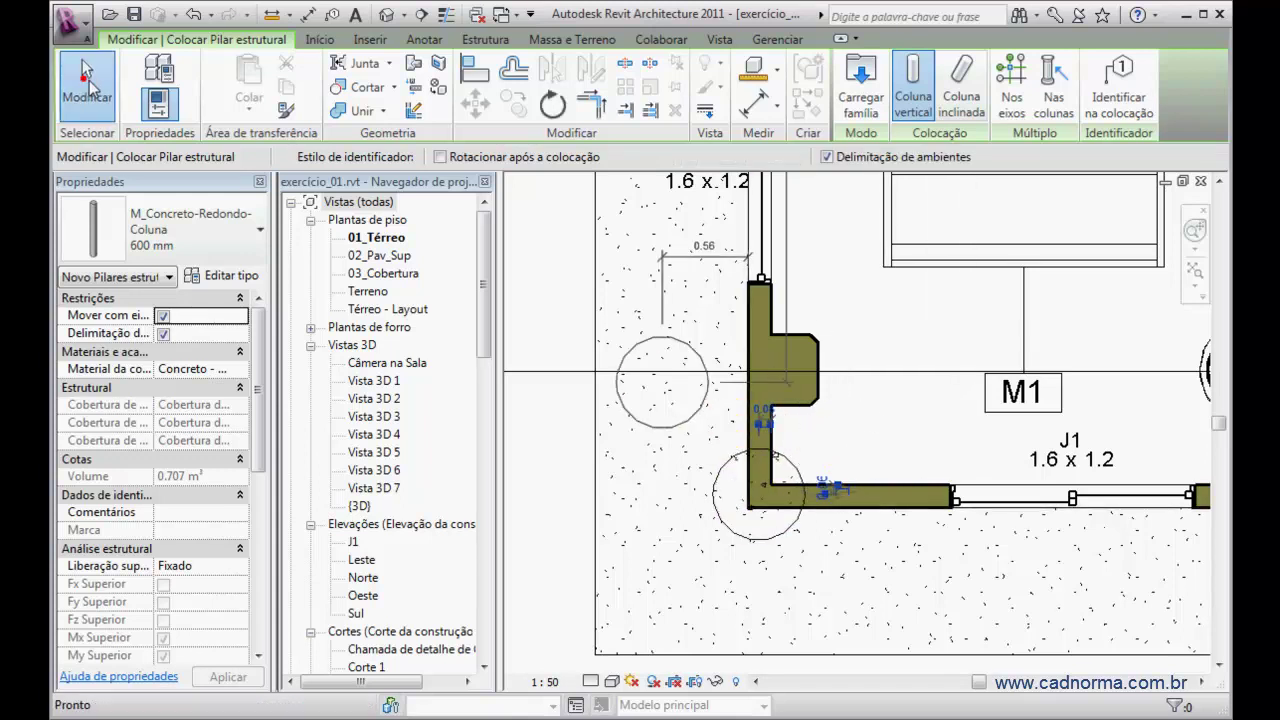
{"action": "left_click", "coordinate": [85, 75]}
{"action": "scroll", "coordinate": [840, 428], "scroll_direction": "up", "scroll_amount": 2}
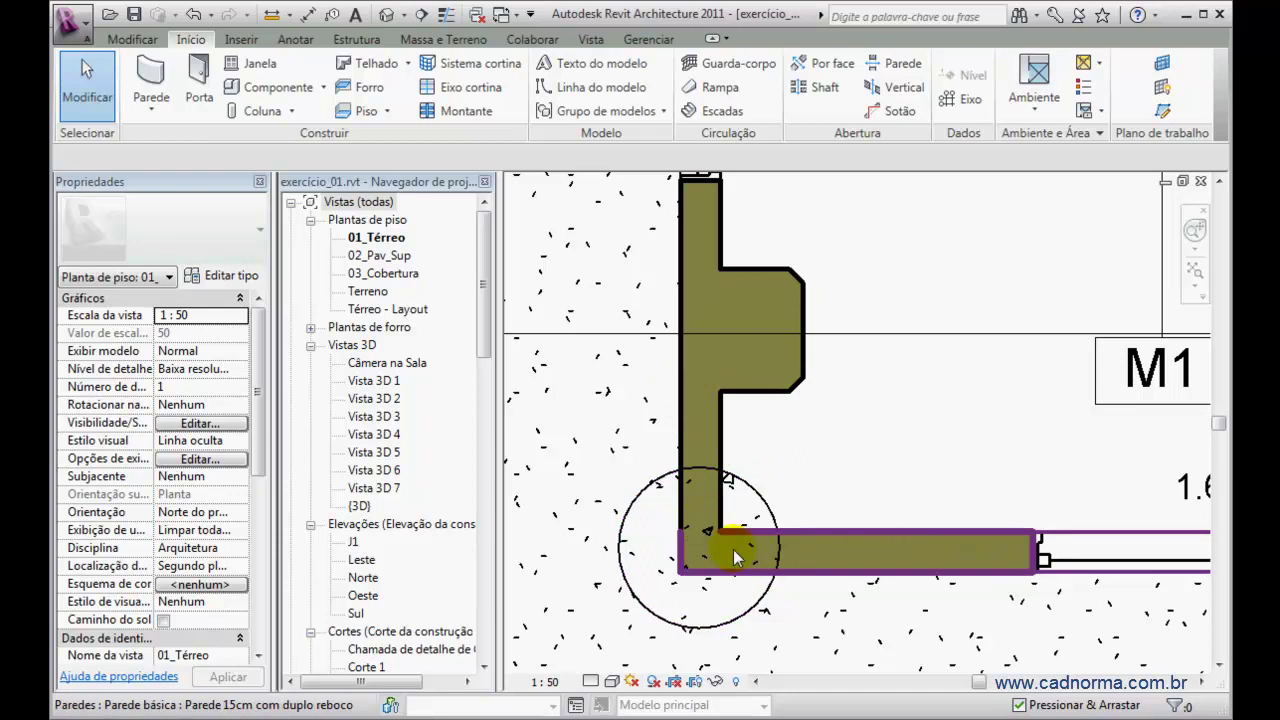
{"action": "scroll", "coordinate": [775, 428], "scroll_direction": "down", "scroll_amount": 2}
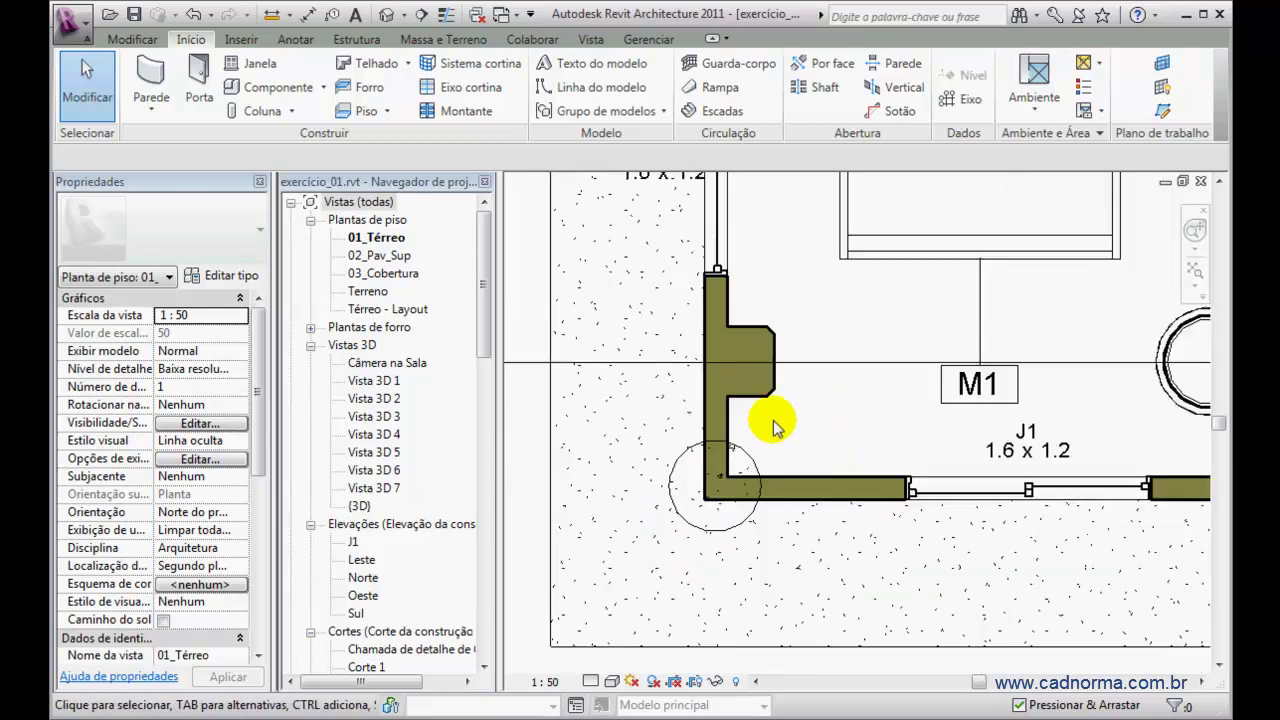
{"action": "scroll", "coordinate": [773, 428], "scroll_direction": "down", "scroll_amount": 1}
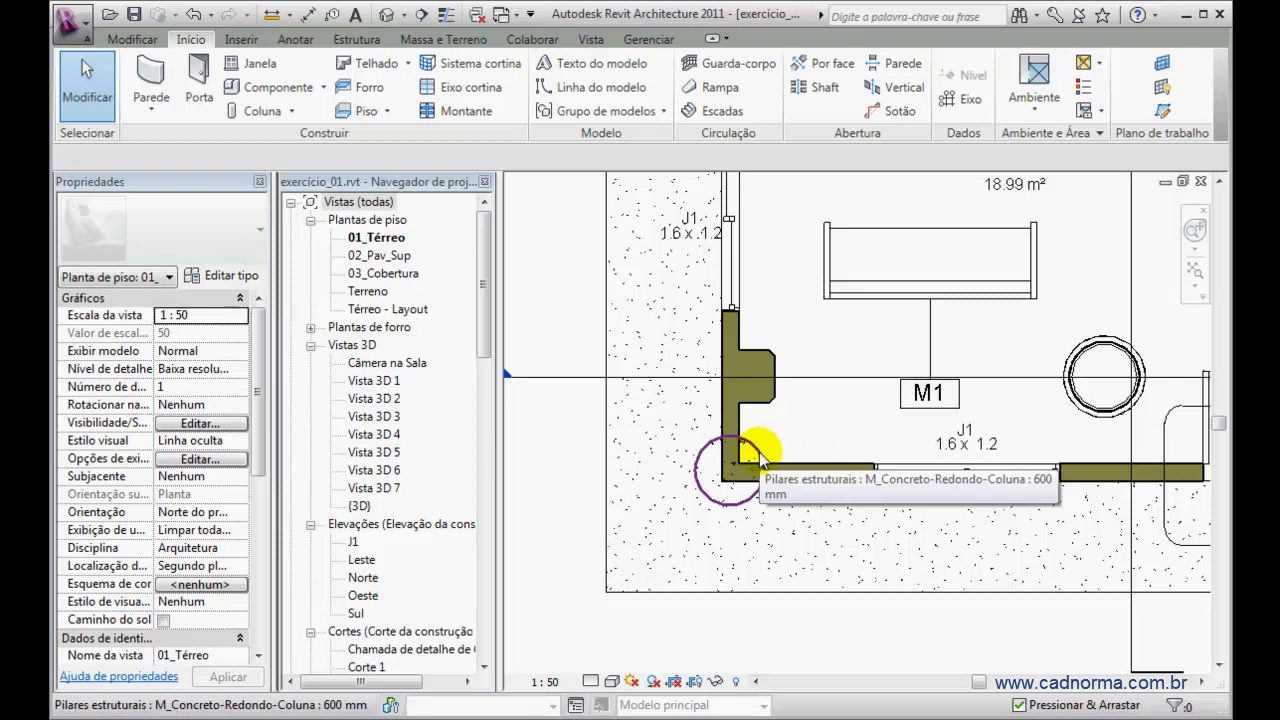
Undo the placement of the round structural column at the wall corner
{"action": "scroll", "coordinate": [792, 410], "scroll_direction": "up", "scroll_amount": 5}
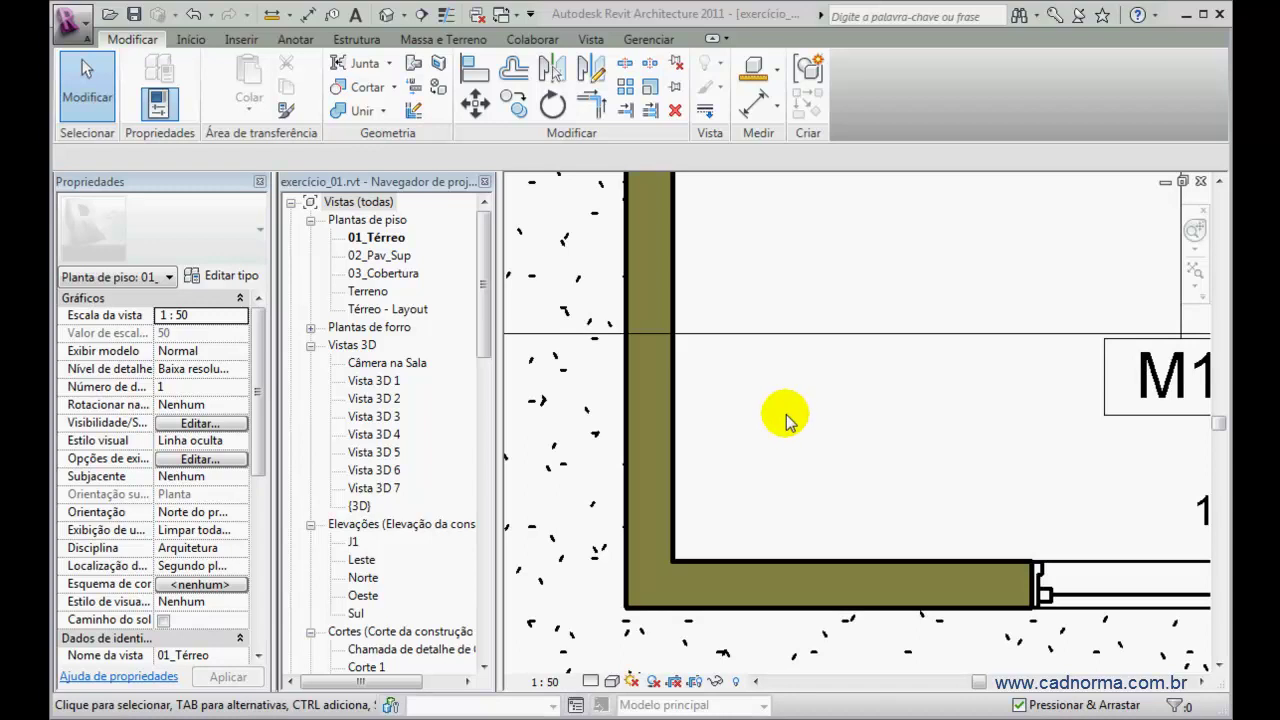
{"action": "scroll", "coordinate": [792, 410], "scroll_direction": "down", "scroll_amount": 2}
{"action": "scroll", "coordinate": [797, 410], "scroll_direction": "down", "scroll_amount": 1}
{"action": "middle_click_drag", "start_coordinate": [797, 408], "coordinate": [728, 452]}
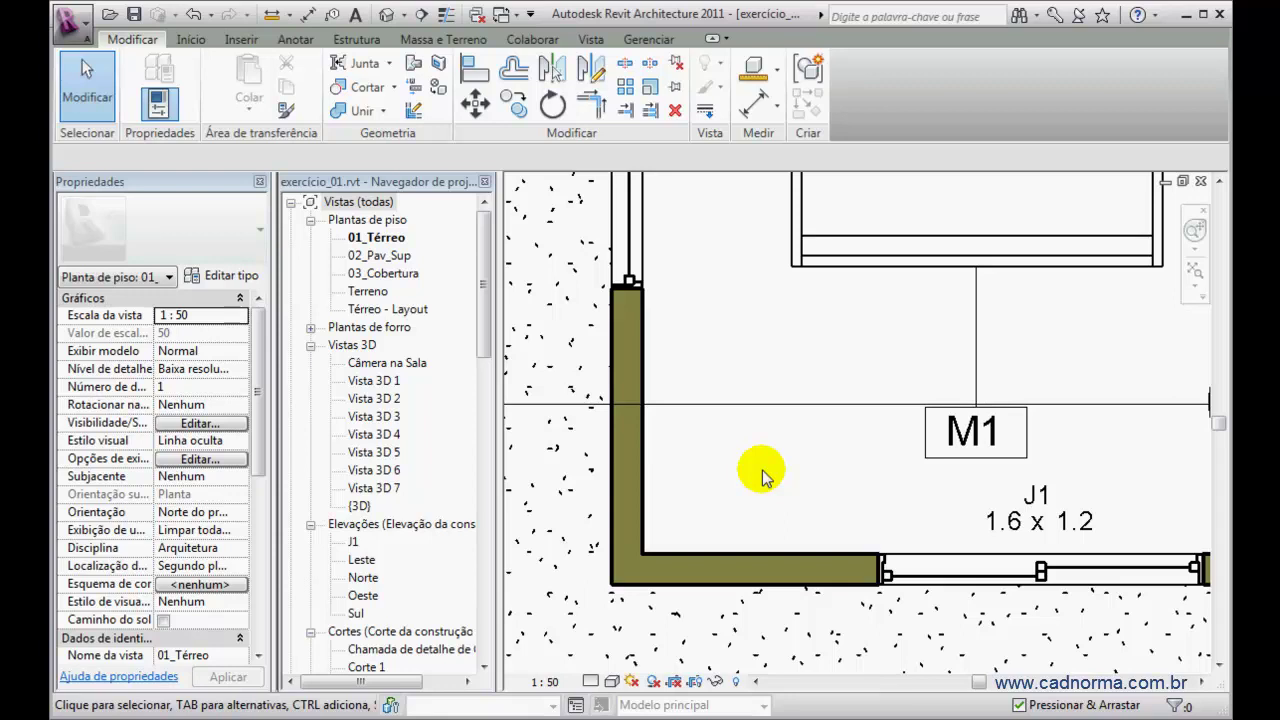
{"action": "scroll", "coordinate": [640, 410], "scroll_direction": "down", "scroll_amount": 1}
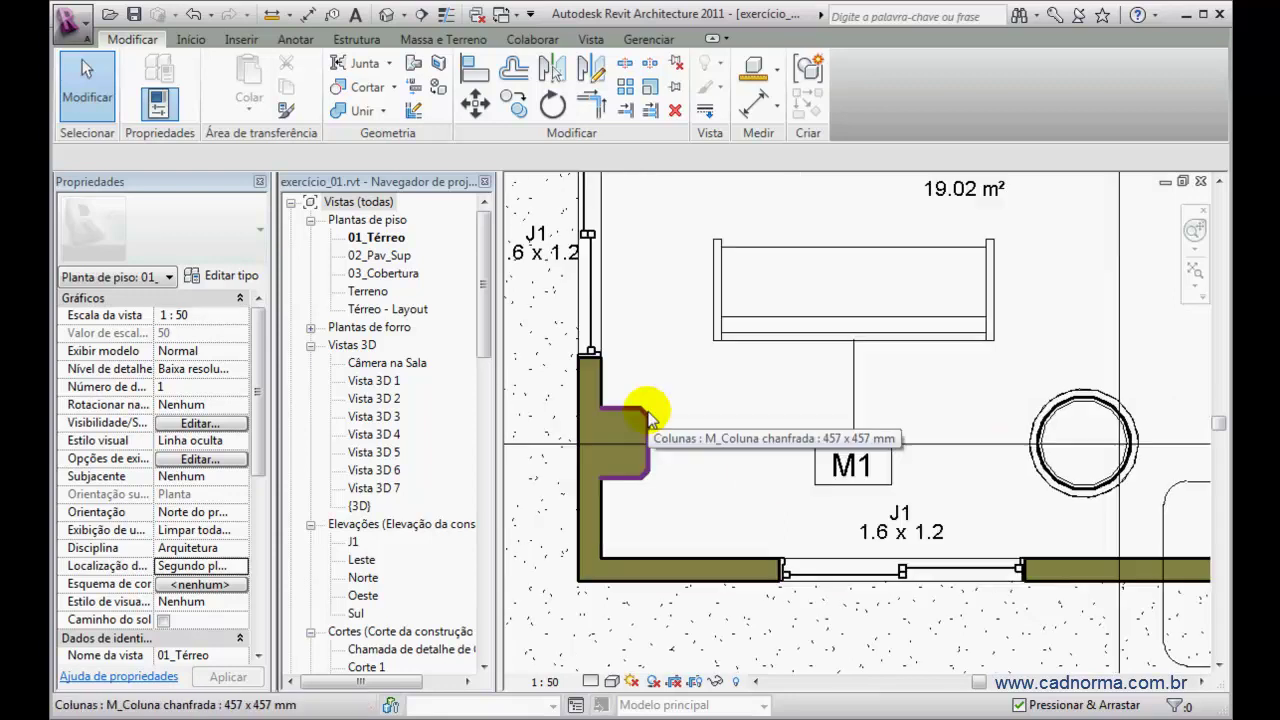
Move the 457 x 457 mm chamfered column out of the wall into the room and review its type properties
{"action": "left_click_drag", "start_coordinate": [632, 405], "coordinate": [710, 386]}
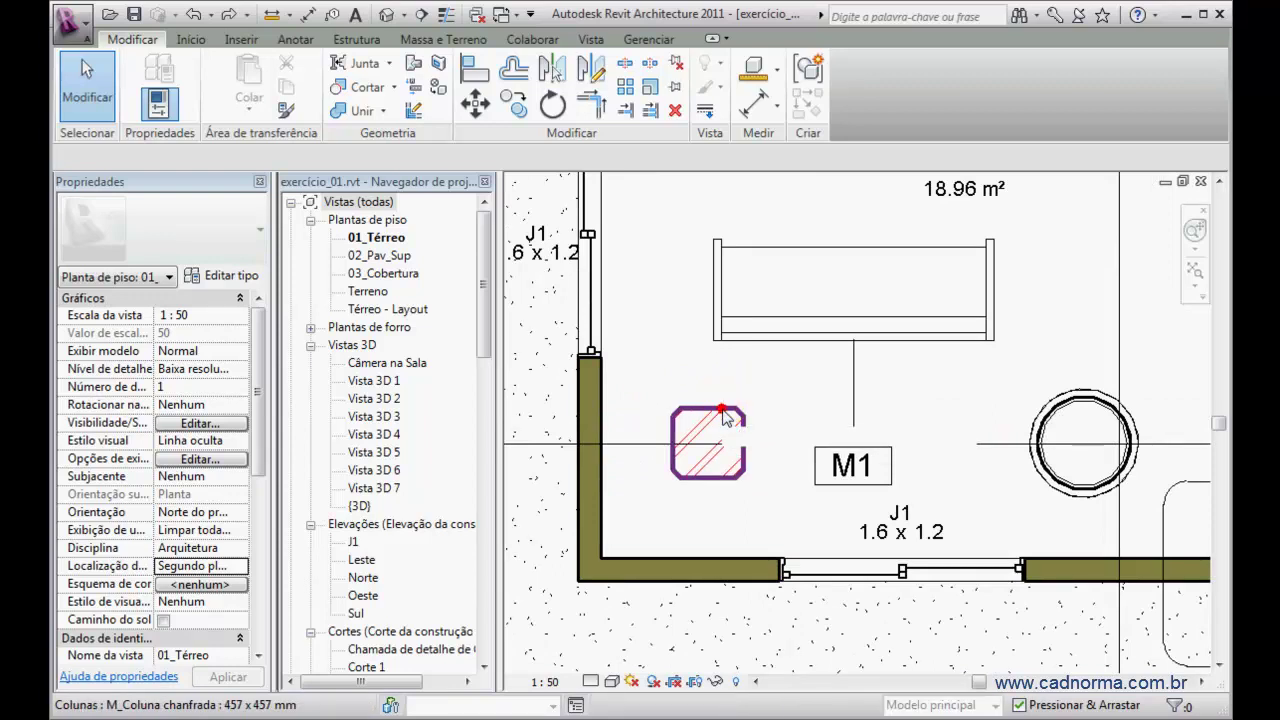
{"action": "left_click", "coordinate": [727, 418]}
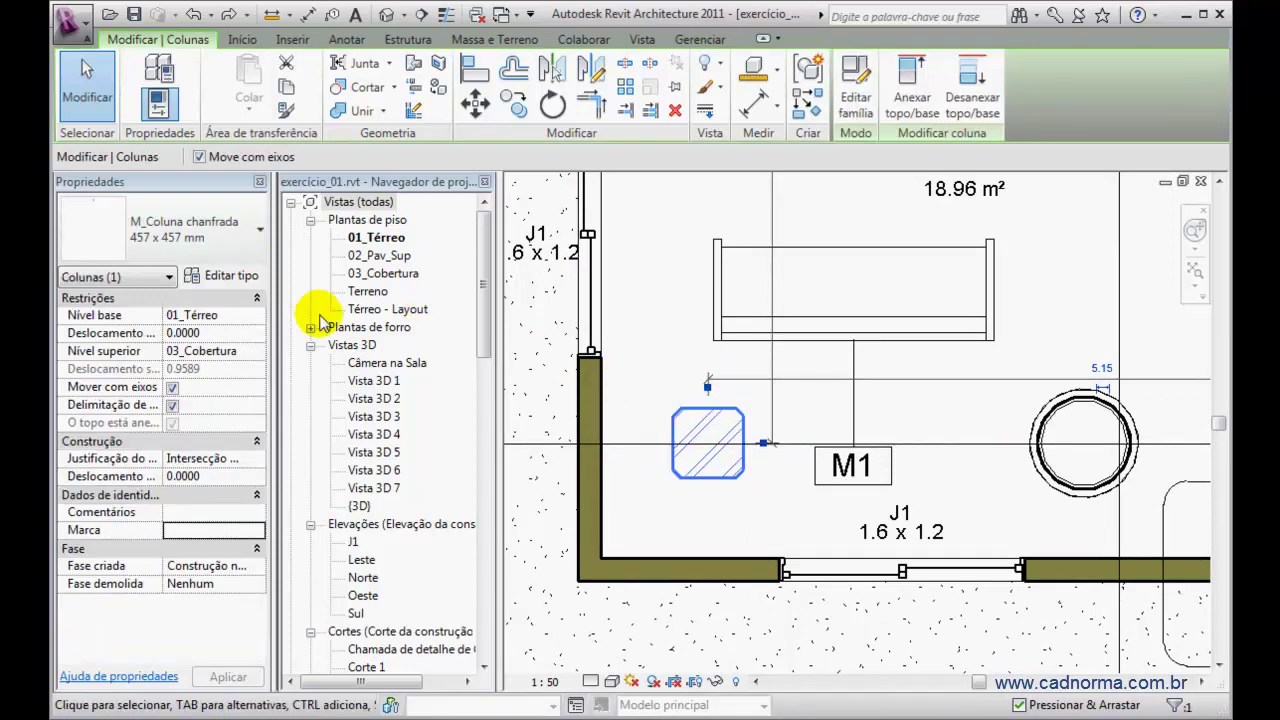
{"action": "left_click", "coordinate": [232, 275]}
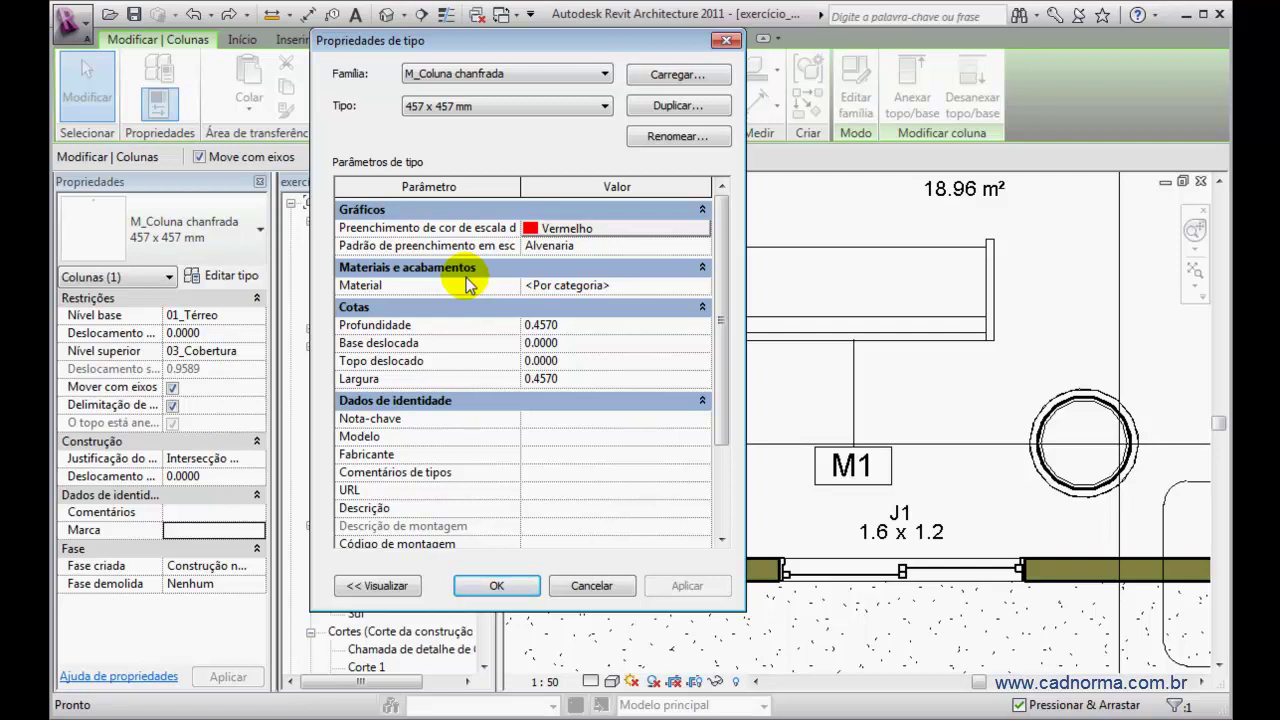
{"action": "left_click", "coordinate": [581, 585]}
{"action": "left_click", "coordinate": [655, 303]}
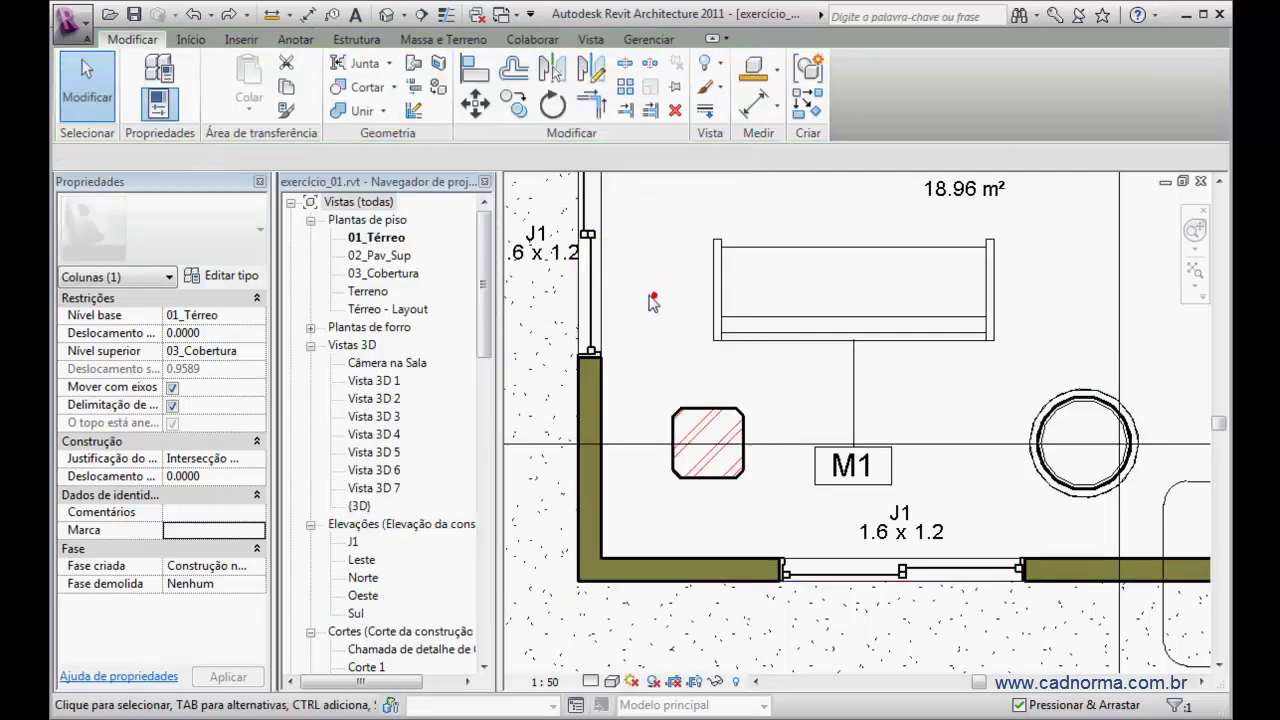
Start placing an architectural column and check the Metric Library folders for loadable families without loading any
{"action": "left_click", "coordinate": [190, 38]}
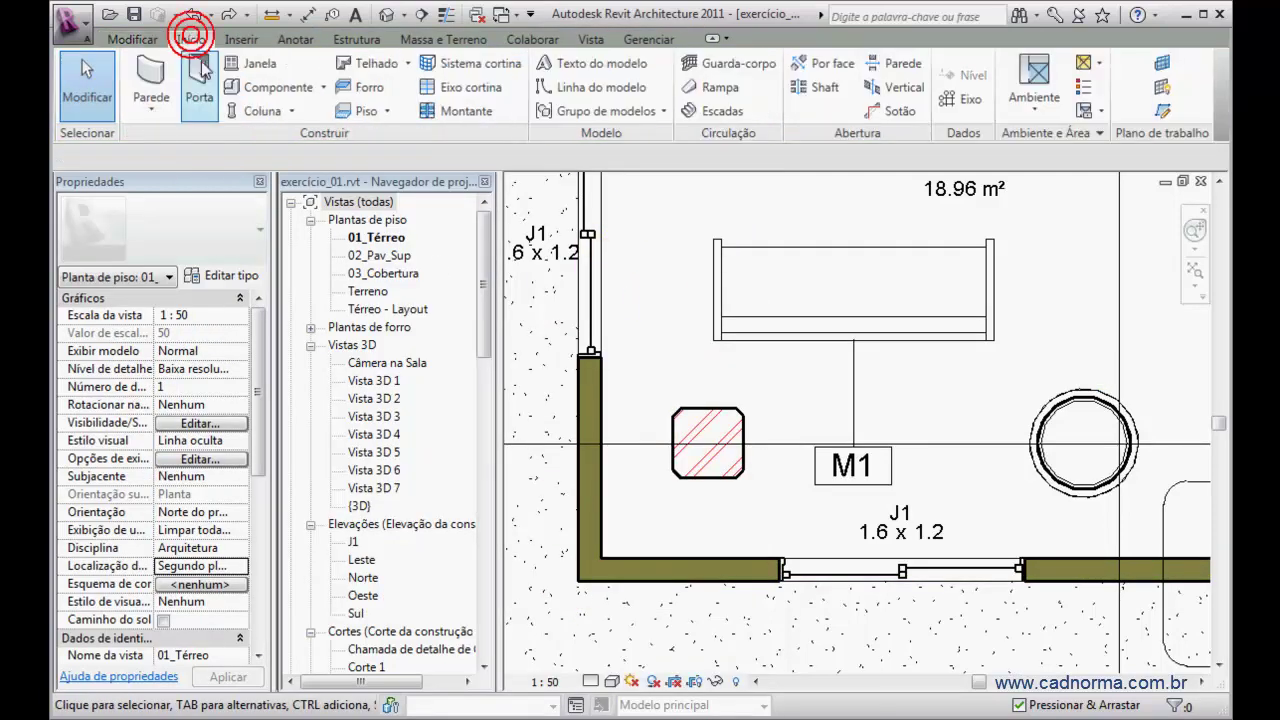
{"action": "left_click", "coordinate": [252, 111]}
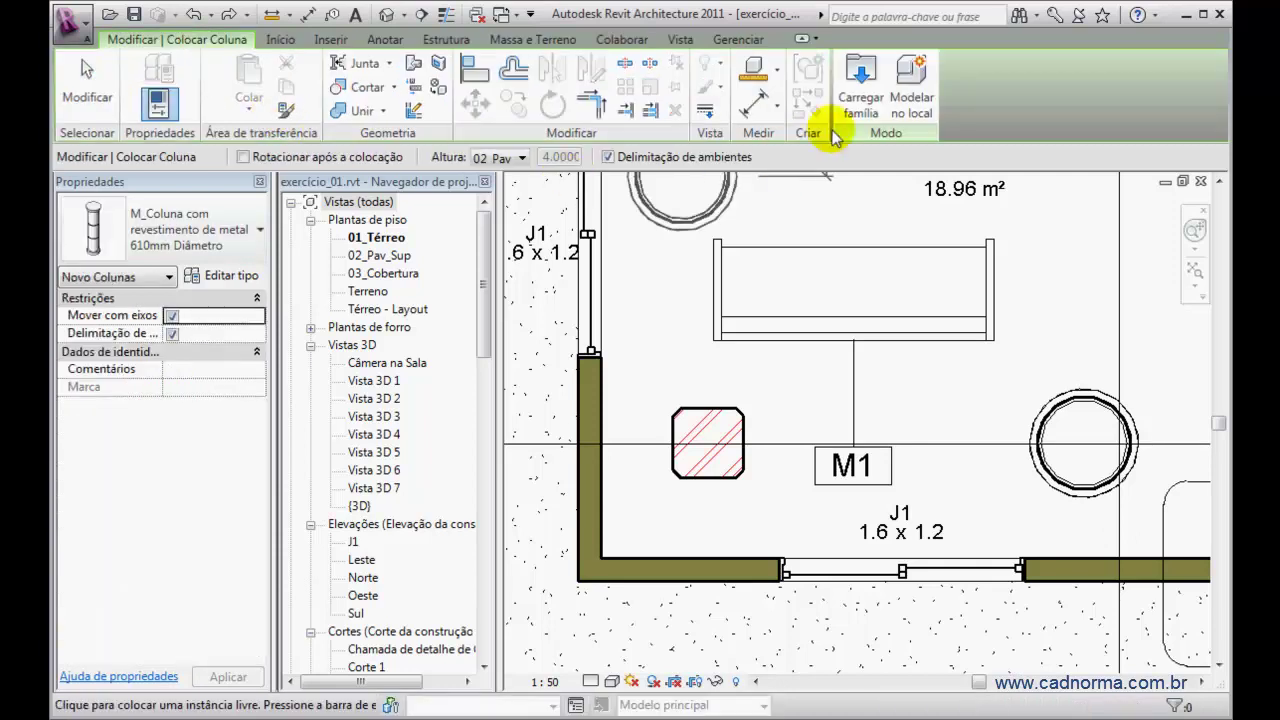
{"action": "left_click", "coordinate": [858, 88]}
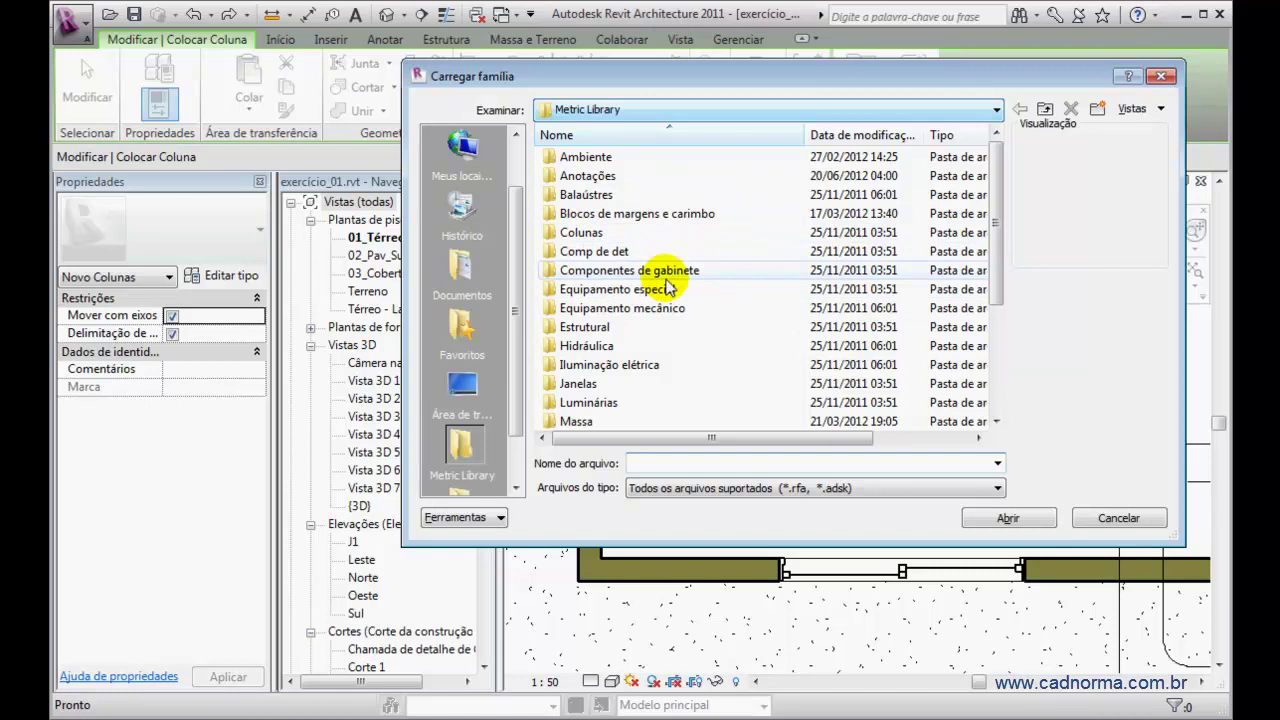
{"action": "left_click", "coordinate": [1116, 520]}
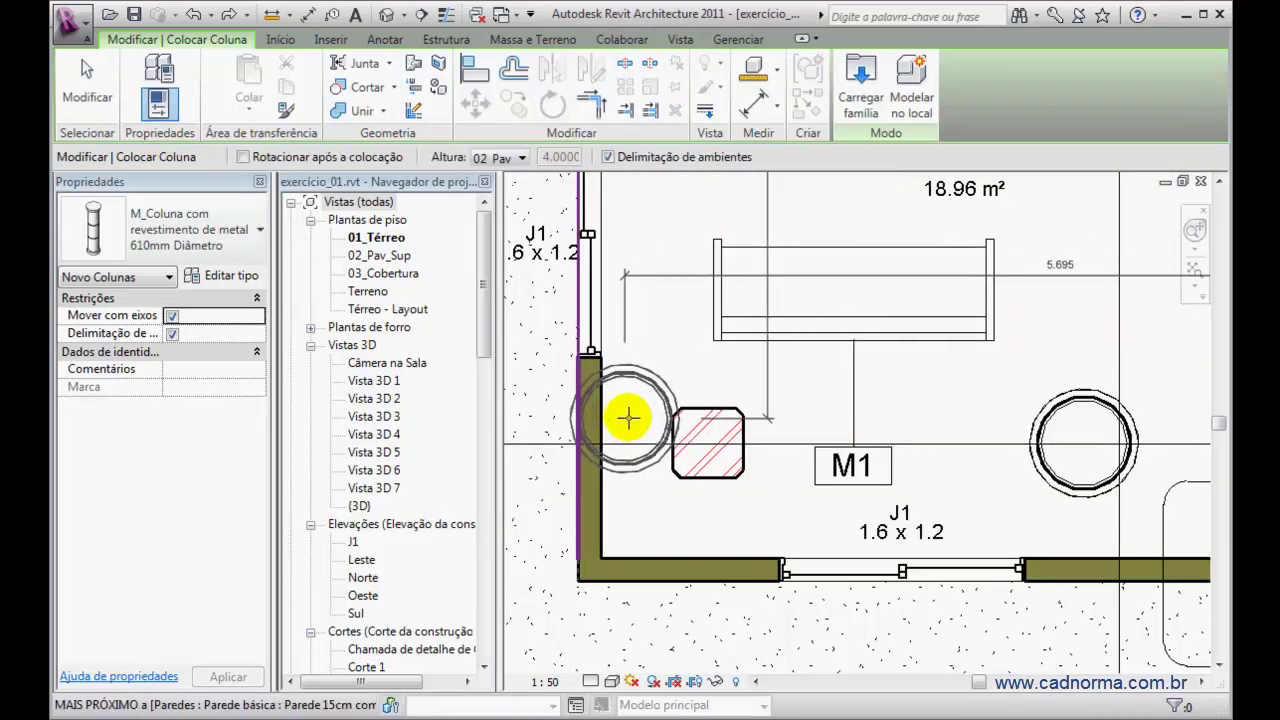
Review the Material parameter in the type properties of the 457 x 457 mm chamfered column in the floor plan
{"action": "key", "text": "Escape"}
{"action": "key", "text": "Escape"}
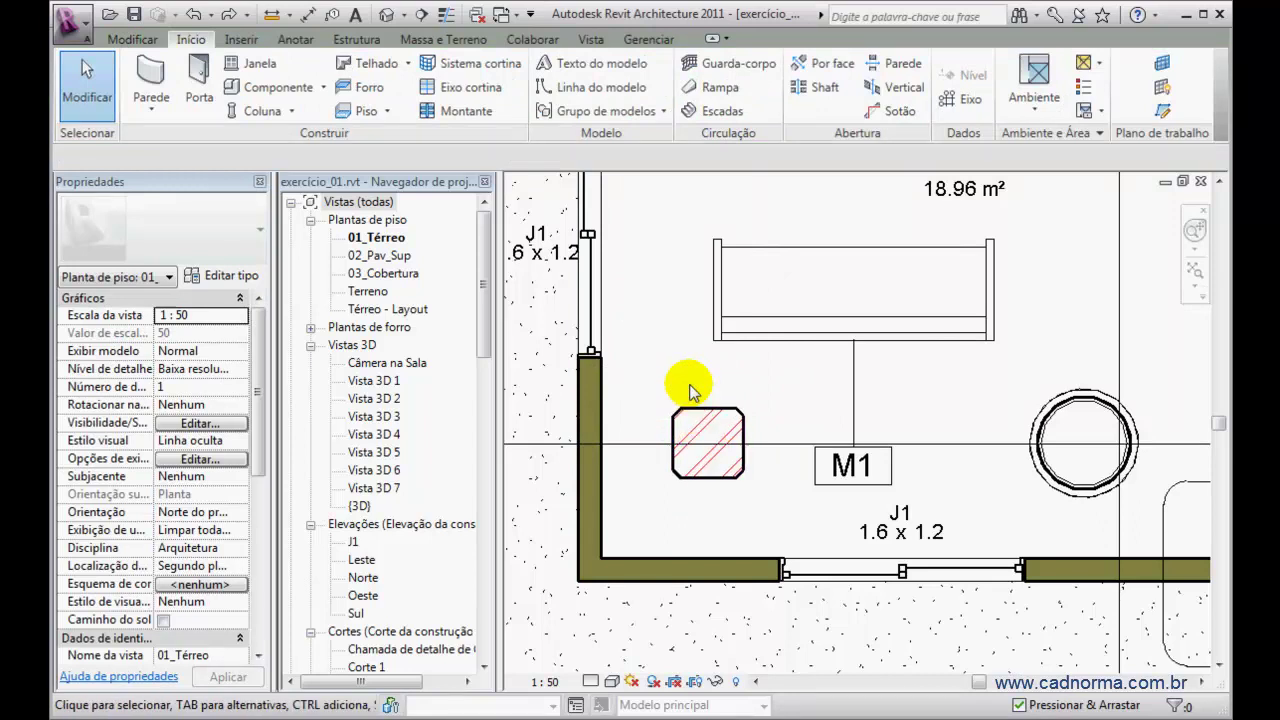
{"action": "left_click", "coordinate": [705, 416]}
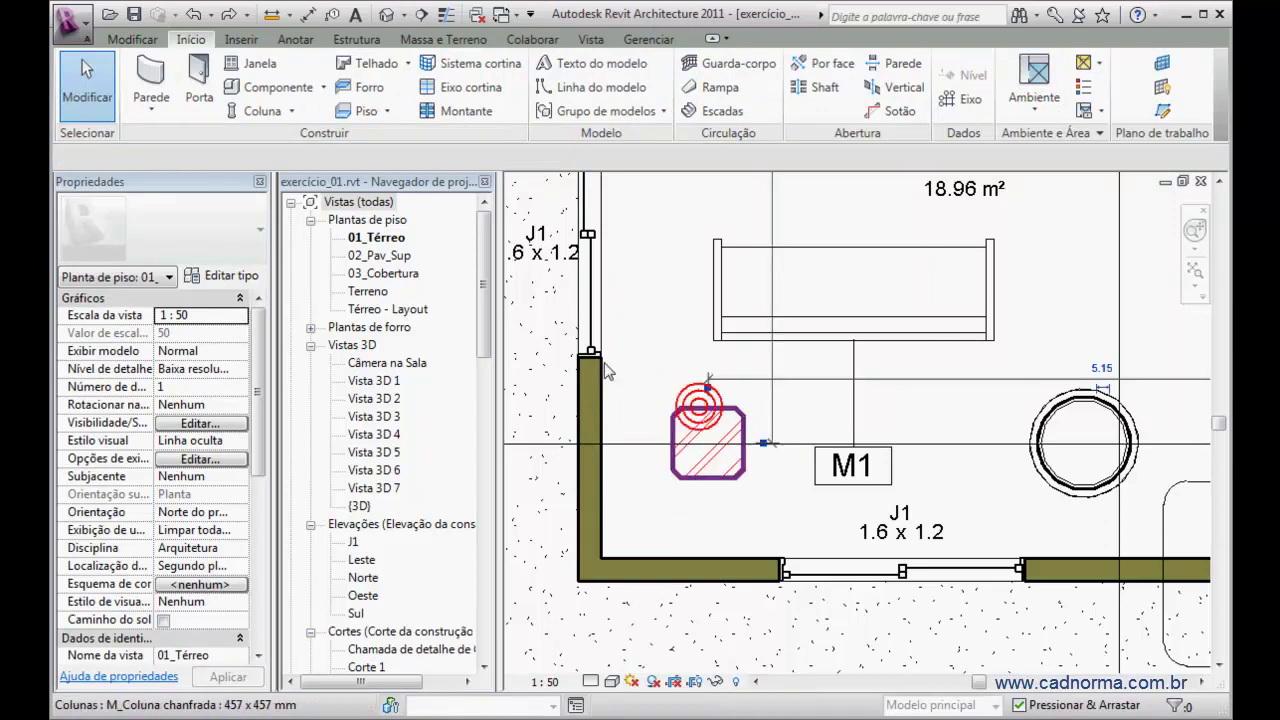
{"action": "left_click", "coordinate": [228, 276]}
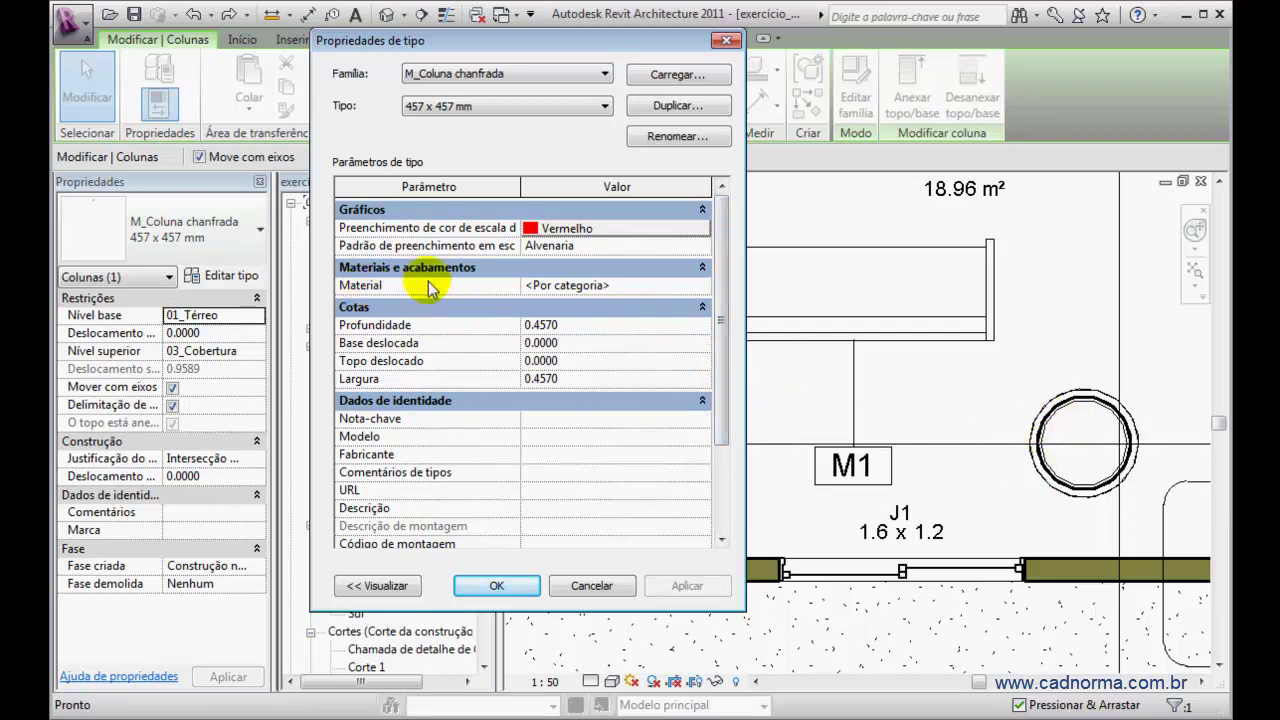
{"action": "left_click", "coordinate": [604, 288]}
{"action": "left_click", "coordinate": [605, 288]}
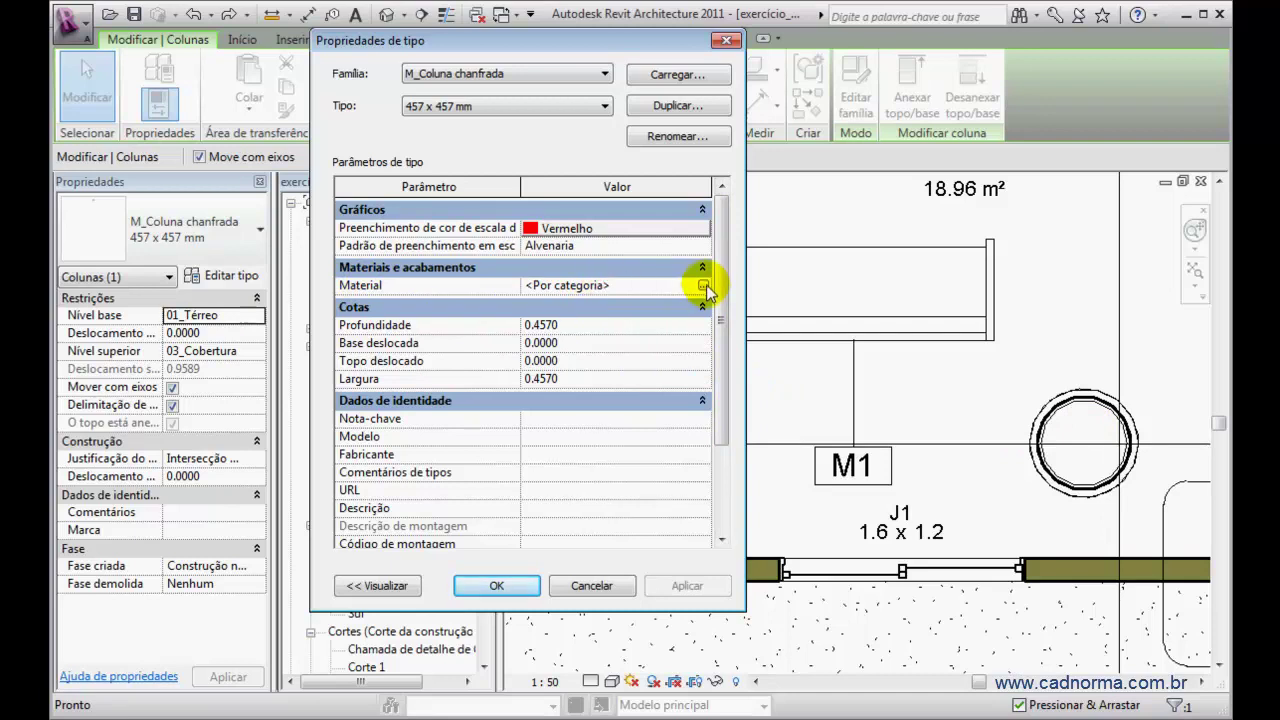
{"action": "left_click", "coordinate": [703, 289]}
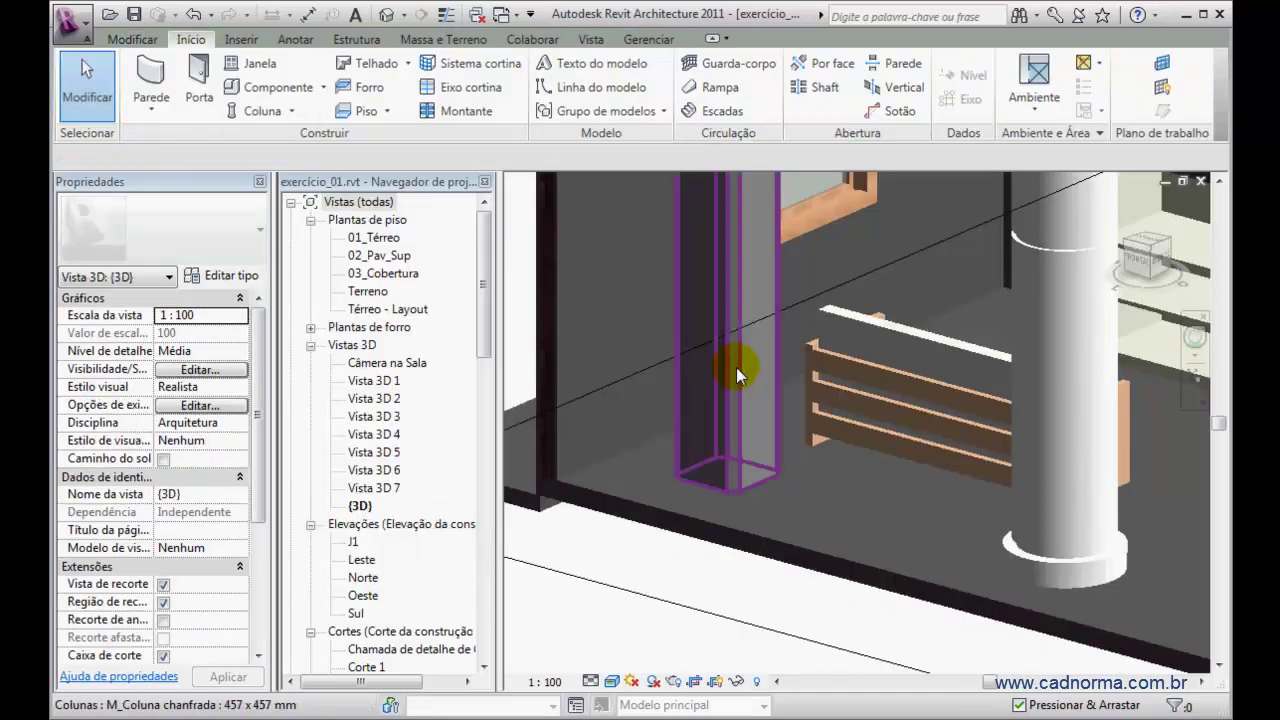
Assign the Alvenaria - Pedra material to the 457 x 457 mm chamfered column type from the 3D view
{"action": "left_click", "coordinate": [743, 366]}
{"action": "left_click", "coordinate": [218, 278]}
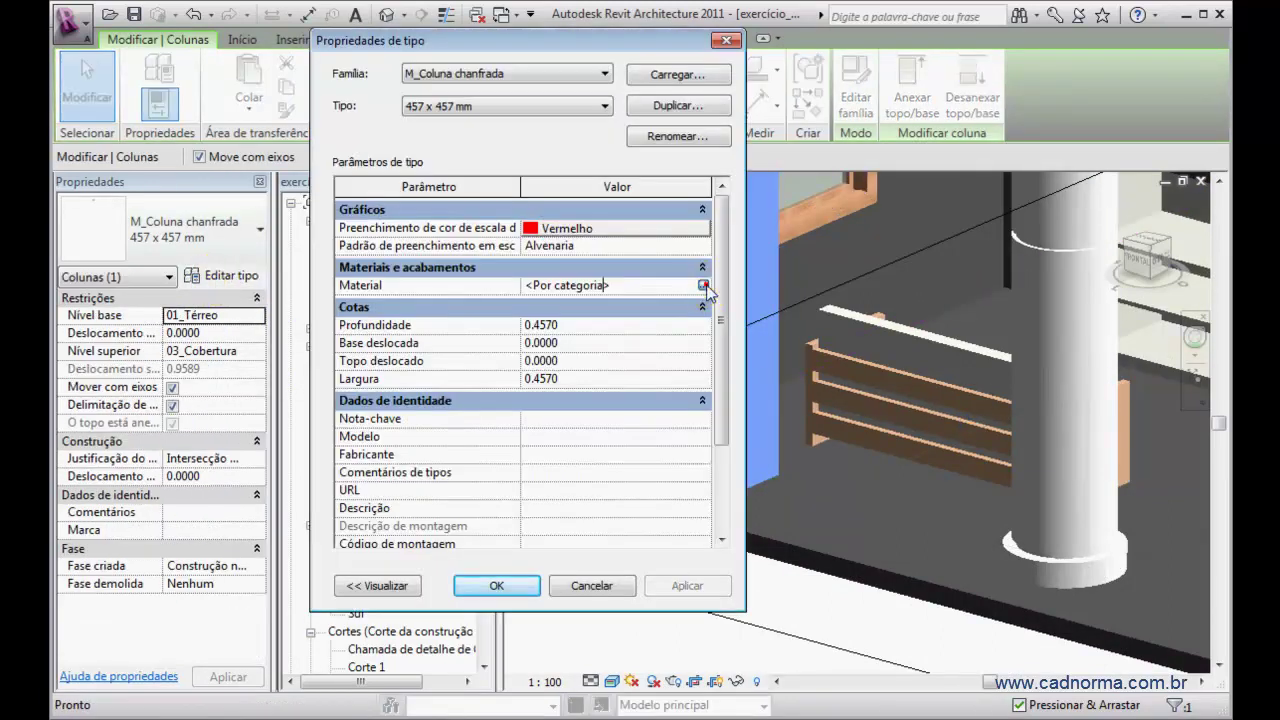
{"action": "left_click", "coordinate": [700, 286]}
{"action": "left_click", "coordinate": [705, 287]}
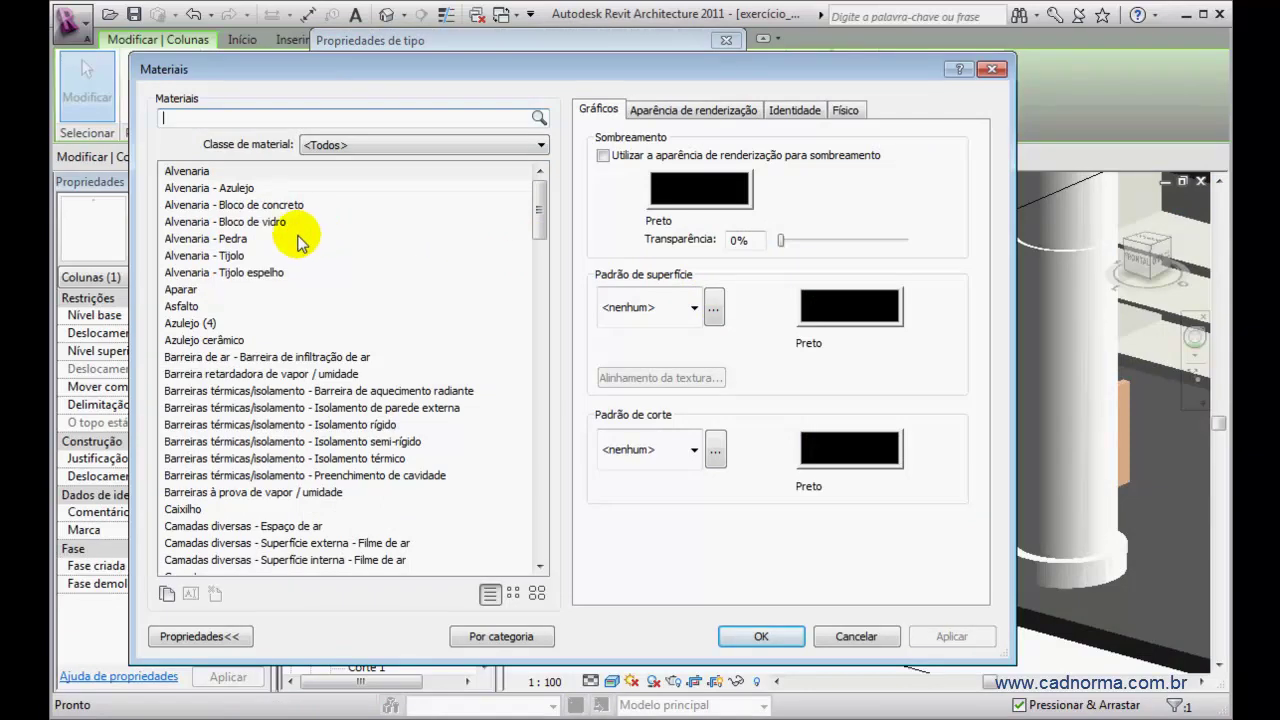
{"action": "left_click", "coordinate": [216, 240]}
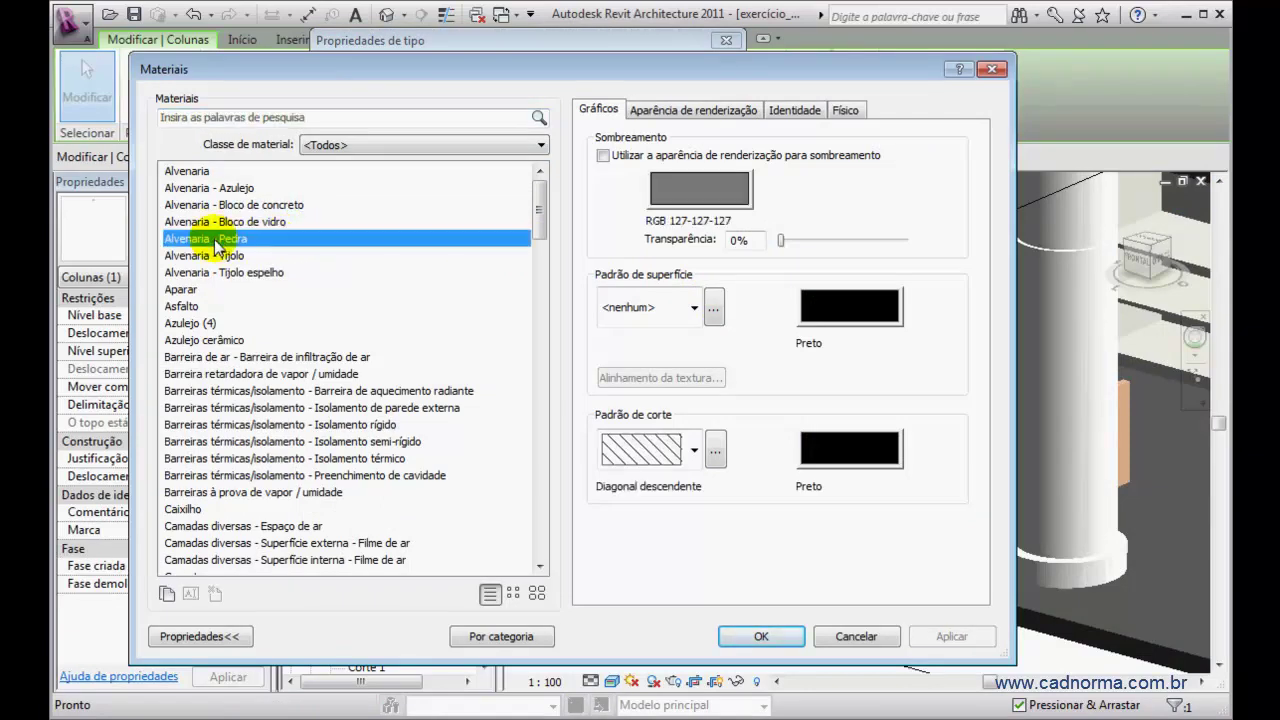
{"action": "left_click", "coordinate": [758, 638]}
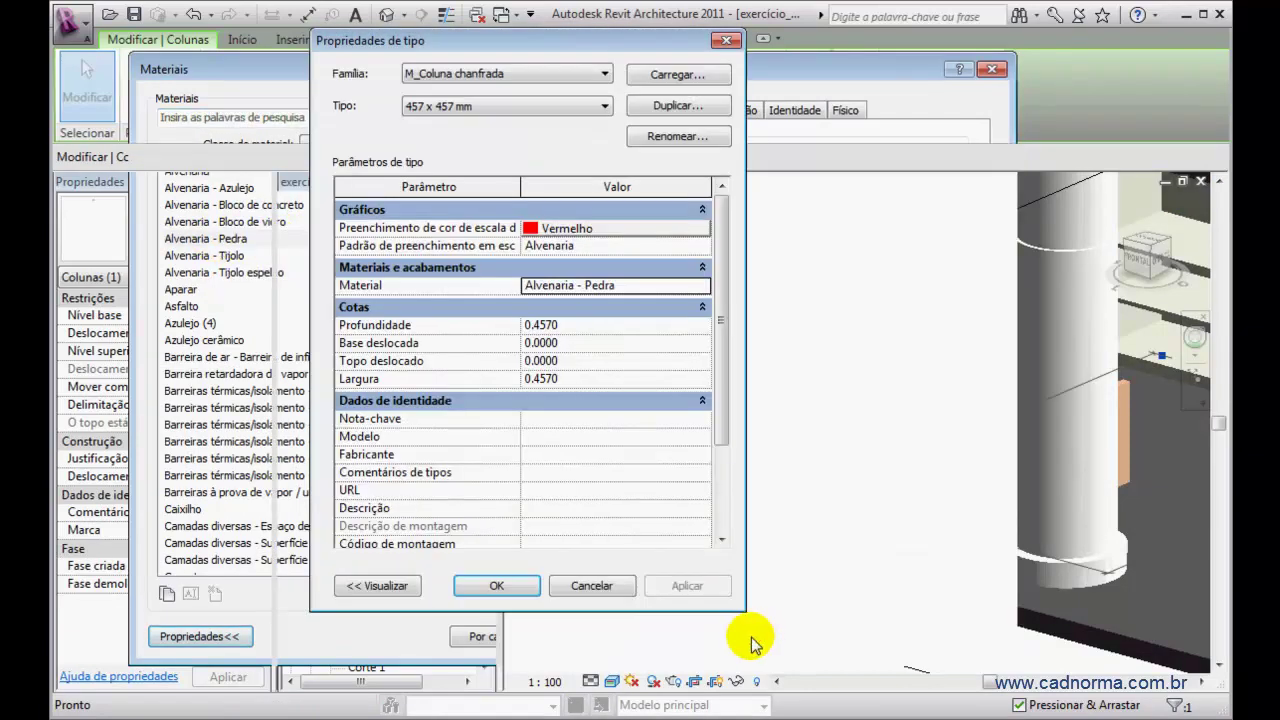
{"action": "left_click", "coordinate": [496, 586]}
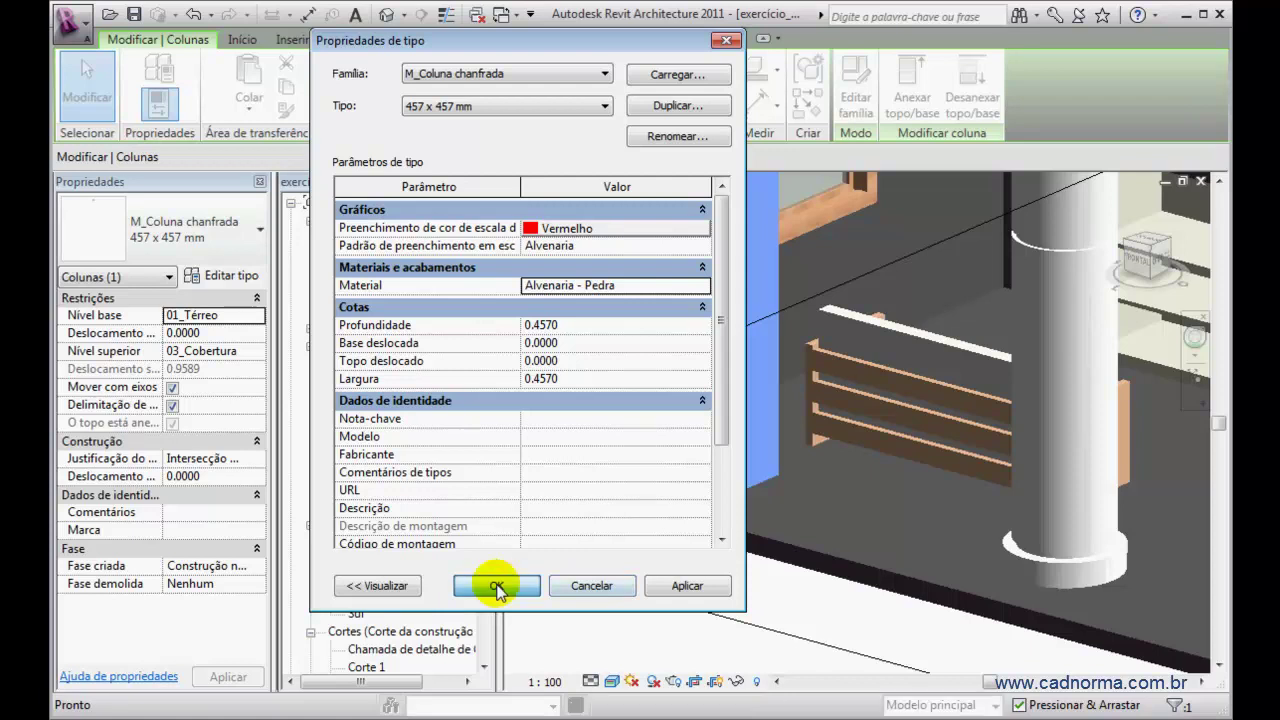
{"action": "left_click", "coordinate": [778, 592]}
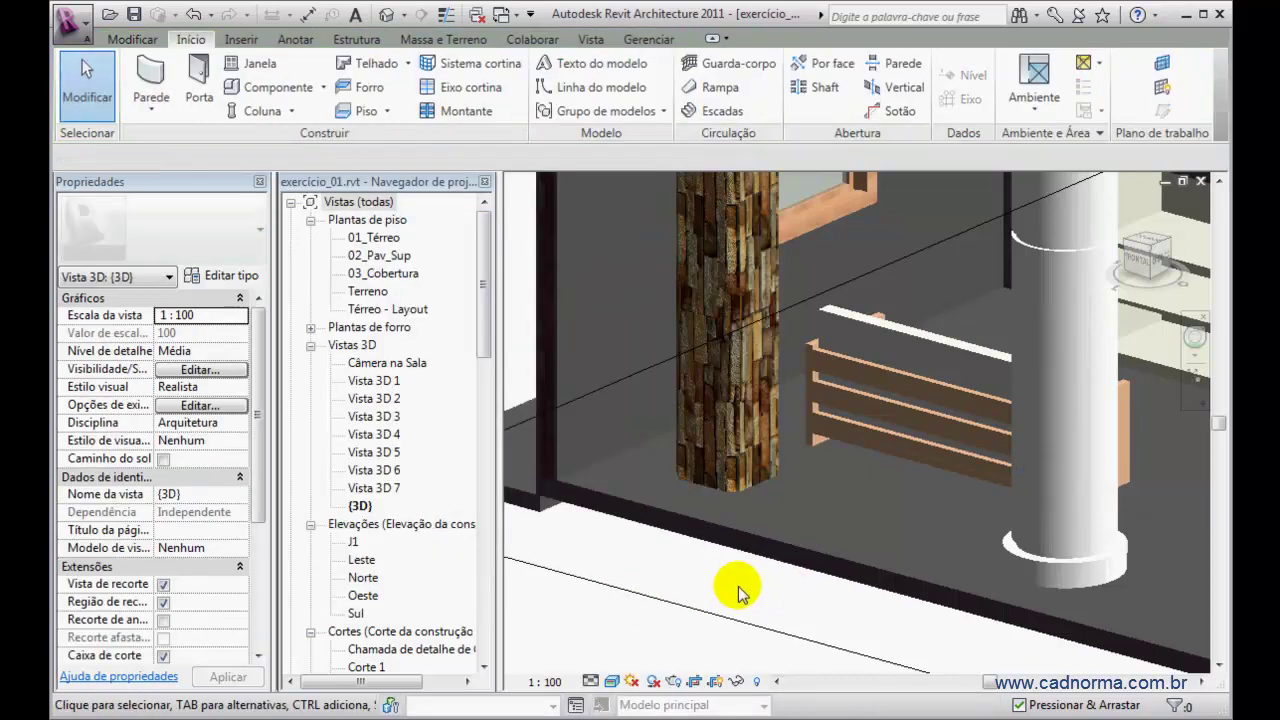
Inspect the stone-clad column in 3D and compare its instance properties with those of the 610 mm metal-clad round column
{"action": "middle_click_drag", "start_coordinate": [674, 529], "coordinate": [697, 551], "text": "shift"}
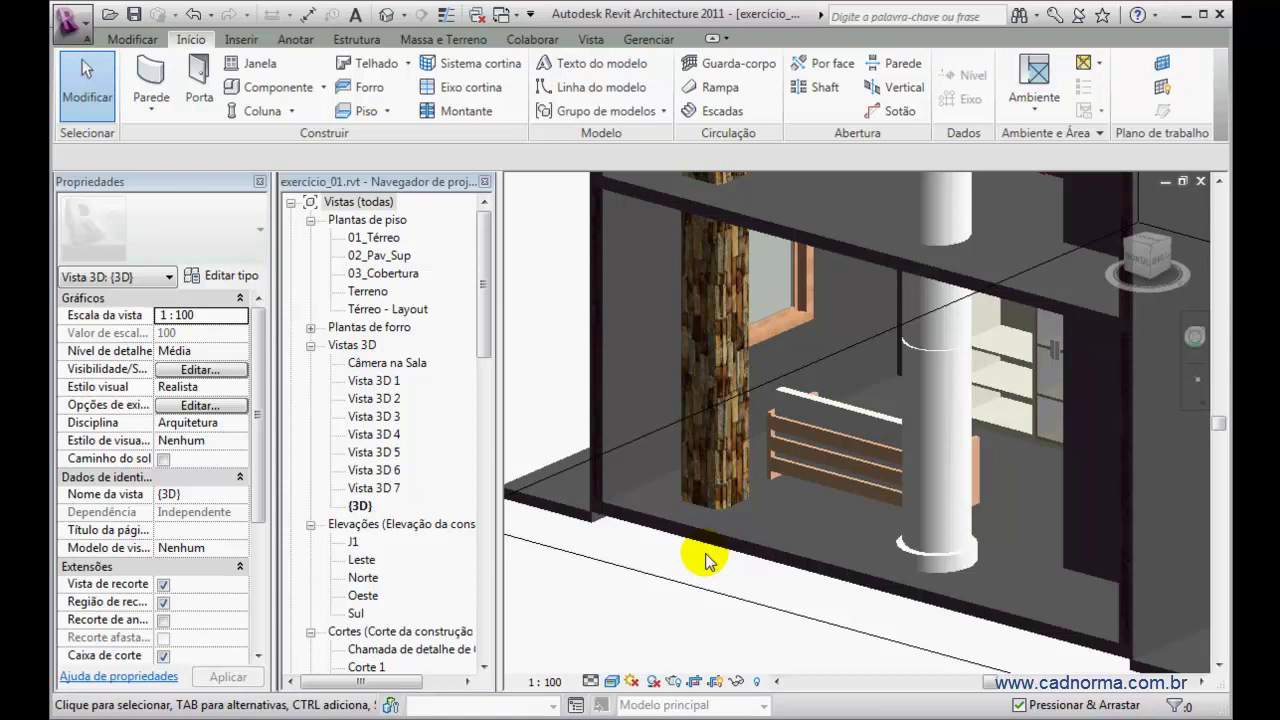
{"action": "scroll", "coordinate": [788, 448], "scroll_direction": "down", "scroll_amount": 3}
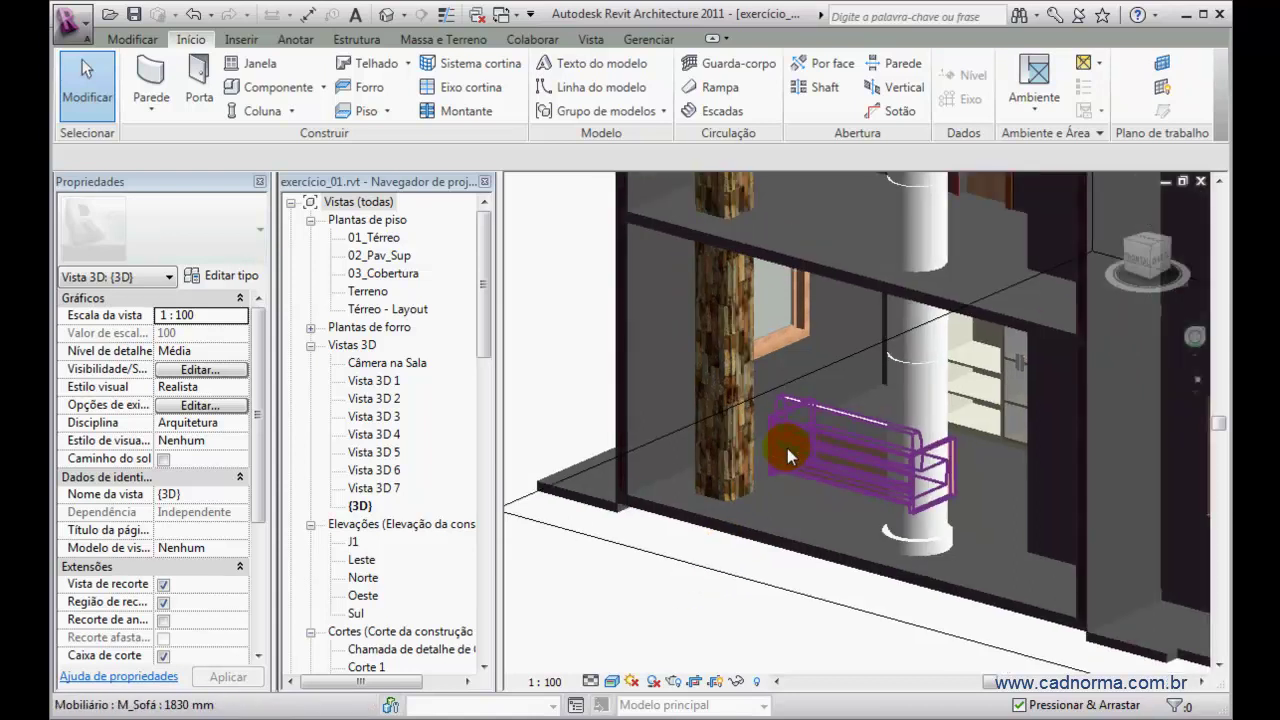
{"action": "middle_click_drag", "start_coordinate": [786, 363], "coordinate": [591, 457]}
{"action": "scroll", "coordinate": [680, 563], "scroll_direction": "up", "scroll_amount": 5}
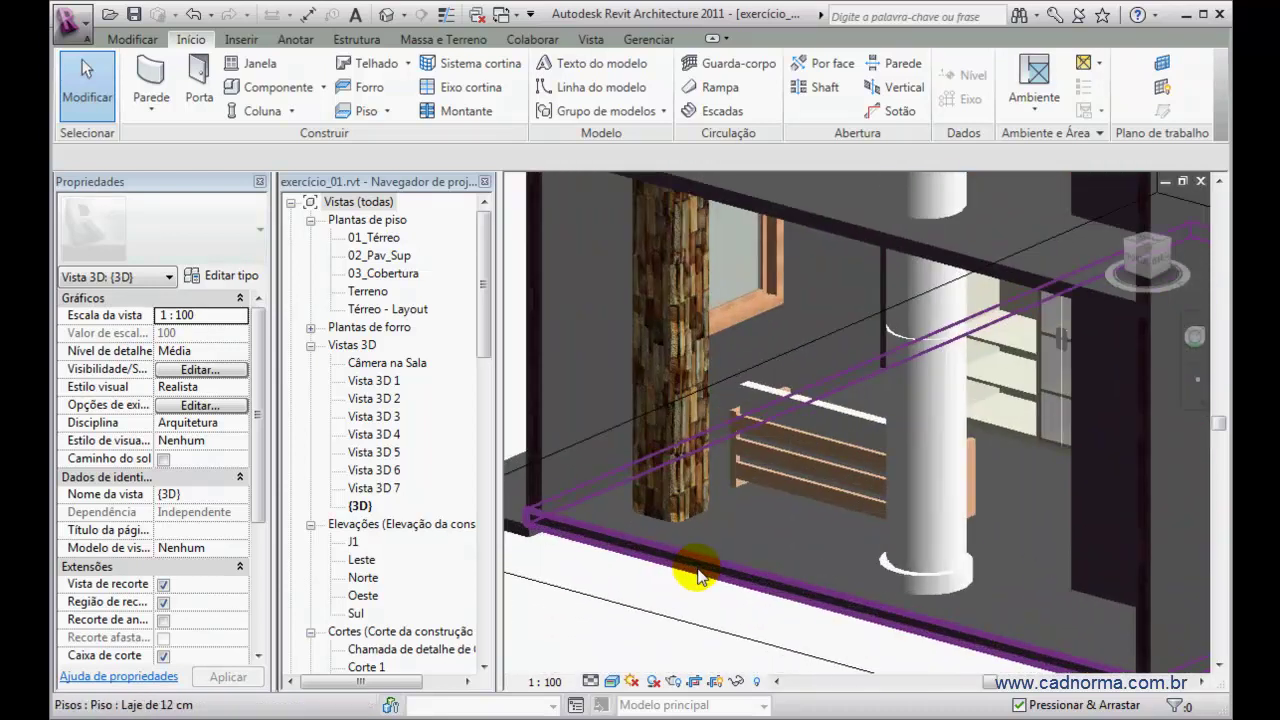
{"action": "scroll", "coordinate": [851, 509], "scroll_direction": "up", "scroll_amount": 3}
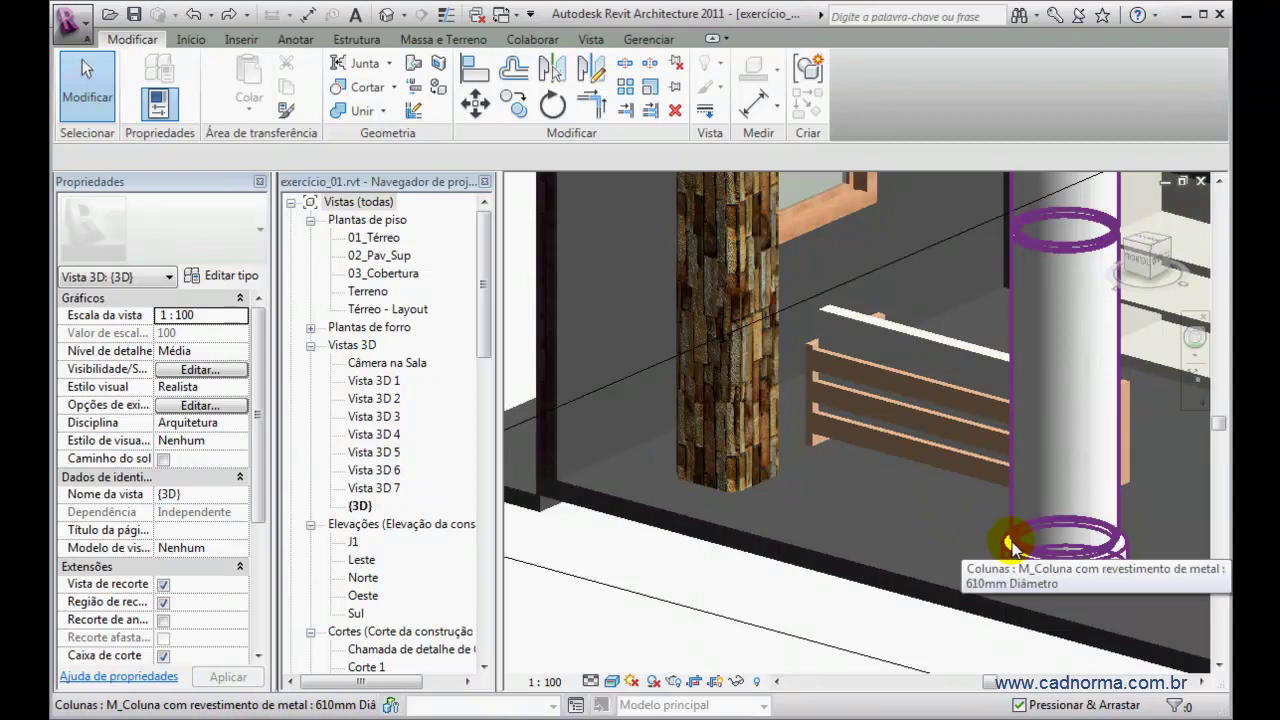
{"action": "left_click", "coordinate": [1012, 548]}
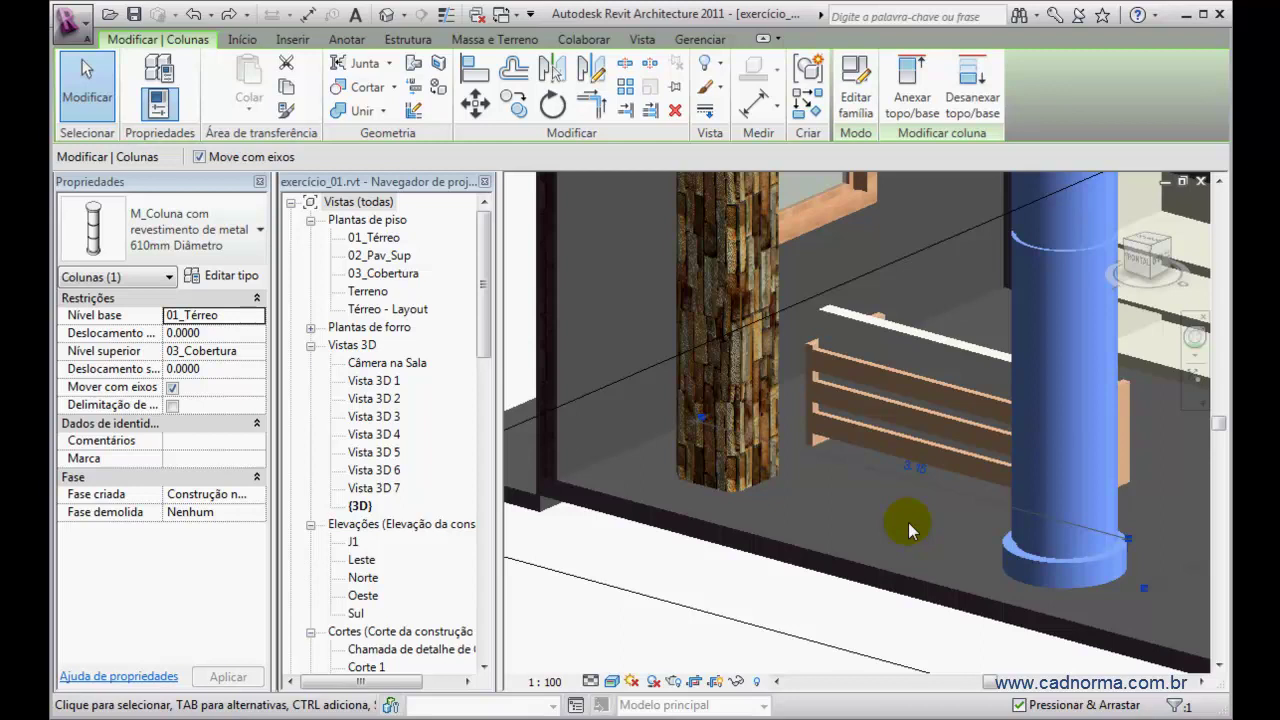
{"action": "left_click", "coordinate": [880, 514]}
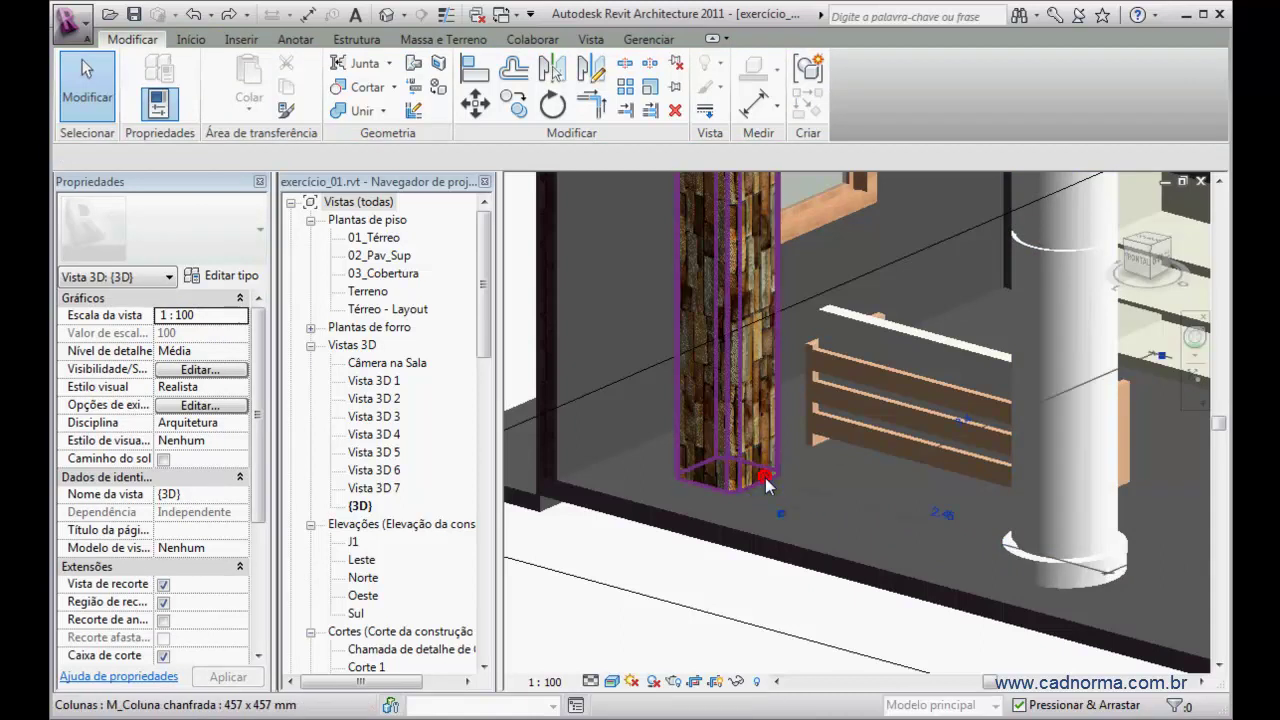
{"action": "left_click", "coordinate": [765, 477]}
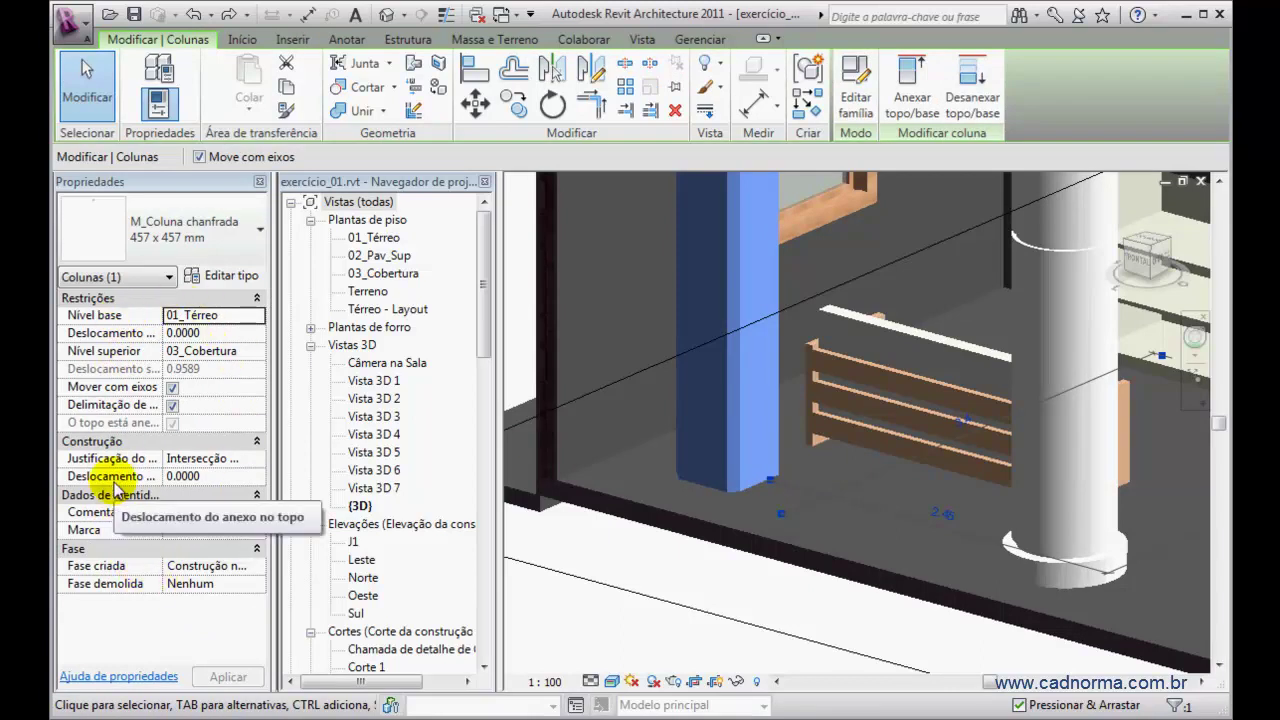
{"action": "left_click", "coordinate": [830, 518]}
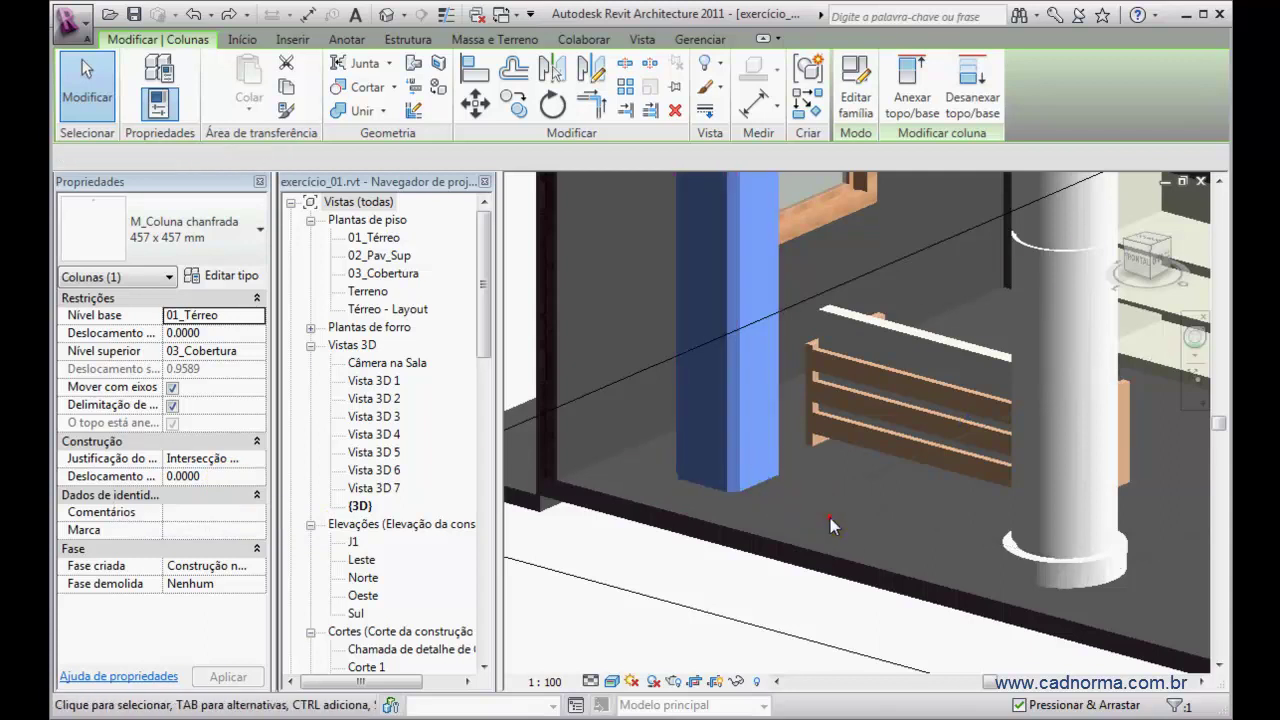
Review the material and dimension parameters in the chamfered column's type properties without changing them
{"action": "left_click", "coordinate": [765, 479]}
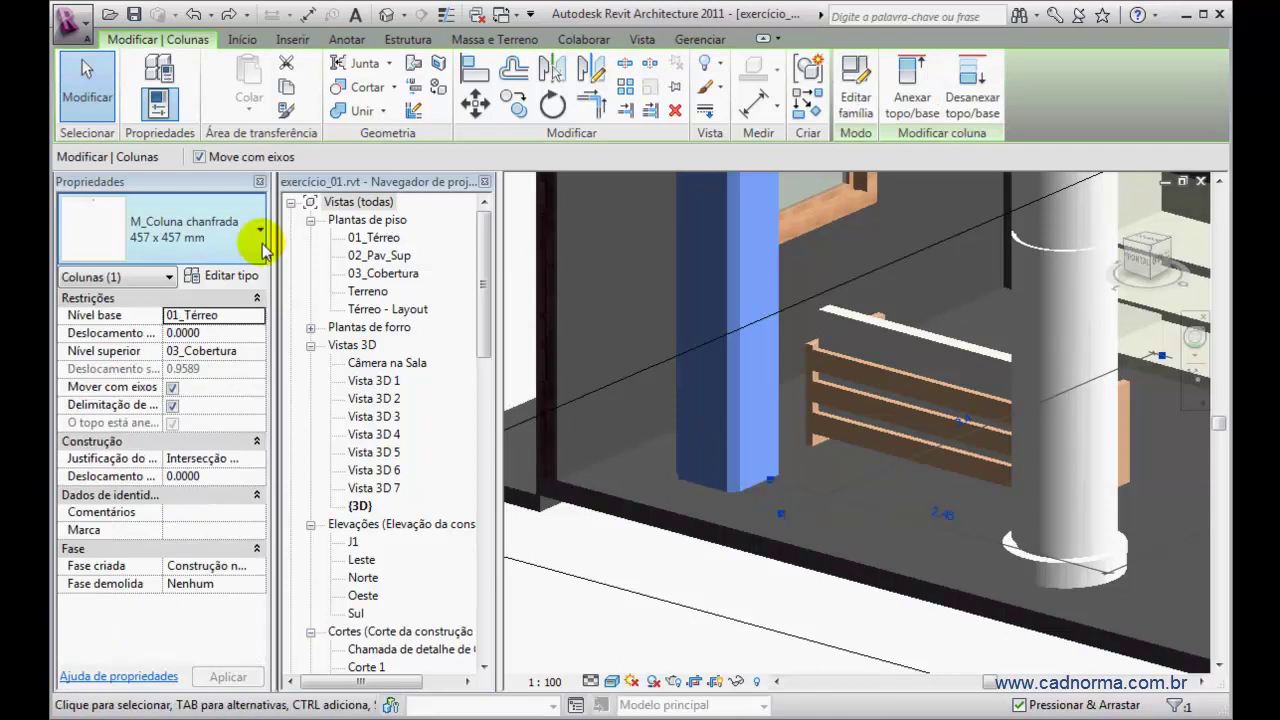
{"action": "left_click", "coordinate": [248, 276]}
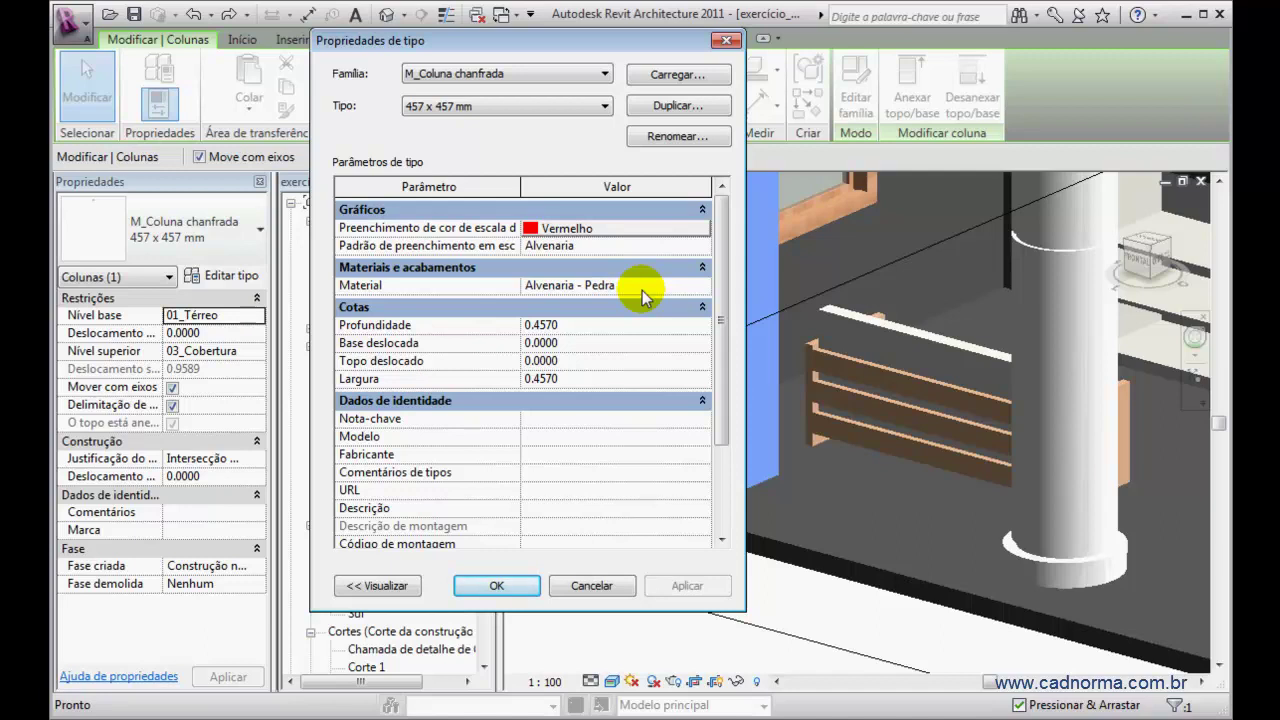
{"action": "left_click", "coordinate": [580, 585]}
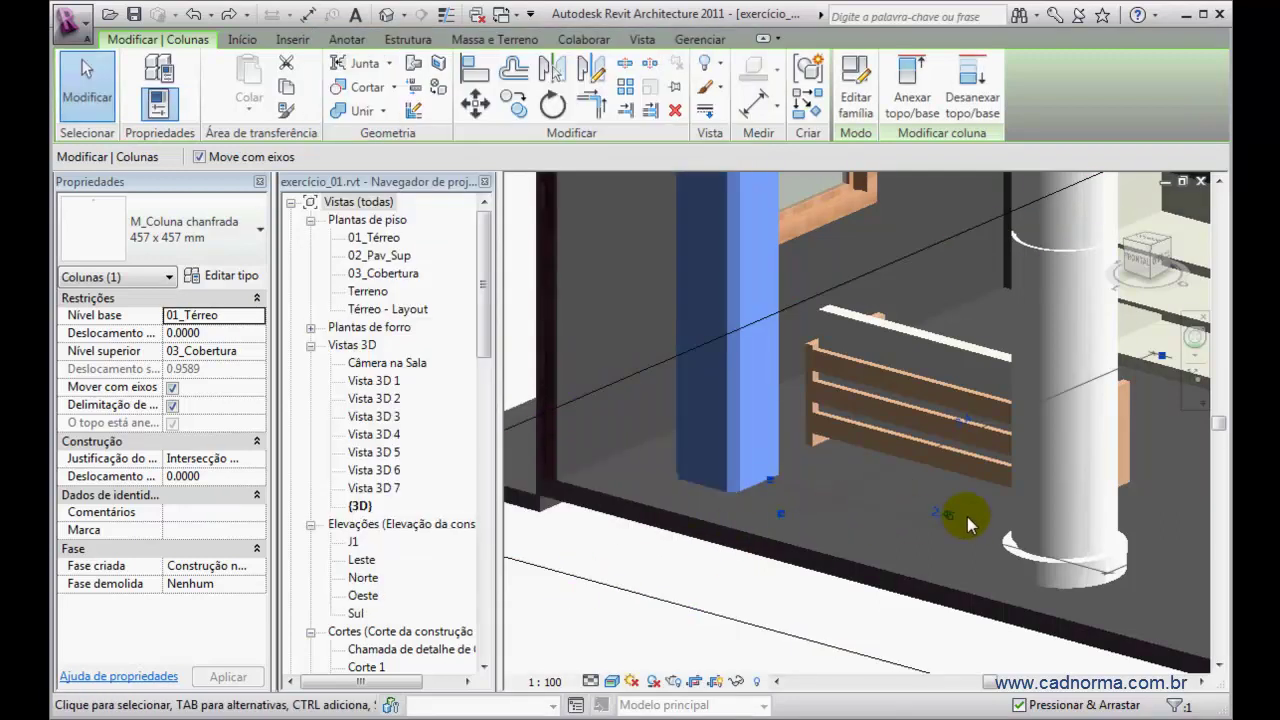
{"action": "left_click", "coordinate": [968, 518]}
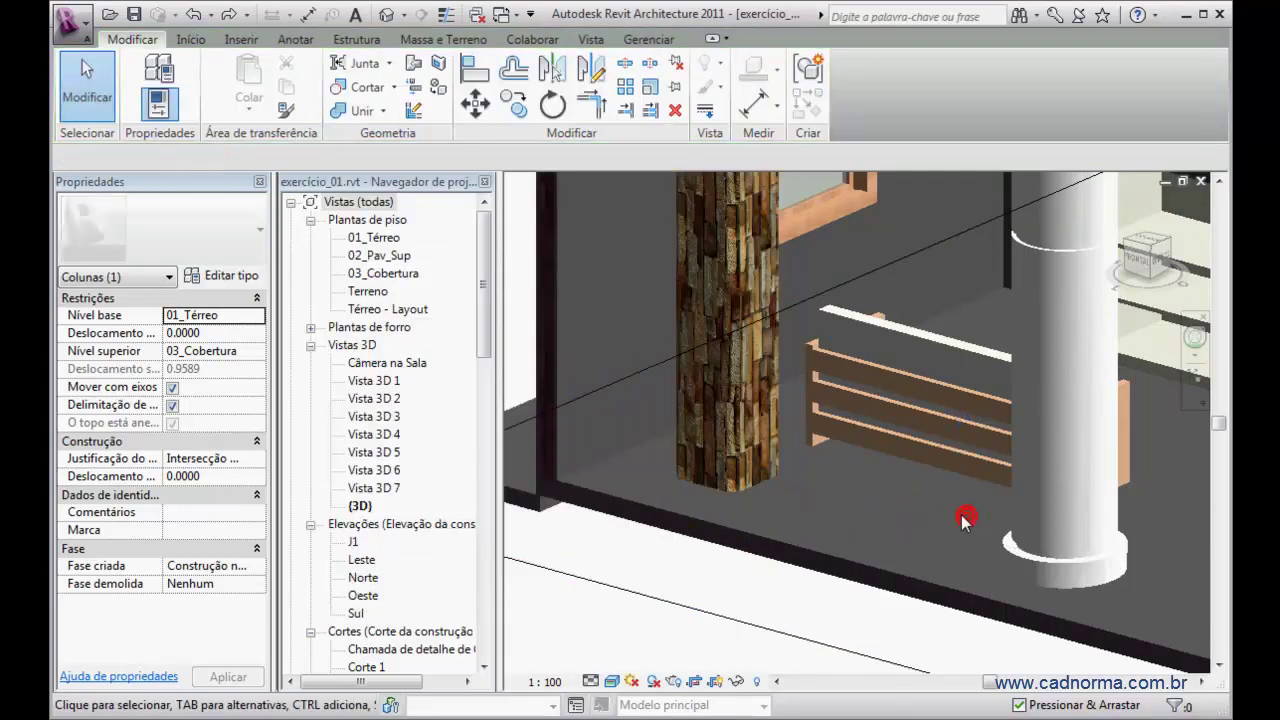
Open the 610 mm metal-clad round column in the Family Editor and start saving it as a separate family file
{"action": "left_click", "coordinate": [1013, 540]}
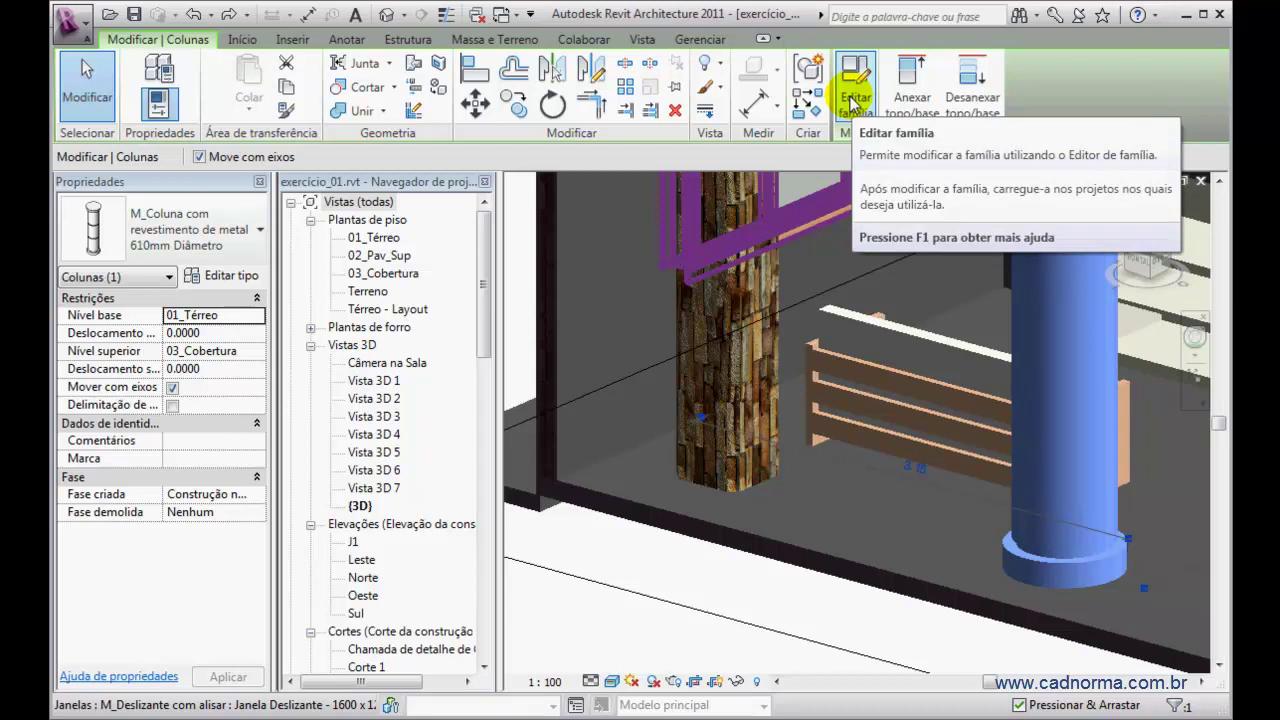
{"action": "left_click", "coordinate": [853, 103]}
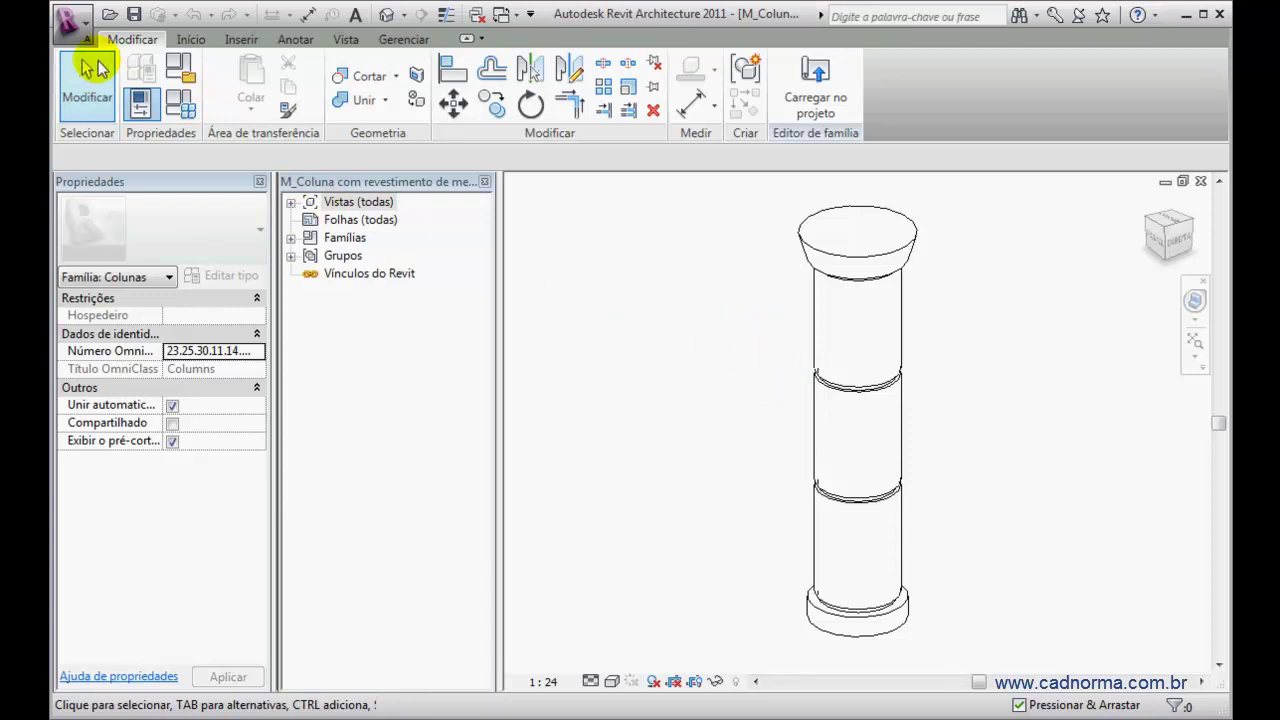
{"action": "left_click", "coordinate": [68, 20]}
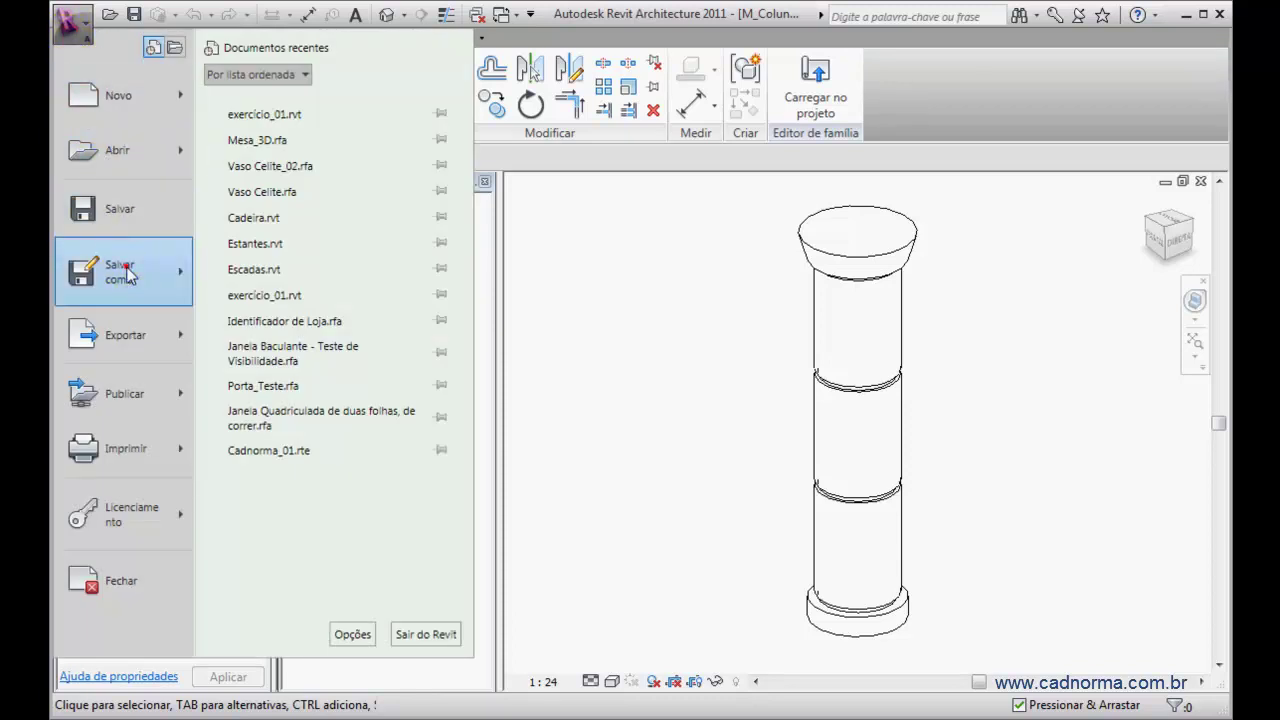
{"action": "mouse_move", "coordinate": [127, 275]}
{"action": "left_click", "coordinate": [255, 180]}
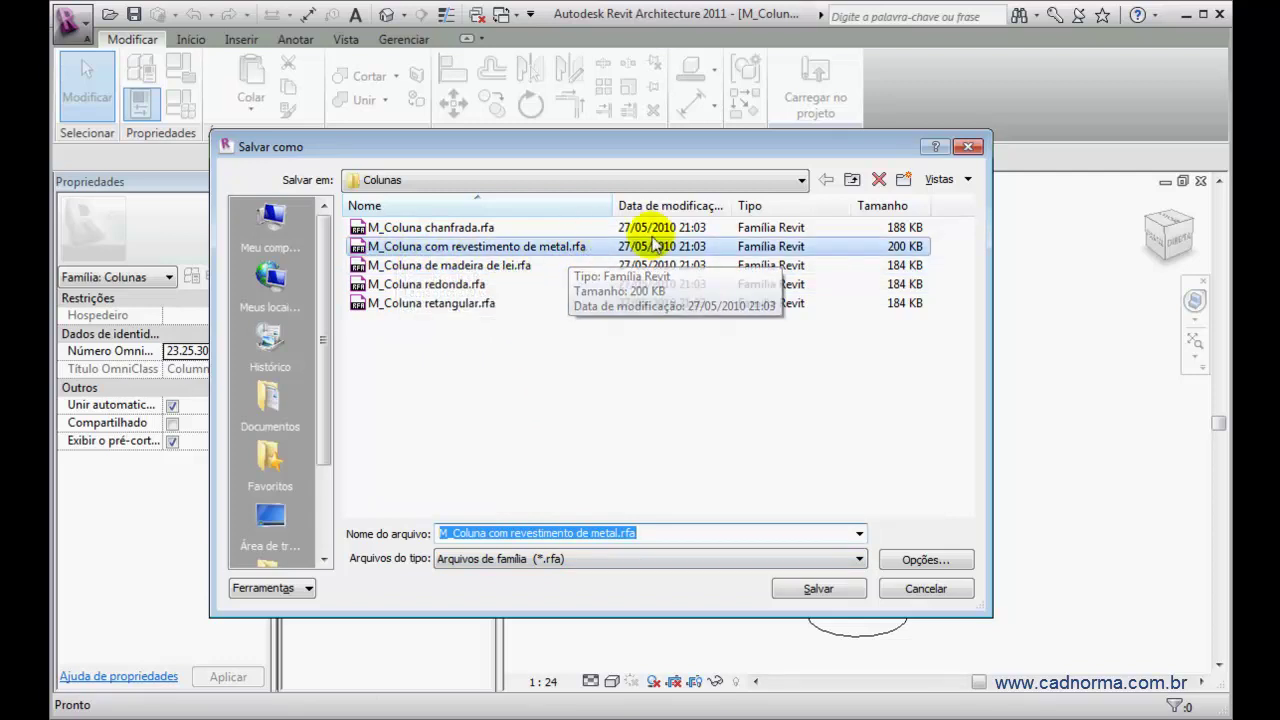
Set the save location to the Colunas folder under Documentos, Cadnorma_Revit, Famílias, 01 - Arquitetura, 10 - Elementos de Construção
{"action": "left_click", "coordinate": [801, 179]}
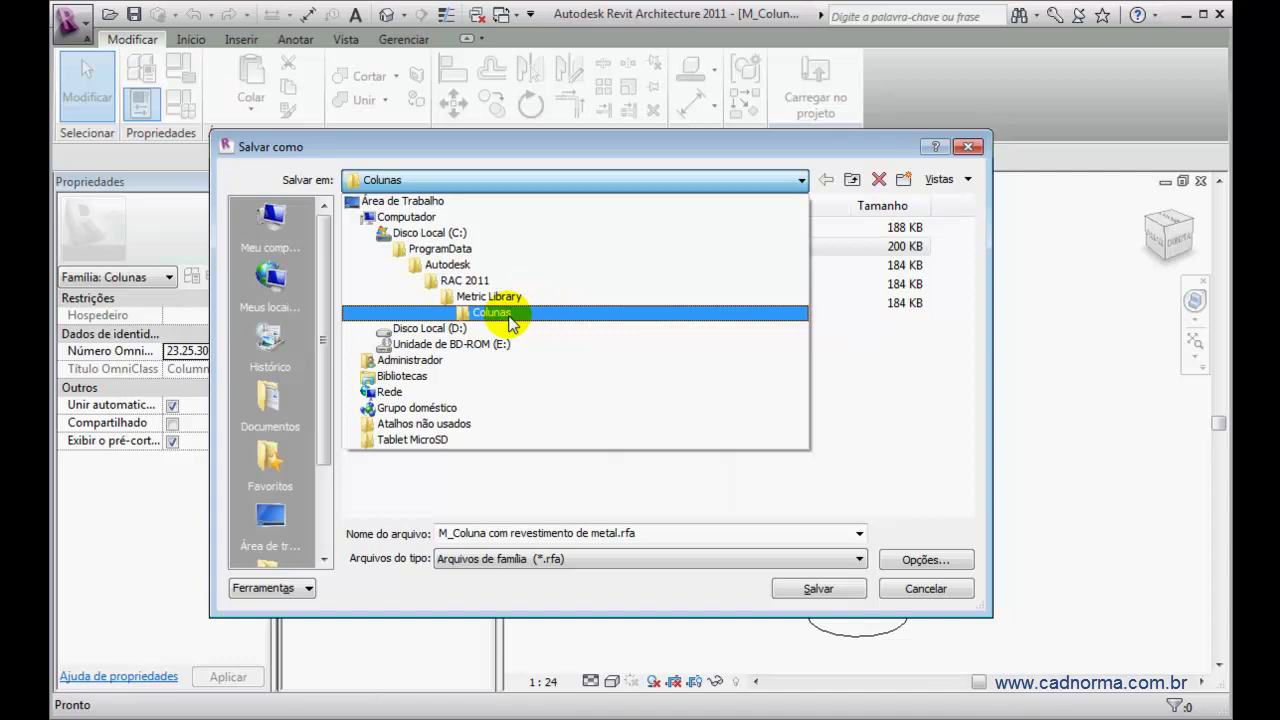
{"action": "left_click", "coordinate": [405, 377]}
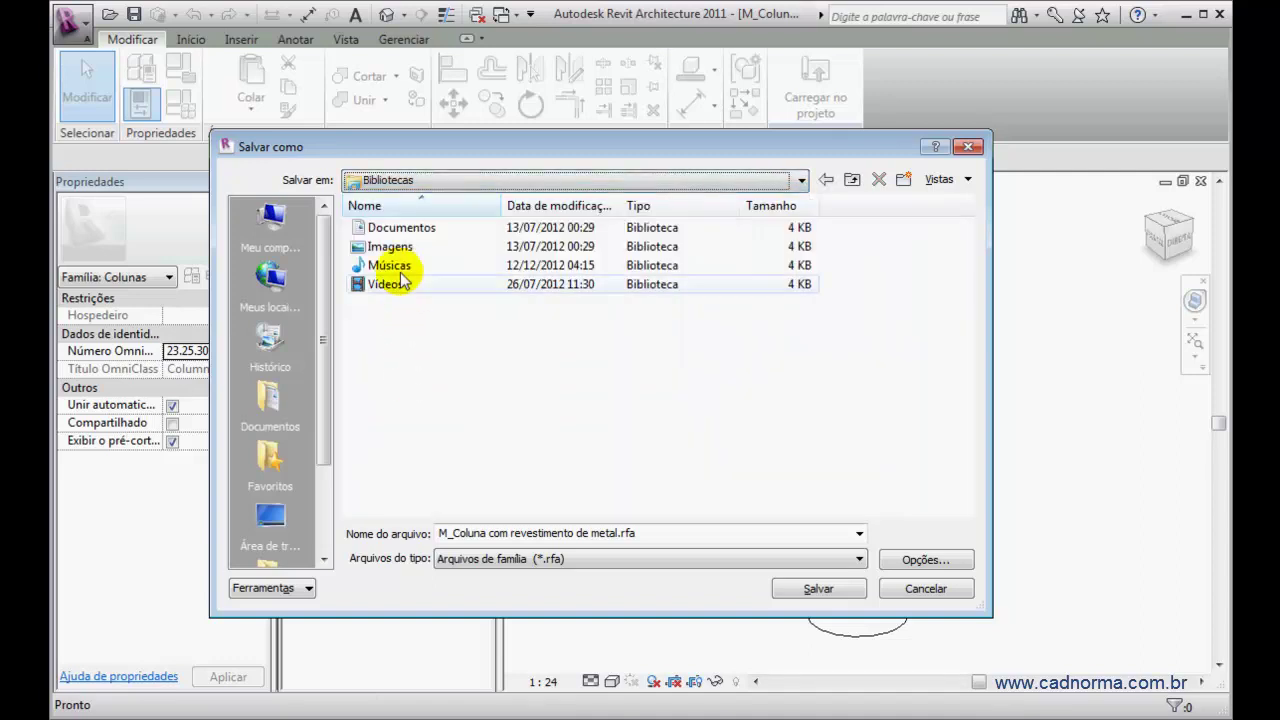
{"action": "double_click", "coordinate": [360, 229]}
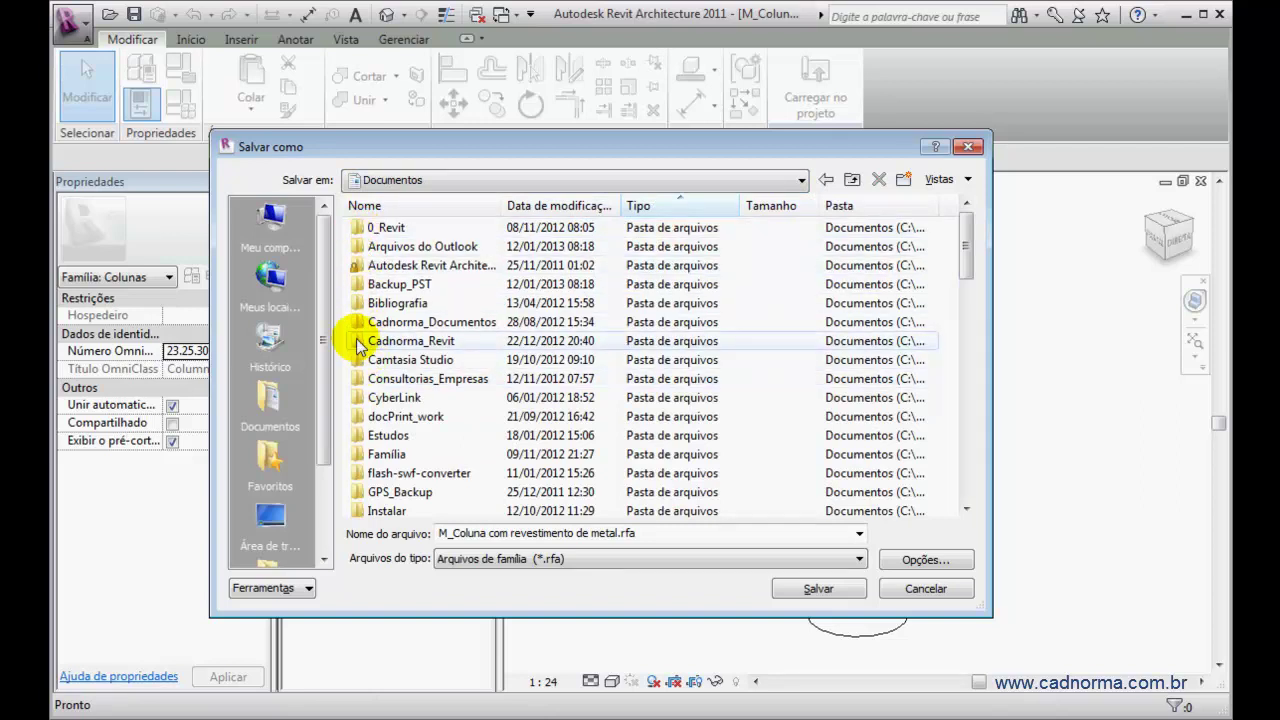
{"action": "double_click", "coordinate": [360, 345]}
{"action": "left_click", "coordinate": [372, 250]}
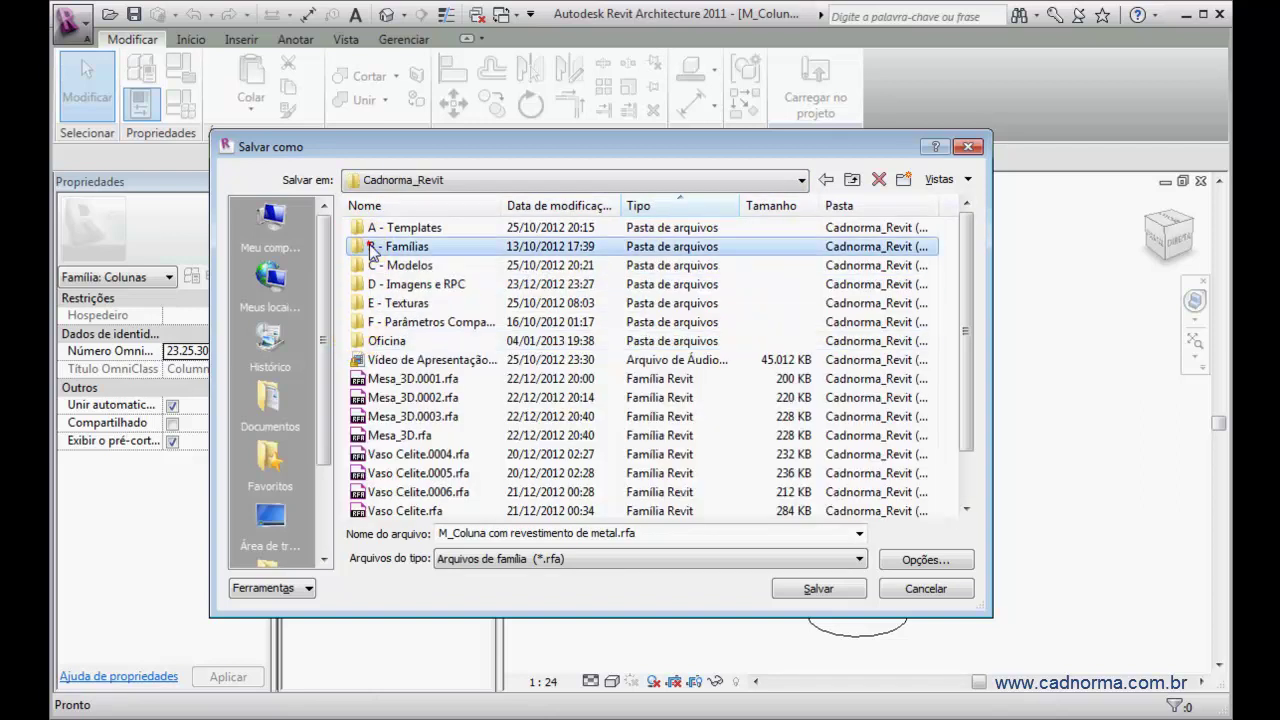
{"action": "double_click", "coordinate": [372, 250]}
{"action": "left_click", "coordinate": [360, 250]}
{"action": "double_click", "coordinate": [360, 250]}
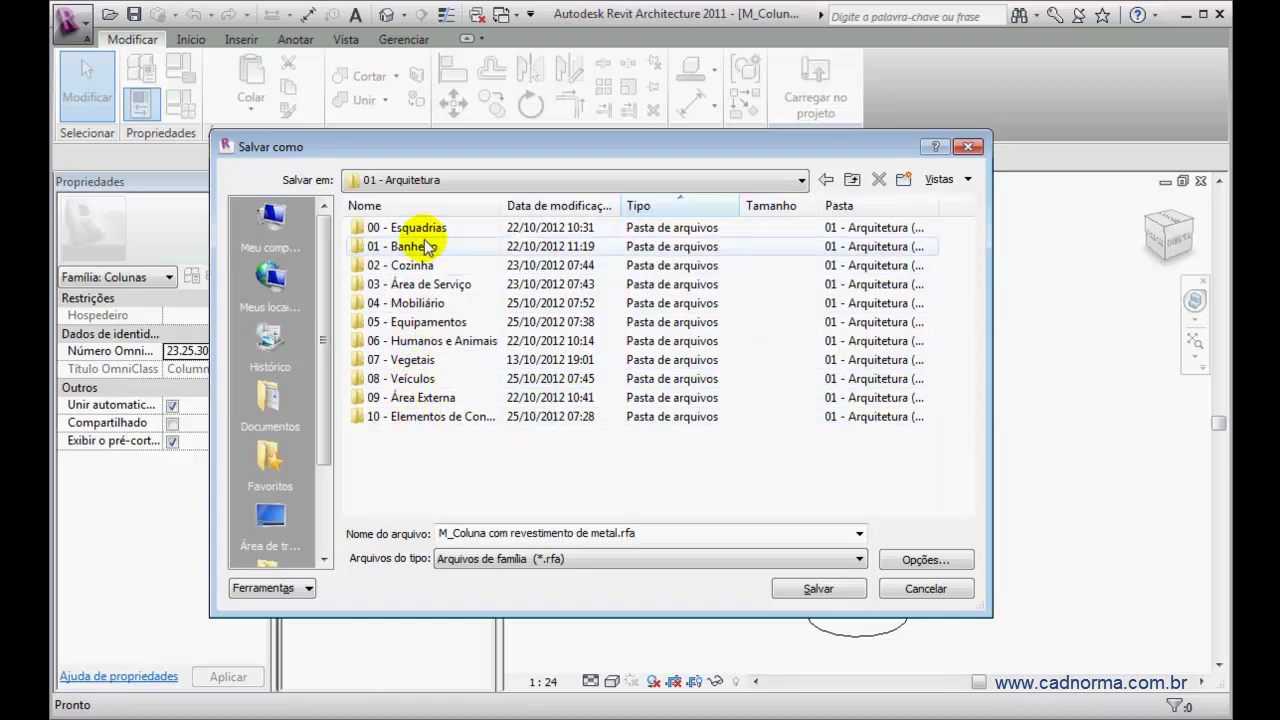
{"action": "double_click", "coordinate": [431, 418]}
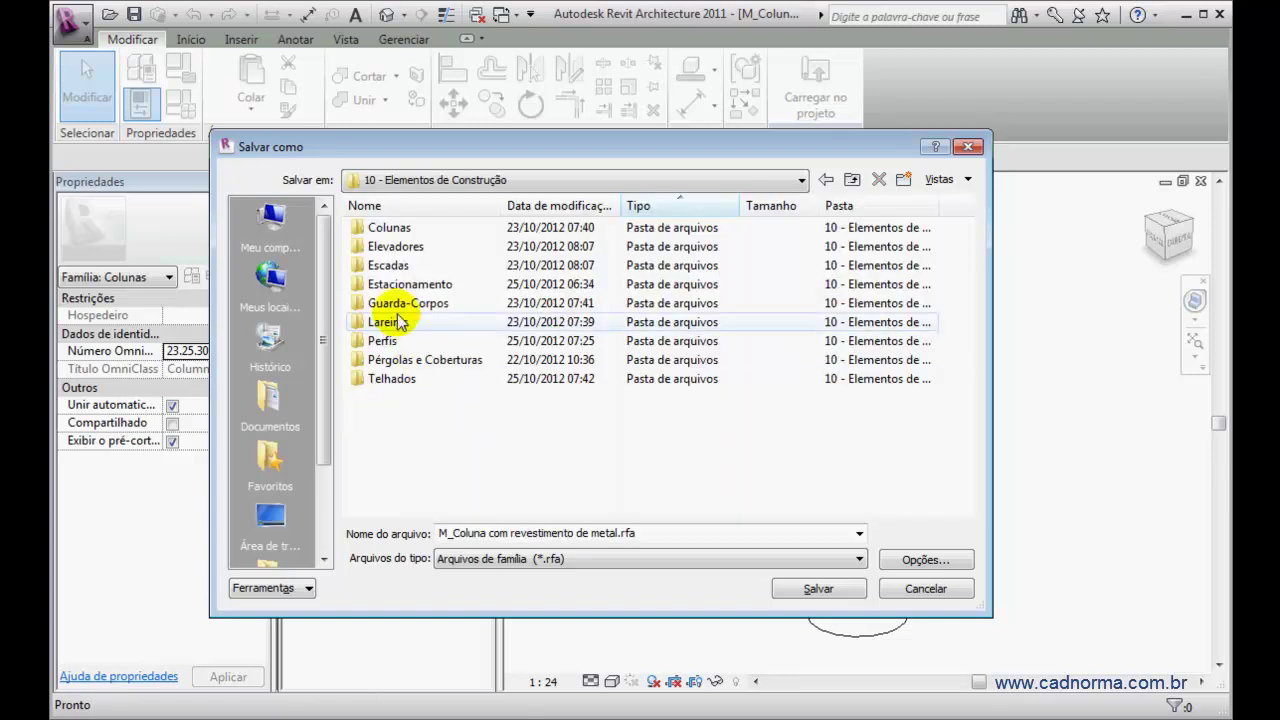
{"action": "double_click", "coordinate": [362, 228]}
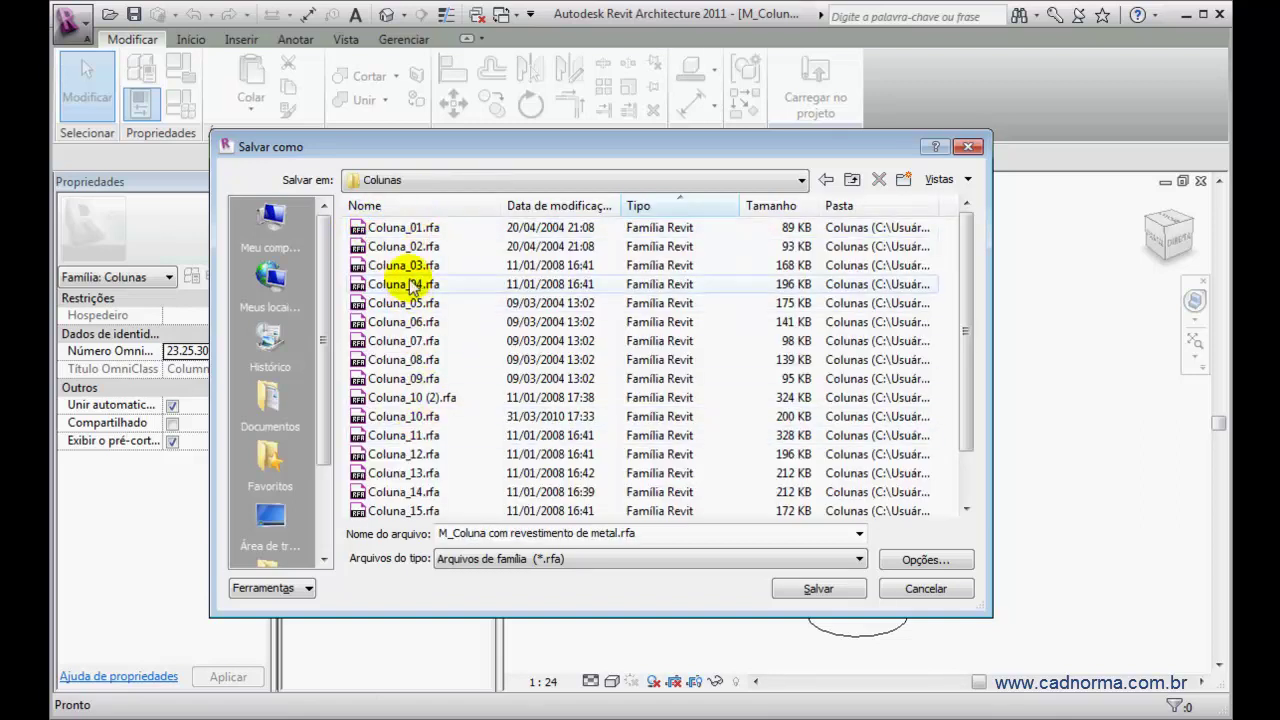
Review the numbered column family files in the Colunas folder, pick Coluna_17.rfa as a naming reference, and cancel the save
{"action": "left_click", "coordinate": [405, 247]}
{"action": "left_click", "coordinate": [402, 303]}
{"action": "left_click", "coordinate": [400, 340]}
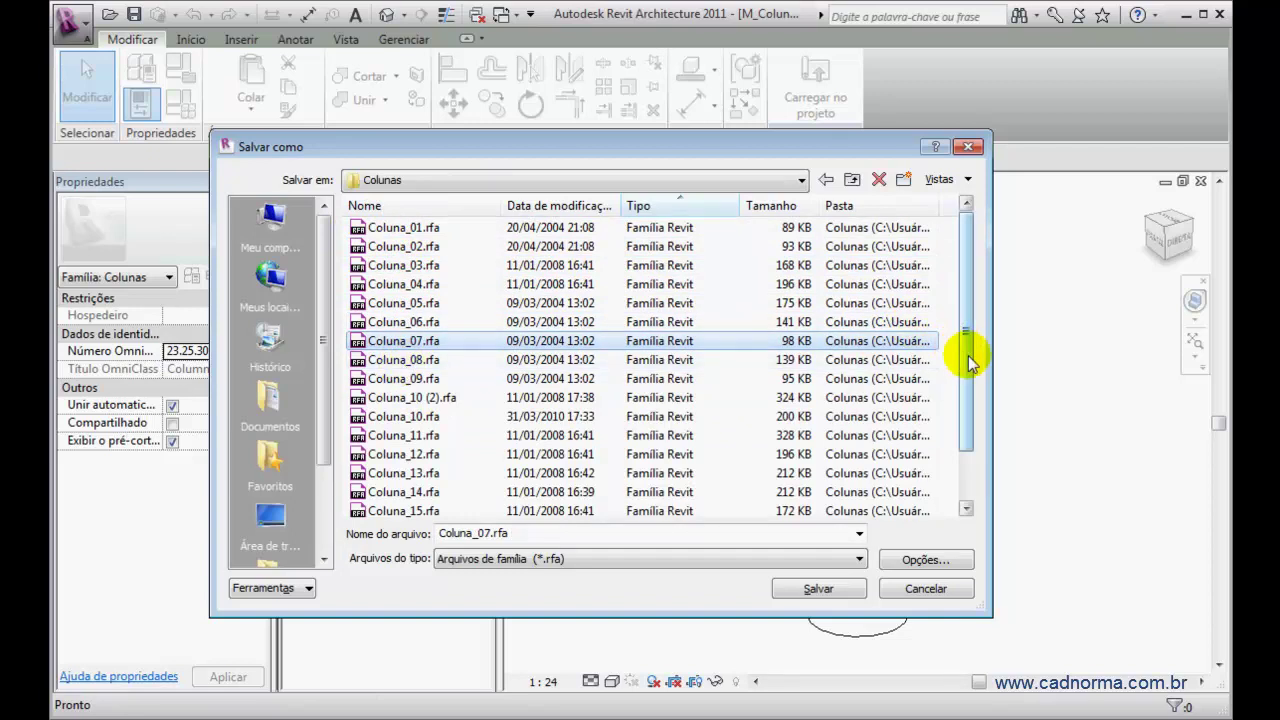
{"action": "scroll", "coordinate": [965, 360], "scroll_direction": "down", "scroll_amount": 1}
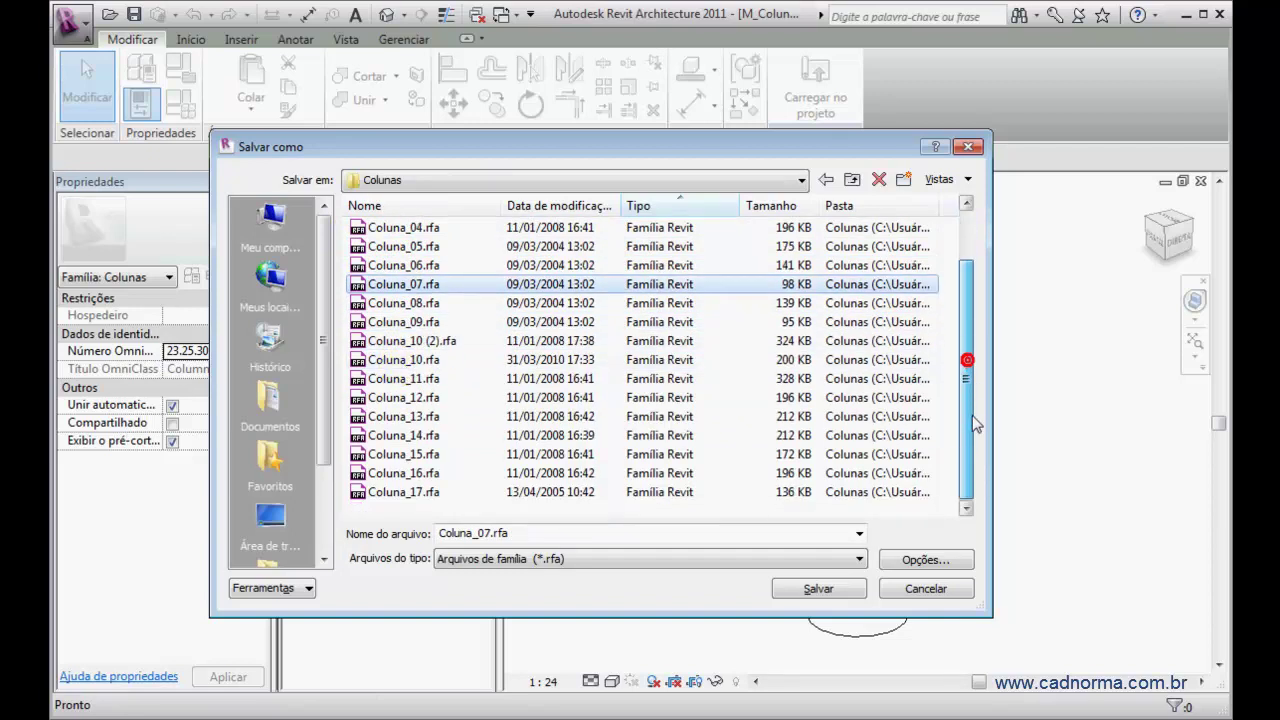
{"action": "left_click", "coordinate": [397, 492]}
{"action": "left_click", "coordinate": [489, 534]}
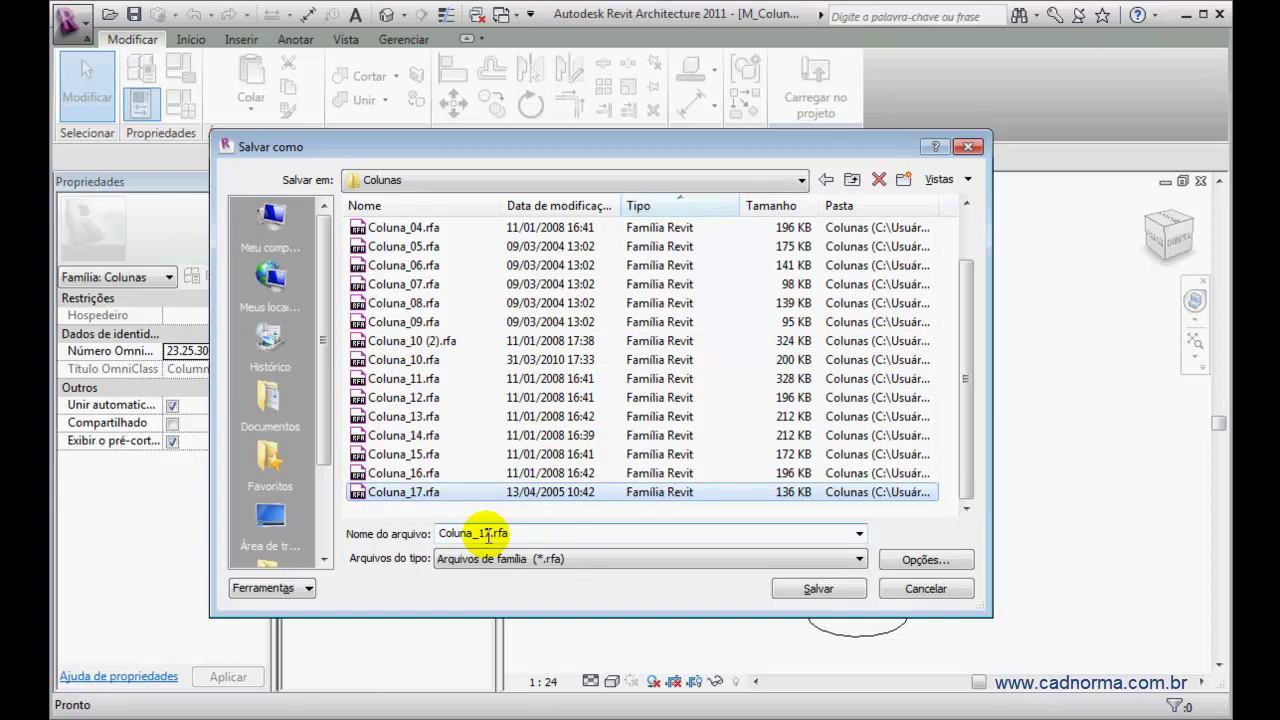
{"action": "key", "text": "Tab"}
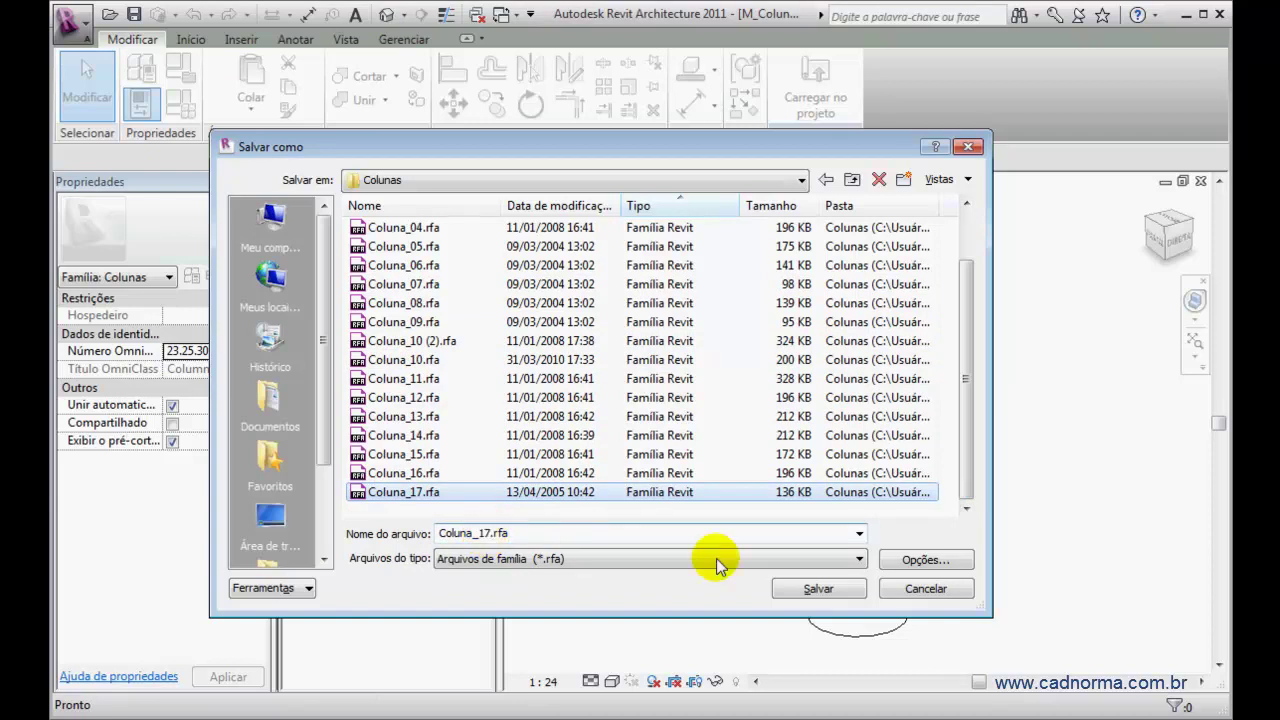
{"action": "left_click", "coordinate": [913, 590]}
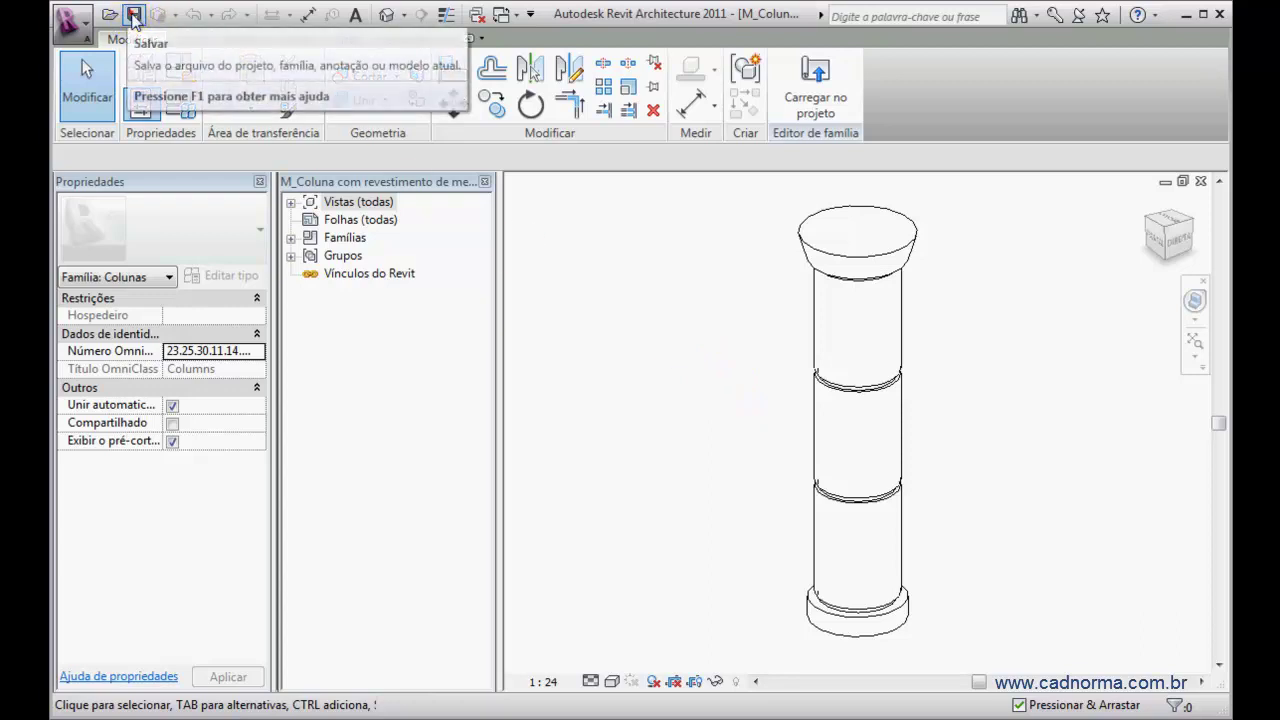
Check the default Colunas library folder for the original metal-clad column family file, then cancel saving
{"action": "left_click", "coordinate": [134, 16]}
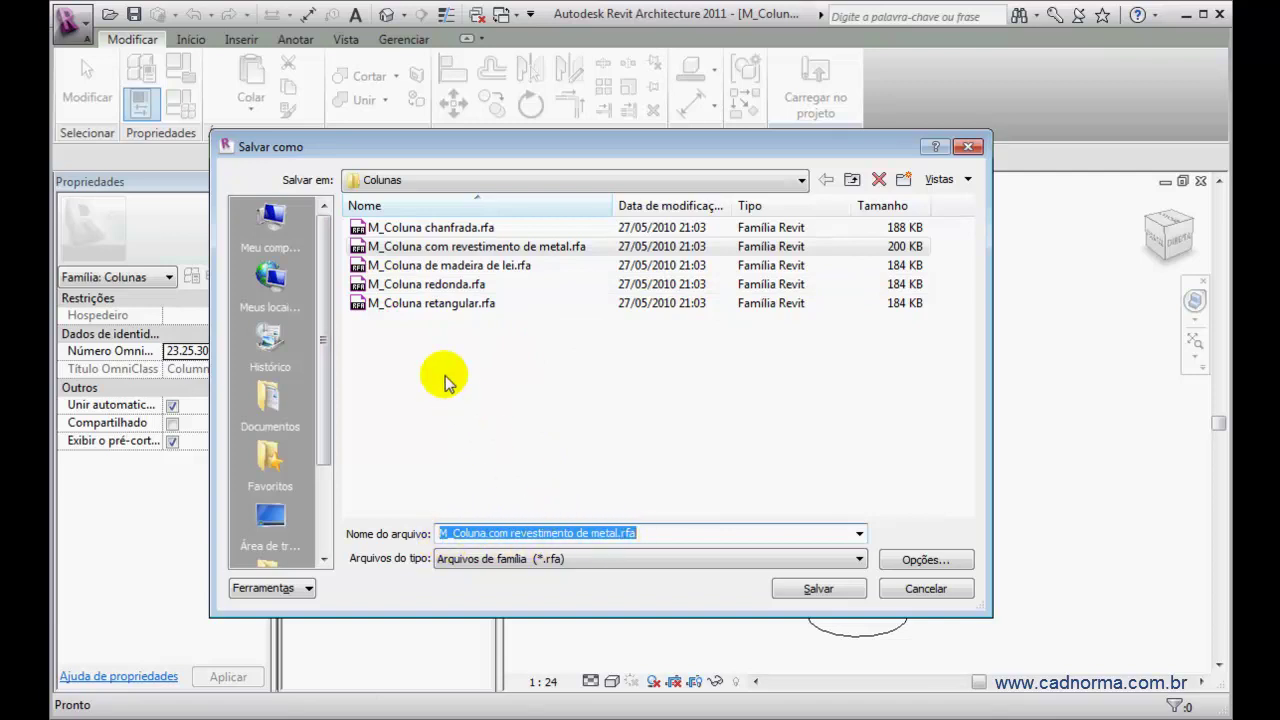
{"action": "left_click", "coordinate": [392, 249]}
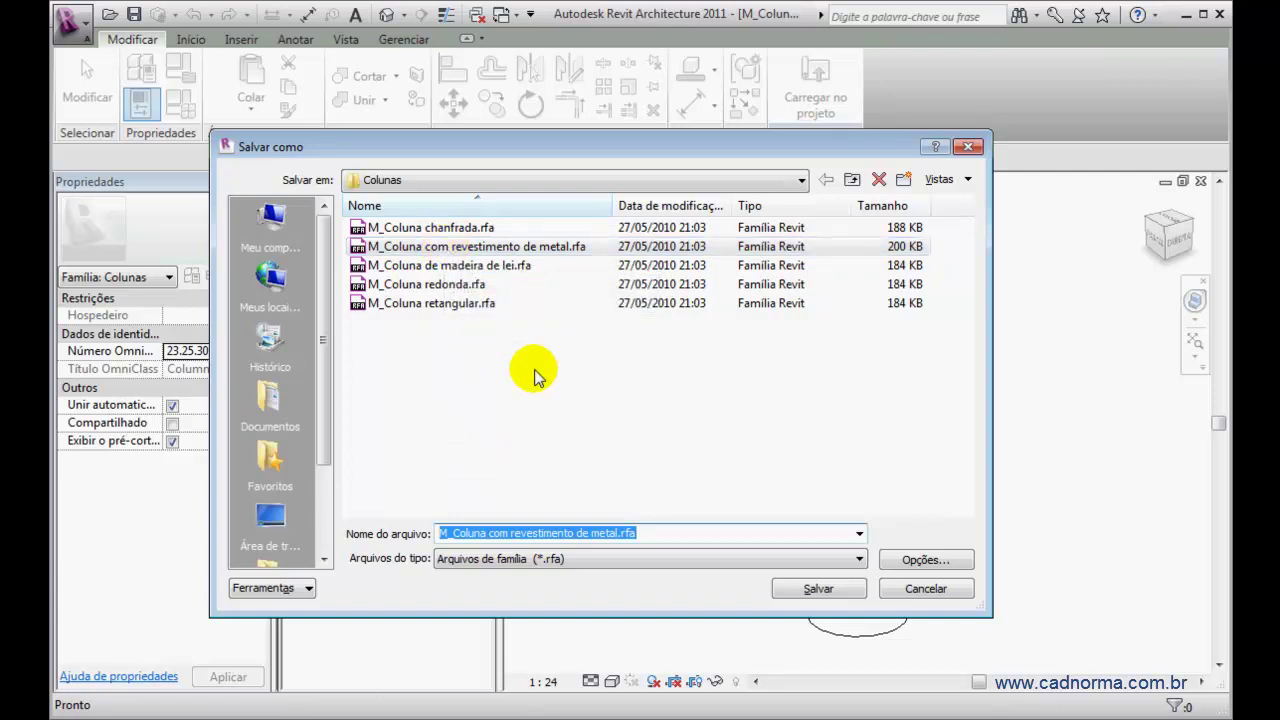
{"action": "left_click", "coordinate": [915, 588]}
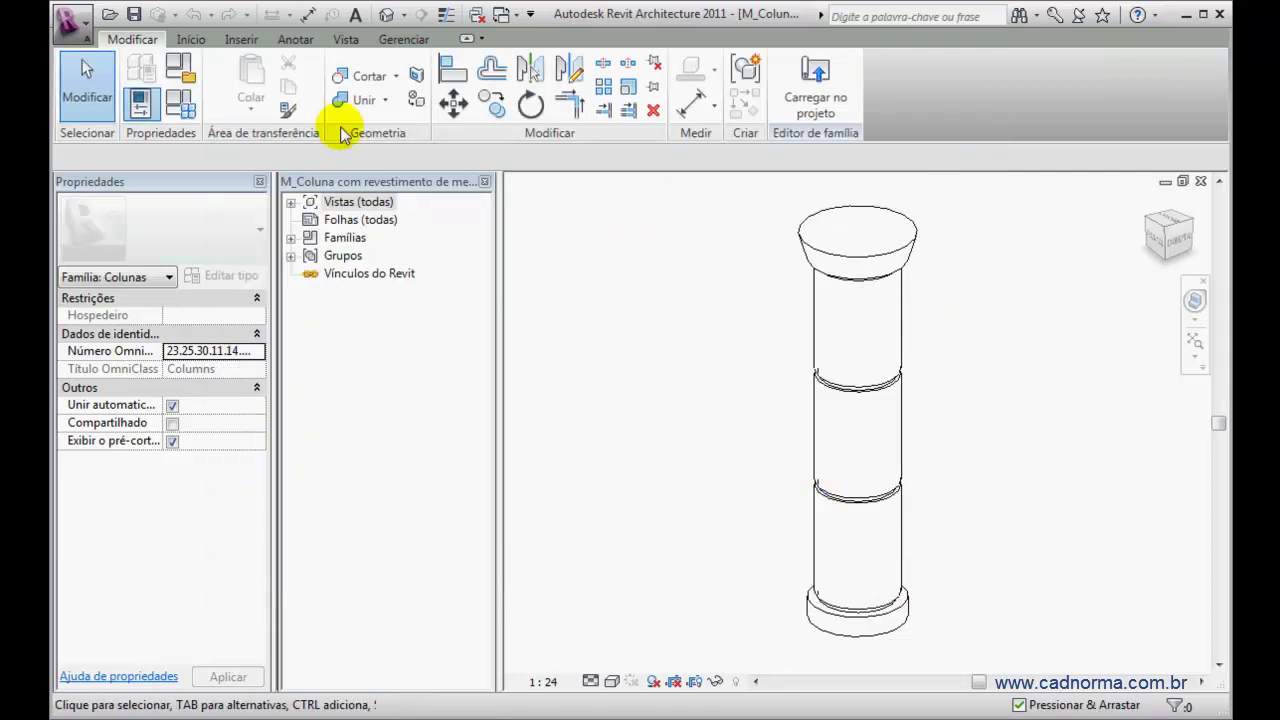
Close the metal-clad column family without saving and return to the exercício_01 project
{"action": "left_click", "coordinate": [68, 18]}
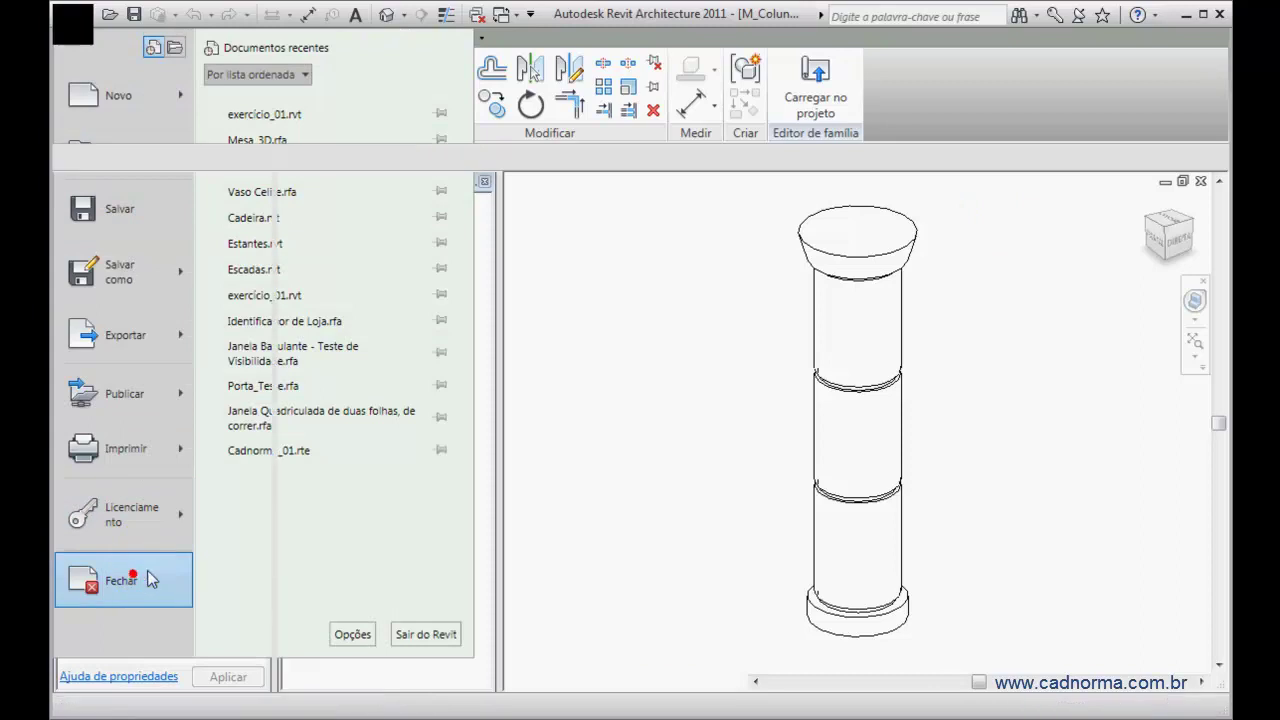
{"action": "left_click", "coordinate": [90, 572]}
{"action": "left_click", "coordinate": [666, 392]}
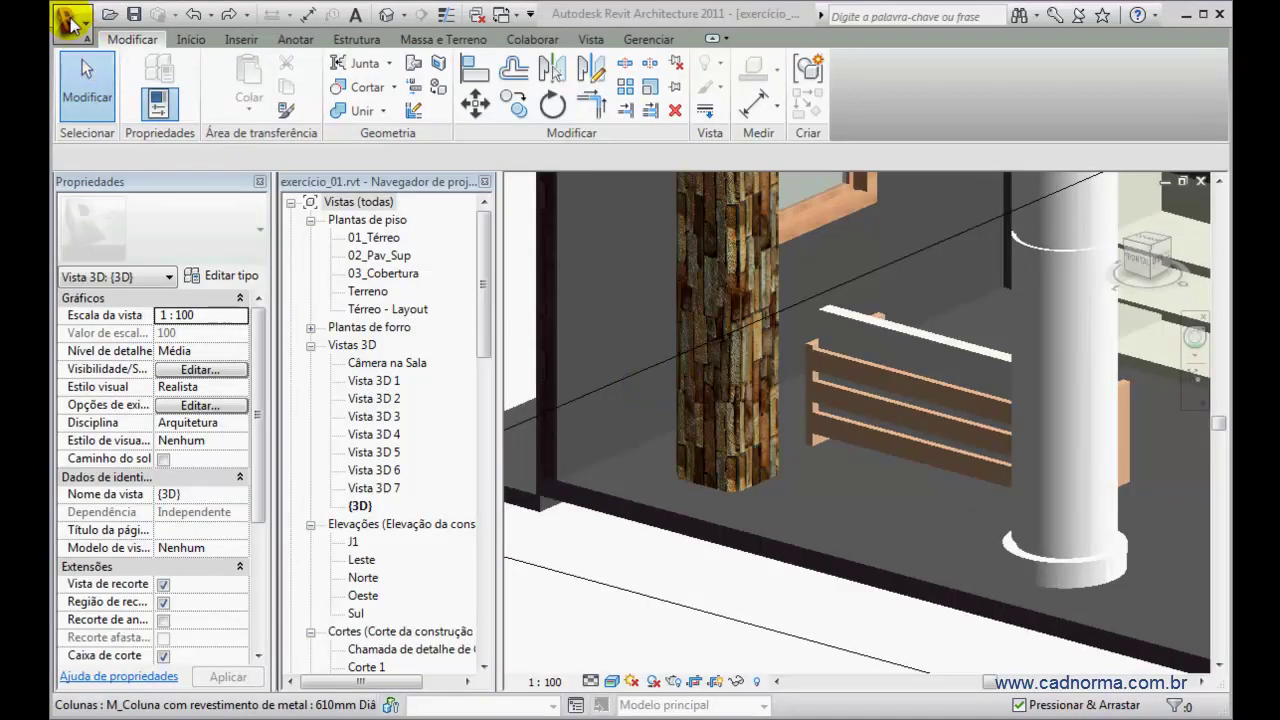
{"action": "left_click", "coordinate": [68, 18]}
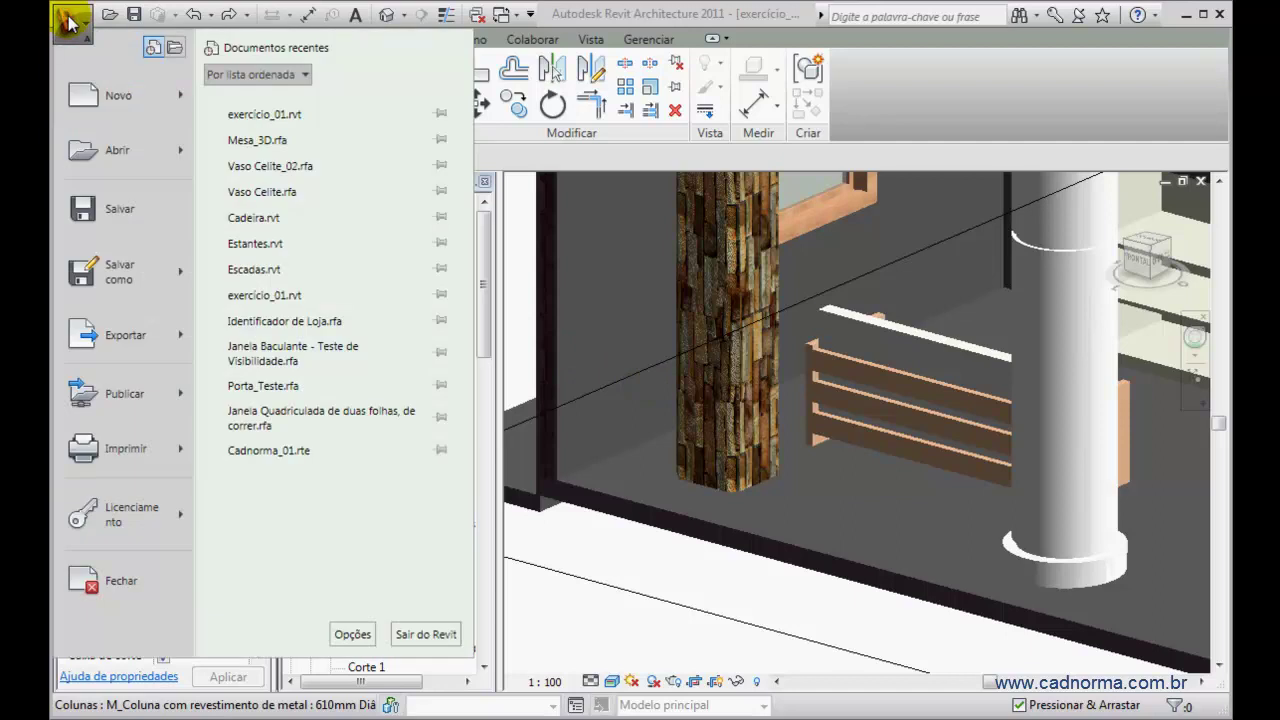
{"action": "mouse_move", "coordinate": [116, 150]}
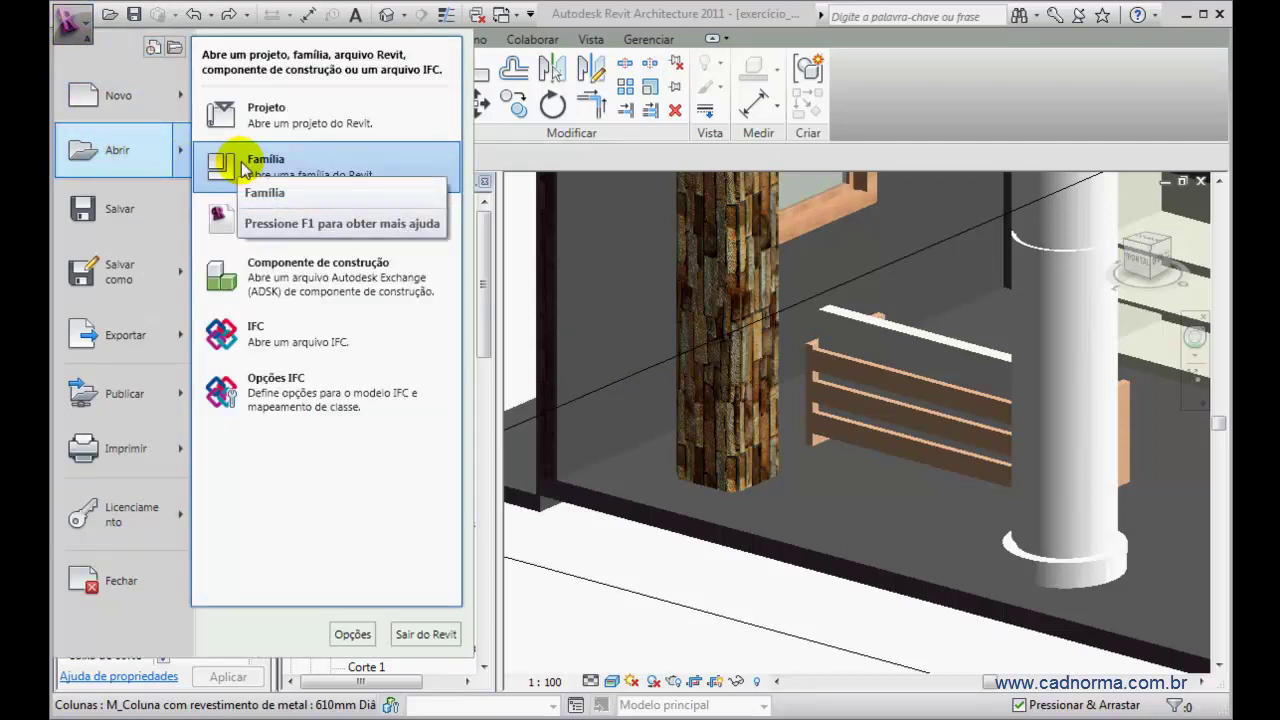
{"action": "left_click", "coordinate": [748, 482]}
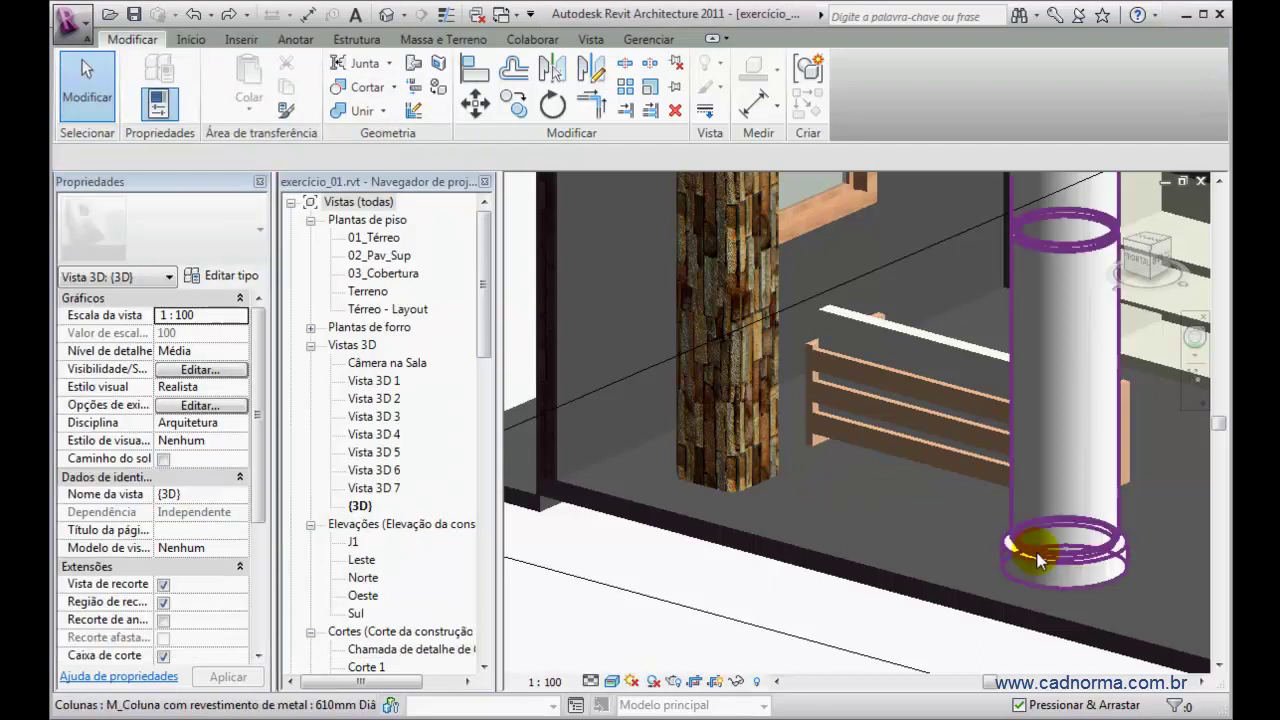
Set the material of the 610mm Diâmetro metal-clad column type to Pedra (2), checking its render appearance before applying it
{"action": "left_click", "coordinate": [1038, 558]}
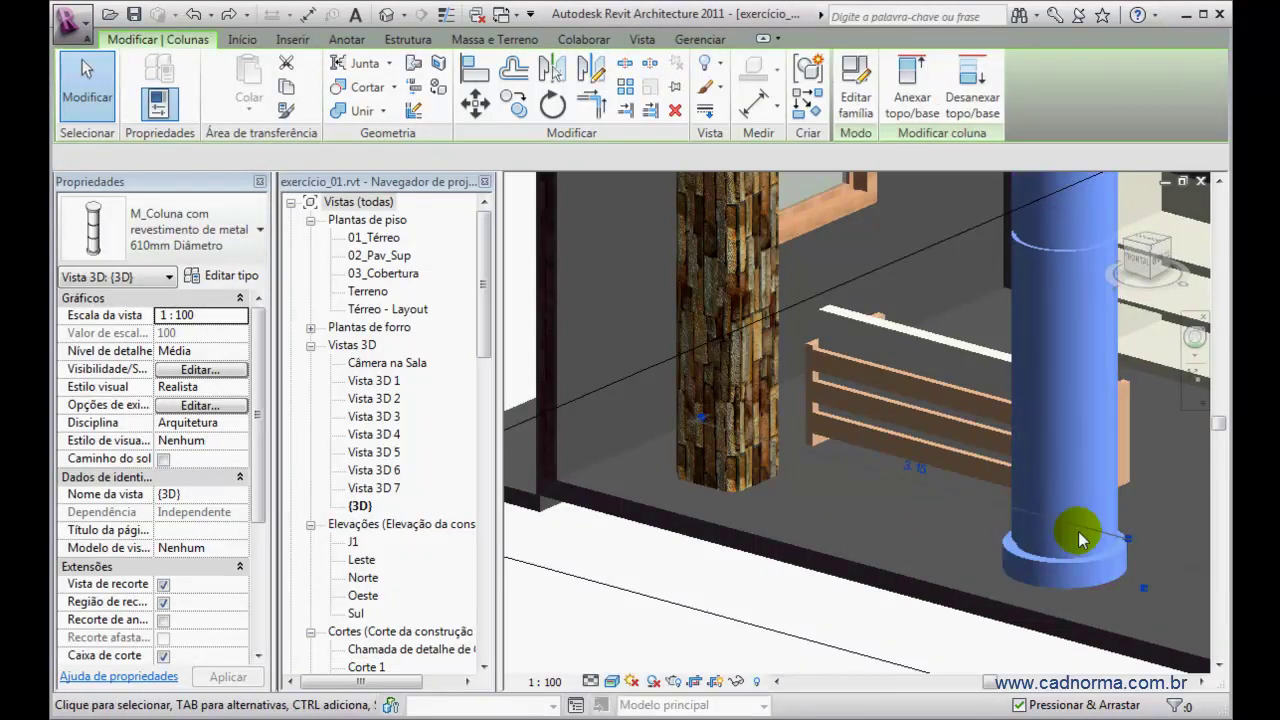
{"action": "left_click", "coordinate": [231, 275]}
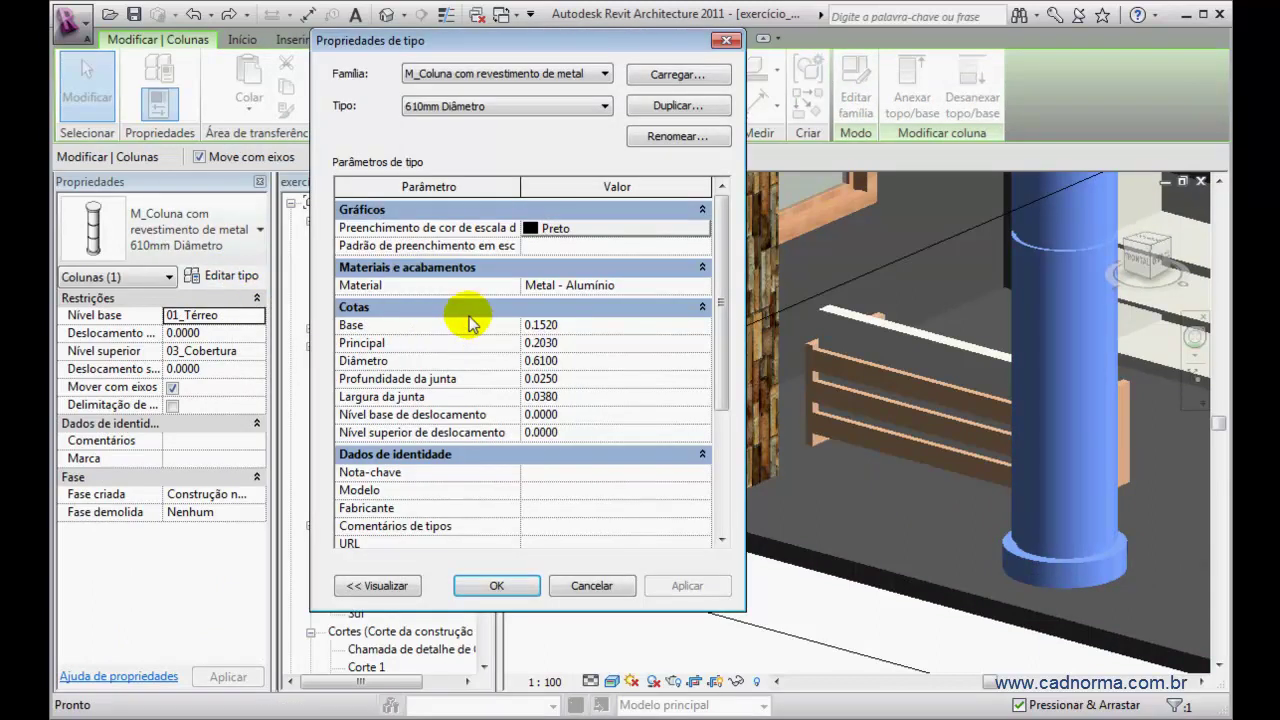
{"action": "left_click", "coordinate": [646, 286]}
{"action": "left_click", "coordinate": [696, 287]}
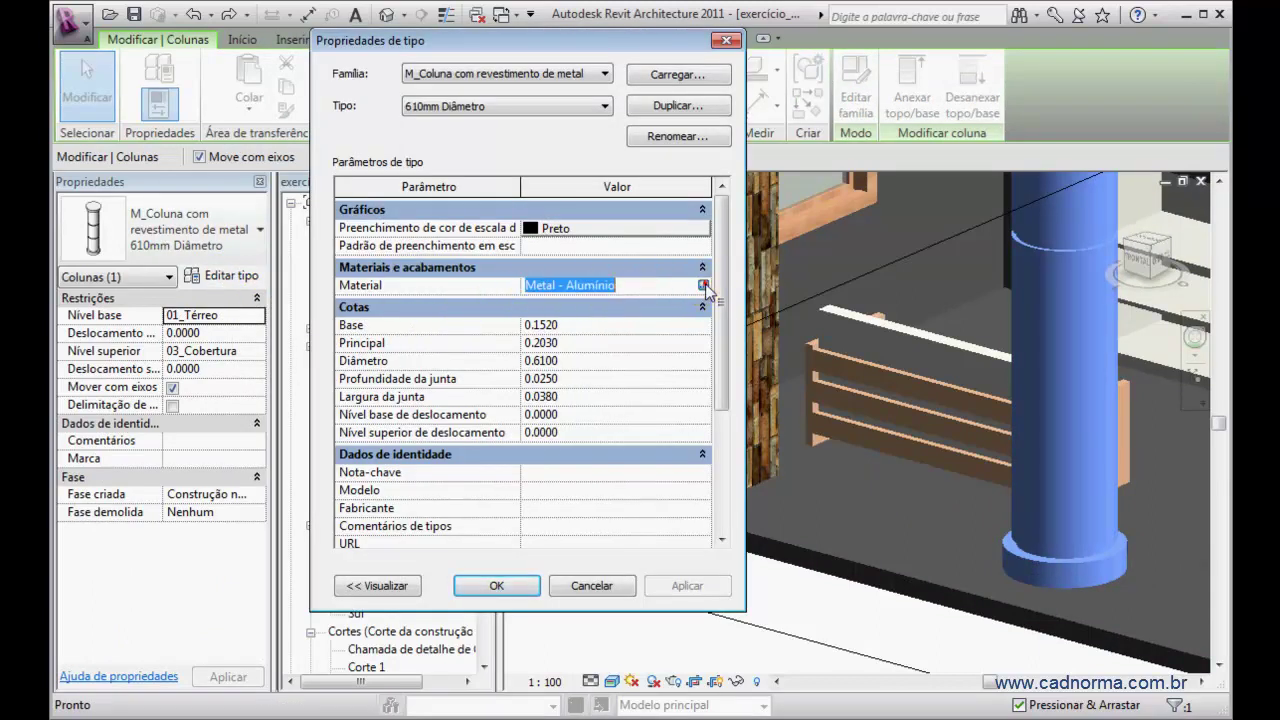
{"action": "left_click", "coordinate": [705, 288]}
{"action": "left_click_drag", "start_coordinate": [539, 412], "coordinate": [540, 486]}
{"action": "left_click", "coordinate": [182, 357]}
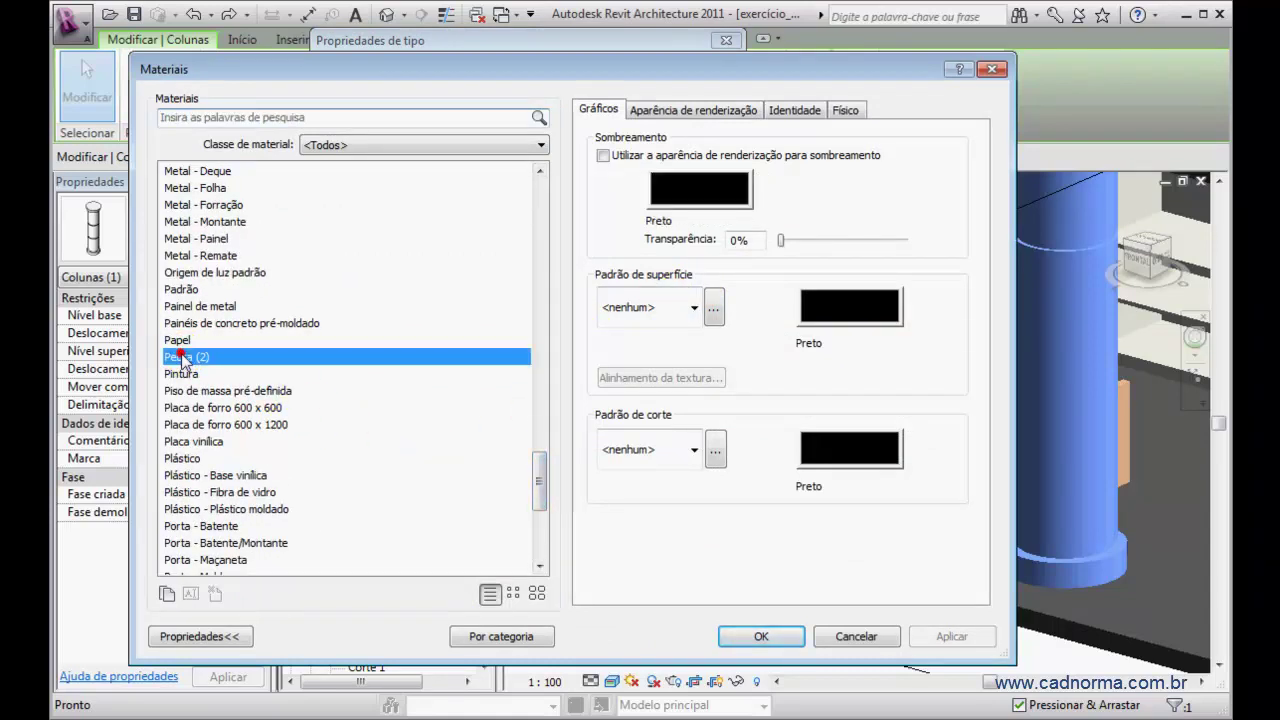
{"action": "left_click", "coordinate": [715, 110]}
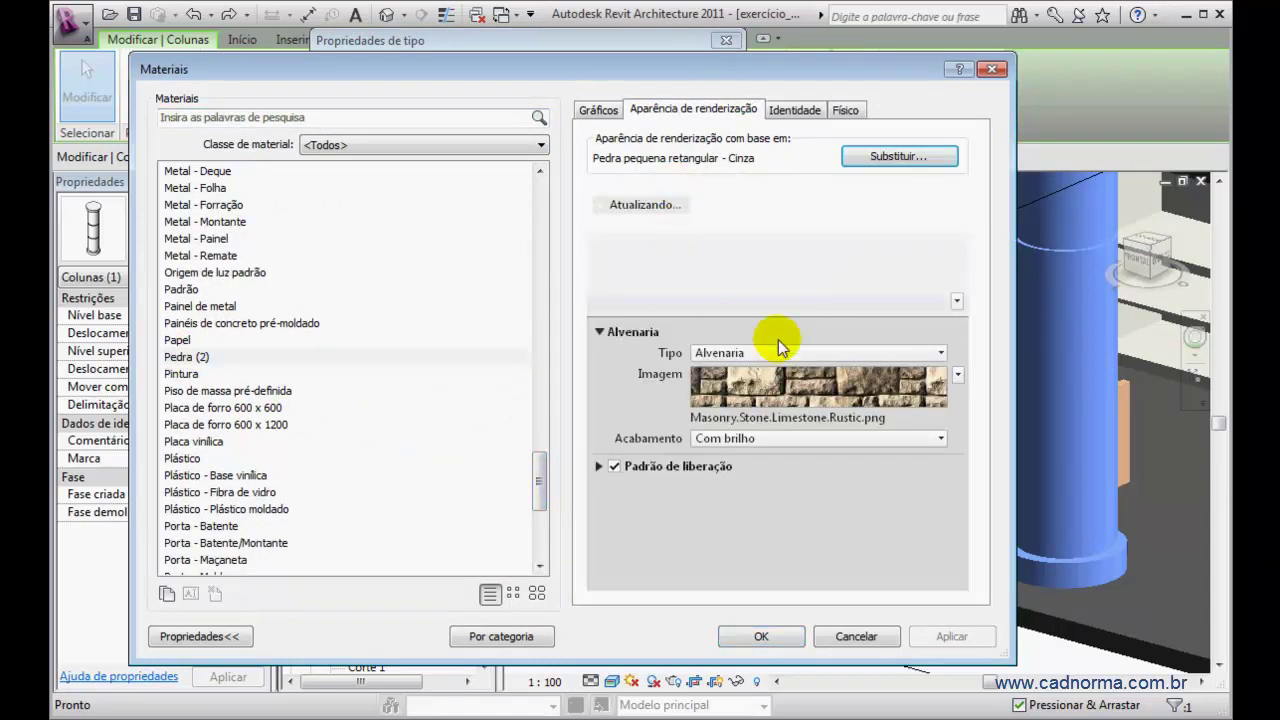
{"action": "left_click", "coordinate": [773, 640]}
{"action": "left_click", "coordinate": [681, 586]}
{"action": "left_click", "coordinate": [519, 587]}
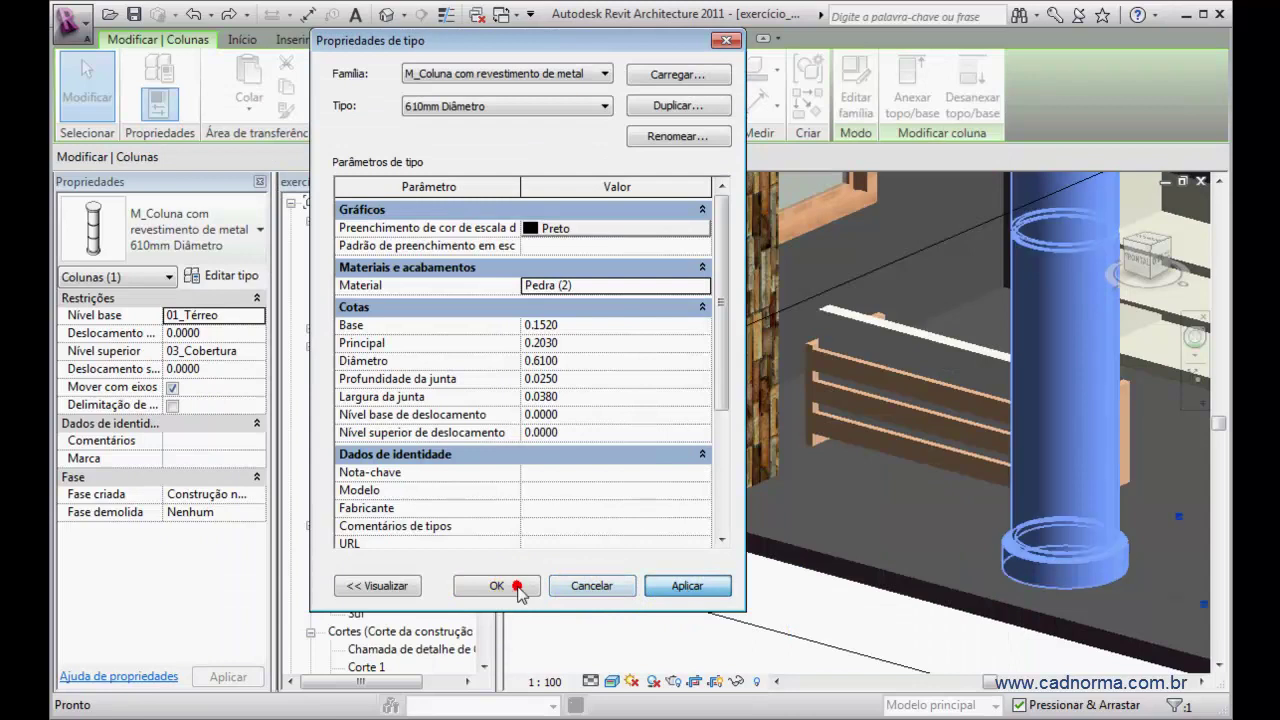
{"action": "left_click", "coordinate": [899, 532]}
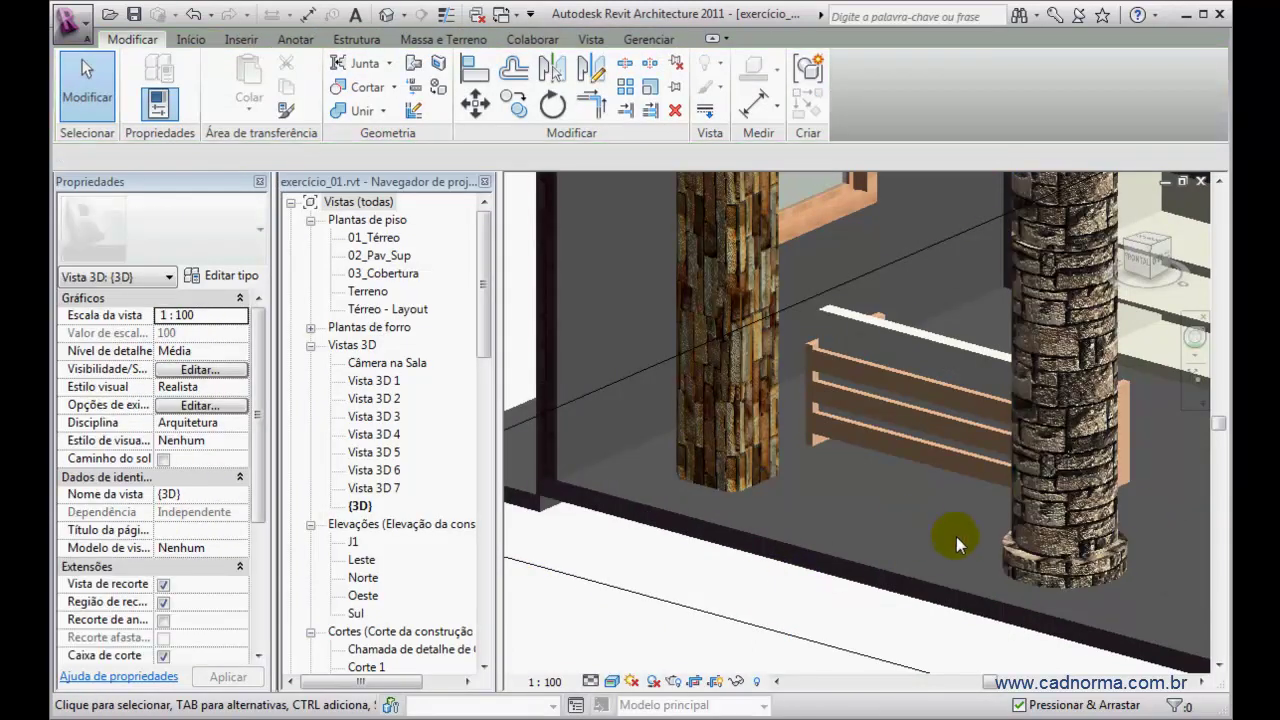
Open the round column in the Family Editor and bring up the family parameter association for its revolved solid's material
{"action": "left_click", "coordinate": [1027, 560]}
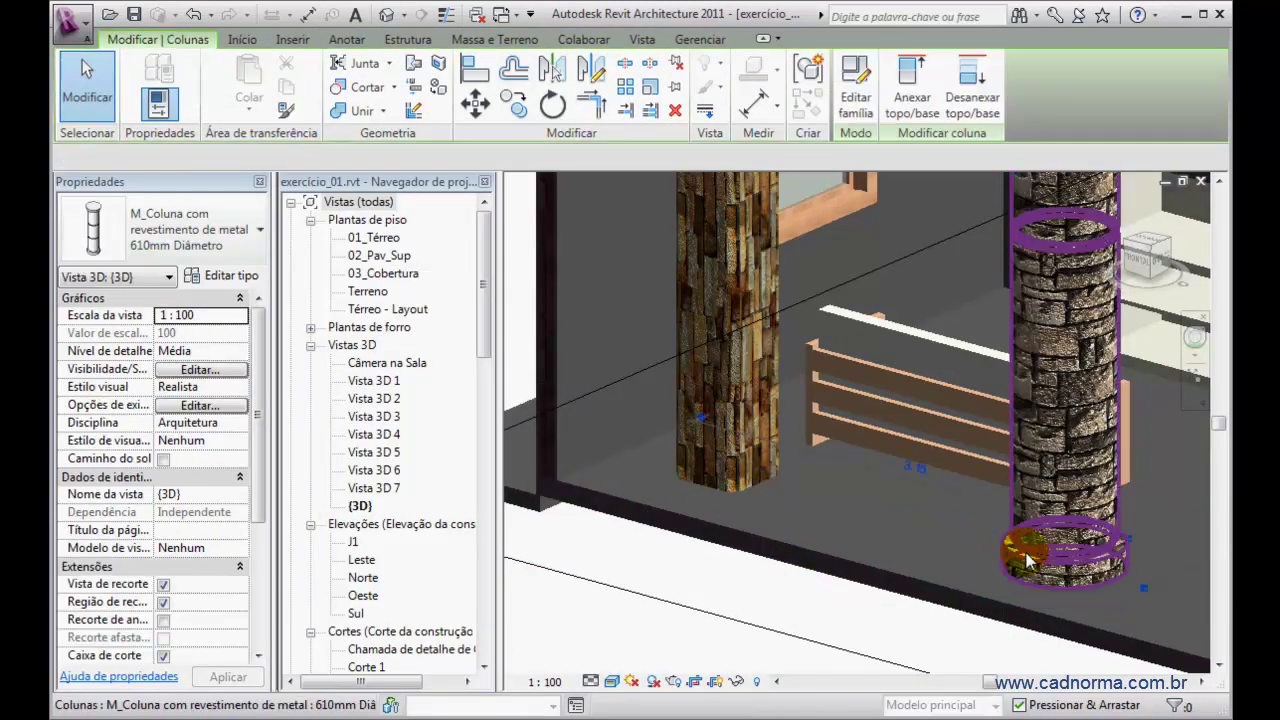
{"action": "left_click", "coordinate": [855, 100]}
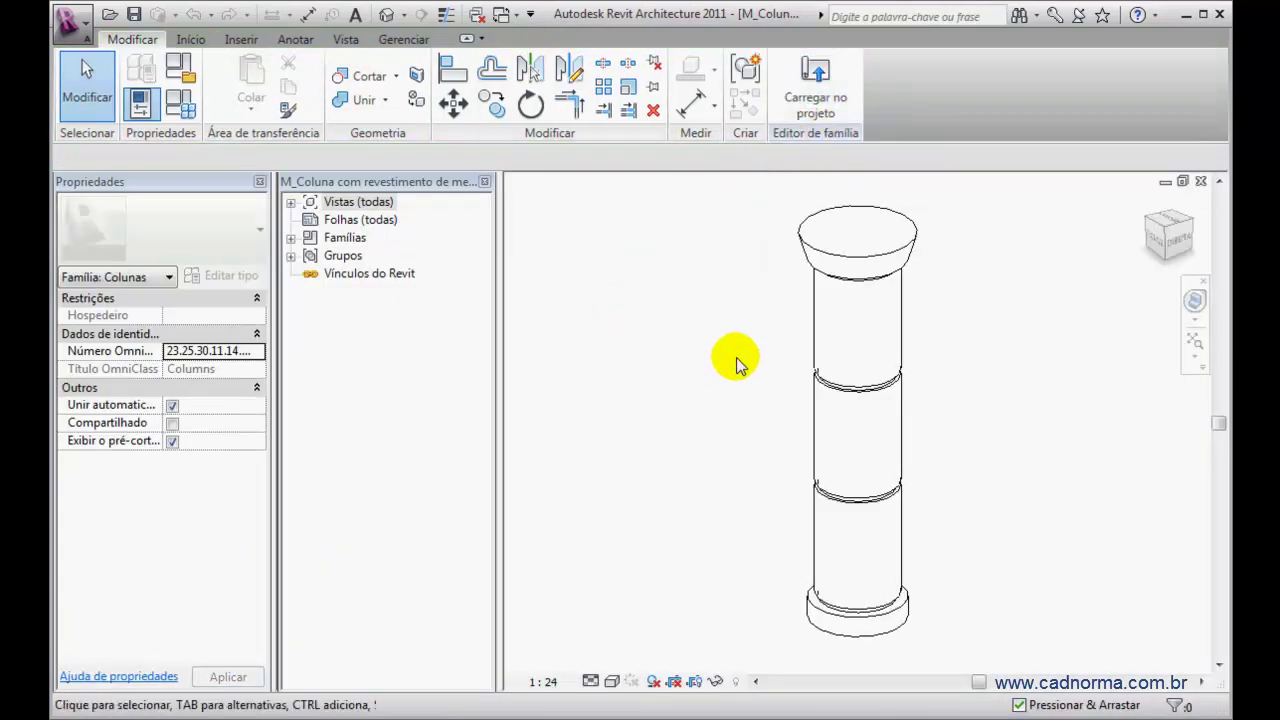
{"action": "left_click", "coordinate": [815, 358]}
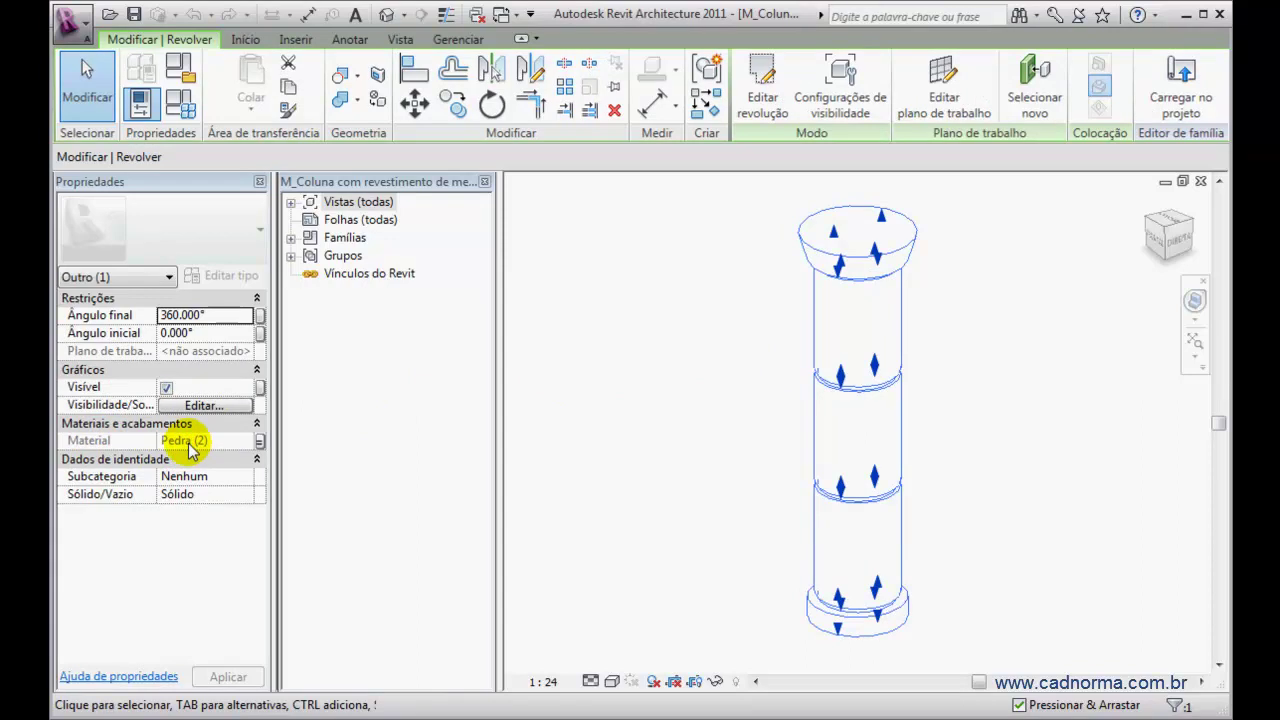
{"action": "left_click", "coordinate": [259, 442]}
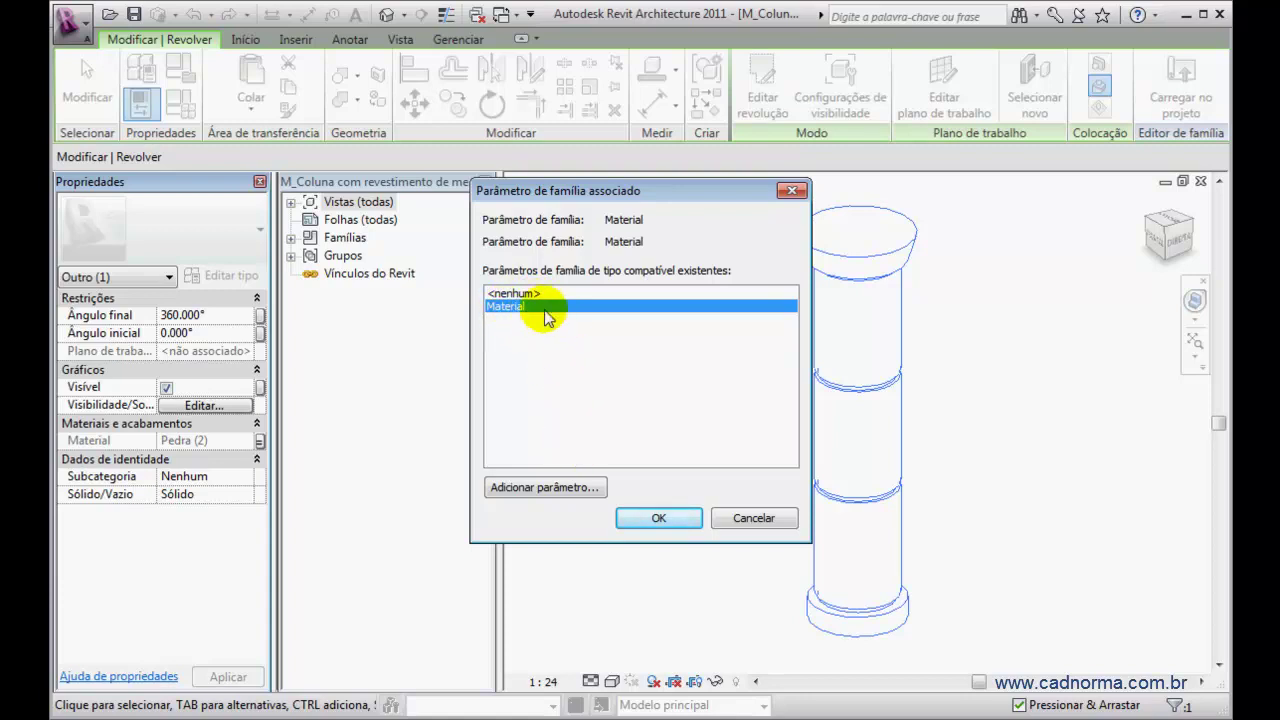
Add an instance parameter named Material Específico de Instância under Materiais e acabamentos and associate it with the revolved solid's material
{"action": "left_click", "coordinate": [556, 486]}
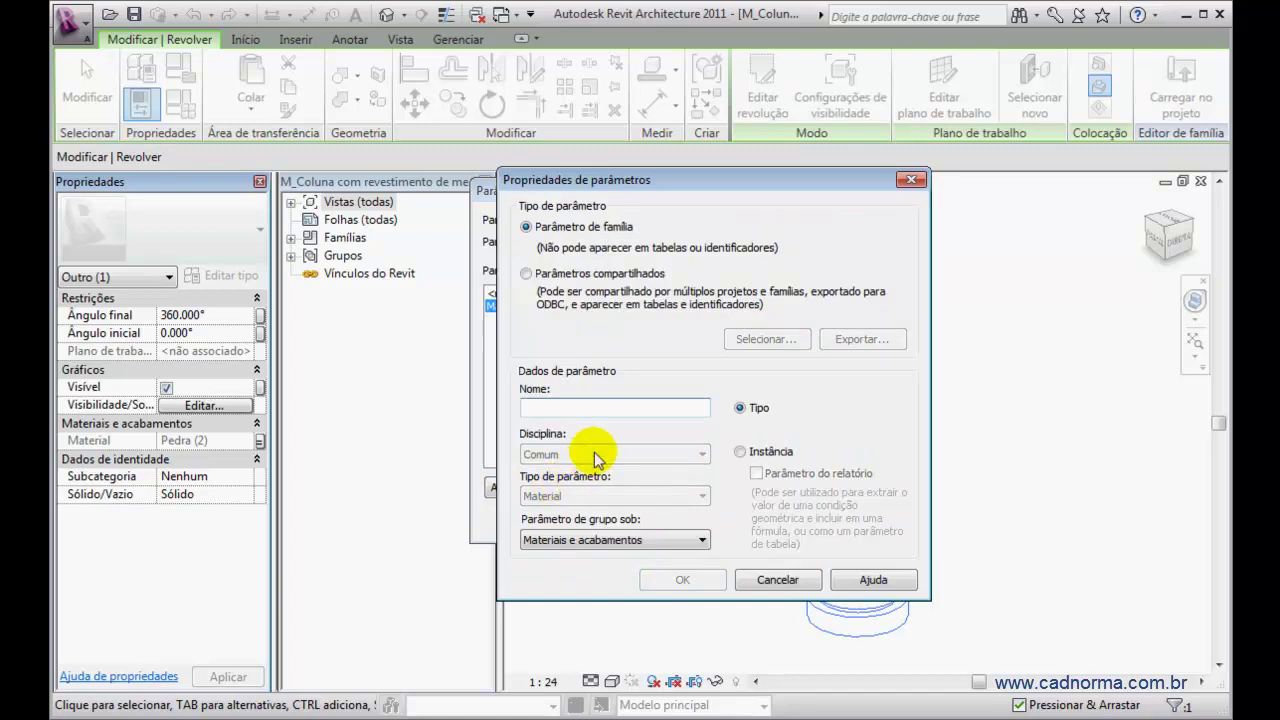
{"action": "type", "text": "Material Específico de Instância"}
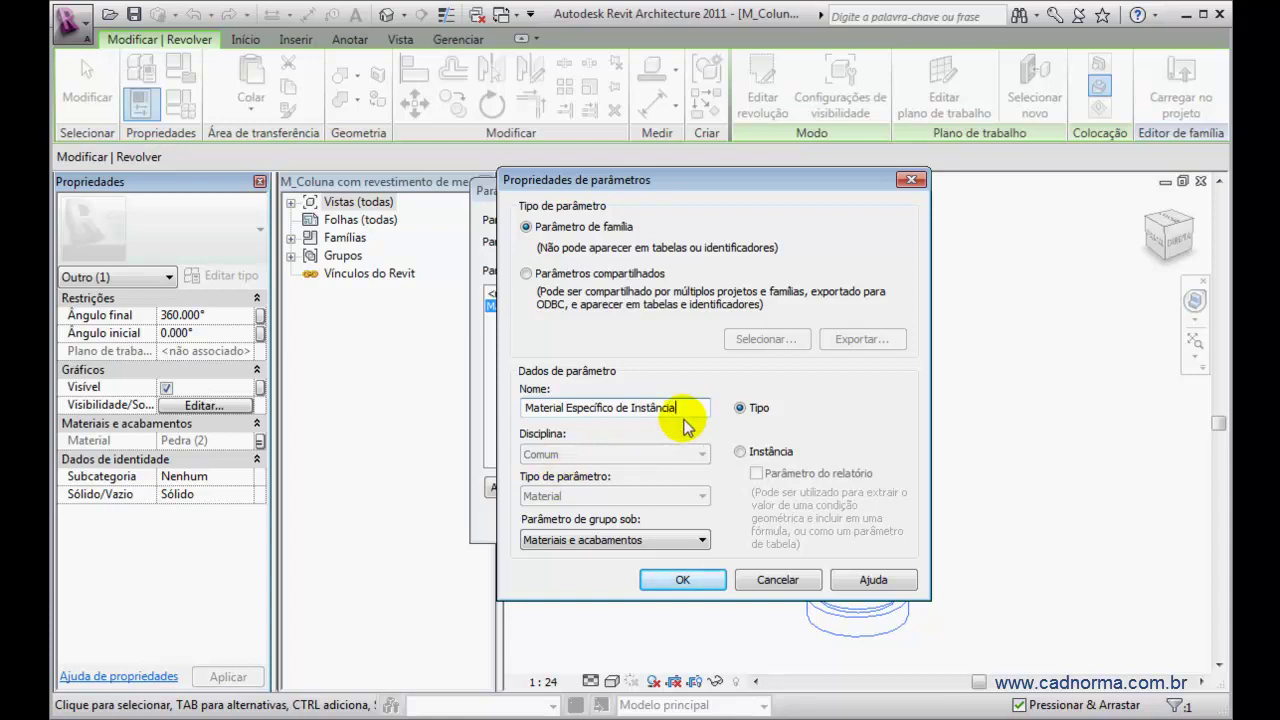
{"action": "left_click", "coordinate": [740, 452]}
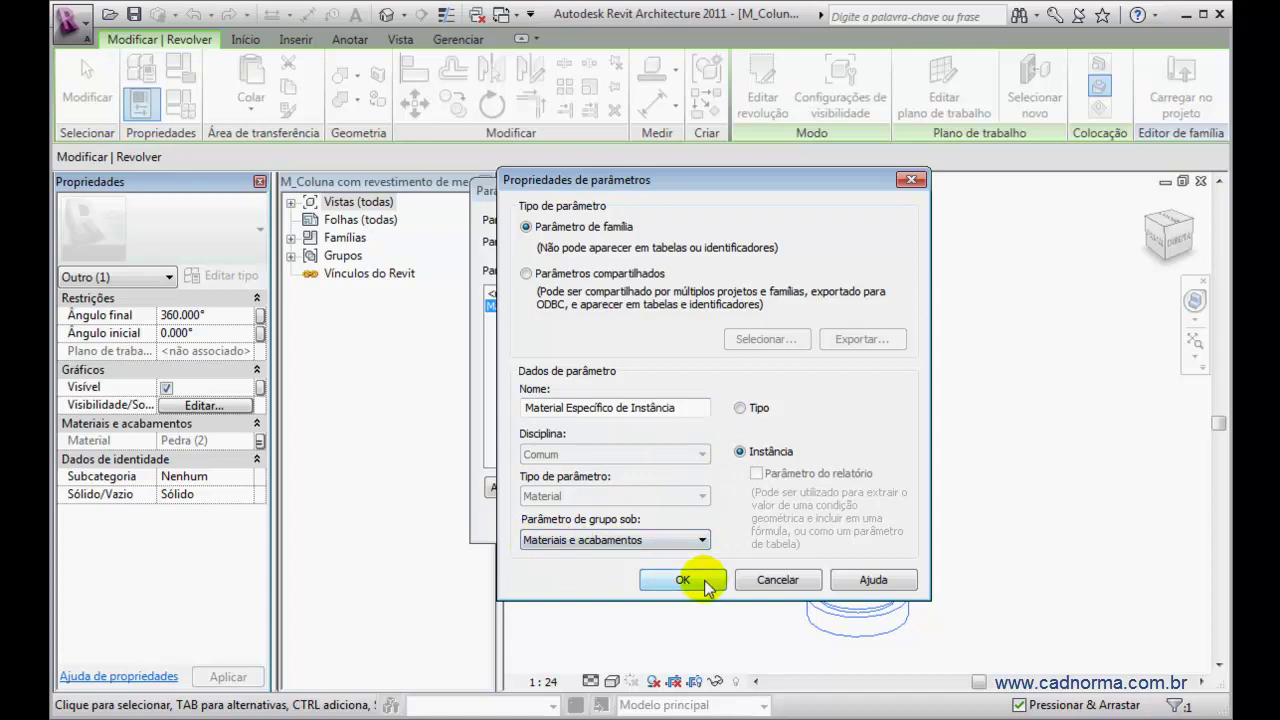
{"action": "left_click", "coordinate": [704, 584]}
{"action": "left_click", "coordinate": [655, 518]}
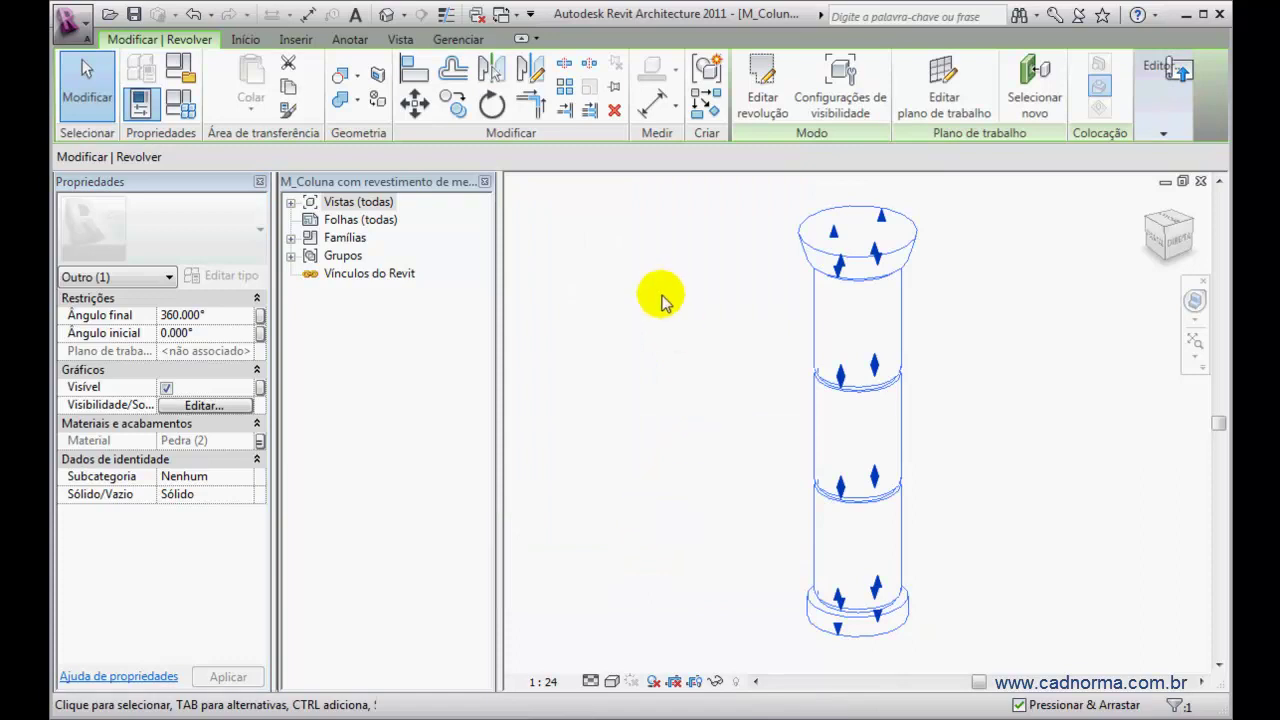
{"action": "left_click", "coordinate": [664, 299]}
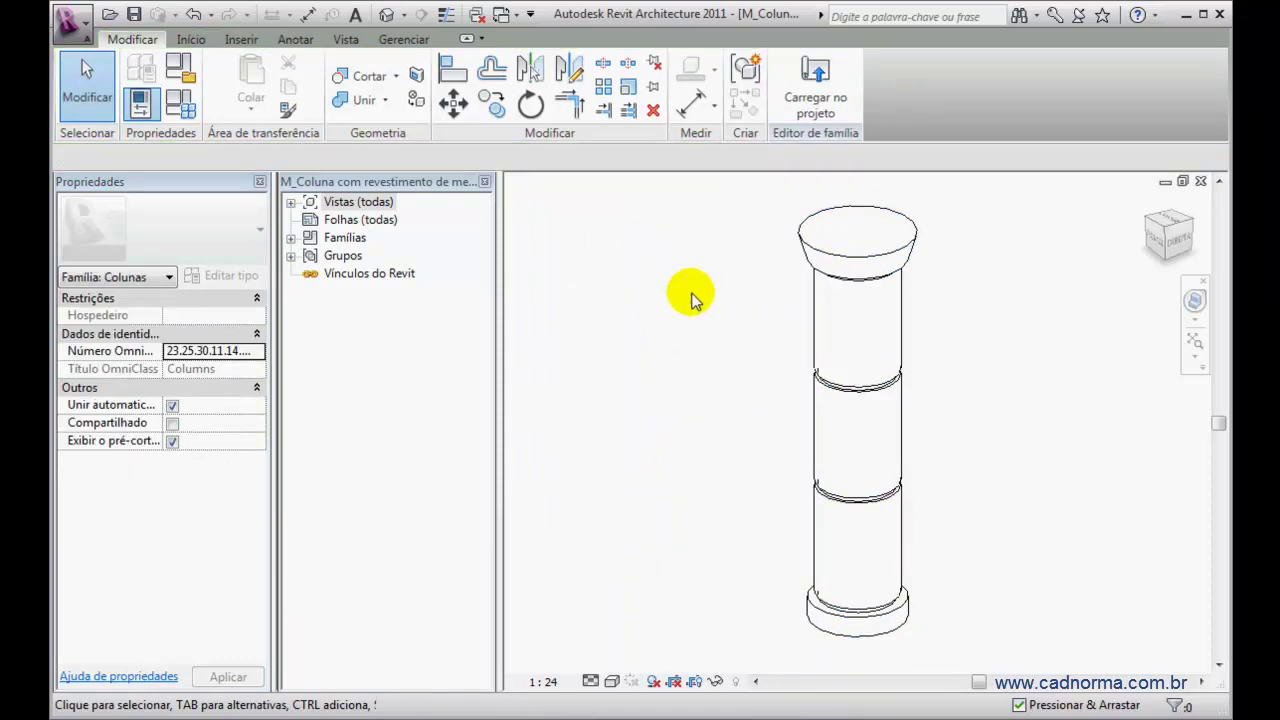
Load the edited column family into exercício_01.rvt, replacing the existing version without overriding its parameter values
{"action": "left_click", "coordinate": [818, 100]}
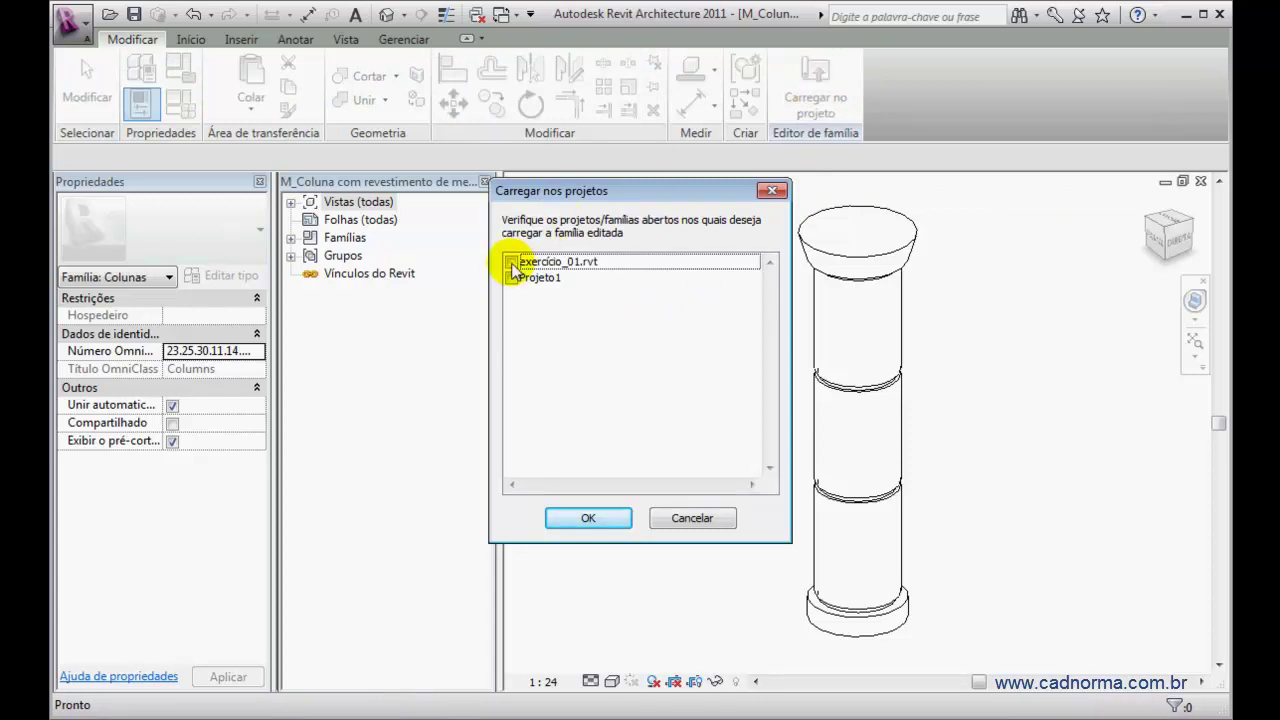
{"action": "left_click", "coordinate": [512, 263]}
{"action": "left_click", "coordinate": [589, 518]}
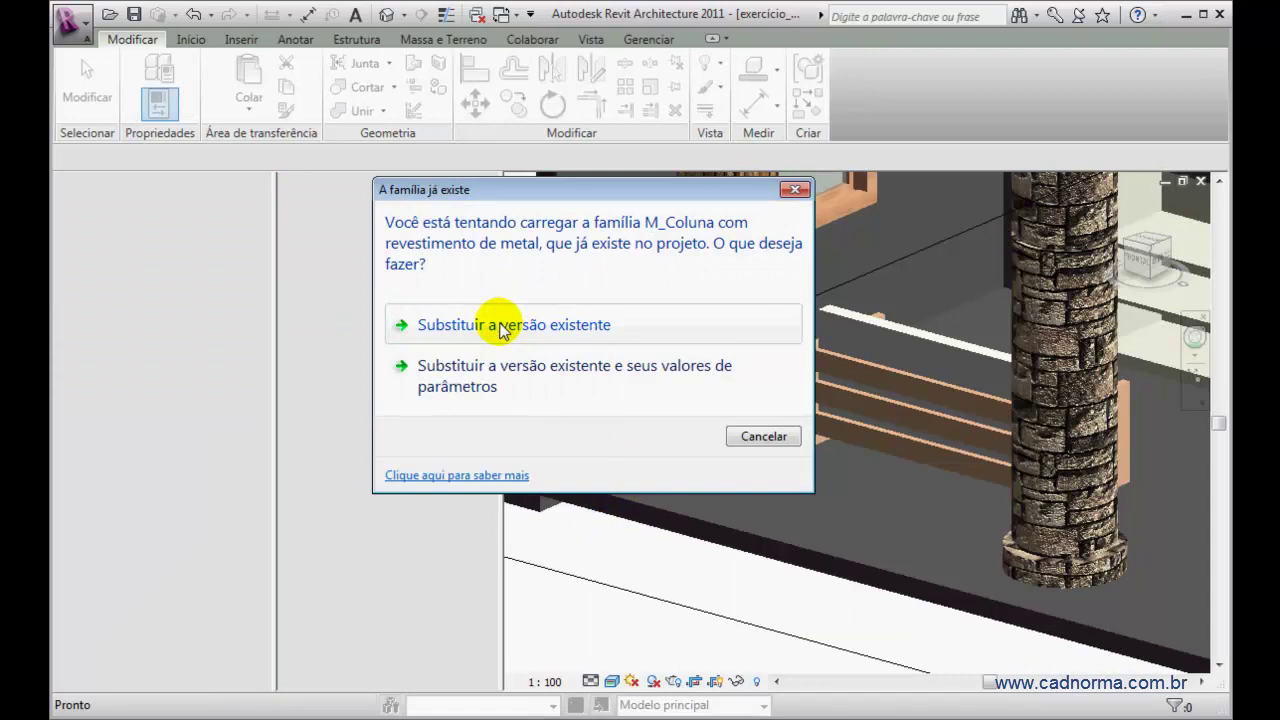
{"action": "left_click", "coordinate": [500, 326]}
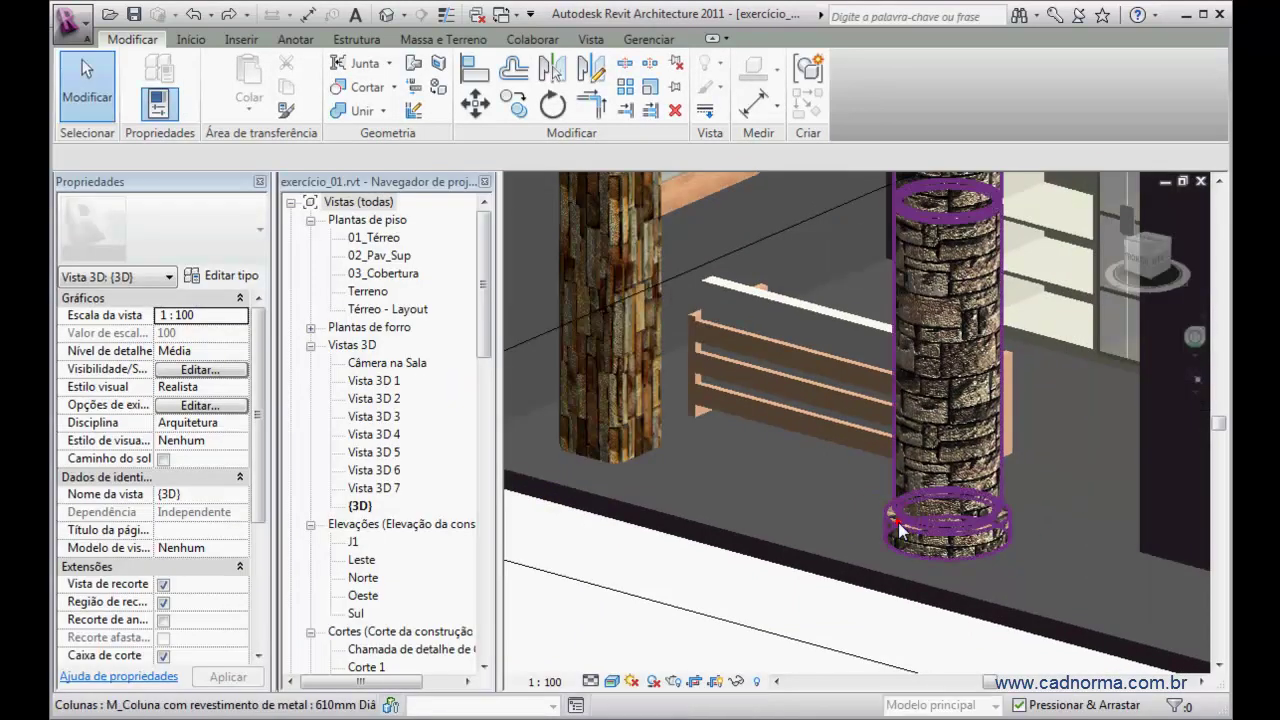
Inspect the Material Específico de Instância parameter in the reloaded round column's instance properties
{"action": "left_click", "coordinate": [898, 522]}
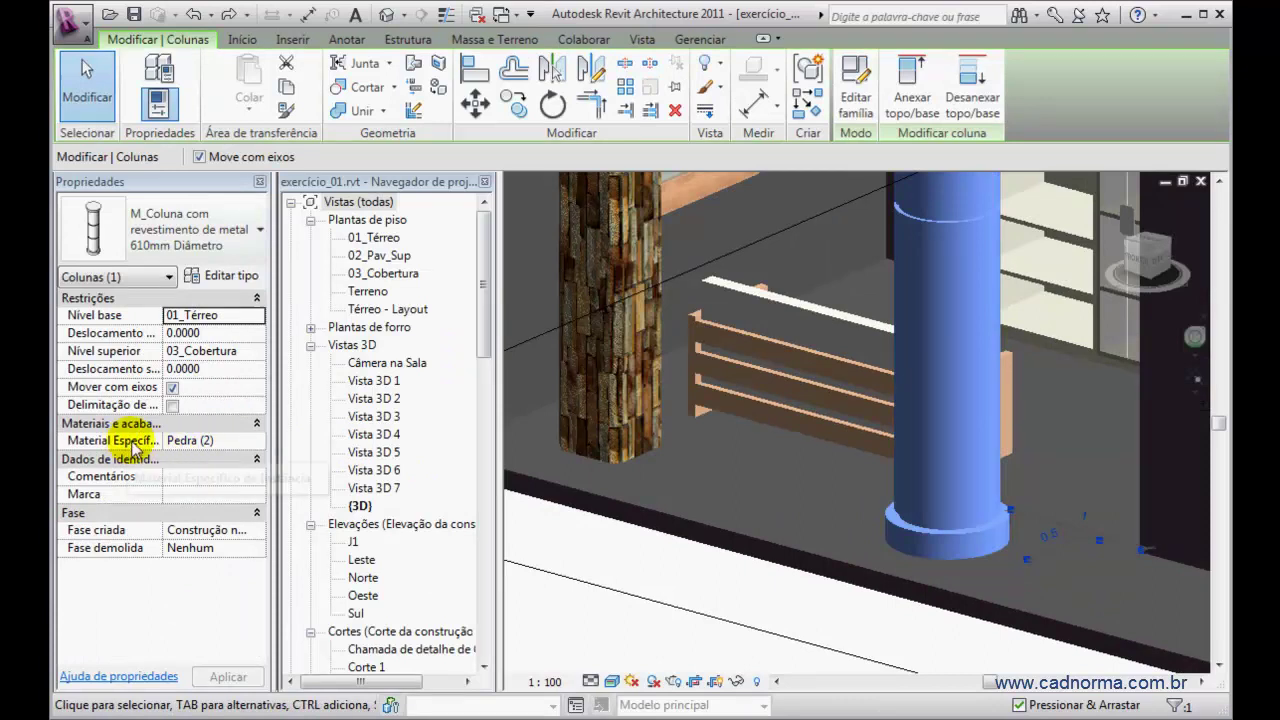
{"action": "left_click", "coordinate": [212, 440]}
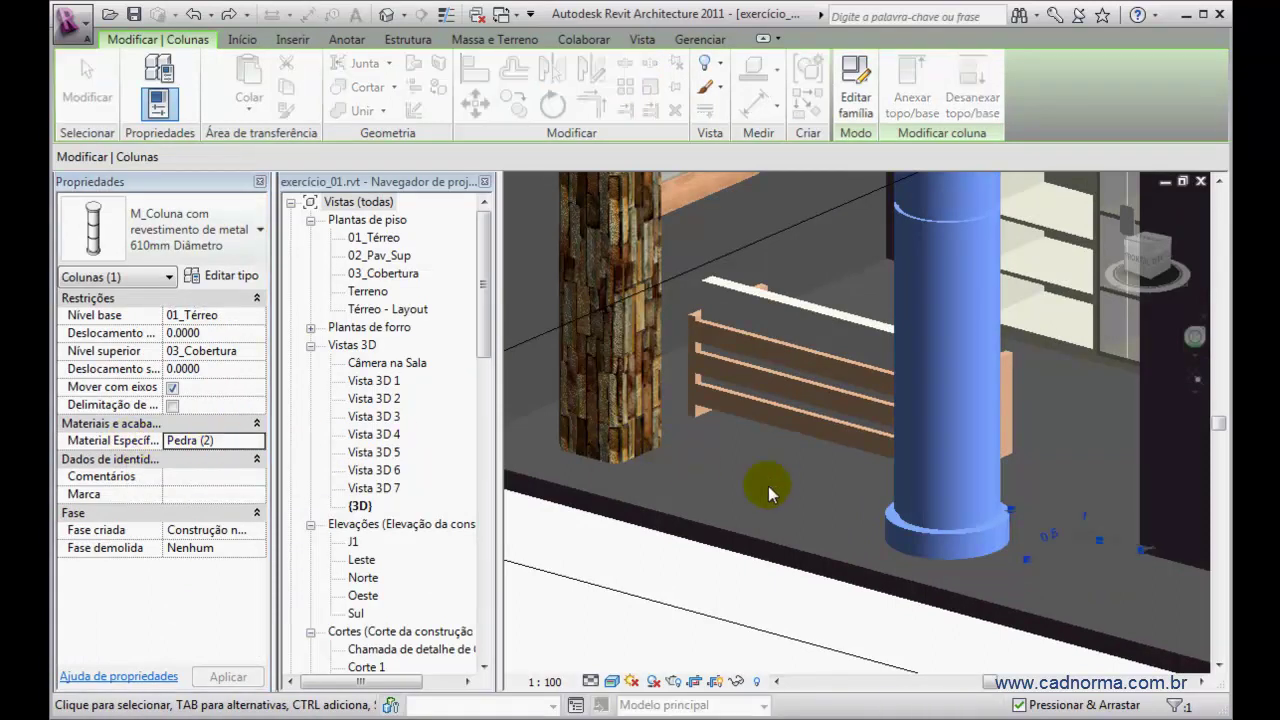
{"action": "left_click", "coordinate": [695, 464]}
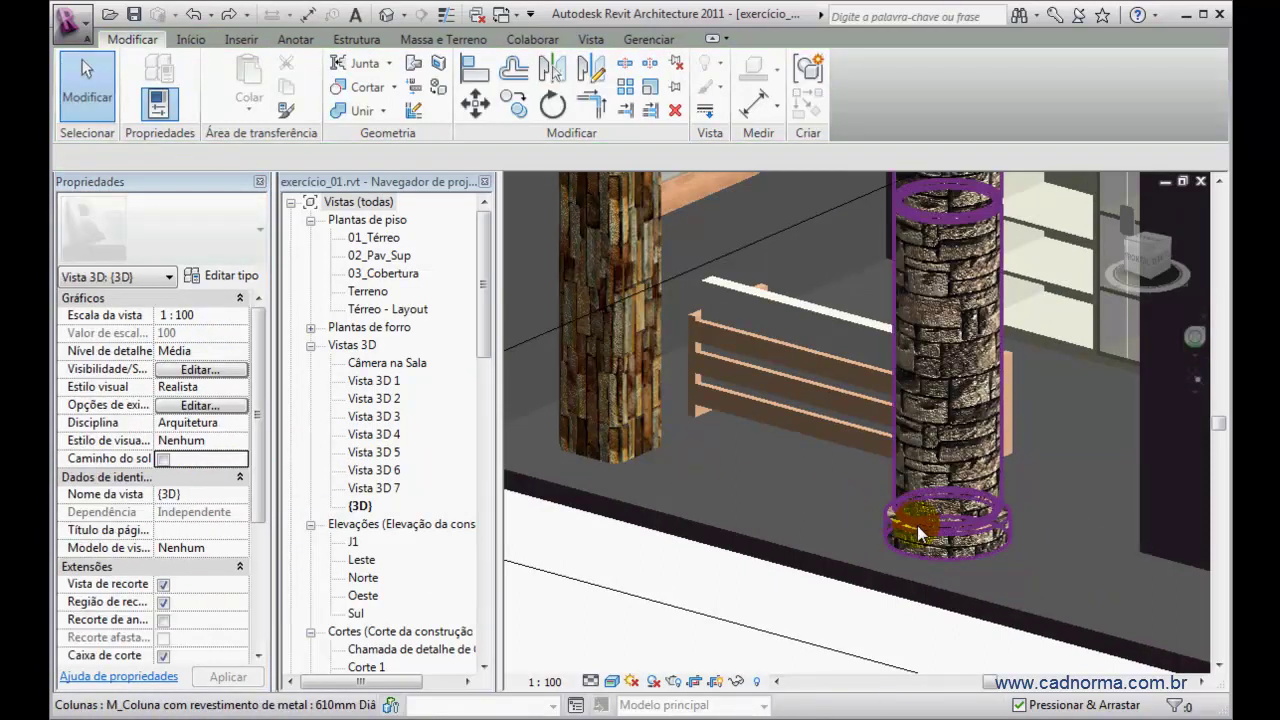
Copy the round stone column toward the rectangular column and set the copy's Material Específico de Instância to Metal - Forração
{"action": "left_click_drag", "start_coordinate": [912, 532], "coordinate": [765, 480]}
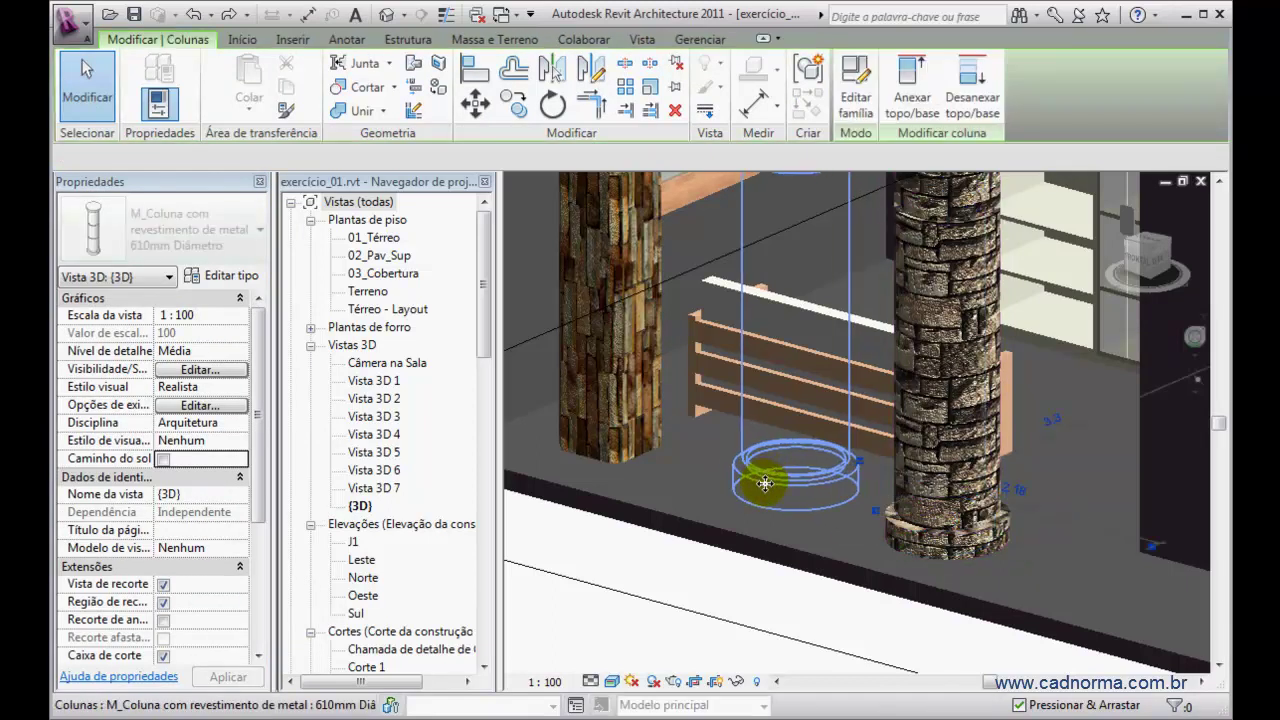
{"action": "left_click", "coordinate": [718, 508]}
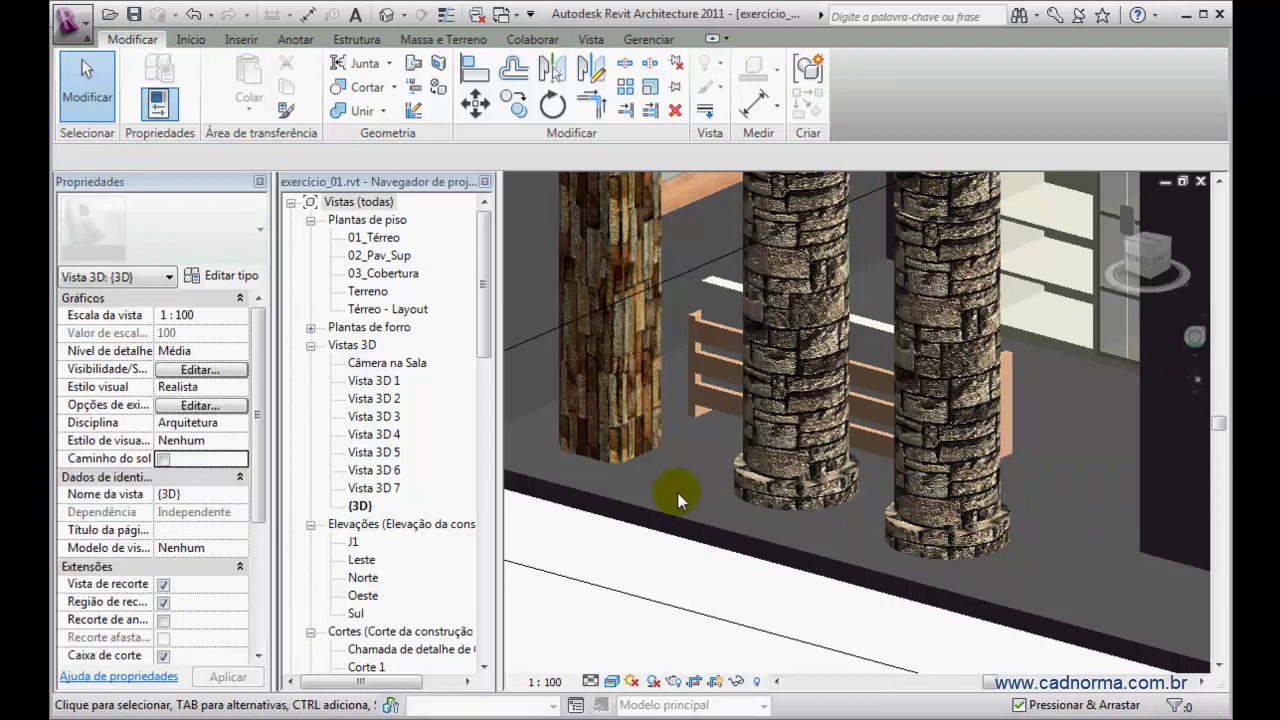
{"action": "left_click", "coordinate": [768, 487]}
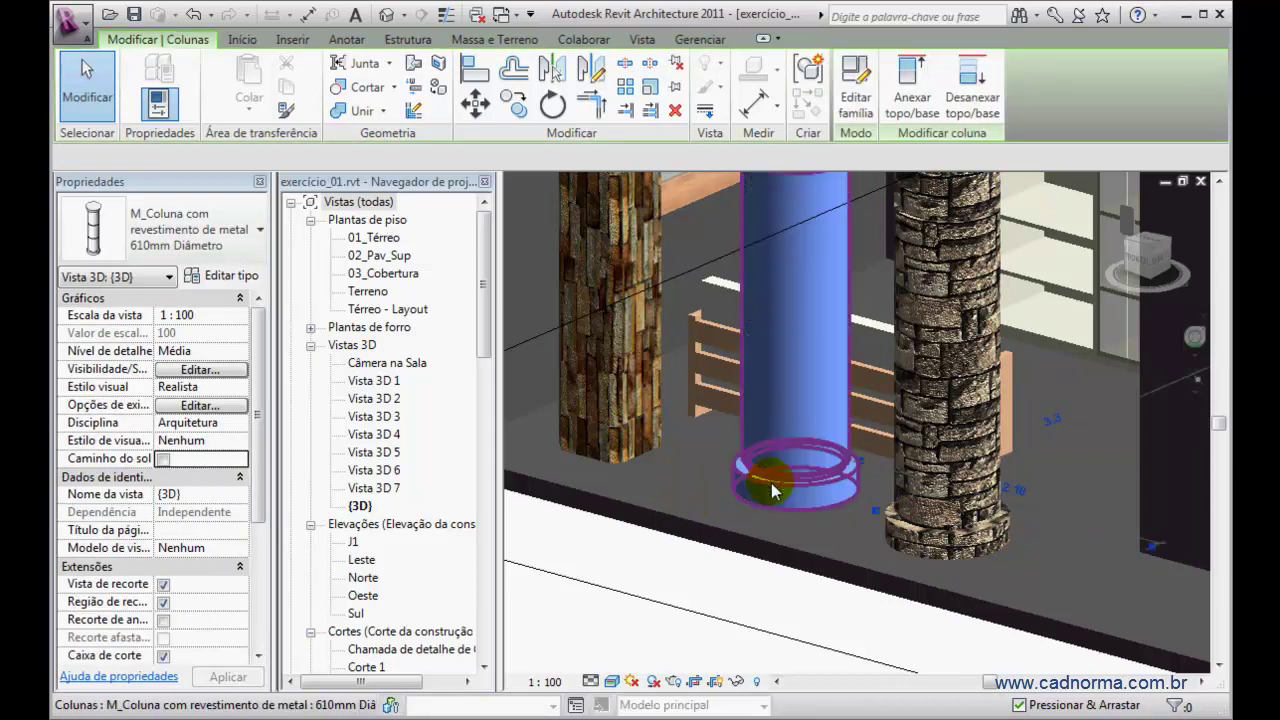
{"action": "left_click", "coordinate": [250, 440]}
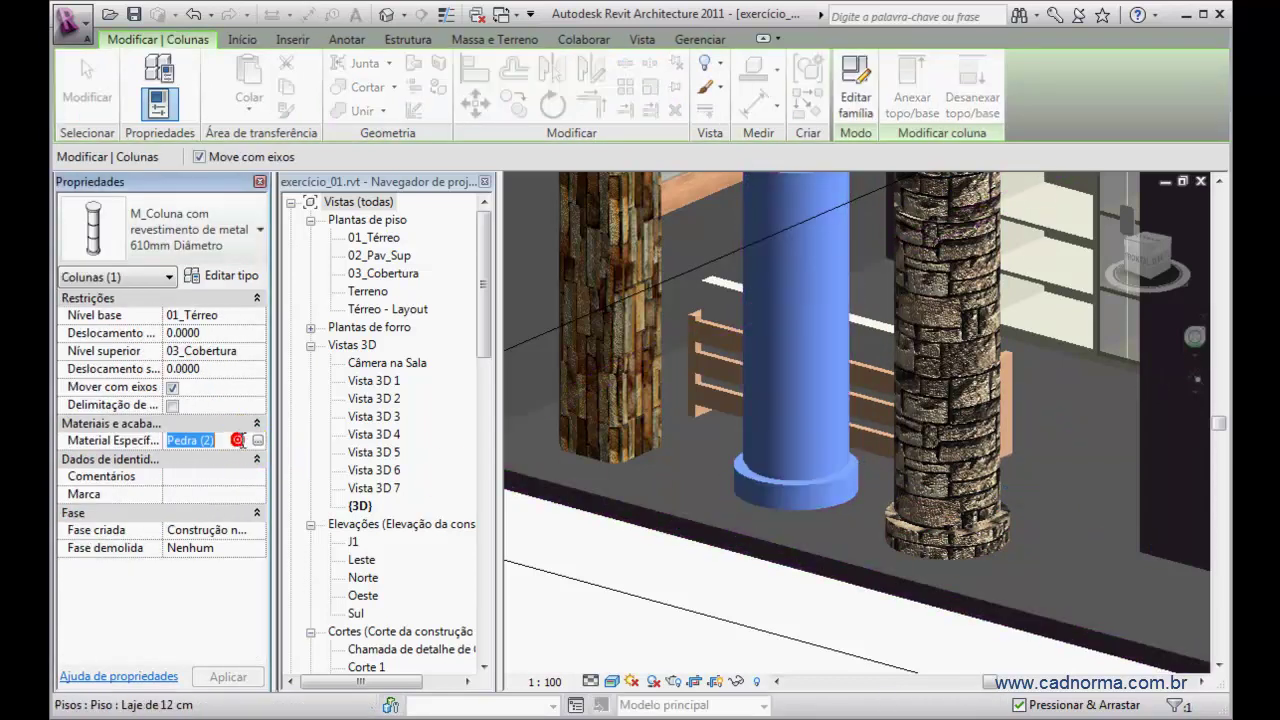
{"action": "left_click", "coordinate": [255, 440]}
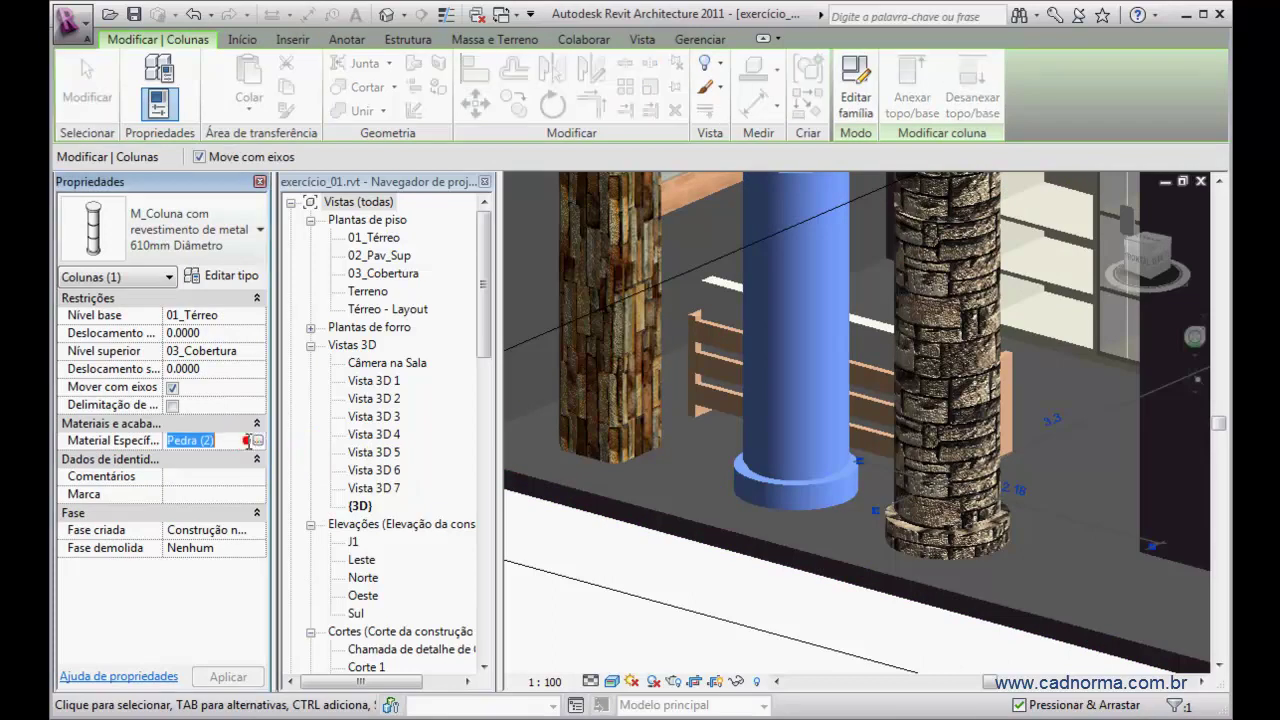
{"action": "left_click", "coordinate": [220, 408]}
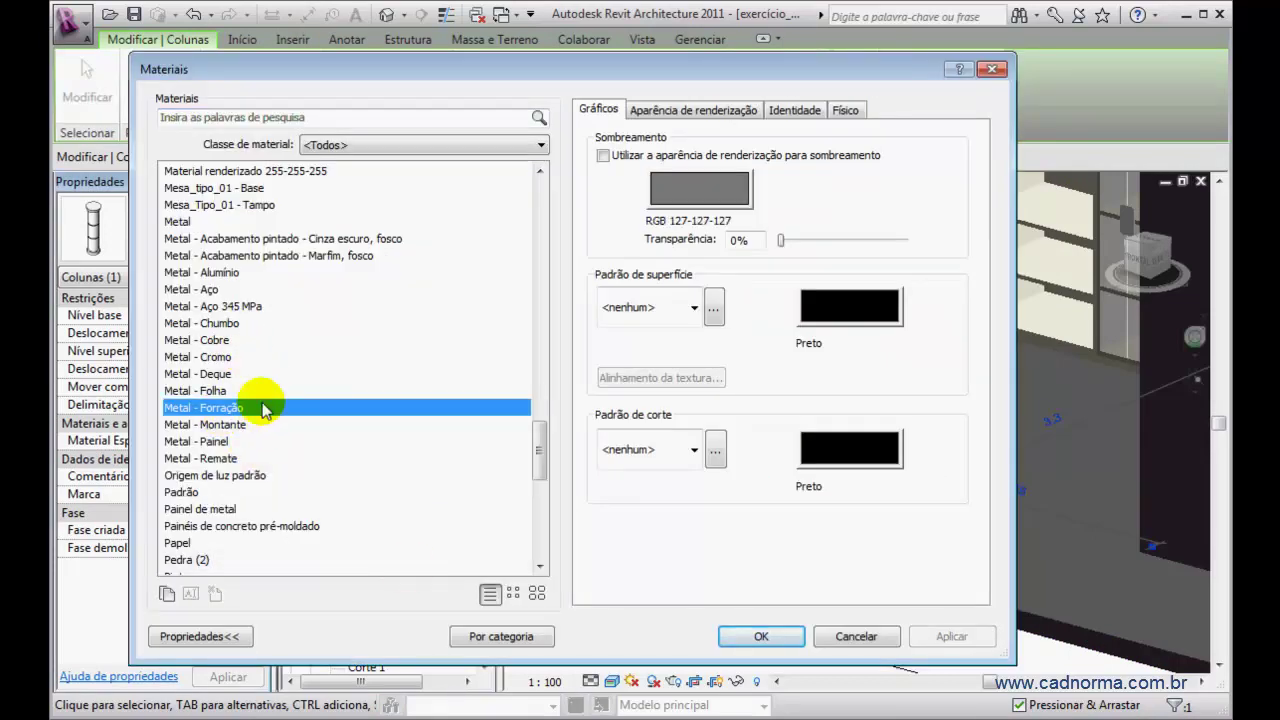
{"action": "left_click", "coordinate": [770, 637]}
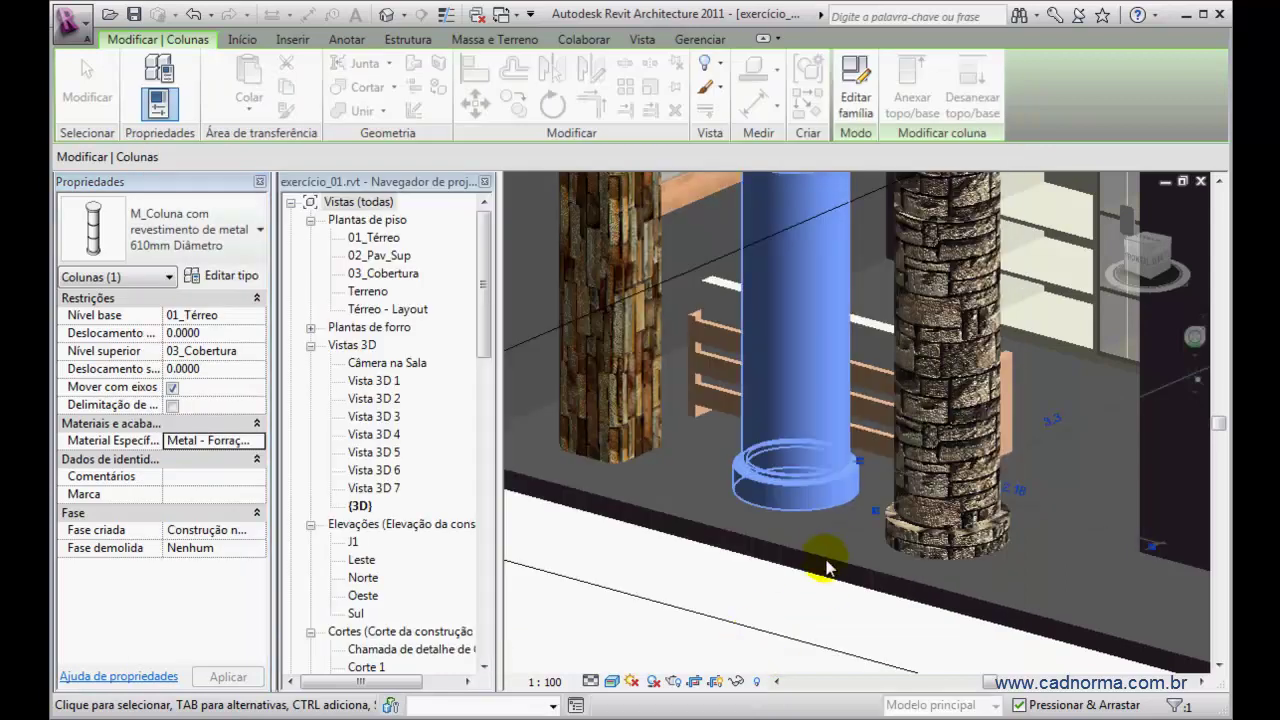
{"action": "left_click", "coordinate": [828, 540]}
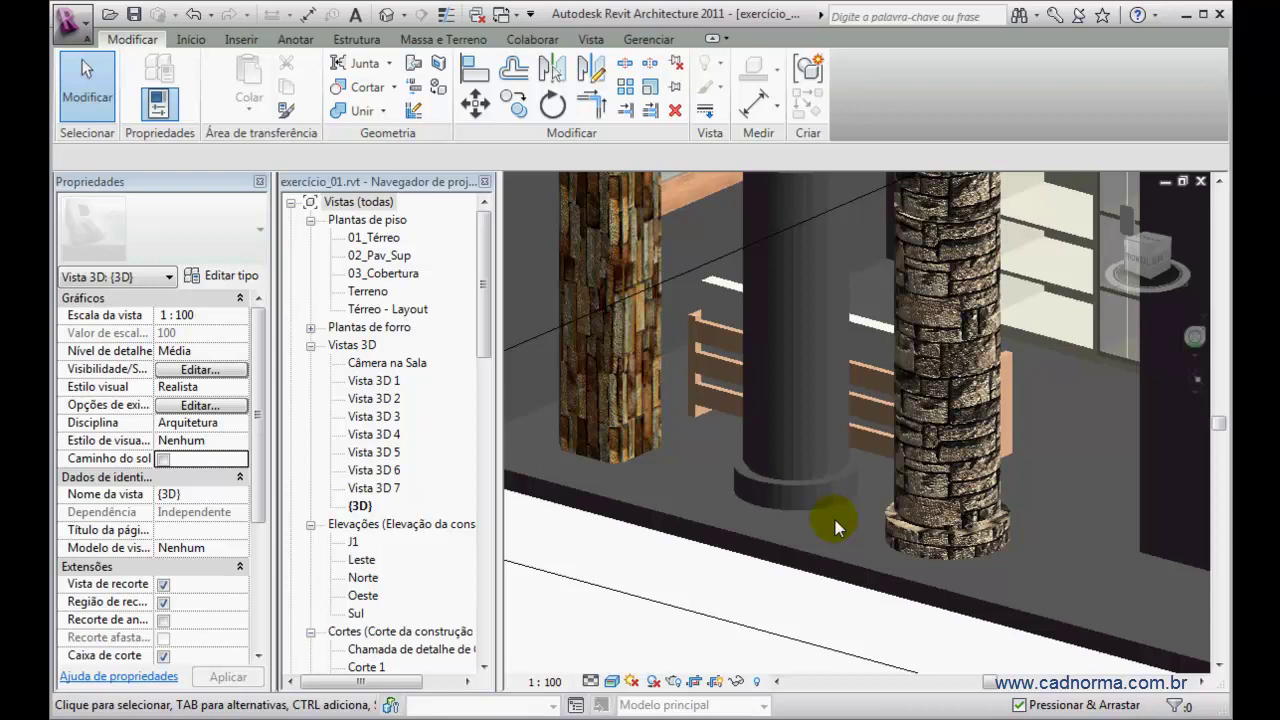
Switch to the open column family and review the folder locations offered for saving it under another name
{"action": "double_click", "coordinate": [835, 520]}
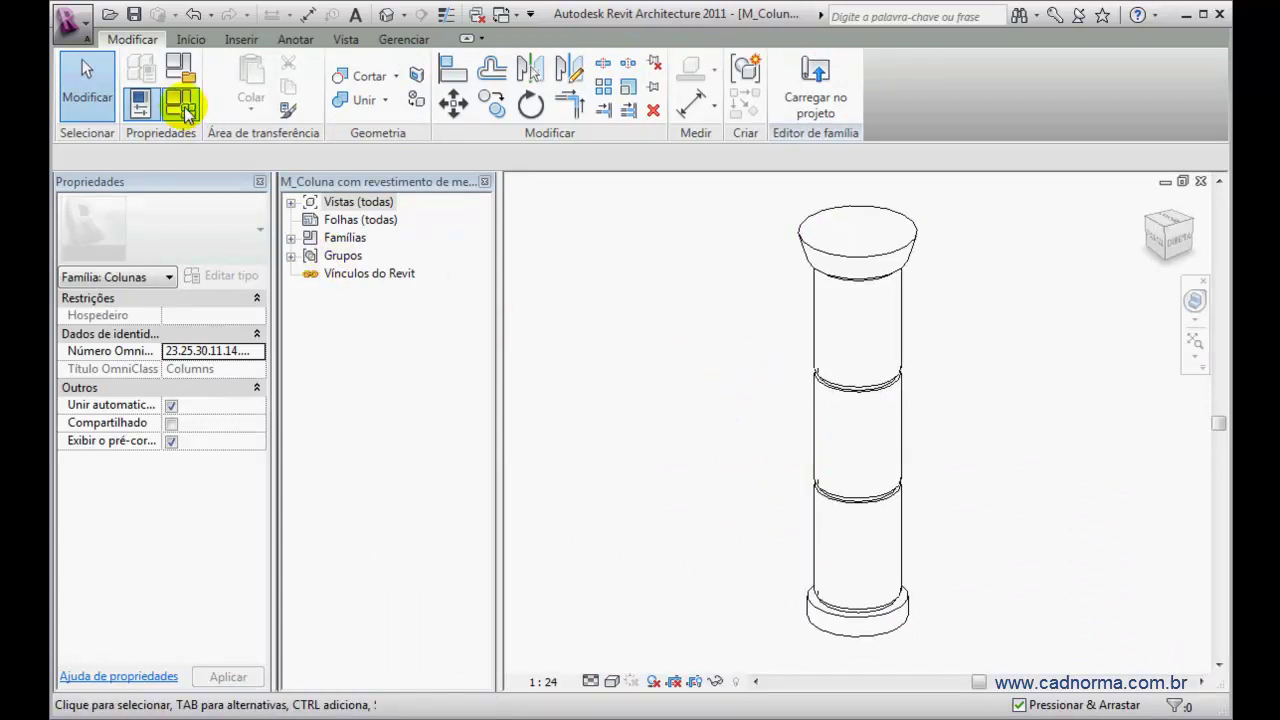
{"action": "left_click", "coordinate": [133, 14]}
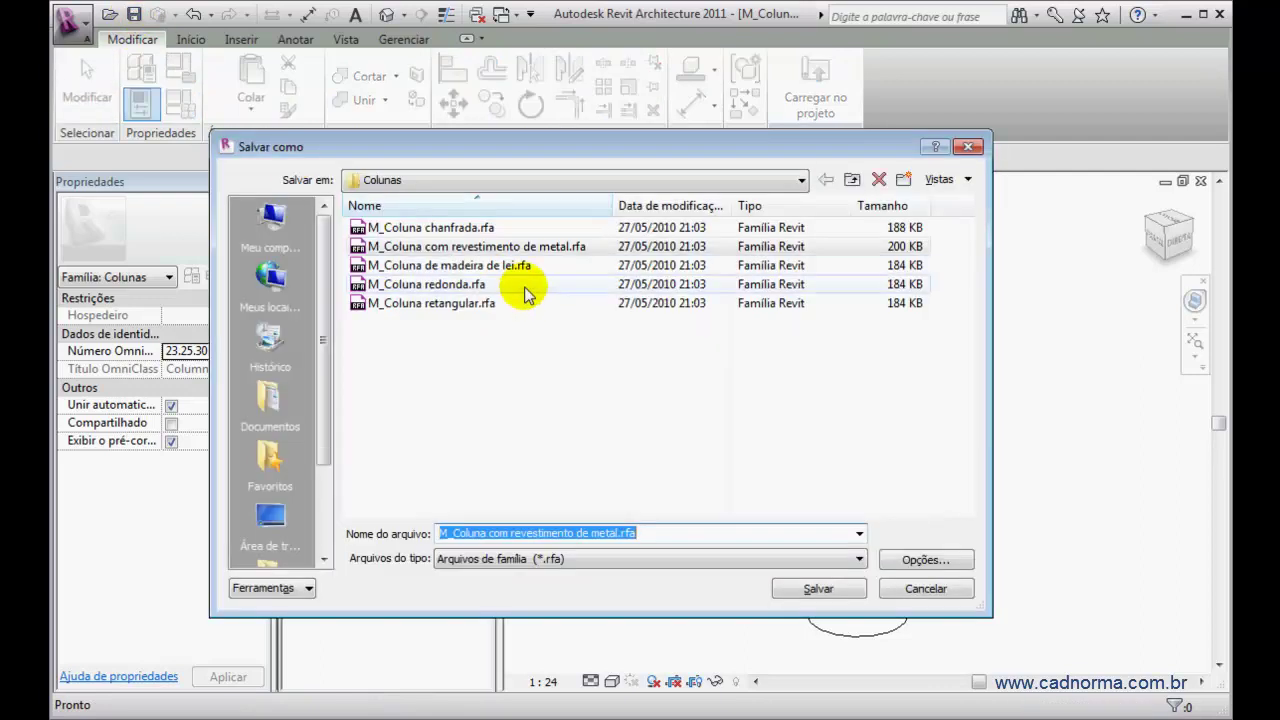
{"action": "left_click", "coordinate": [801, 180]}
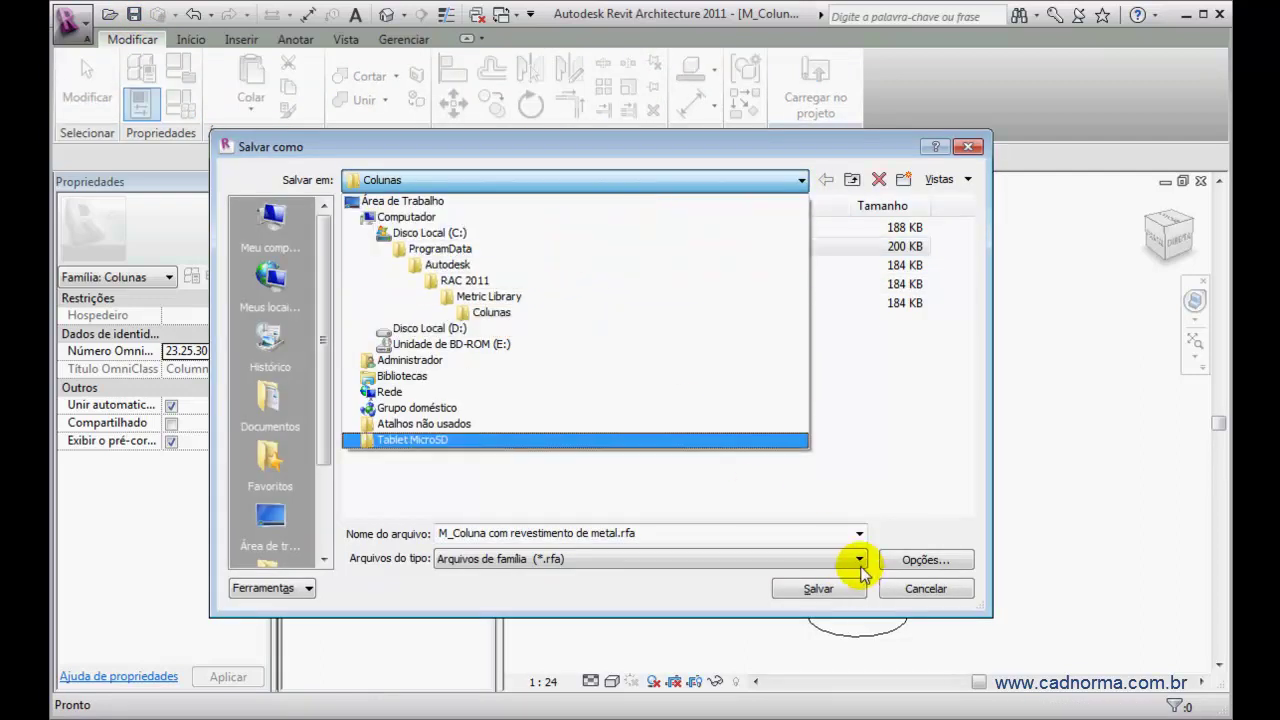
{"action": "left_click", "coordinate": [916, 586]}
{"action": "left_click", "coordinate": [919, 589]}
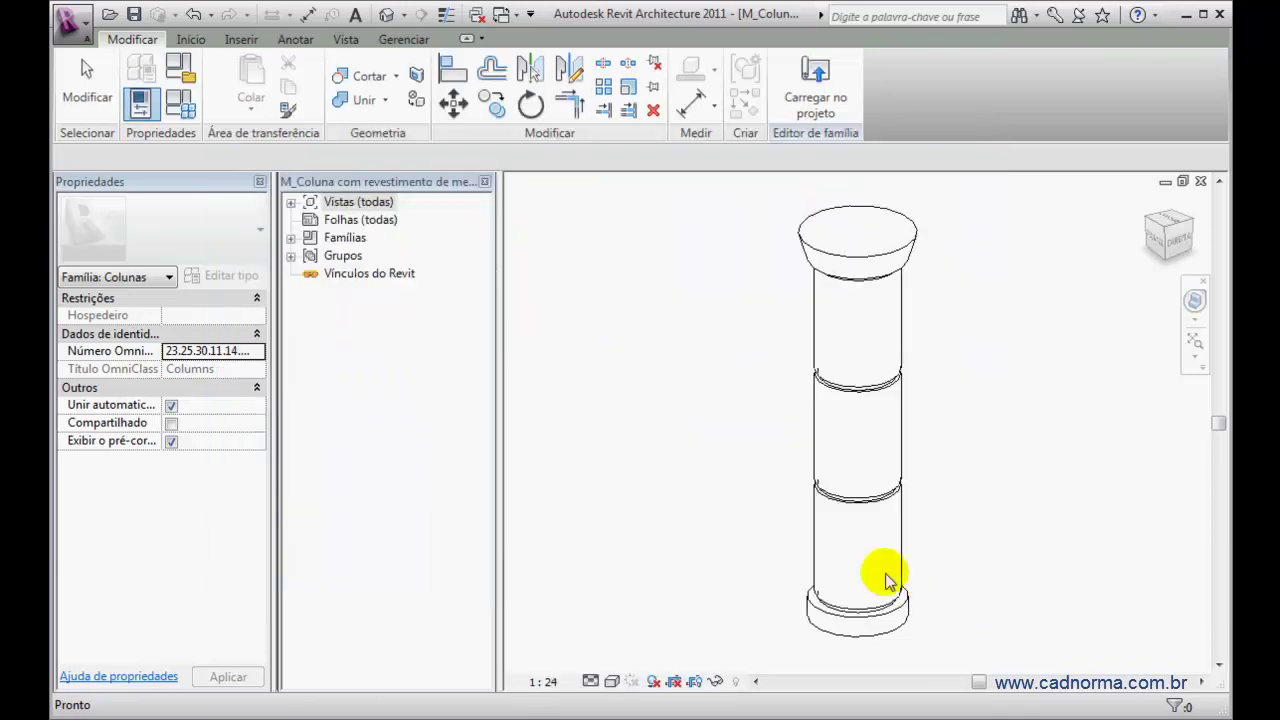
Examine the material property of the column family's revolved solid
{"action": "left_click", "coordinate": [821, 488]}
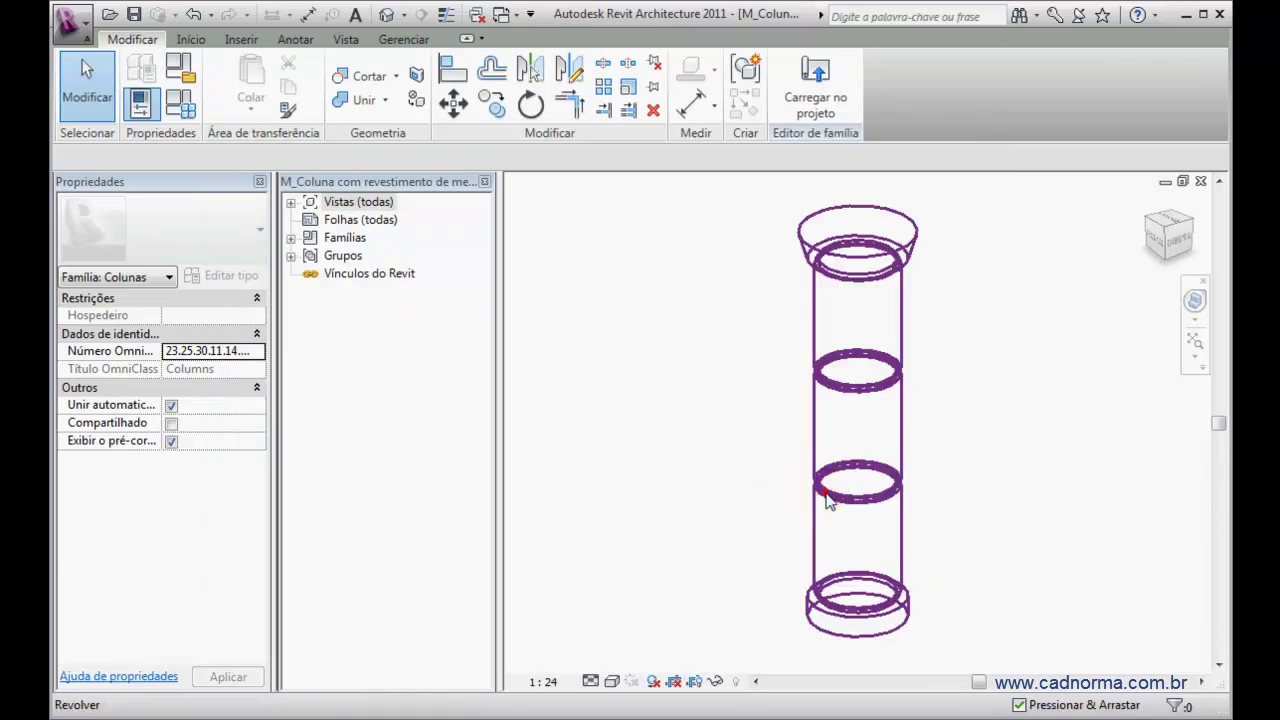
{"action": "left_click", "coordinate": [828, 492]}
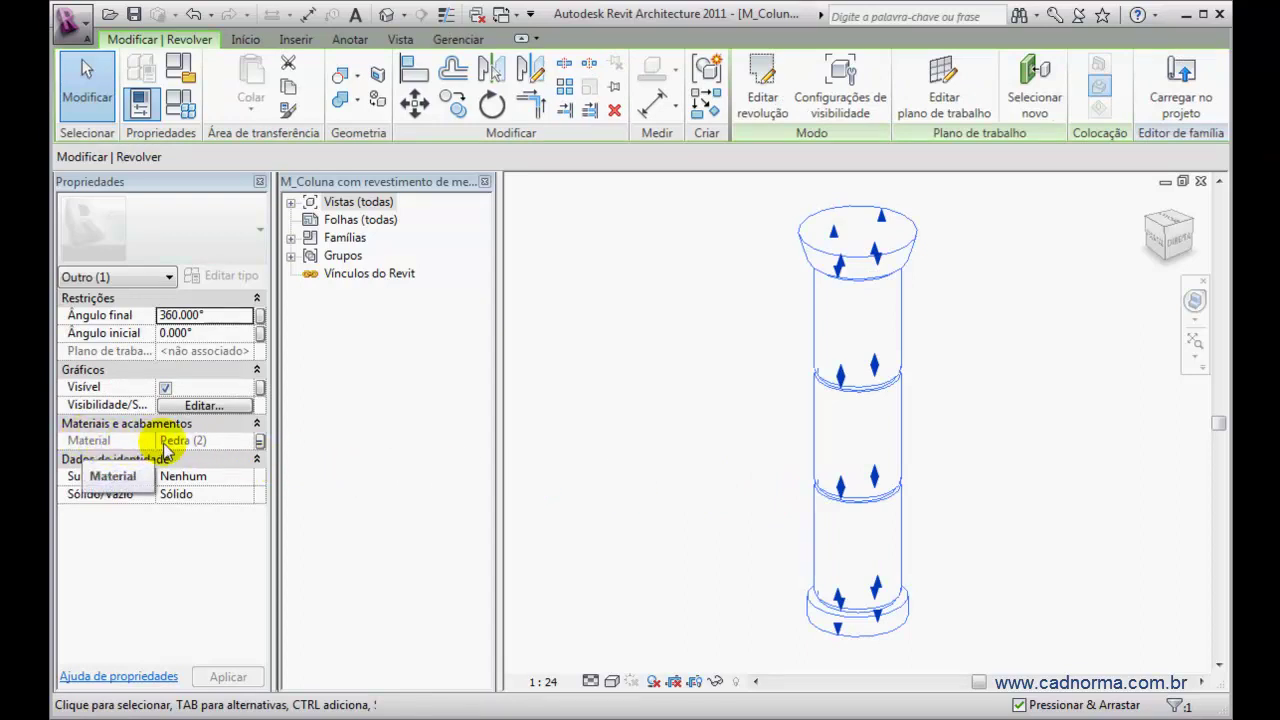
{"action": "left_click", "coordinate": [706, 376]}
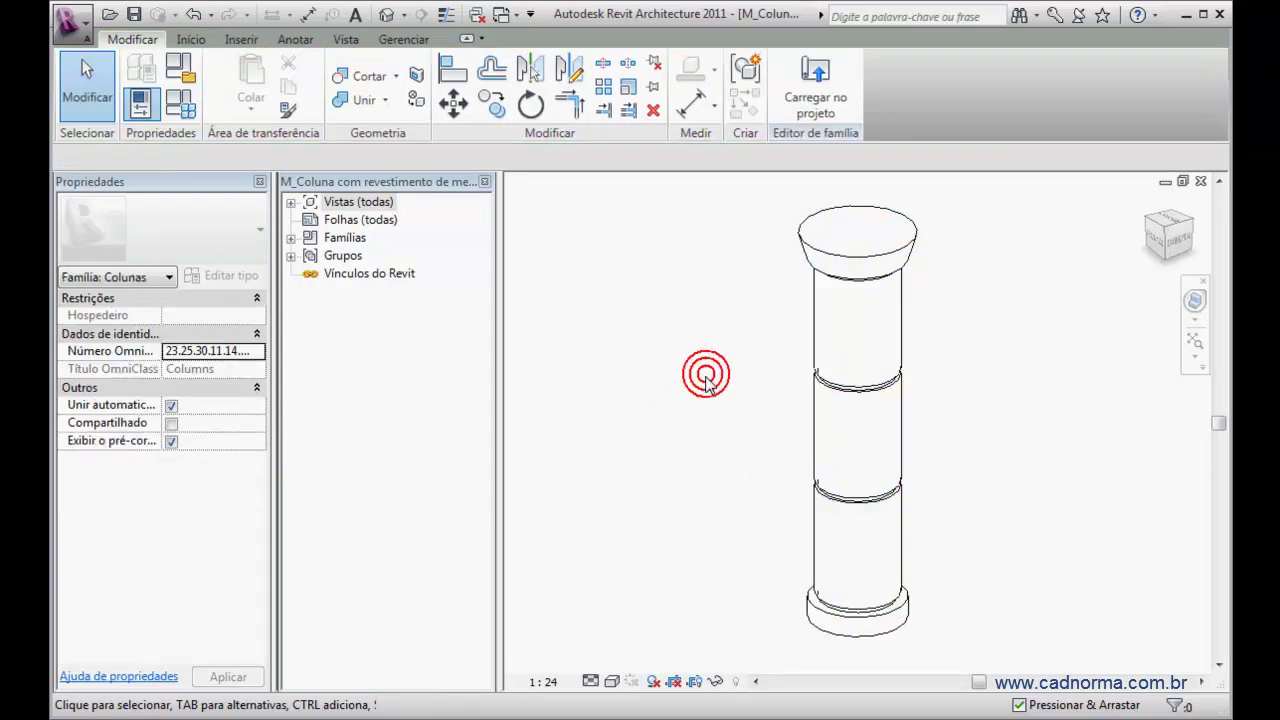
Close the column family file and return to the exercício_01.rvt project
{"action": "left_click", "coordinate": [70, 18]}
{"action": "left_click", "coordinate": [125, 582]}
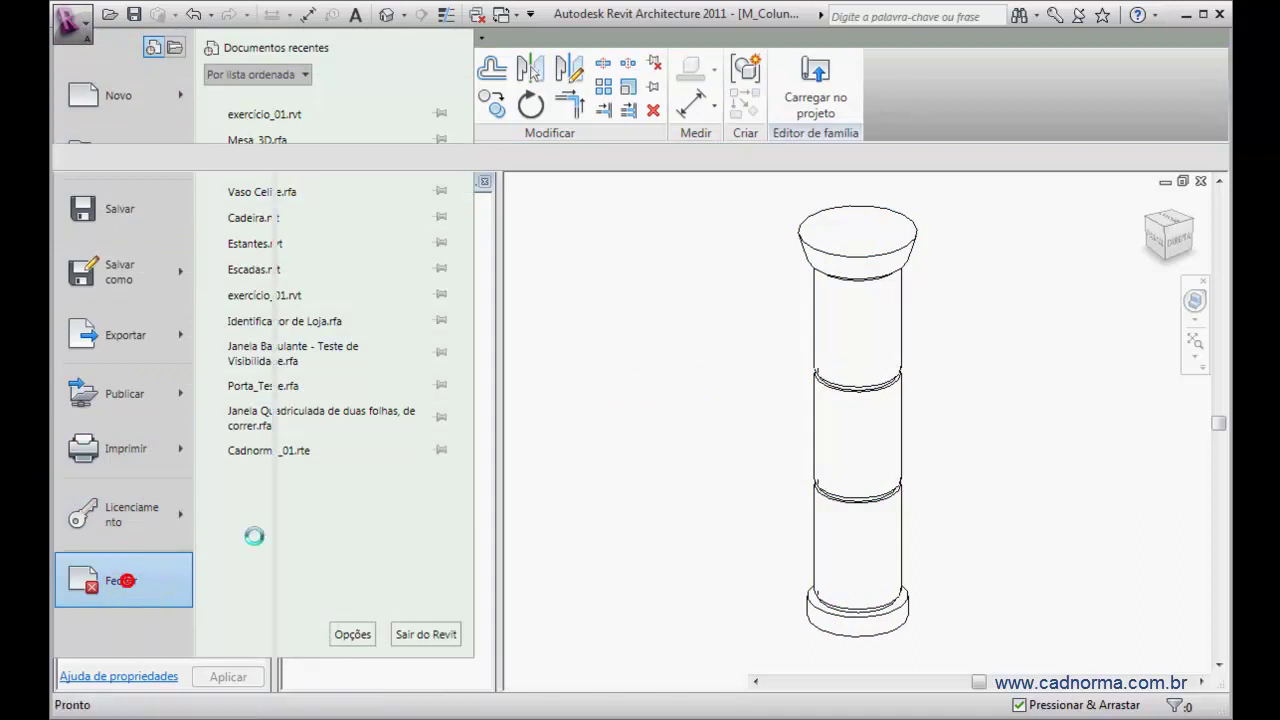
{"action": "left_click", "coordinate": [652, 384]}
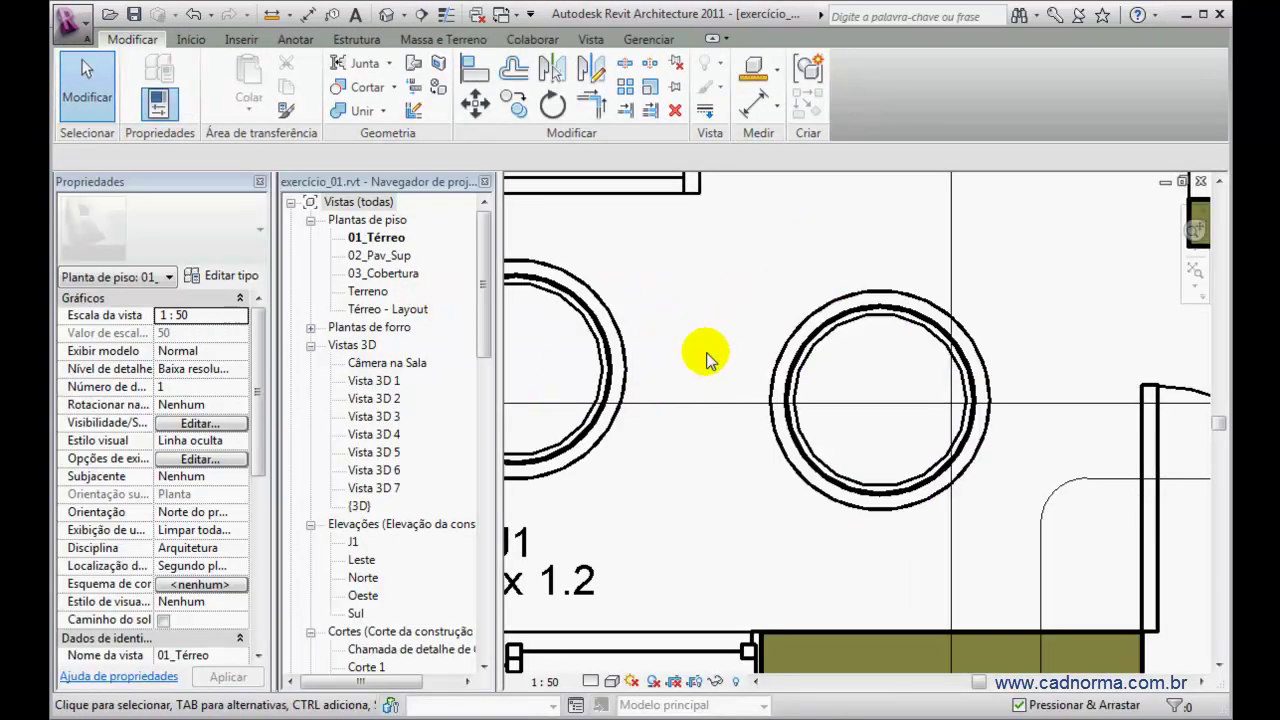
{"action": "scroll", "coordinate": [715, 362], "scroll_direction": "down", "scroll_amount": 1}
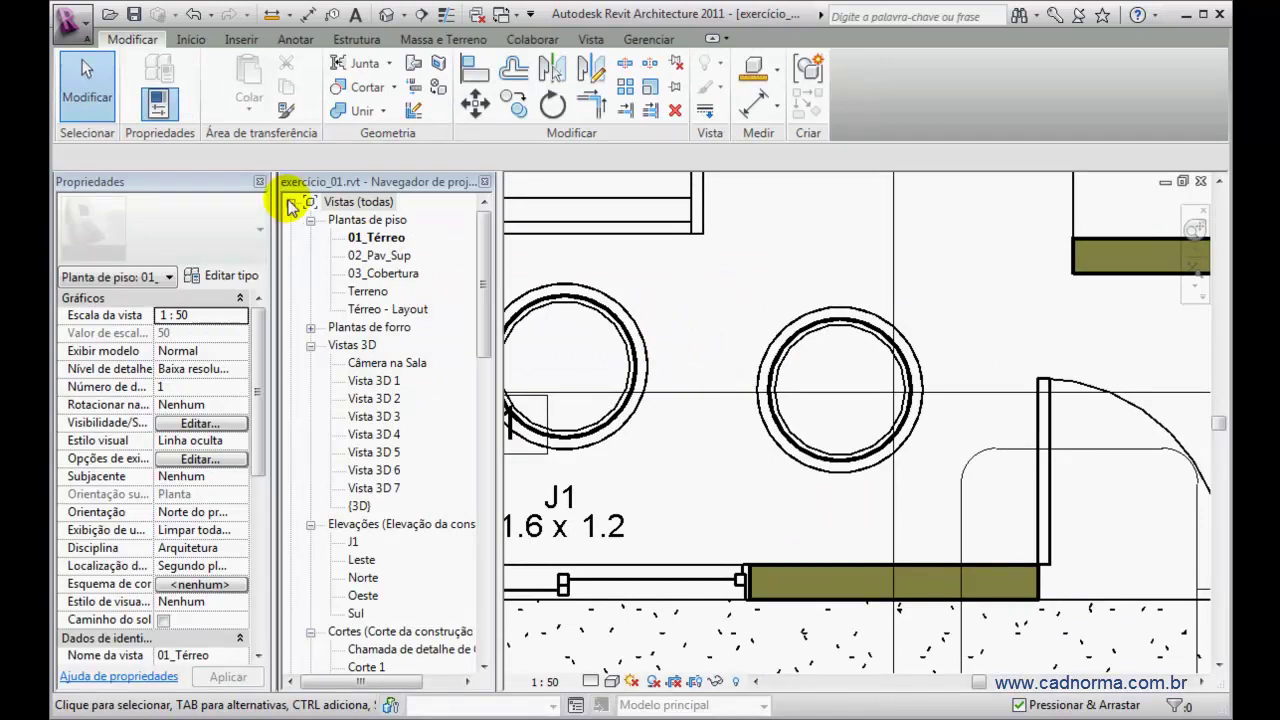
Start opening a family file and browse to the ProgramData folder on Disco Local (C:)
{"action": "left_click", "coordinate": [76, 26]}
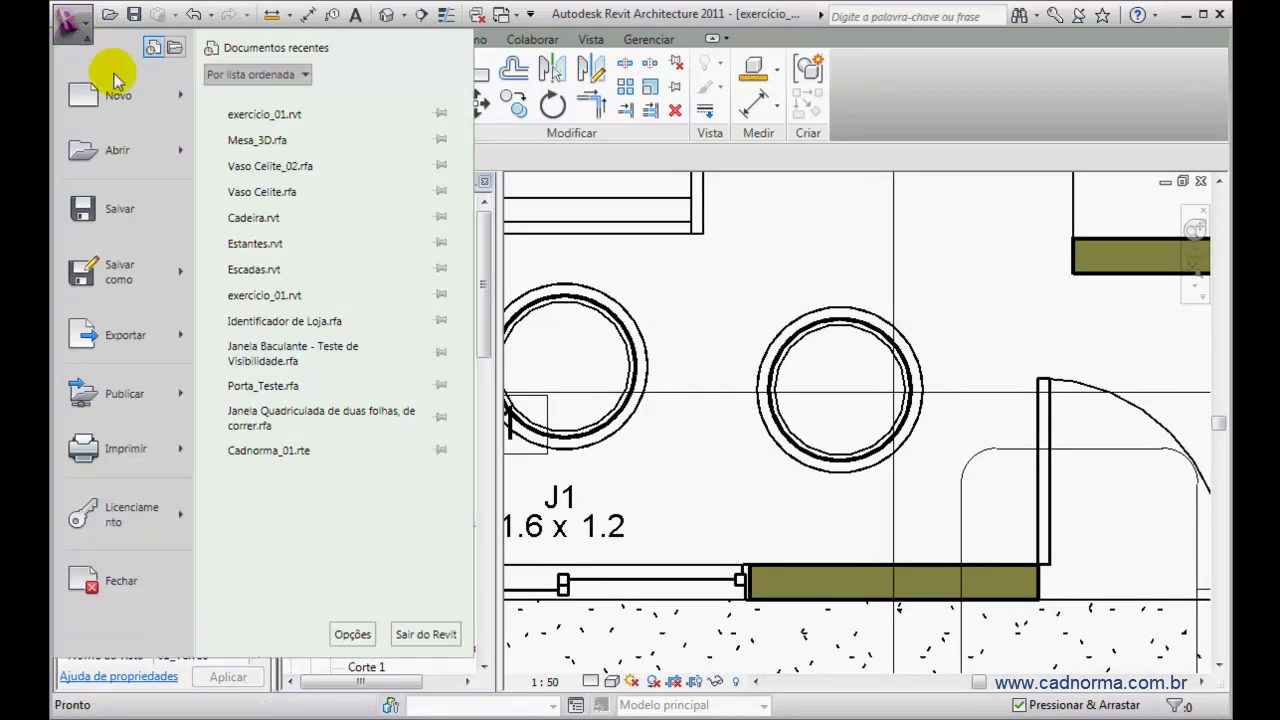
{"action": "mouse_move", "coordinate": [183, 152]}
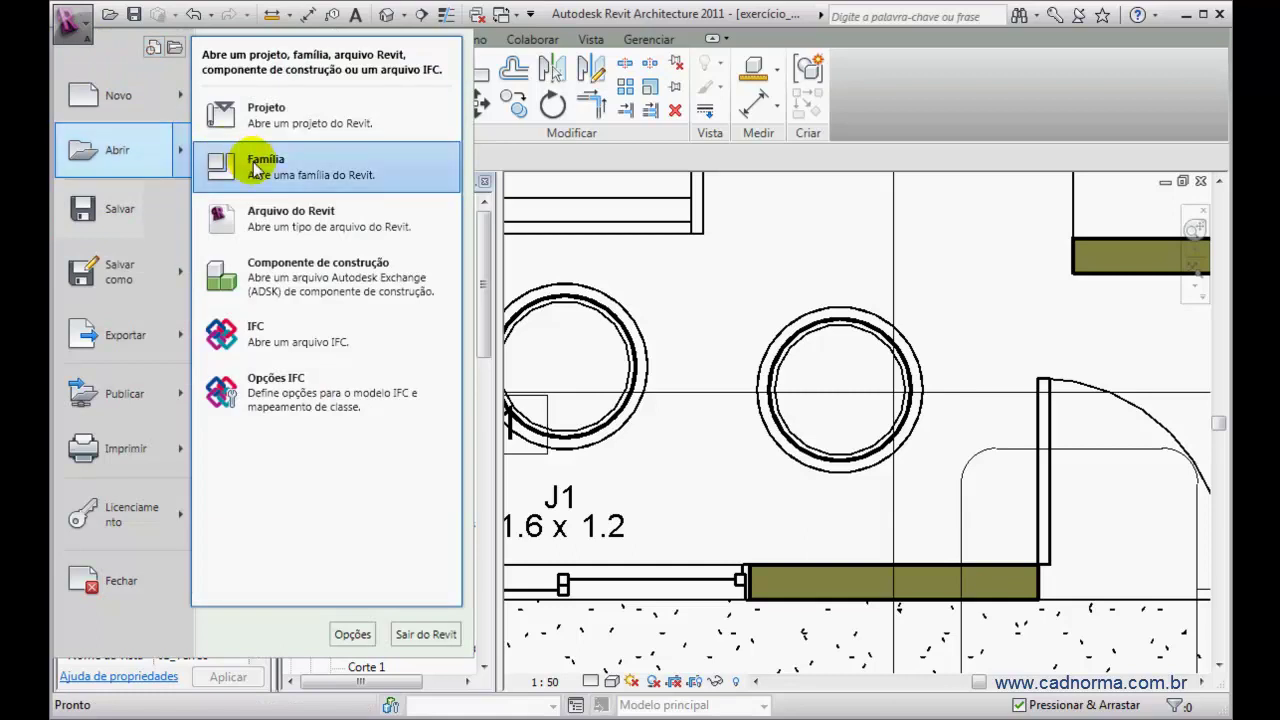
{"action": "left_click", "coordinate": [230, 163]}
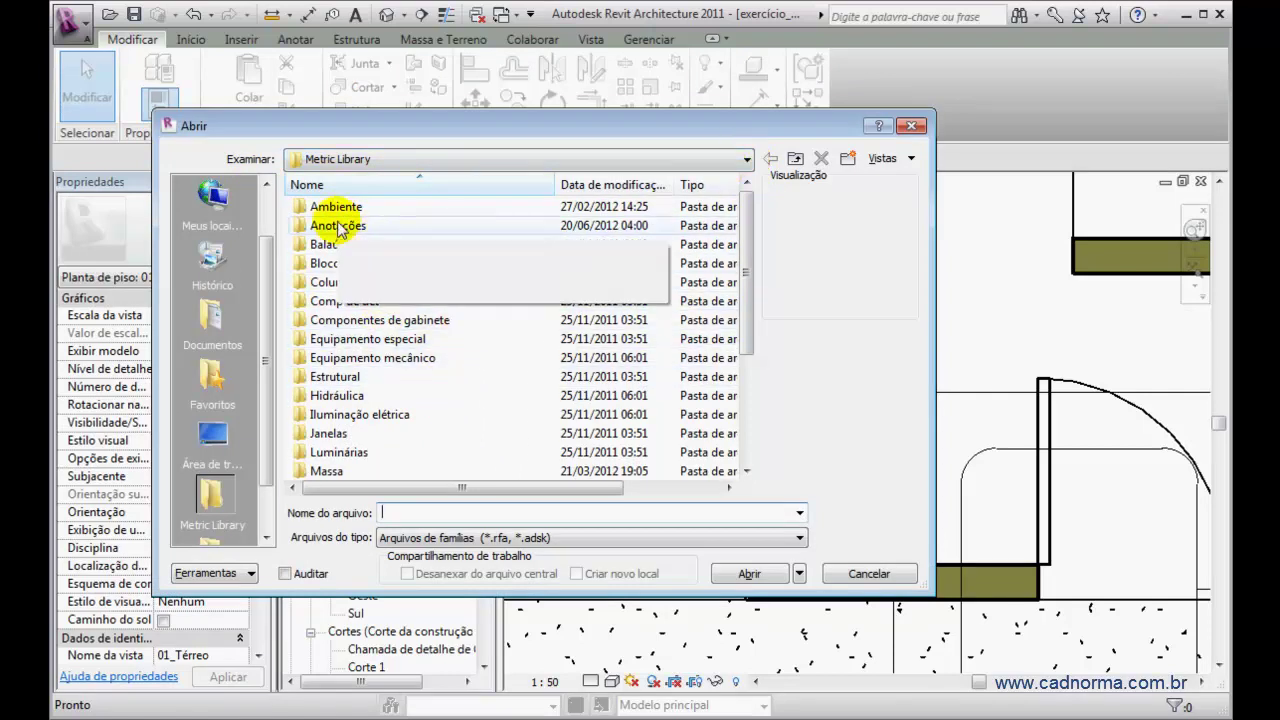
{"action": "left_click", "coordinate": [745, 161]}
{"action": "left_click", "coordinate": [493, 212]}
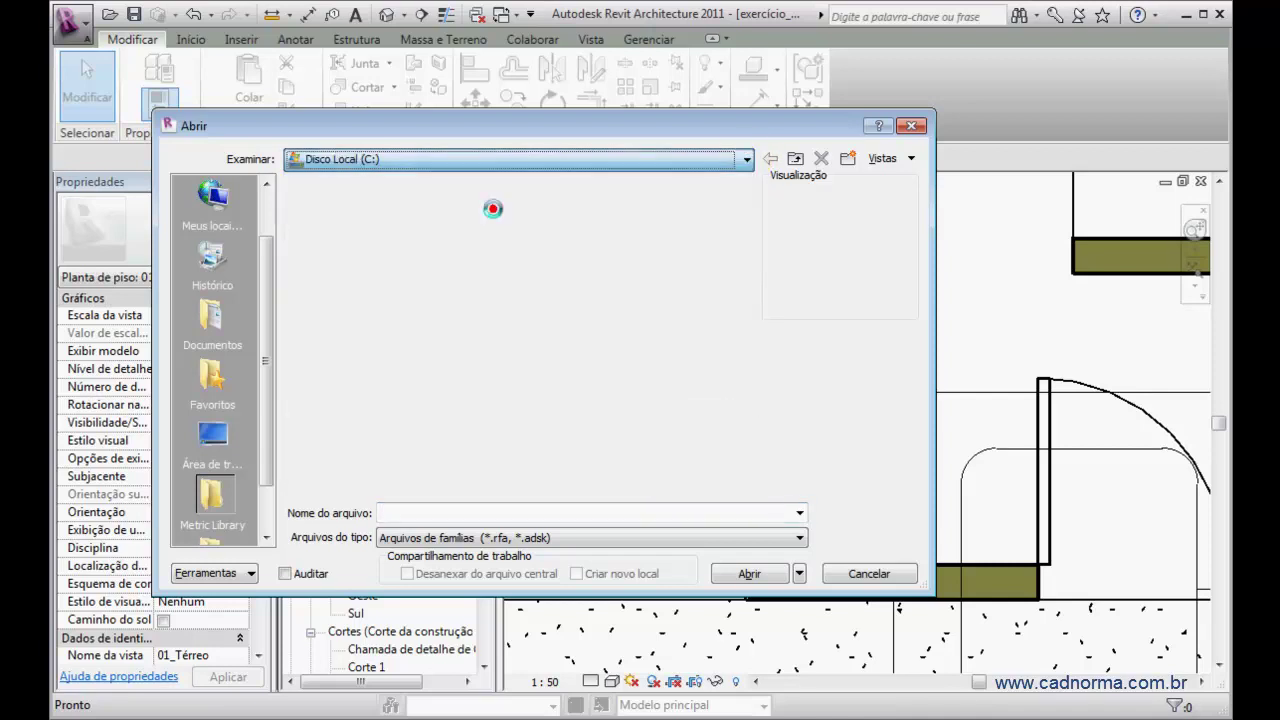
{"action": "left_click_drag", "start_coordinate": [740, 265], "coordinate": [749, 400]}
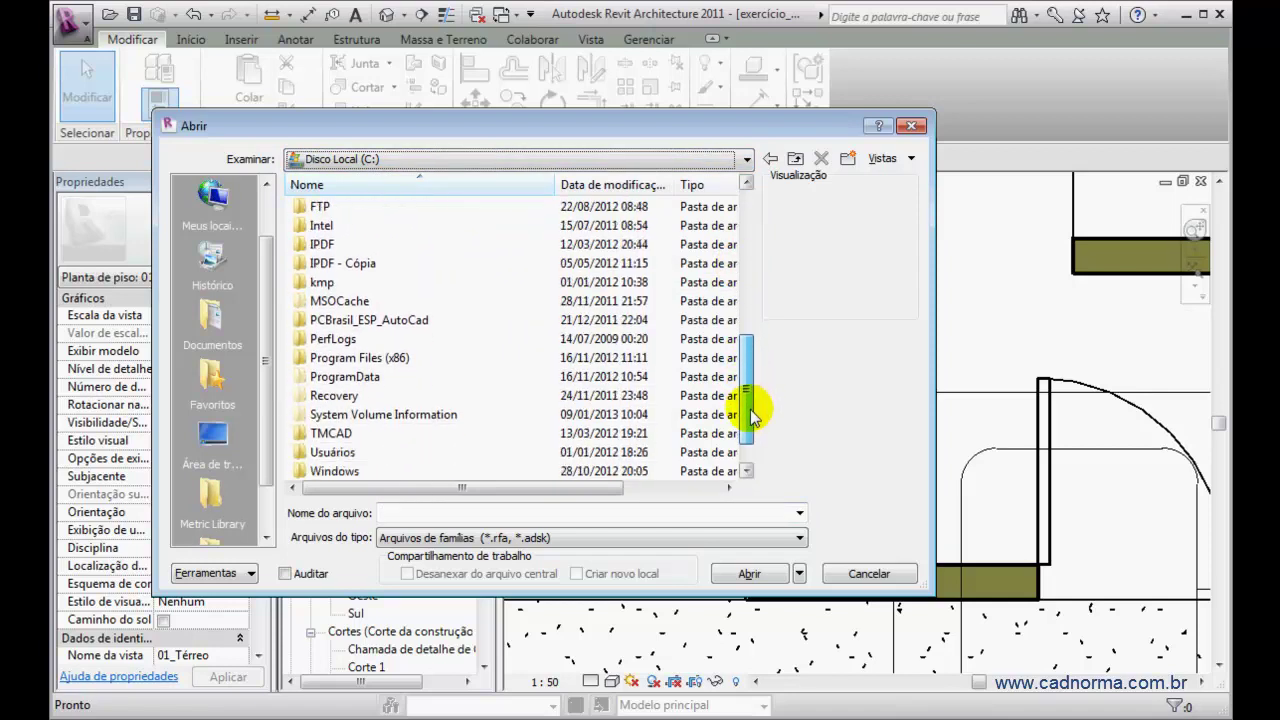
{"action": "left_click", "coordinate": [302, 376]}
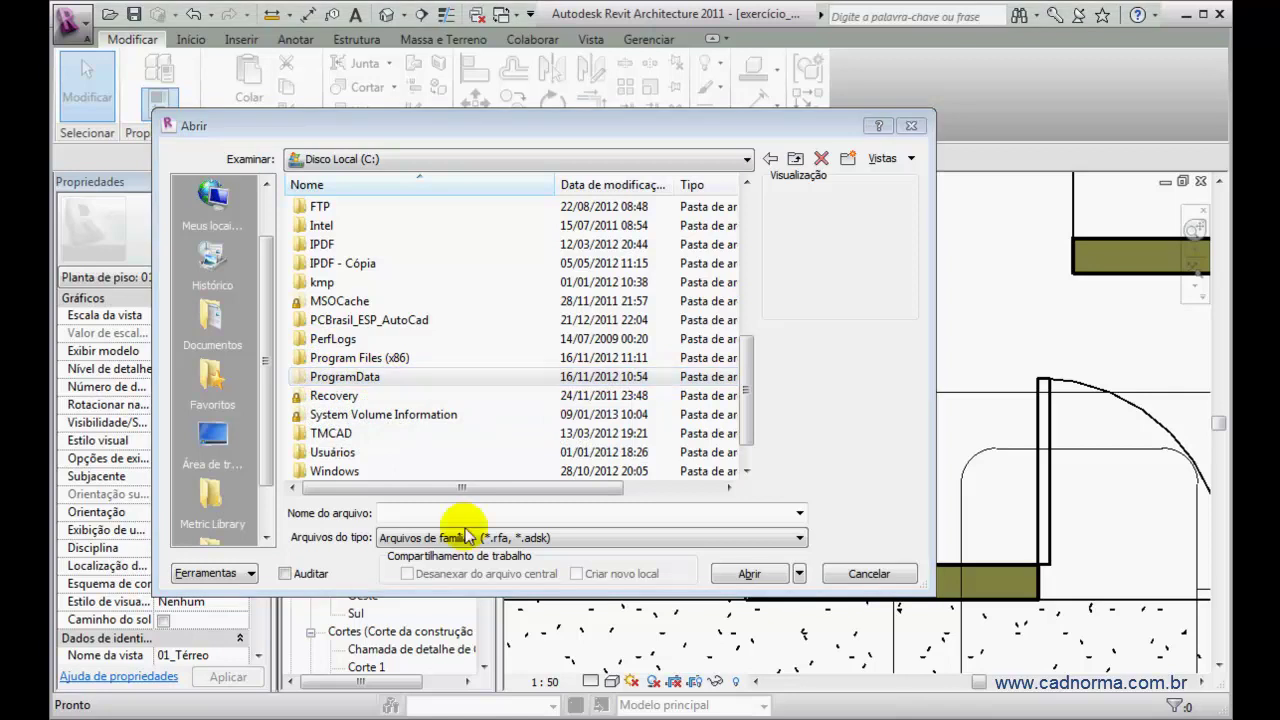
In Windows Explorer, examine the folder view options for hidden files and folders on Disco Local (C:)
{"action": "key", "text": "super+e"}
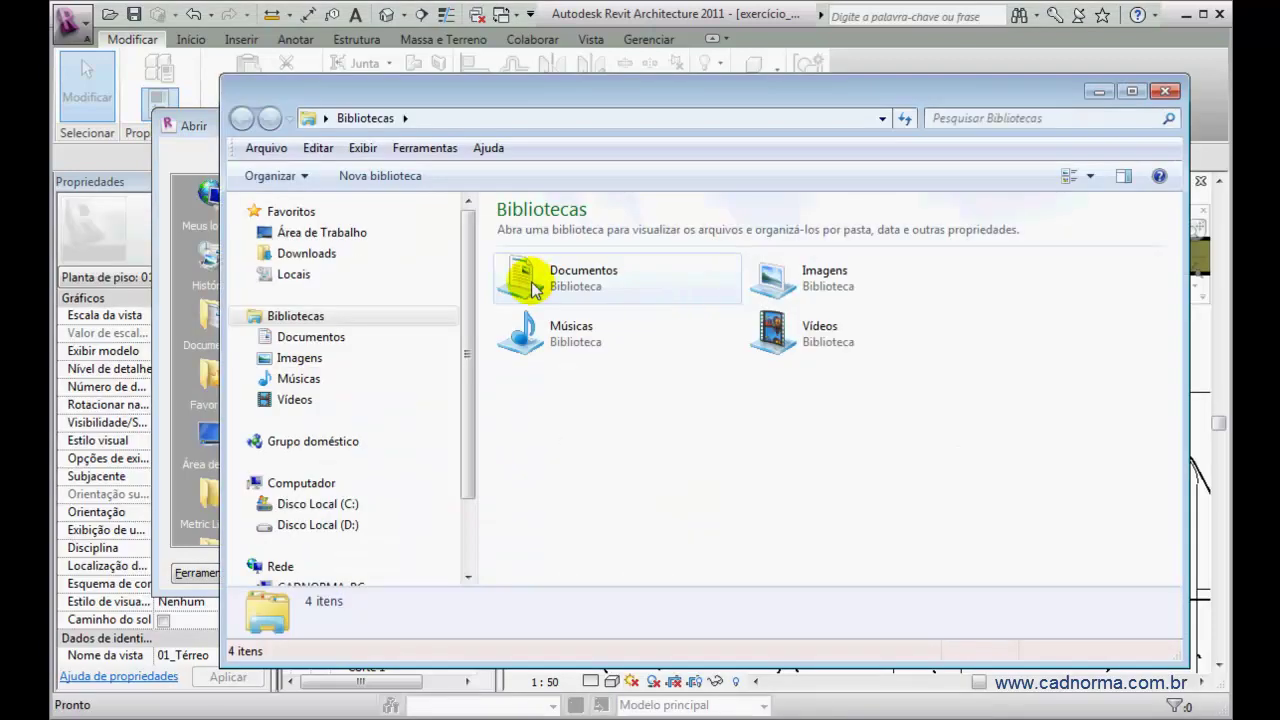
{"action": "left_click", "coordinate": [427, 148]}
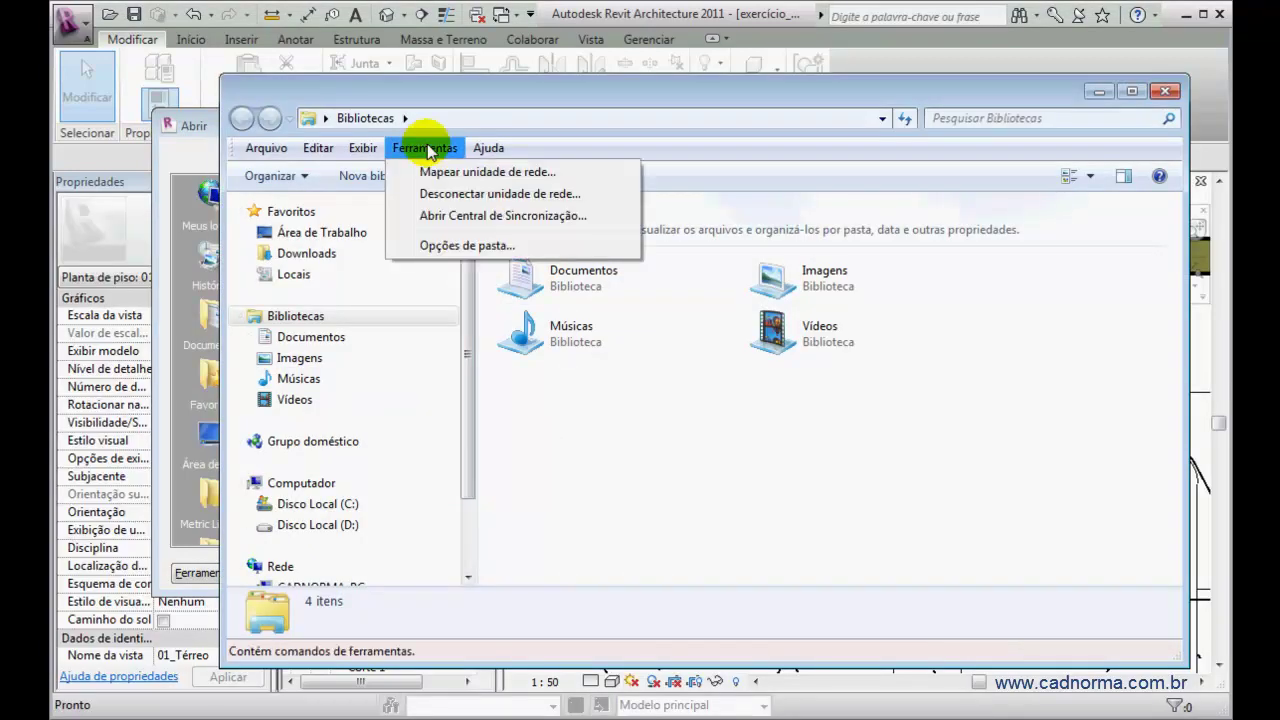
{"action": "left_click", "coordinate": [314, 505]}
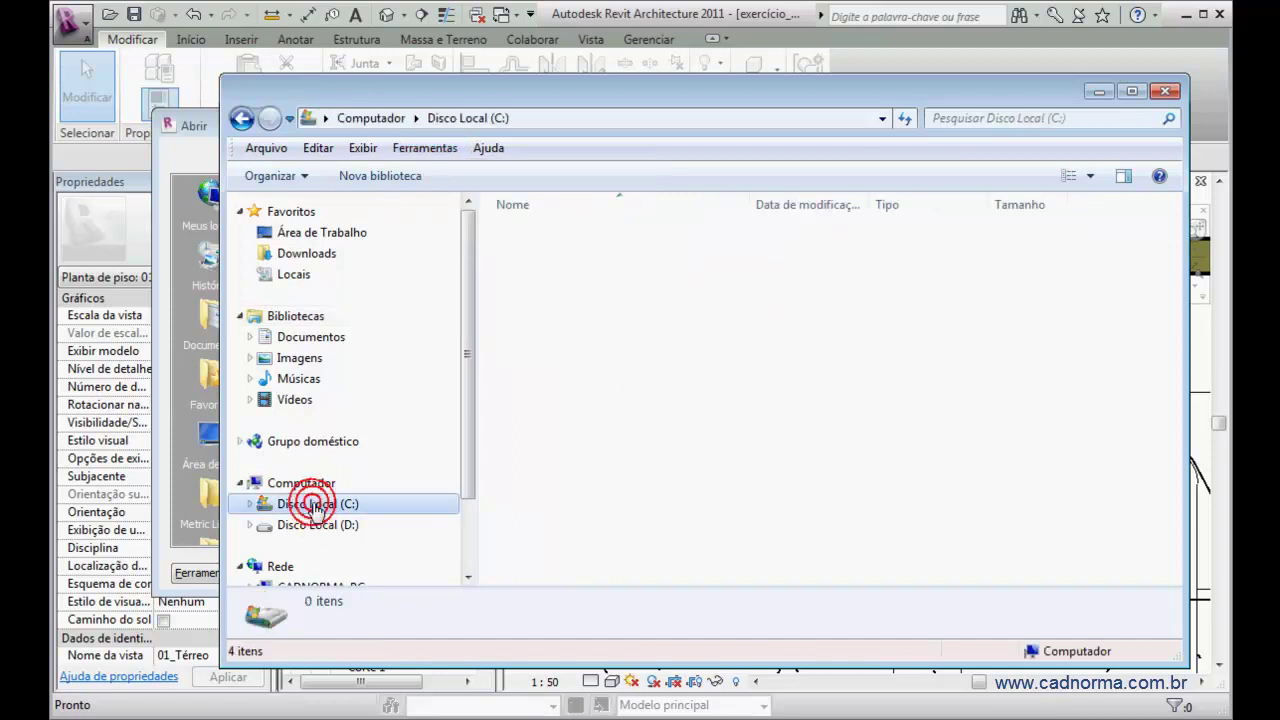
{"action": "left_click", "coordinate": [425, 148]}
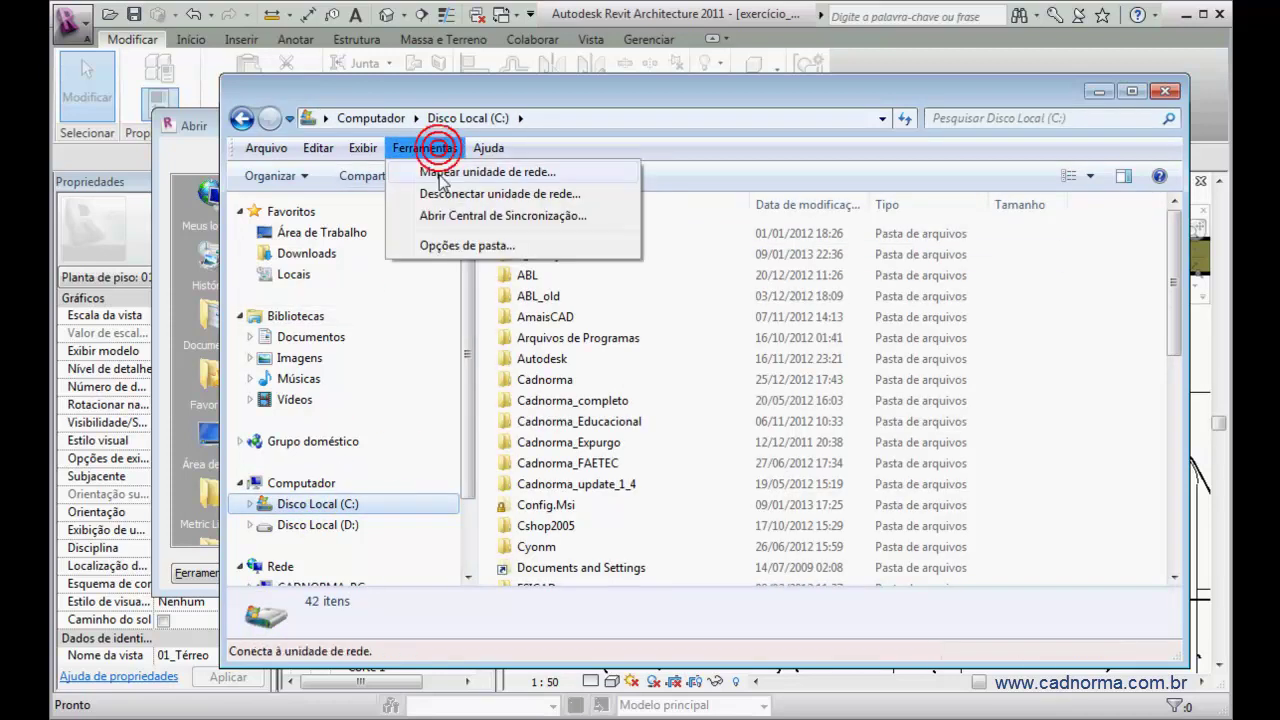
{"action": "left_click", "coordinate": [458, 247]}
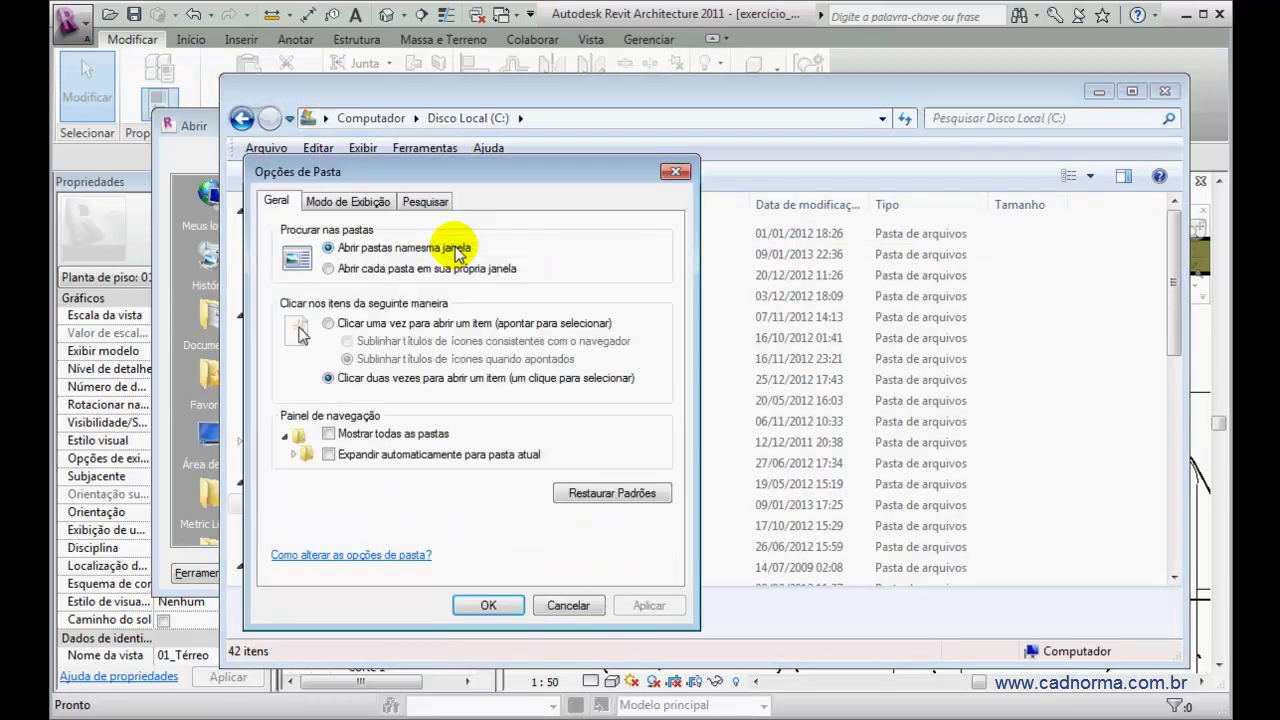
{"action": "left_click", "coordinate": [376, 204]}
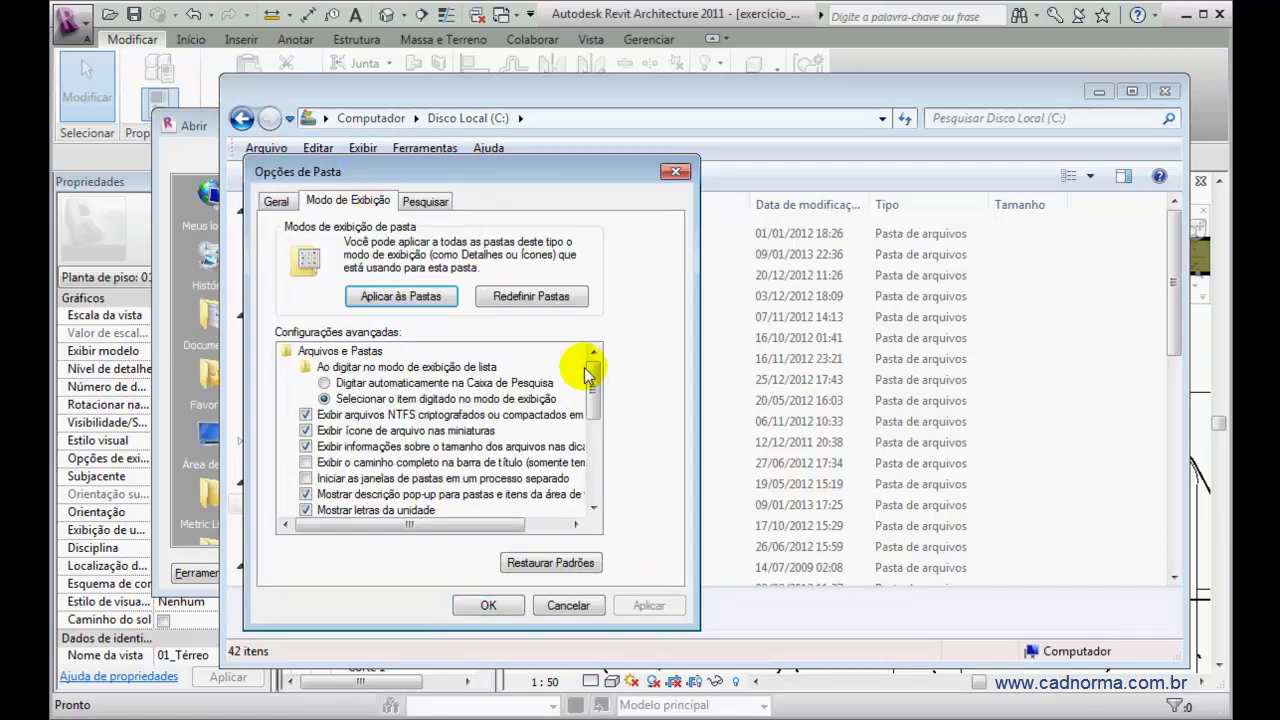
{"action": "left_click_drag", "start_coordinate": [591, 391], "coordinate": [590, 447]}
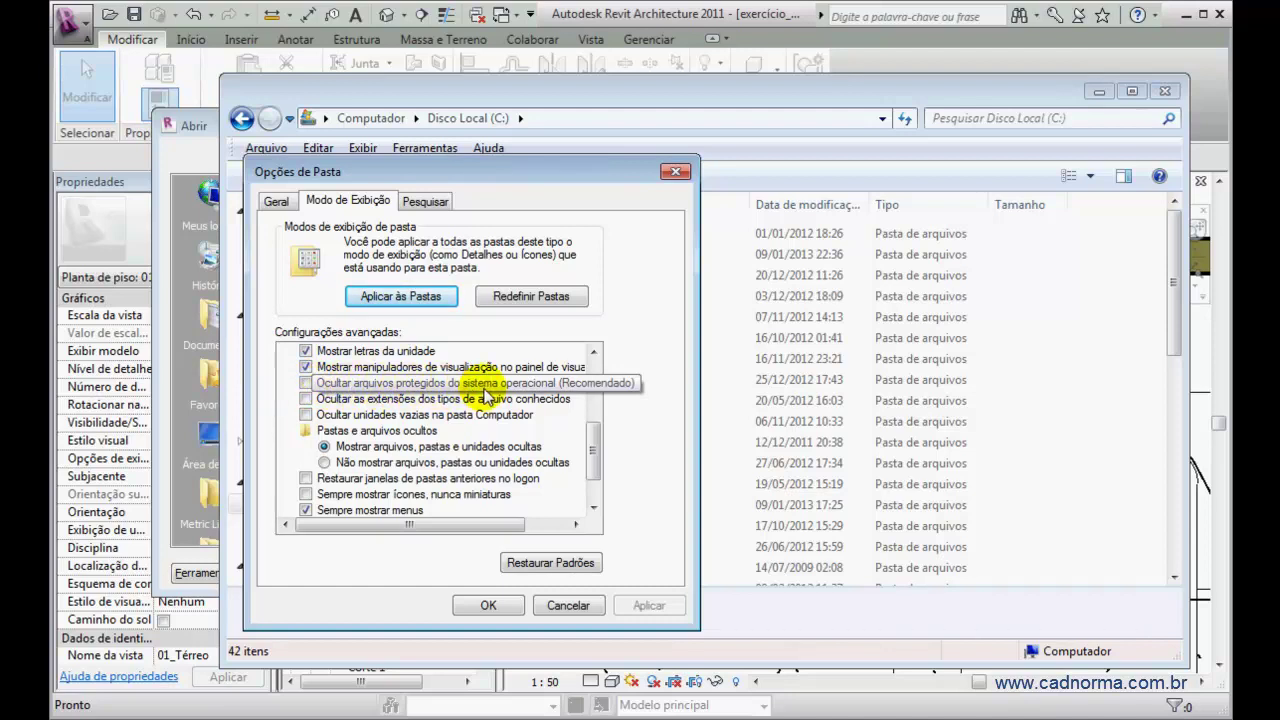
{"action": "left_click", "coordinate": [566, 606]}
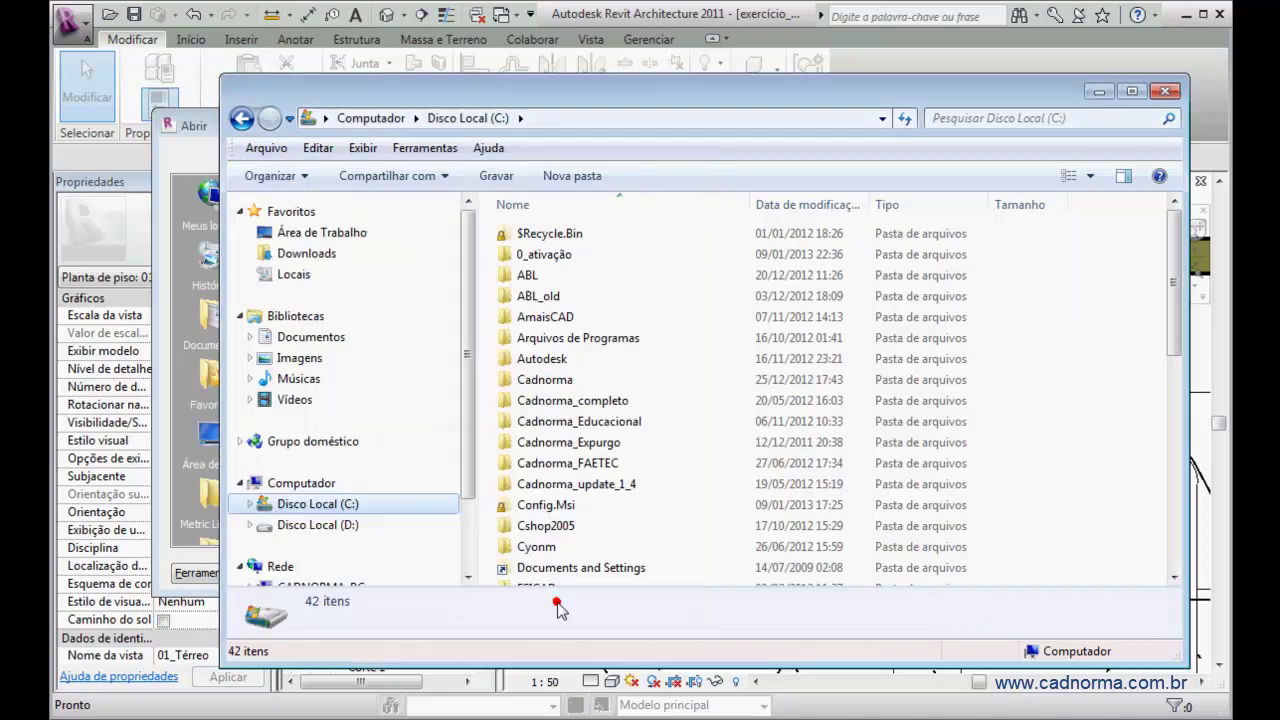
{"action": "left_click", "coordinate": [1097, 93]}
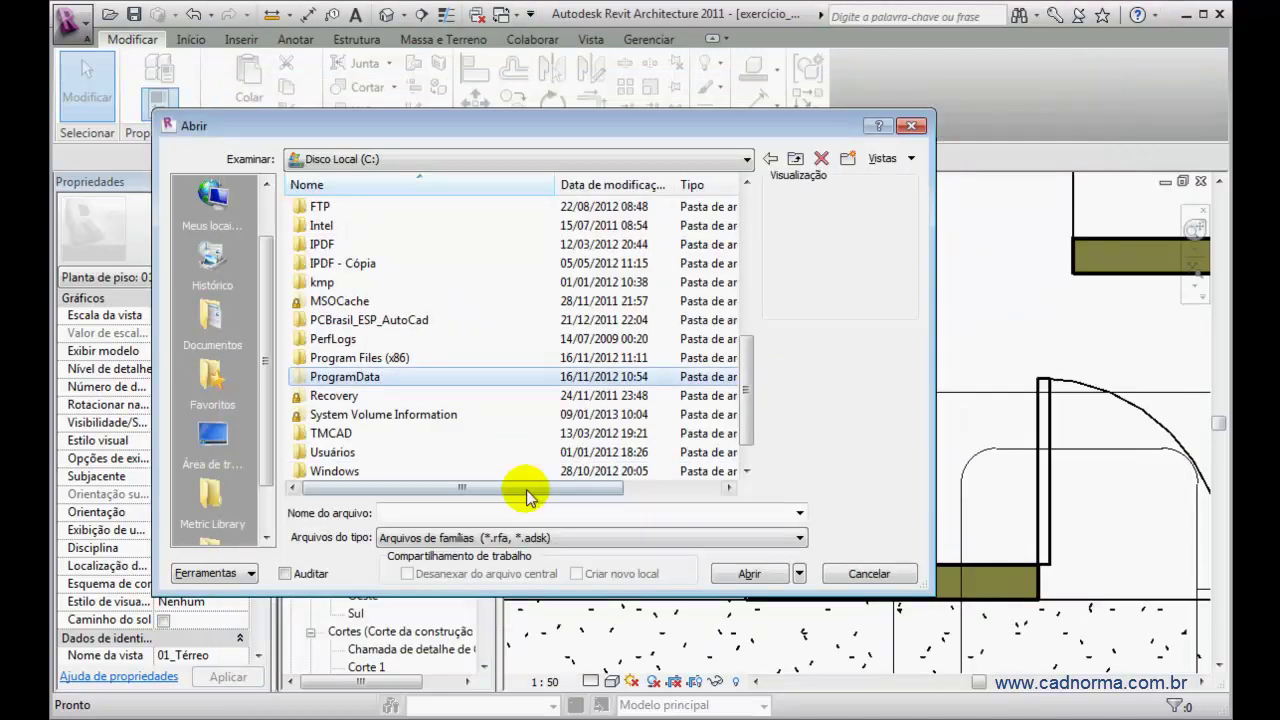
Go directly to the hidden folder c:\ProgramData by entering its path as the file name
{"action": "left_click", "coordinate": [436, 515]}
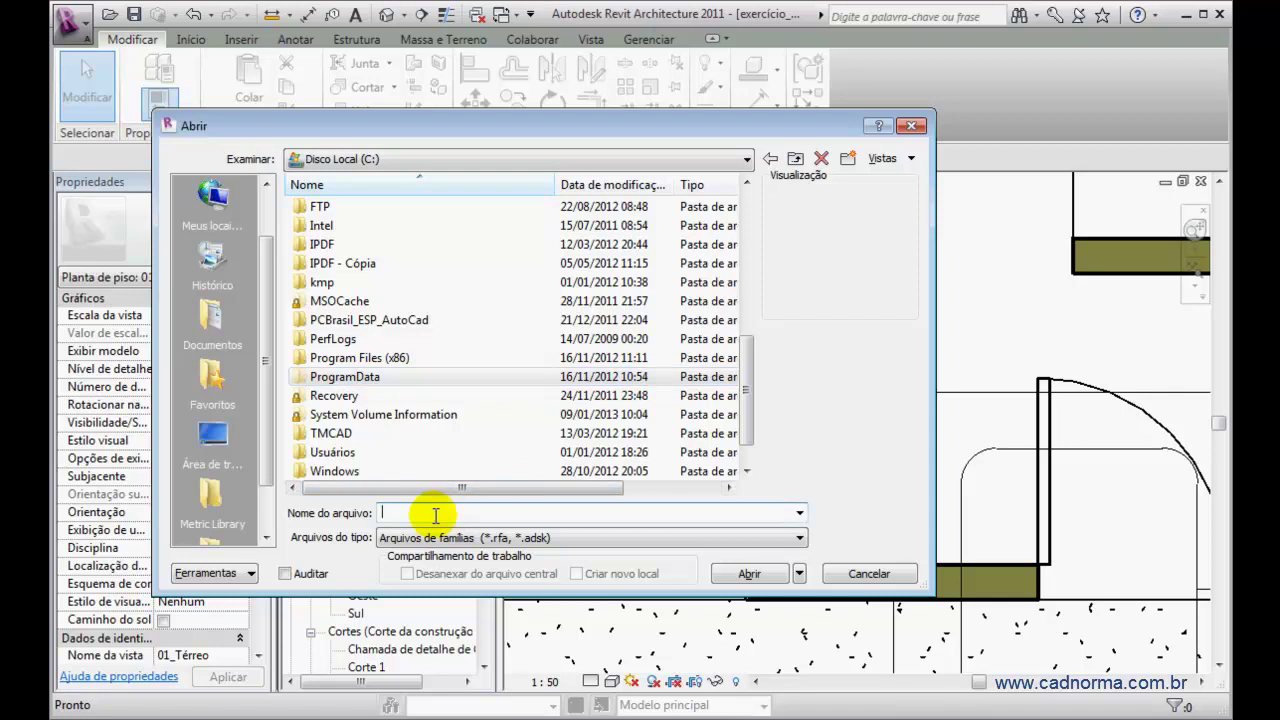
{"action": "type", "text": "c:"}
{"action": "type", "text": "\\pro"}
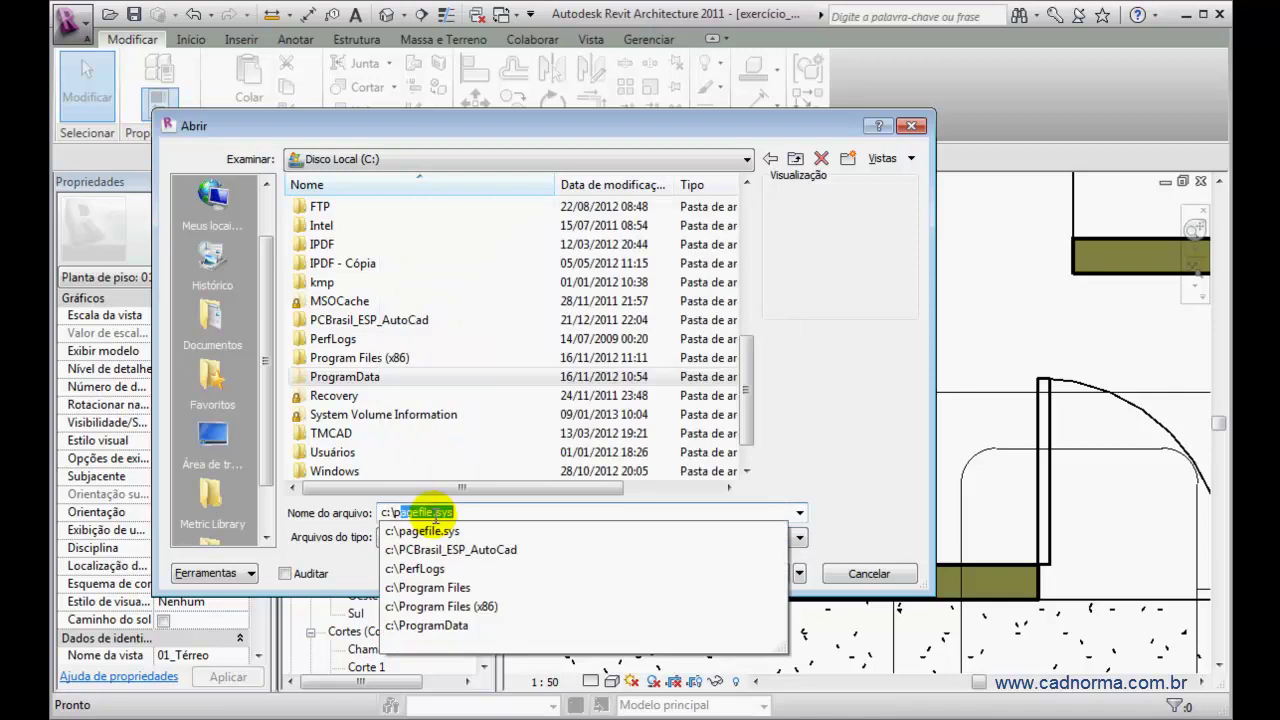
{"action": "key", "text": "Down"}
{"action": "key", "text": "Down"}
{"action": "key", "text": "Down"}
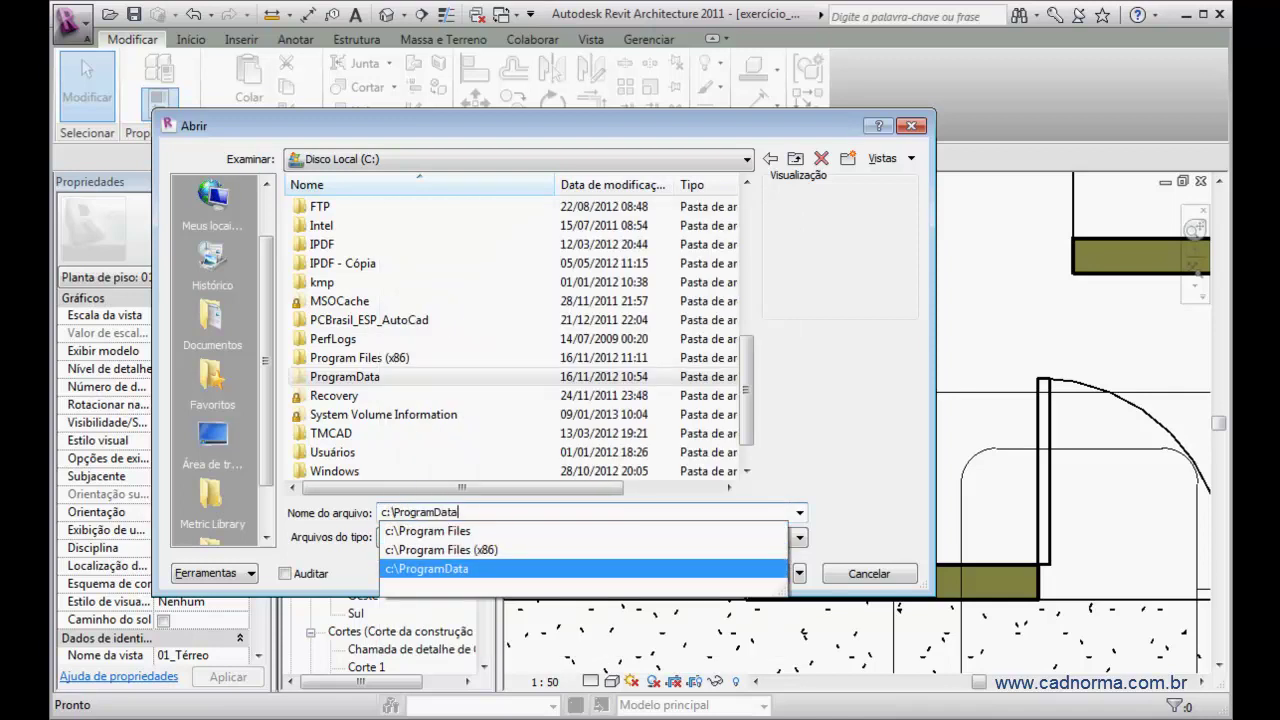
{"action": "key", "text": "Return"}
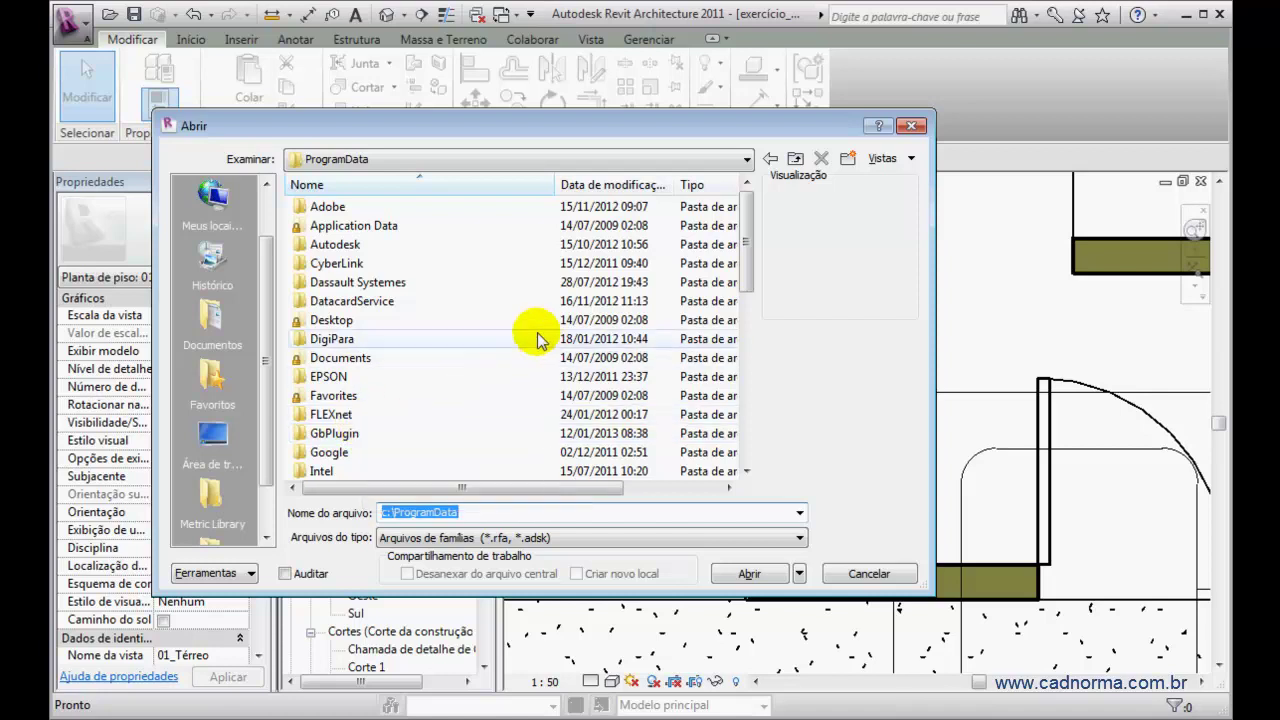
Browse through Autodesk, RAC 2011 and Metric Library to the Colunas family folder
{"action": "double_click", "coordinate": [315, 250]}
{"action": "scroll", "coordinate": [470, 348], "scroll_direction": "down", "scroll_amount": 3}
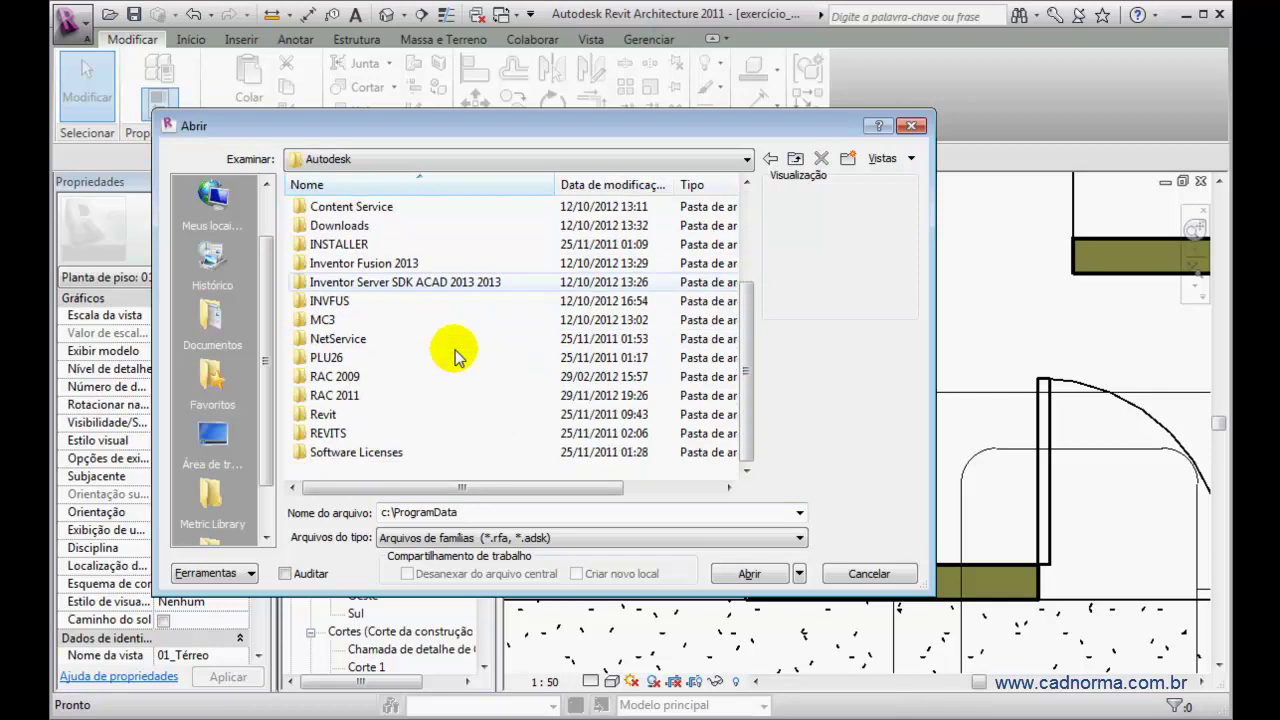
{"action": "double_click", "coordinate": [300, 397]}
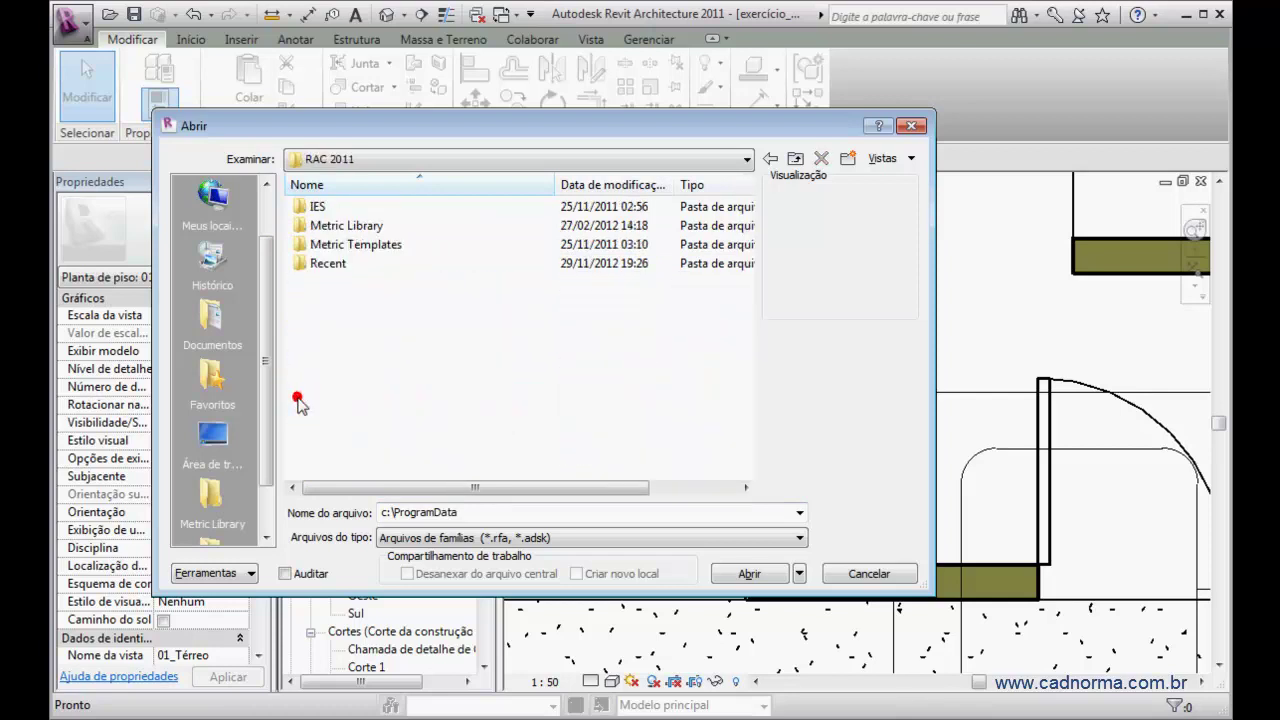
{"action": "double_click", "coordinate": [303, 228]}
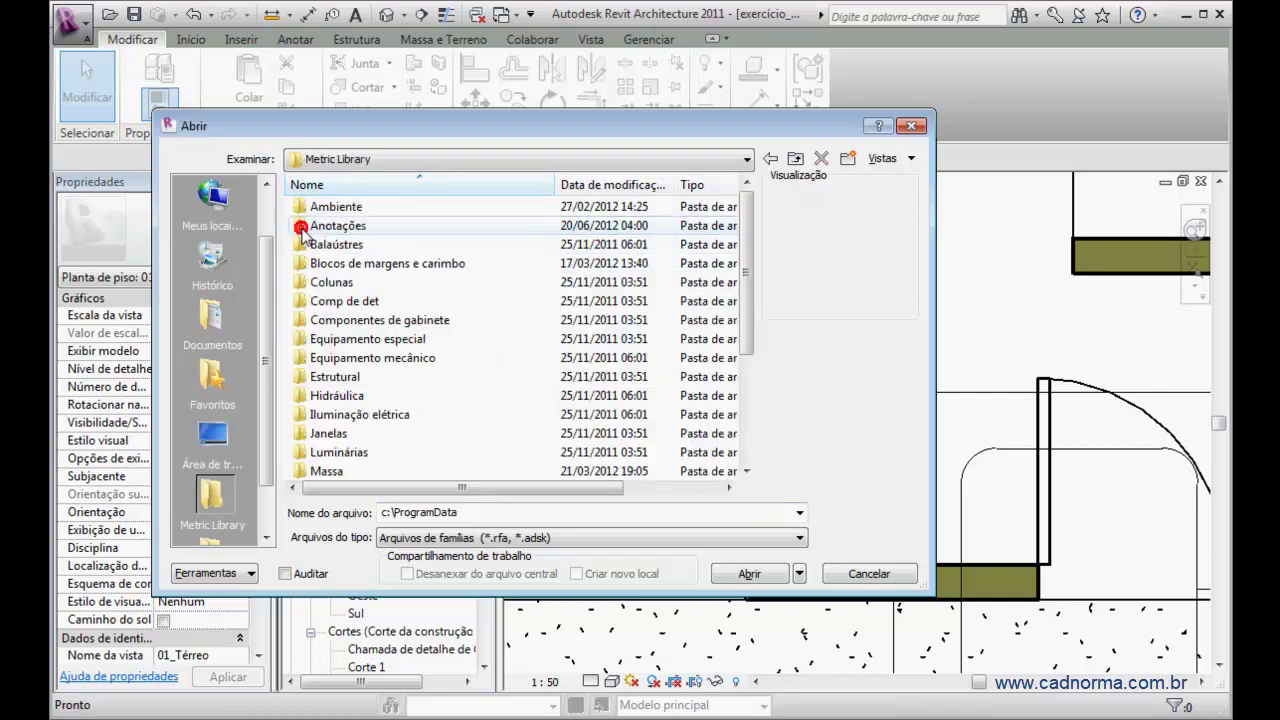
{"action": "double_click", "coordinate": [306, 285]}
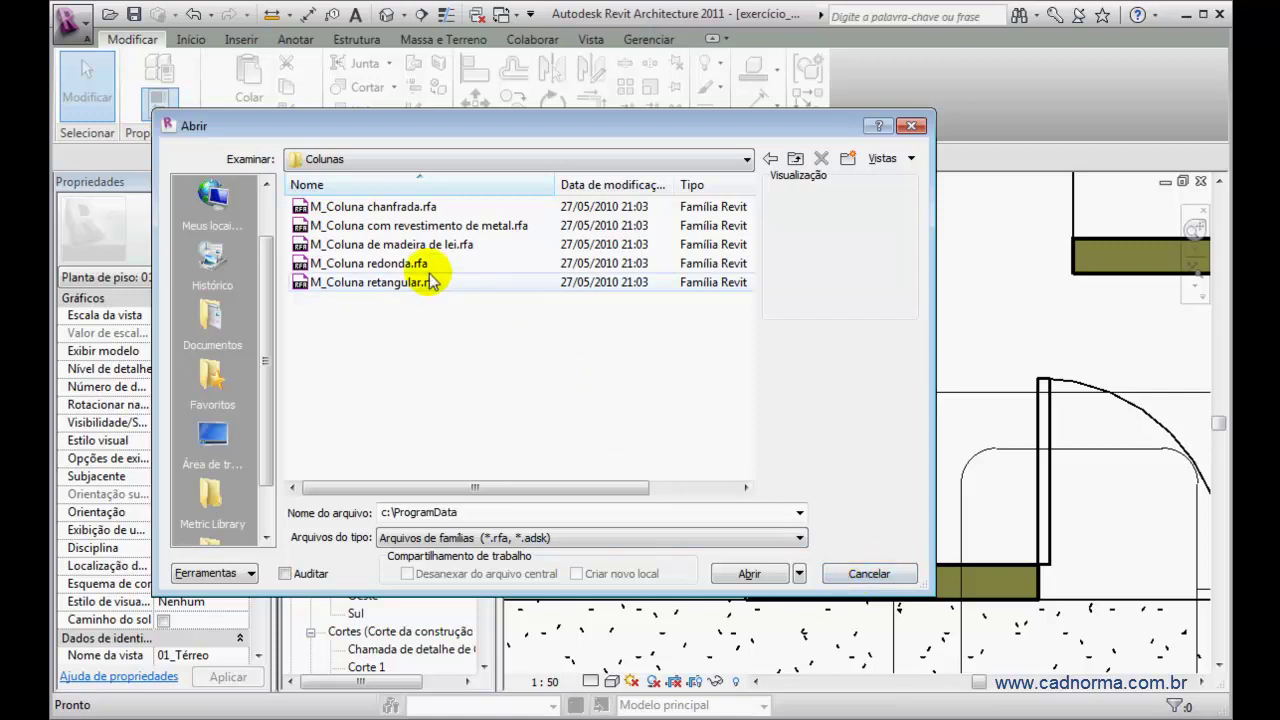
Open the family file M_Coluna com revestimento de metal.rfa from the Colunas folder
{"action": "left_click", "coordinate": [385, 226]}
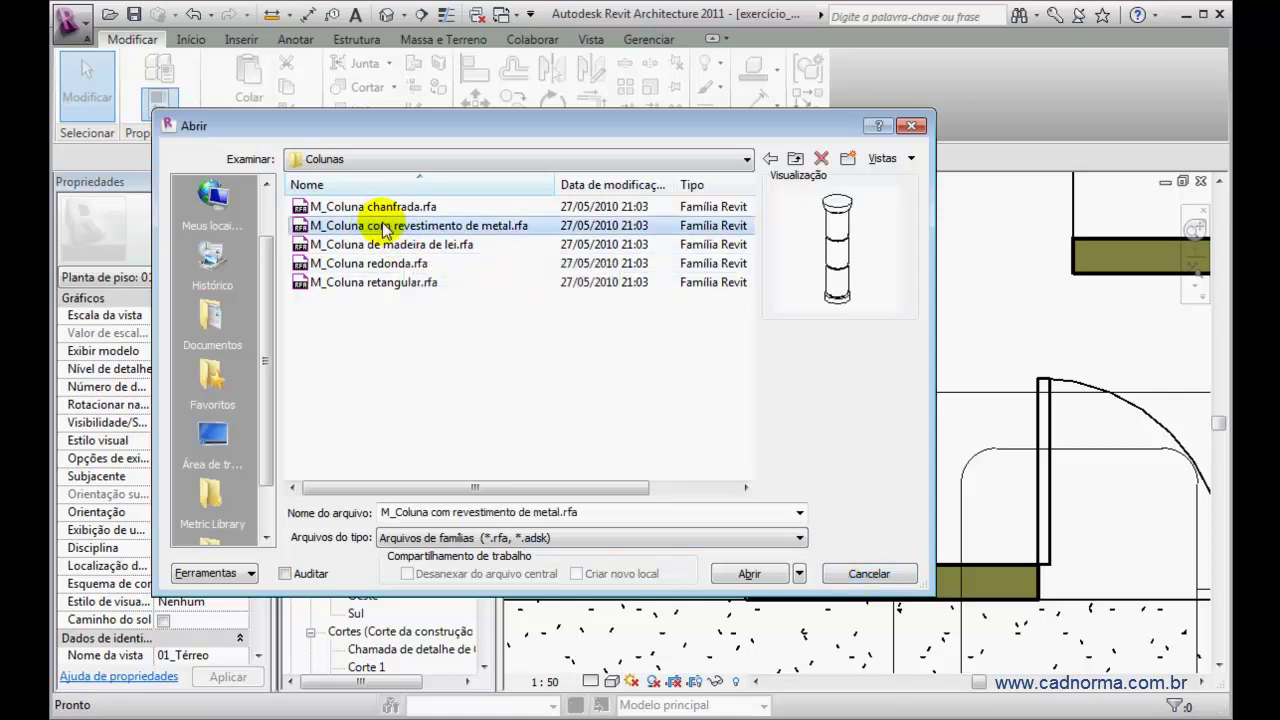
{"action": "left_click", "coordinate": [762, 578]}
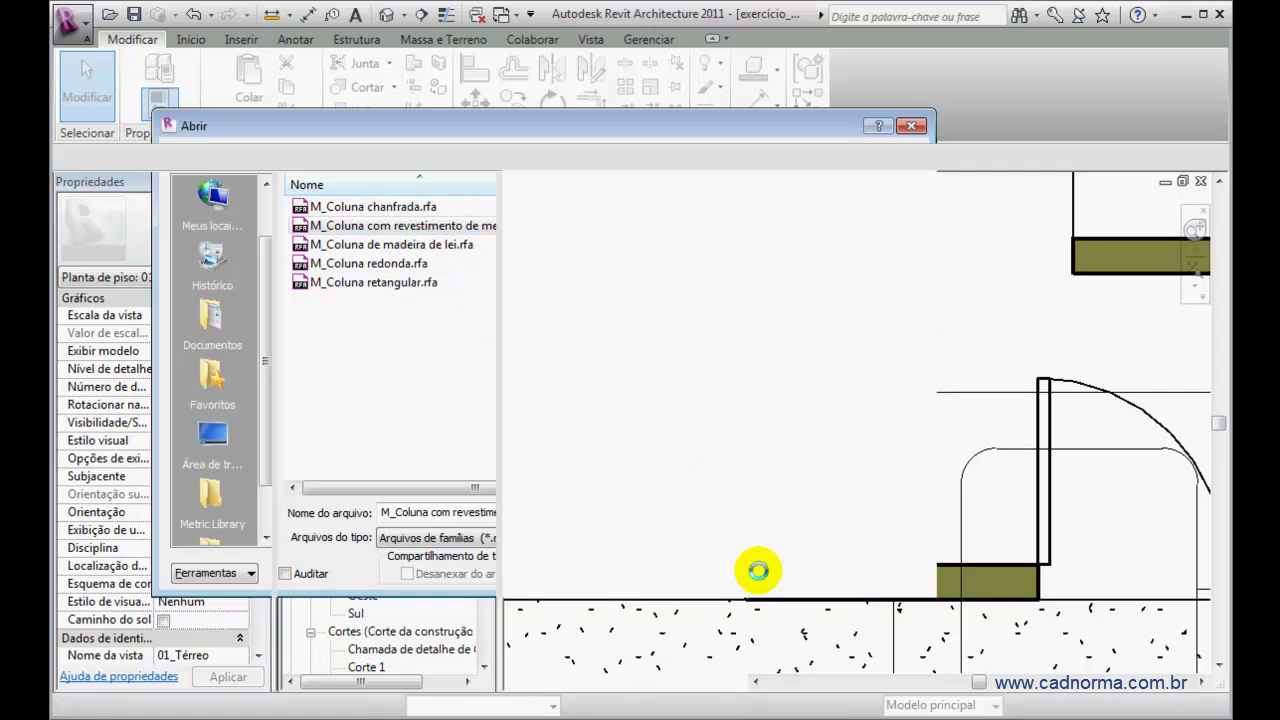
{"action": "left_click", "coordinate": [797, 580]}
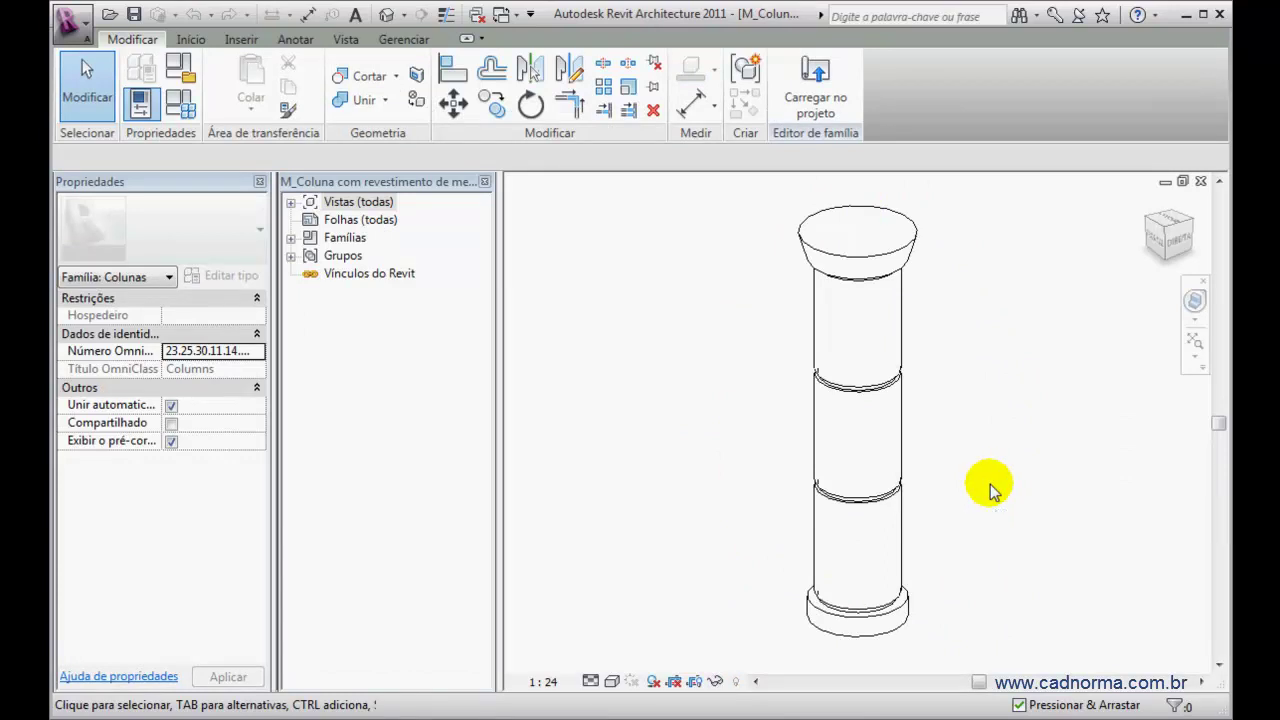
Examine the family parameter associated with the revolved solid's material and the settings for adding a parameter, leaving everything unchanged
{"action": "left_click", "coordinate": [874, 392]}
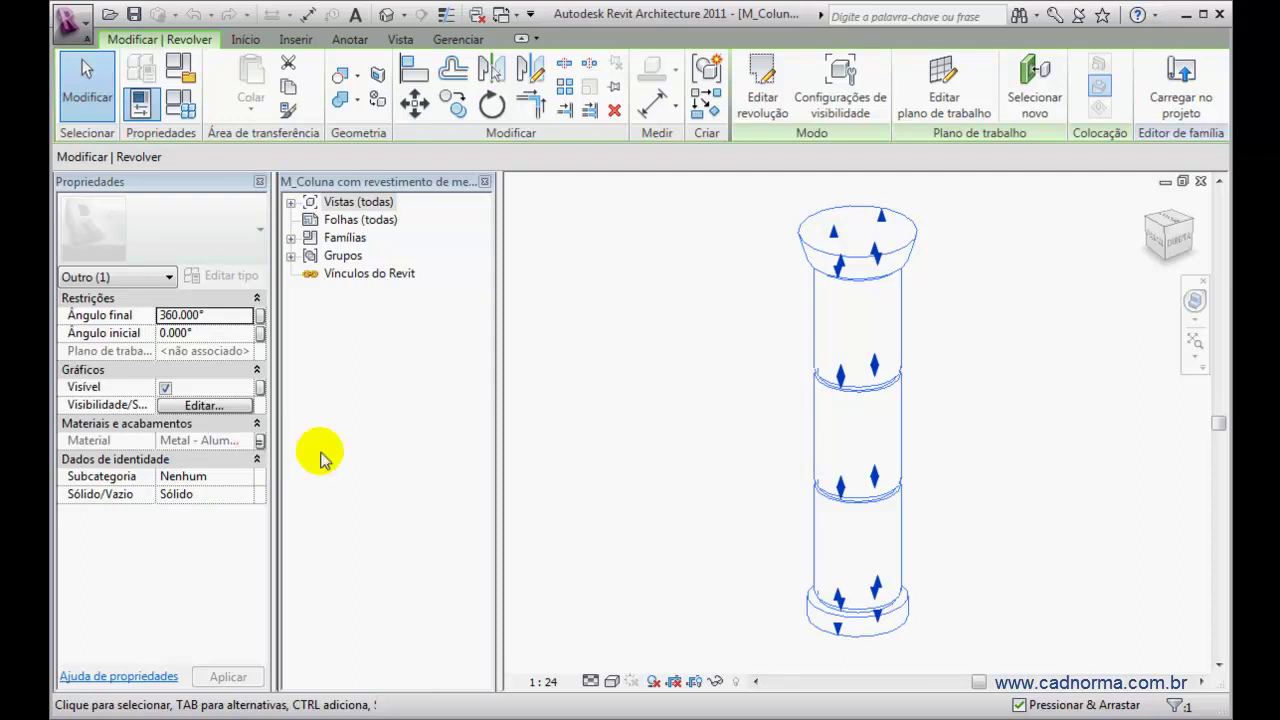
{"action": "left_click", "coordinate": [260, 443]}
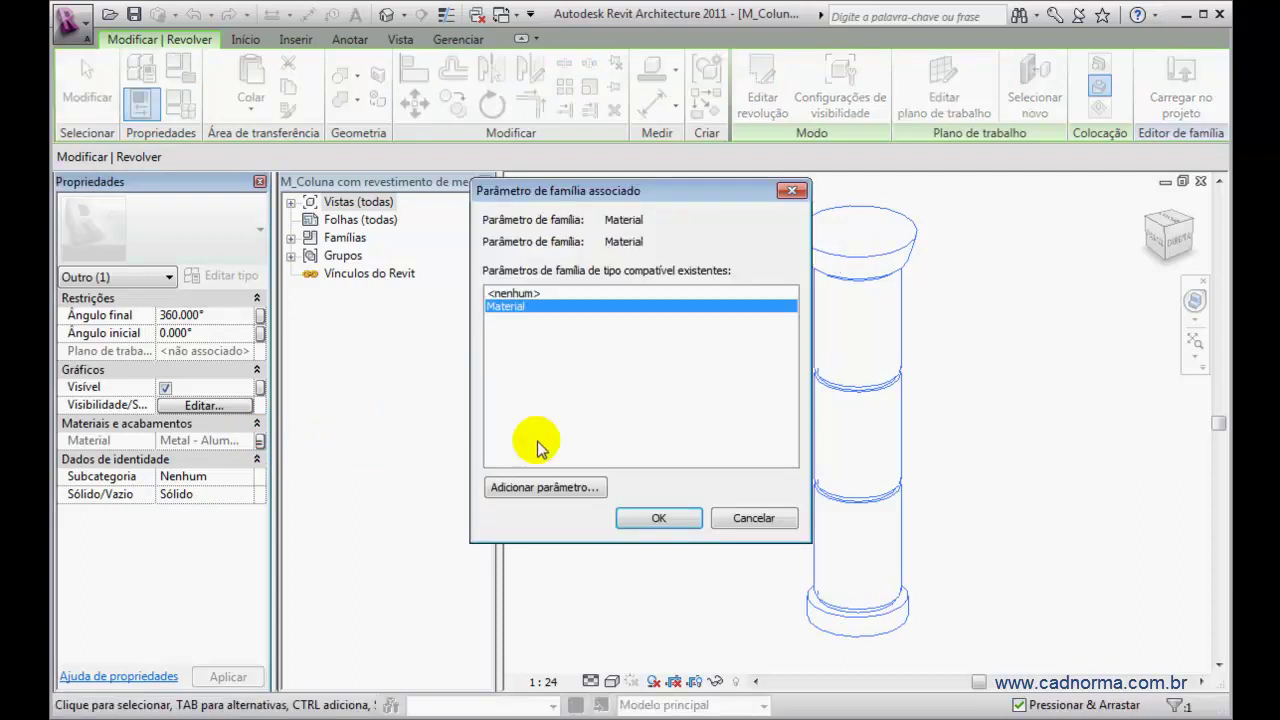
{"action": "left_click", "coordinate": [555, 487]}
{"action": "left_click", "coordinate": [783, 583]}
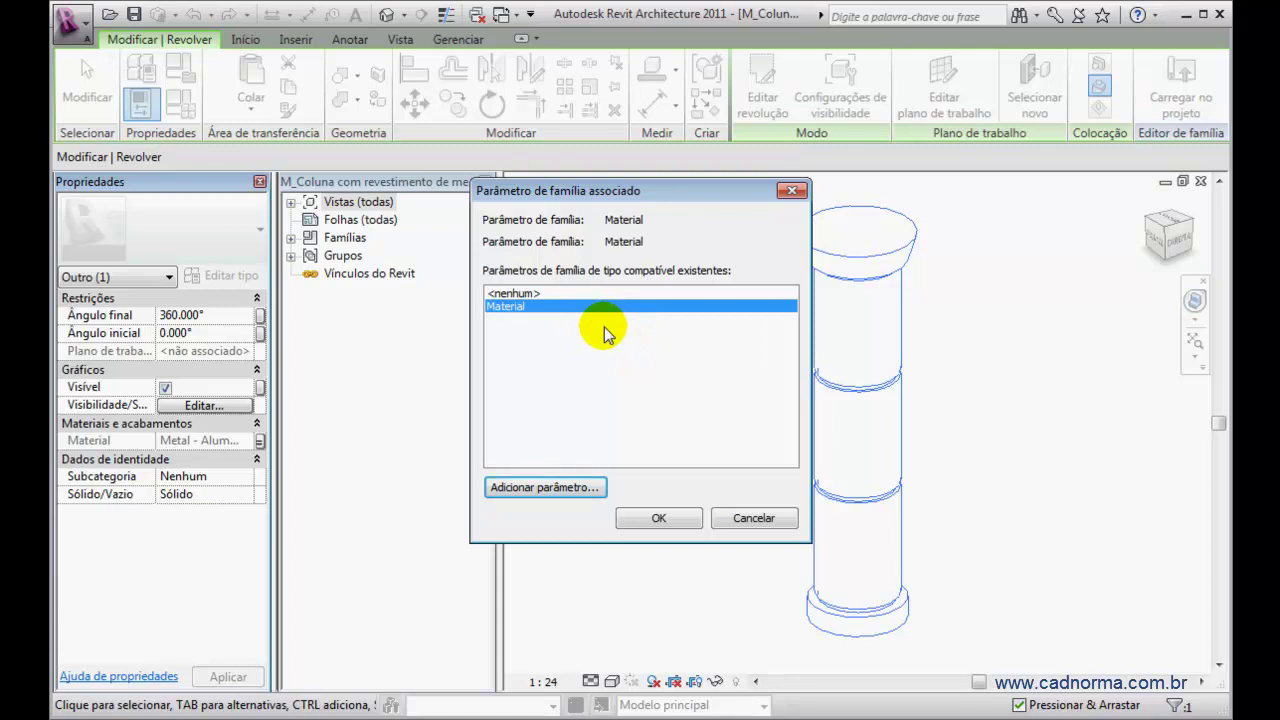
{"action": "left_click", "coordinate": [748, 519]}
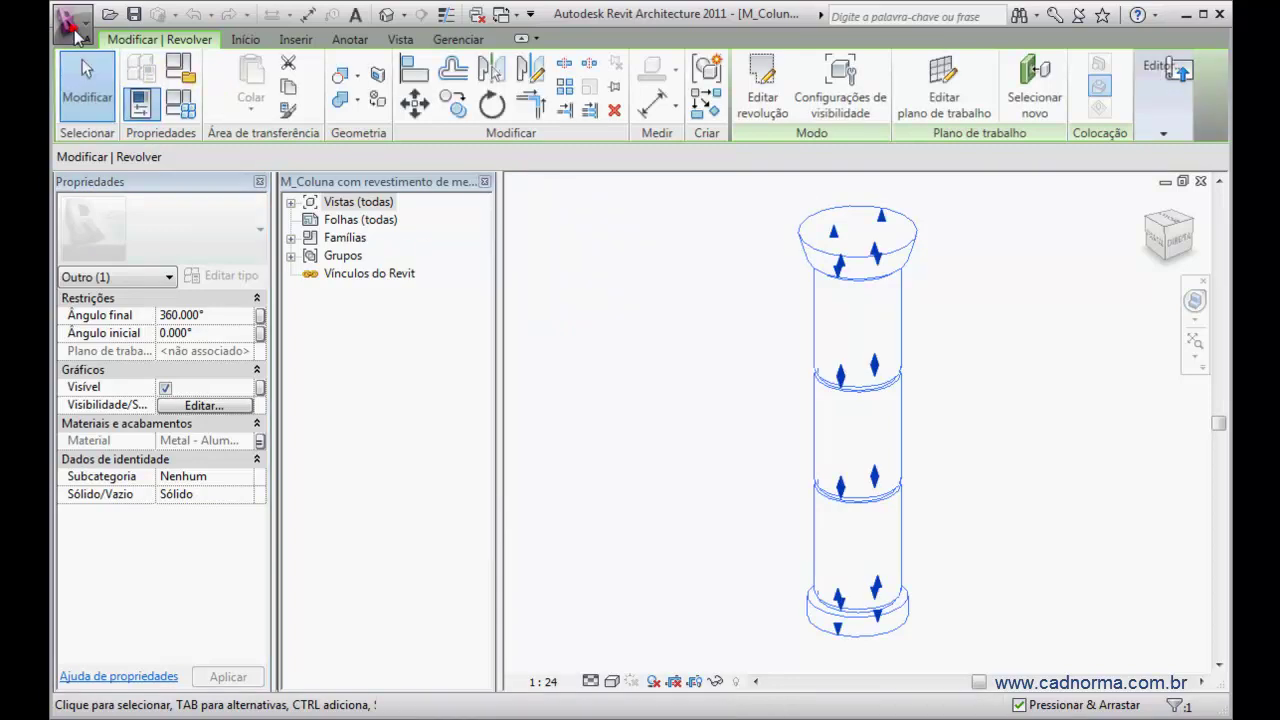
Close the library family and open the family of the round column in the 01_Térreo plan for editing
{"action": "left_click", "coordinate": [76, 30]}
{"action": "left_click", "coordinate": [140, 578]}
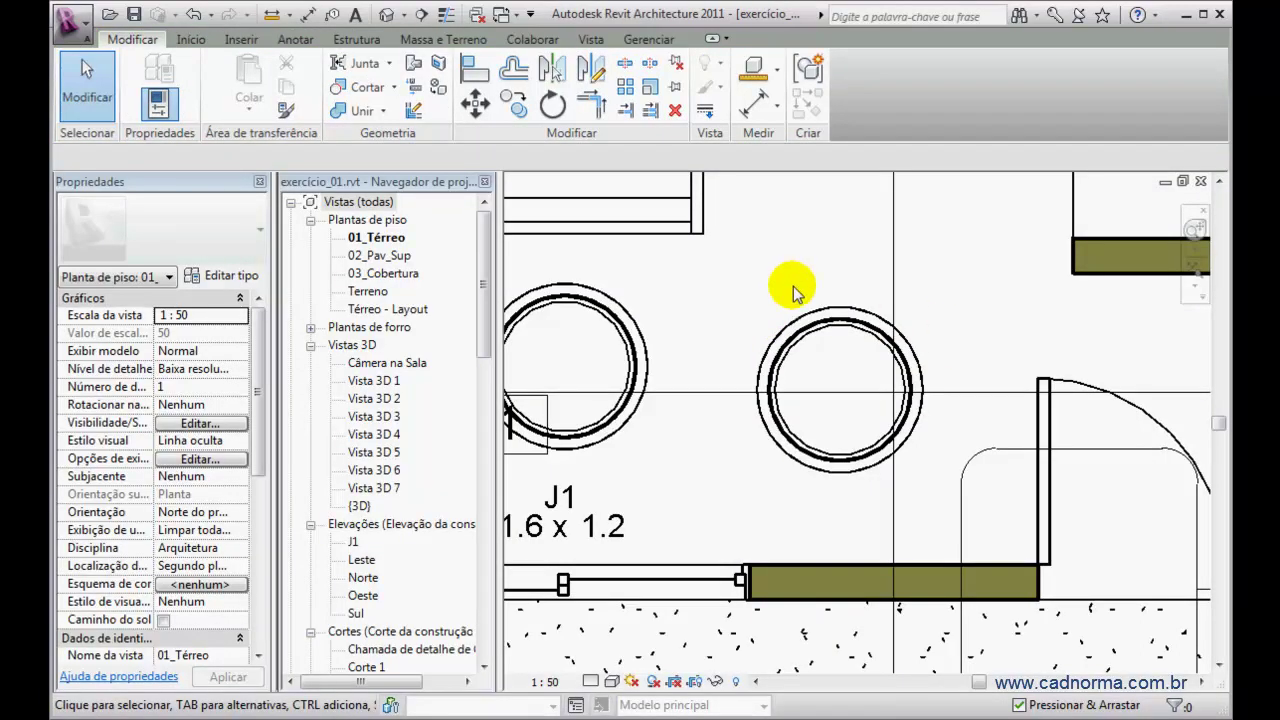
{"action": "left_click", "coordinate": [800, 322]}
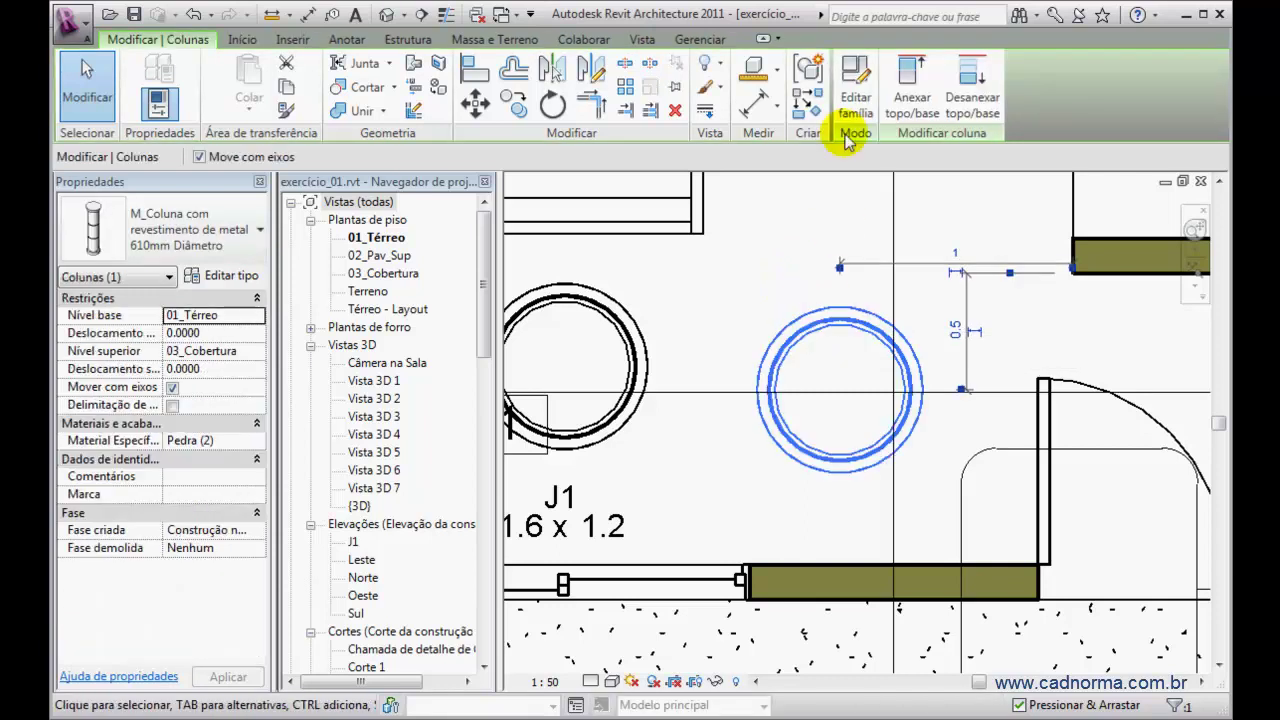
{"action": "left_click", "coordinate": [855, 105]}
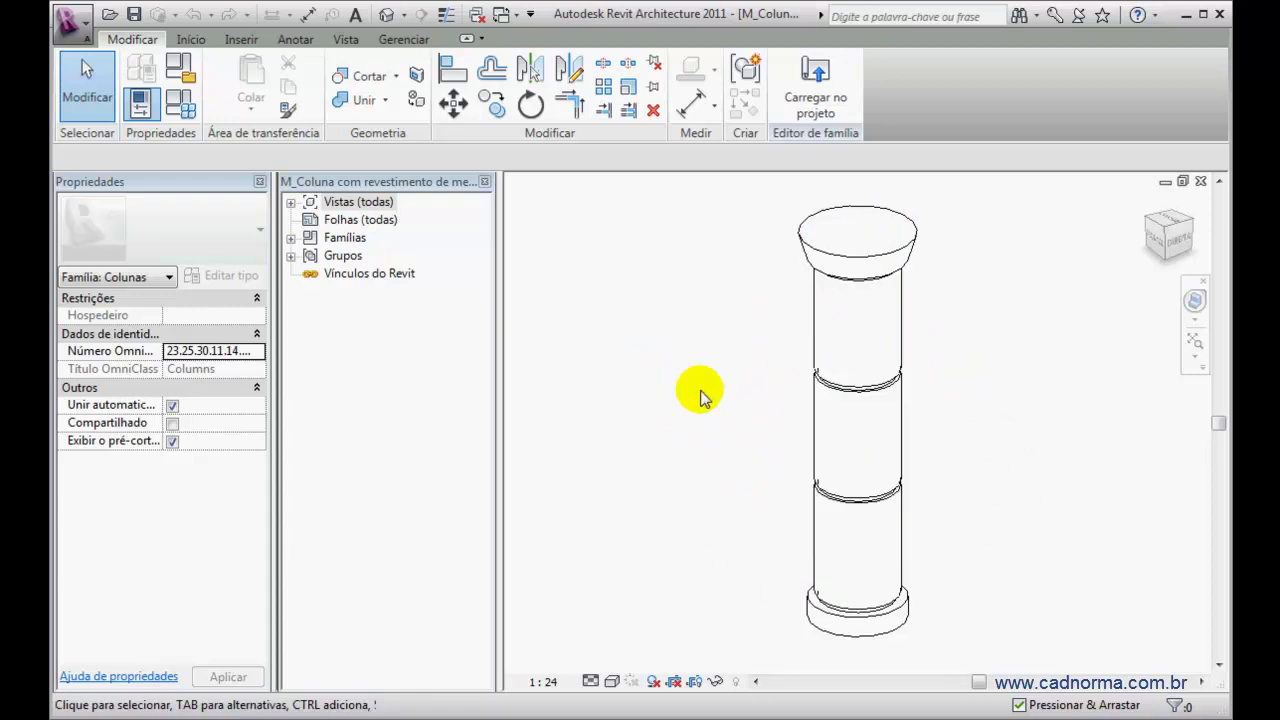
Examine which family parameter is associated with the material of the project column's revolved solid
{"action": "left_click", "coordinate": [815, 362]}
{"action": "left_click", "coordinate": [818, 365]}
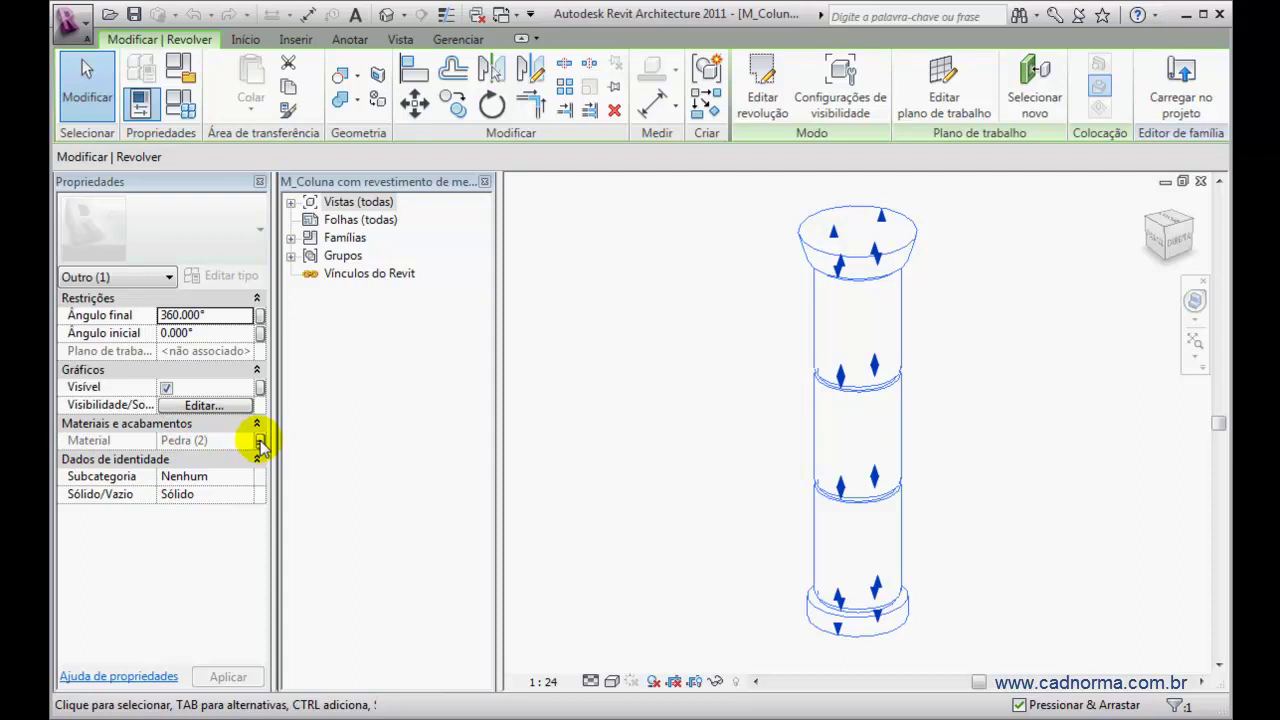
{"action": "left_click", "coordinate": [259, 441]}
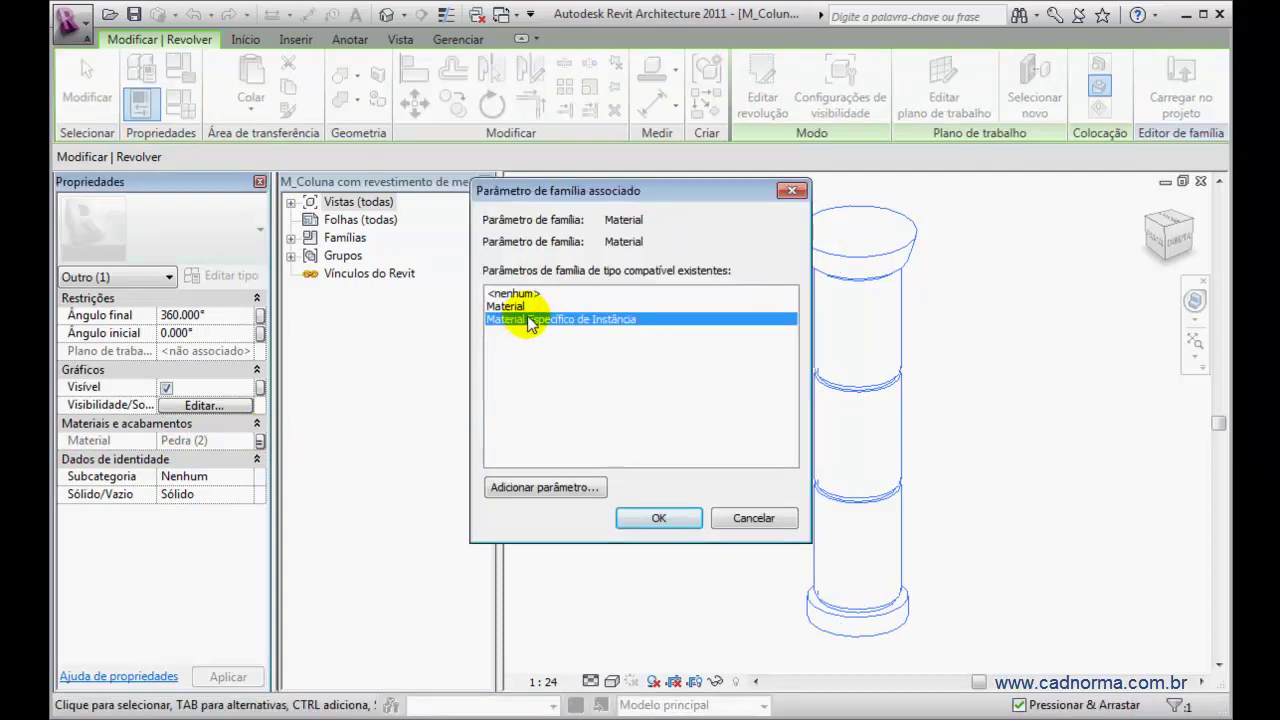
{"action": "left_click", "coordinate": [754, 517]}
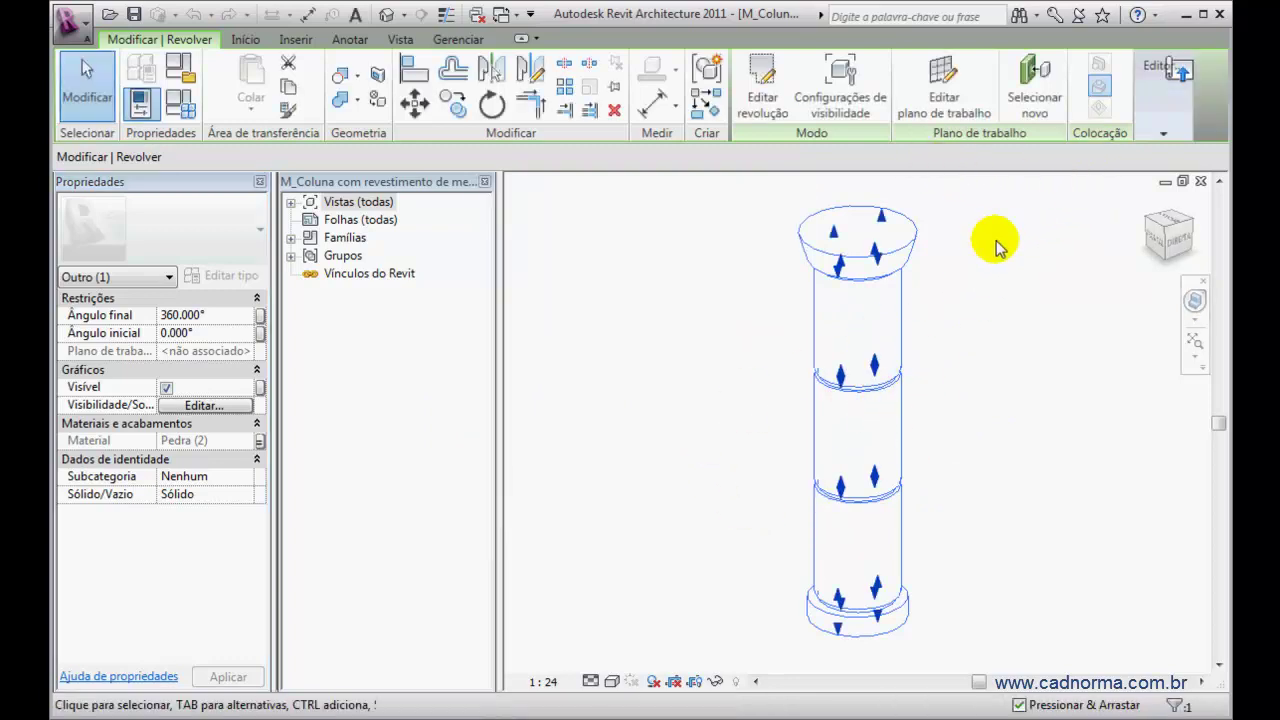
{"action": "left_click", "coordinate": [978, 316]}
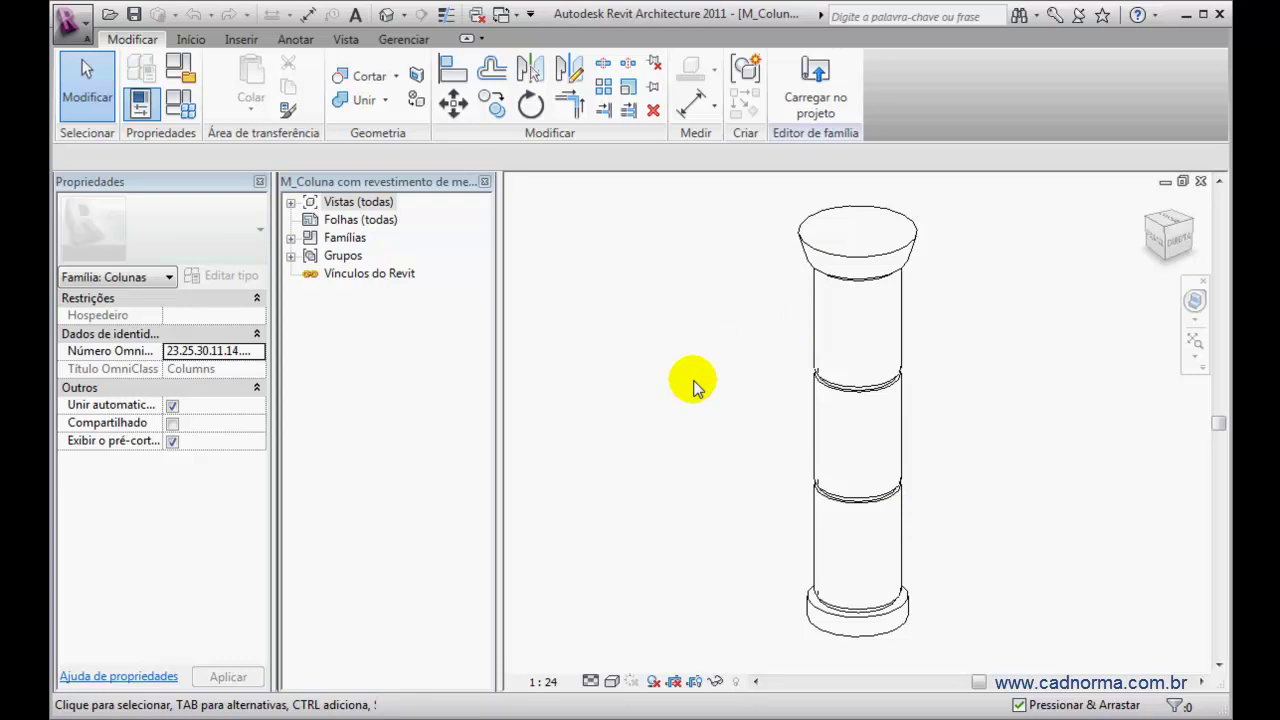
Close the project column's family without saving it
{"action": "left_click", "coordinate": [70, 35]}
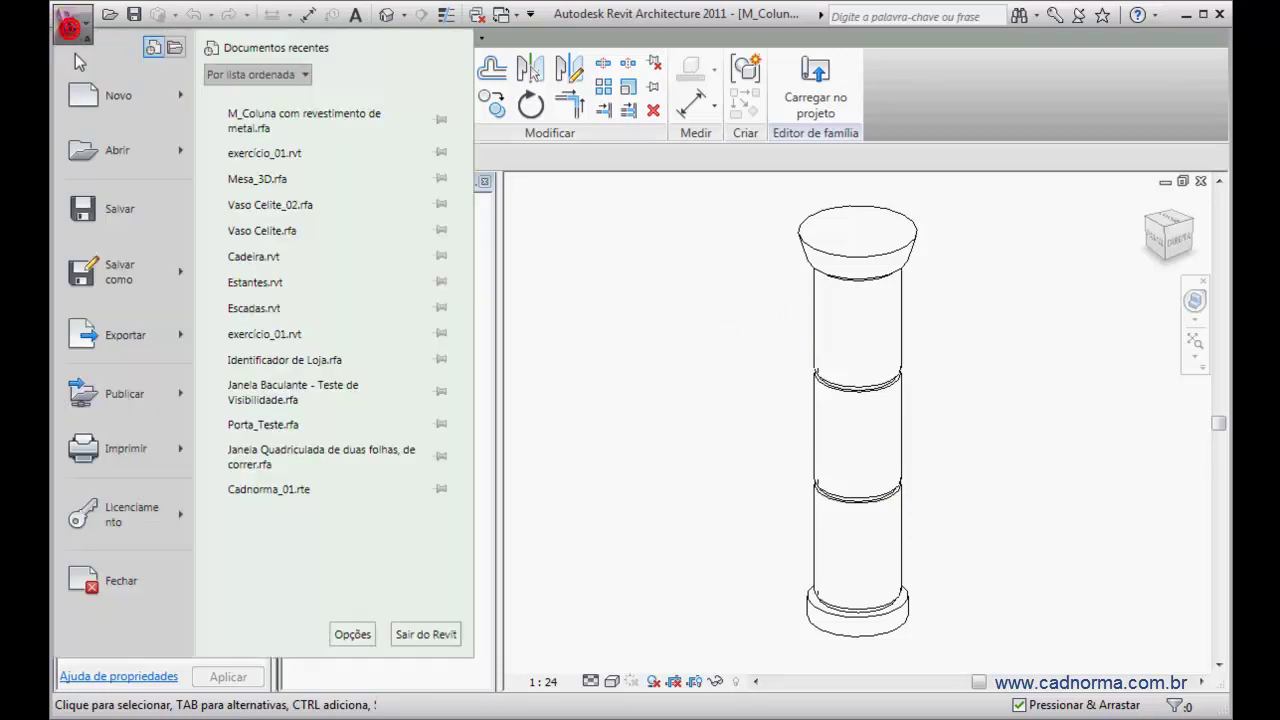
{"action": "left_click", "coordinate": [100, 578]}
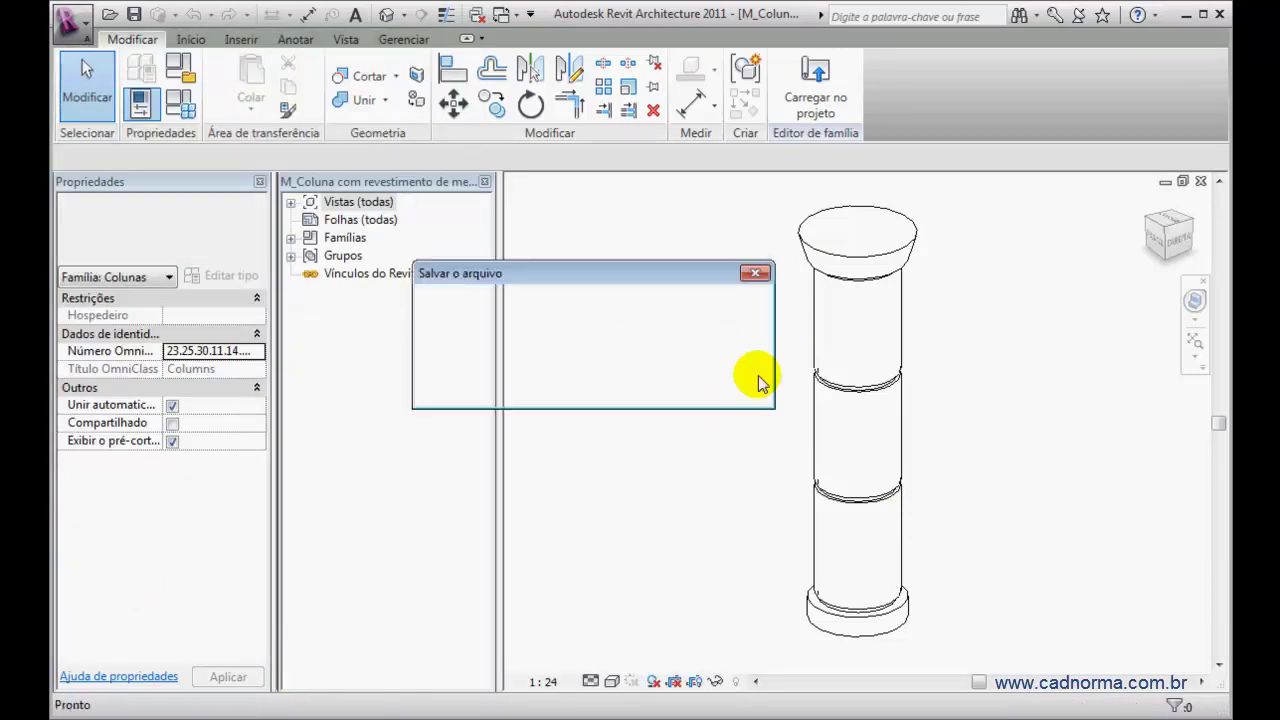
{"action": "left_click", "coordinate": [648, 392]}
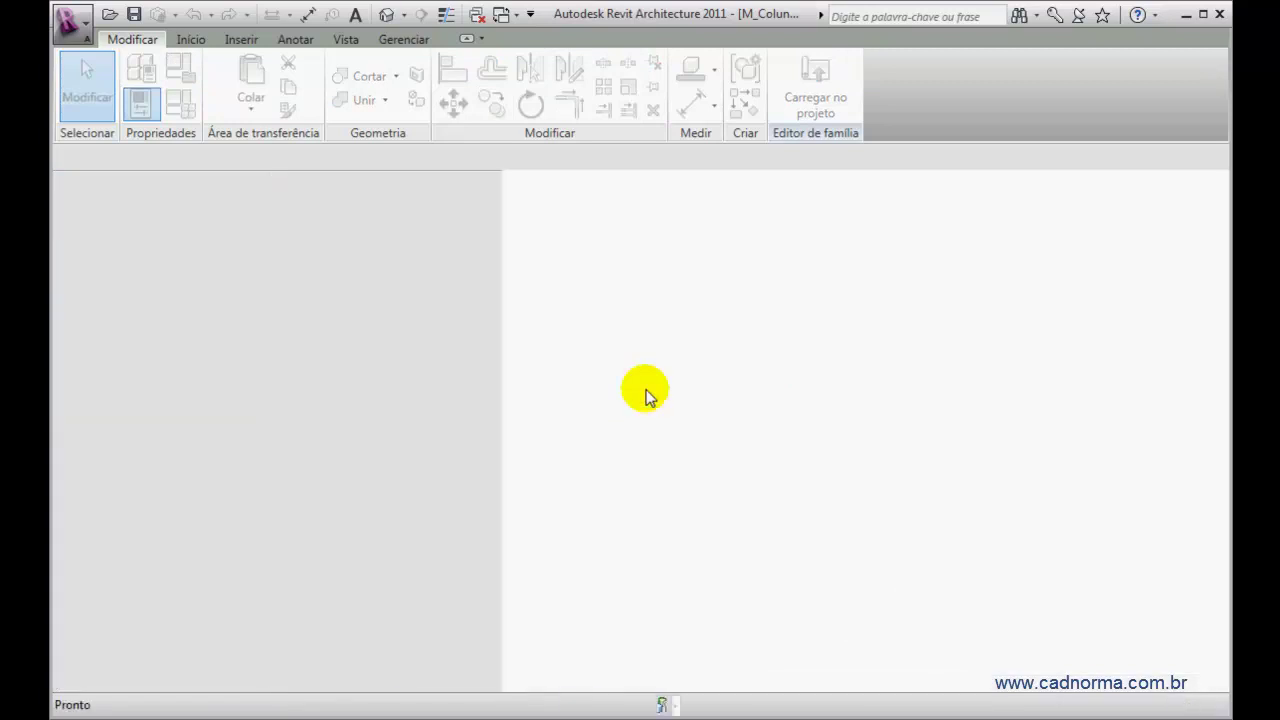